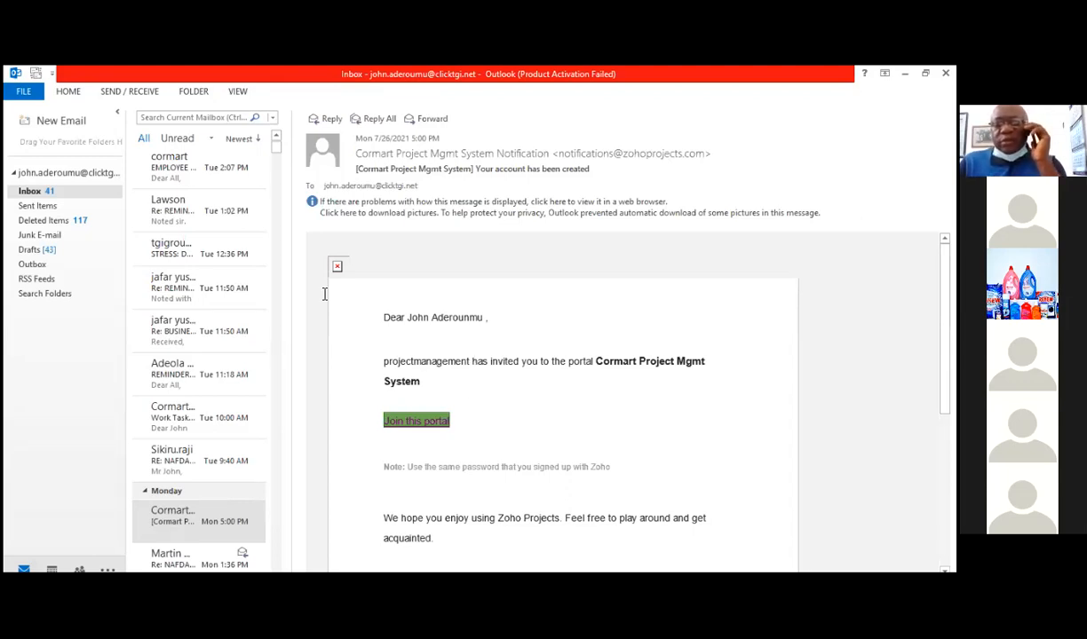
From the Cormart Project Mgmt System invitation e-mail, go to the Zoho Projects sign-in page and submit the account's e-mail address.
click(200, 513)
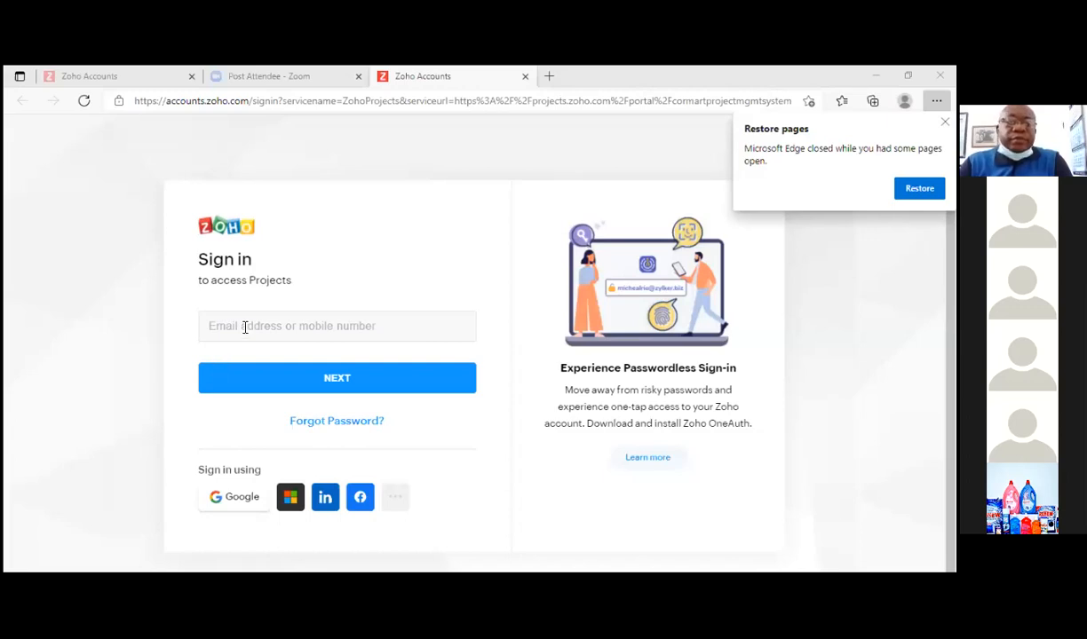
click(244, 326)
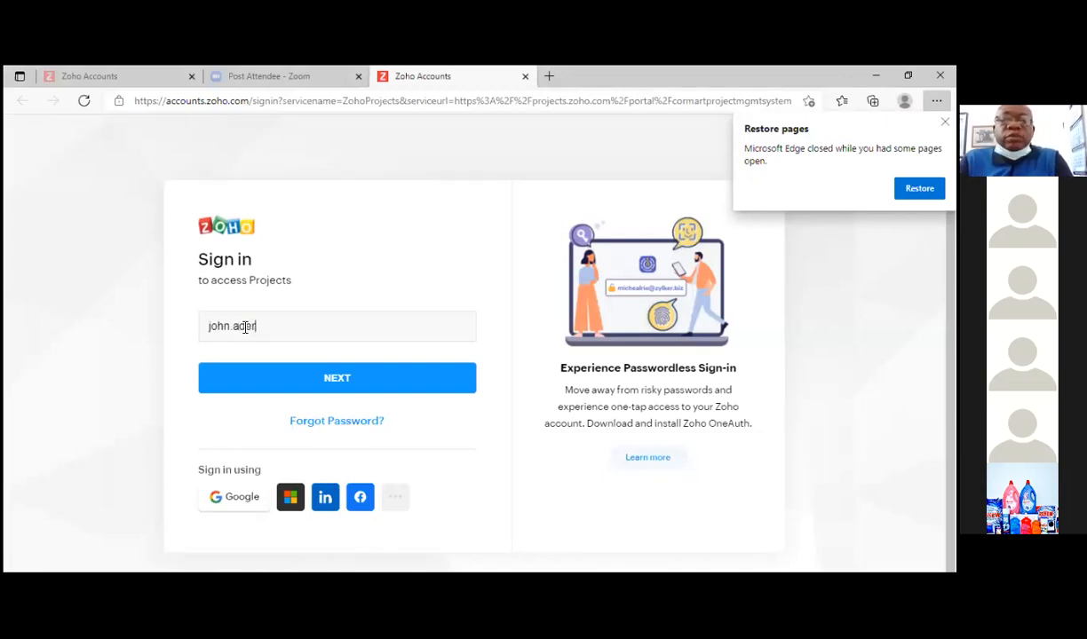
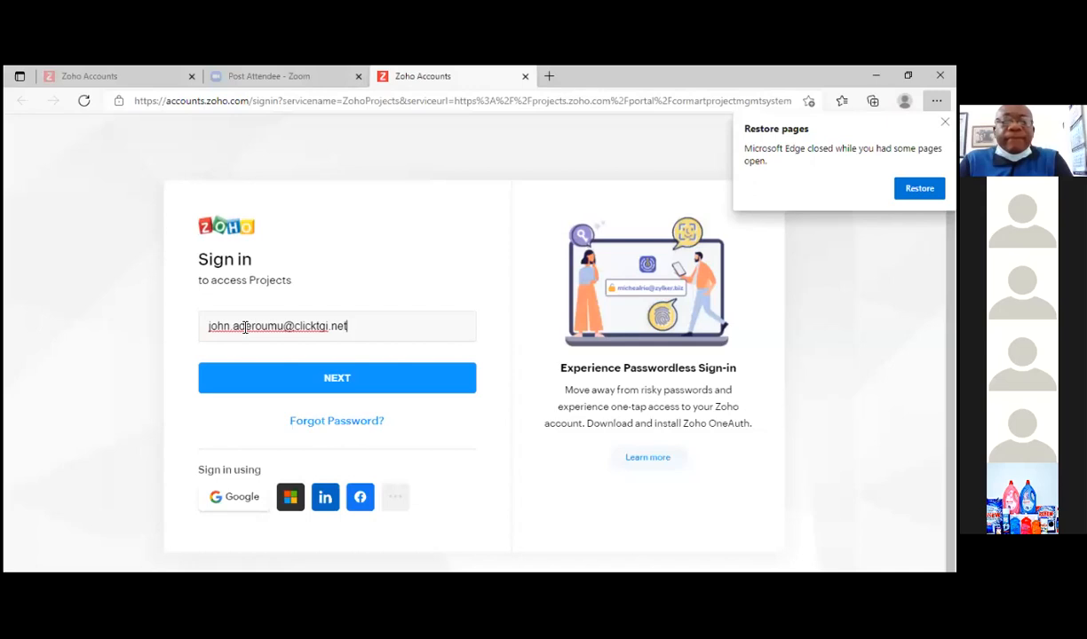
click(243, 327)
text(e)
click(306, 380)
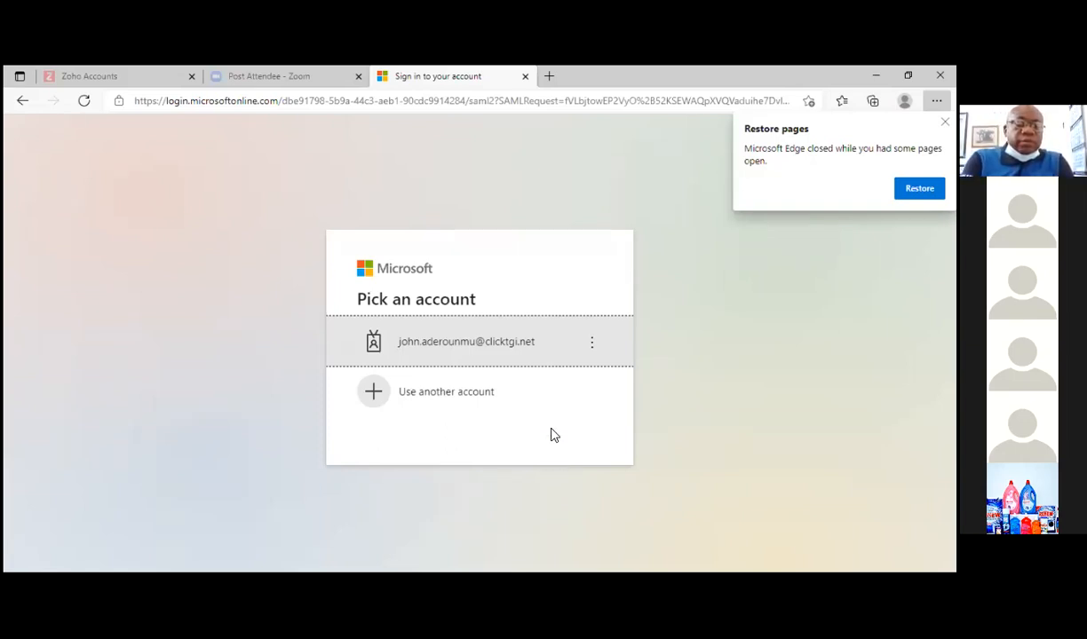
Sign in with the listed Microsoft work account by entering the account password, and choose to stay signed in.
click(510, 346)
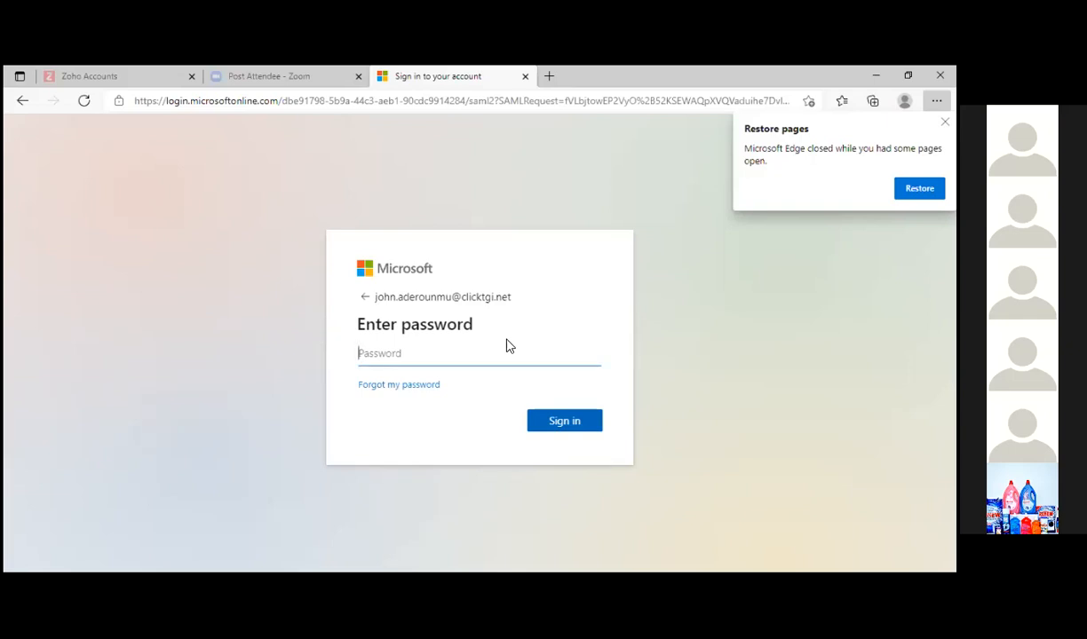
text(•••••••••)
click(571, 425)
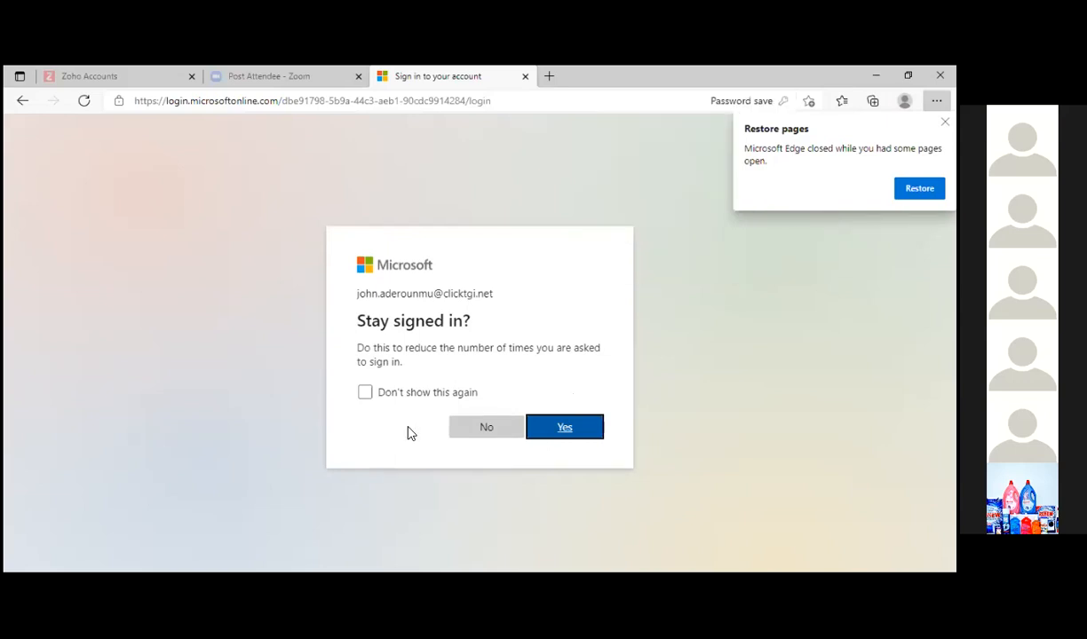
click(559, 430)
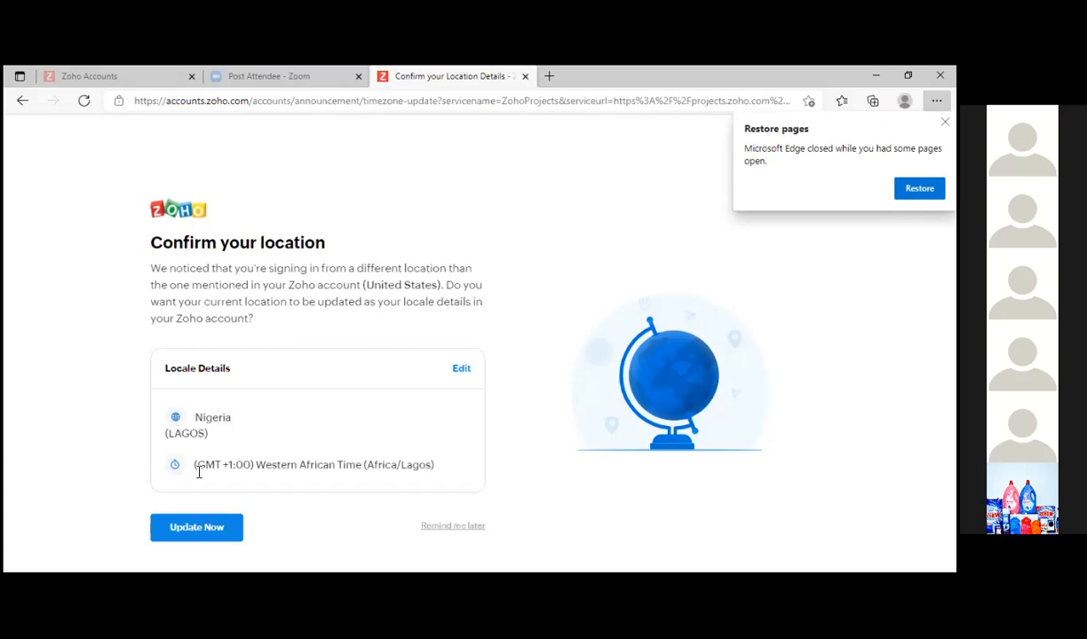
Update the Zoho account's locale to Nigeria (Lagos) with Western African Time (GMT +1:00) and continue to Zoho services.
click(203, 529)
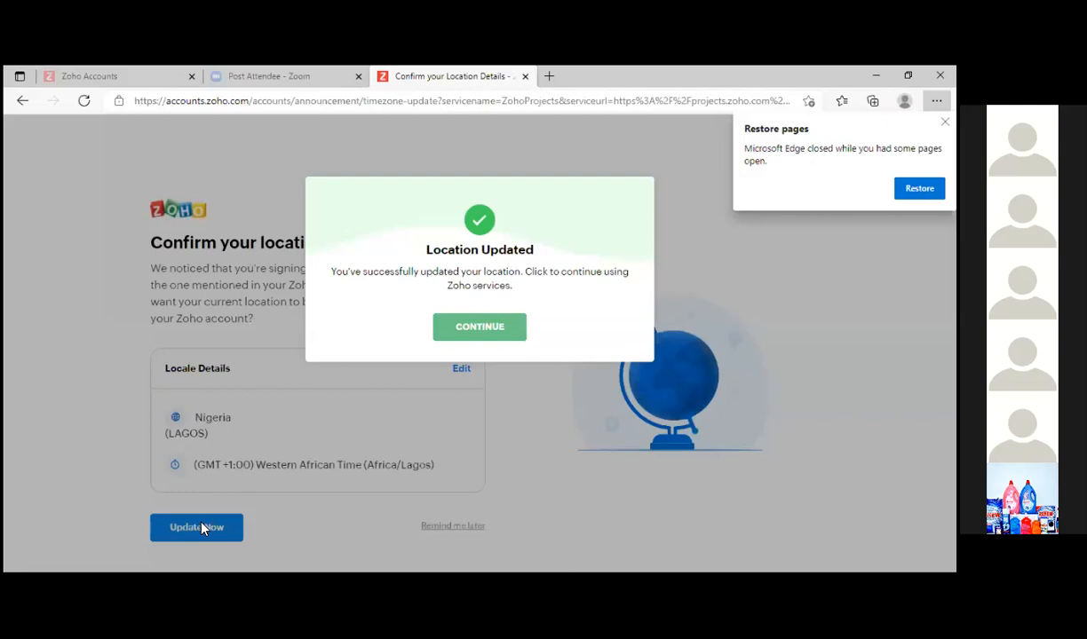
click(514, 328)
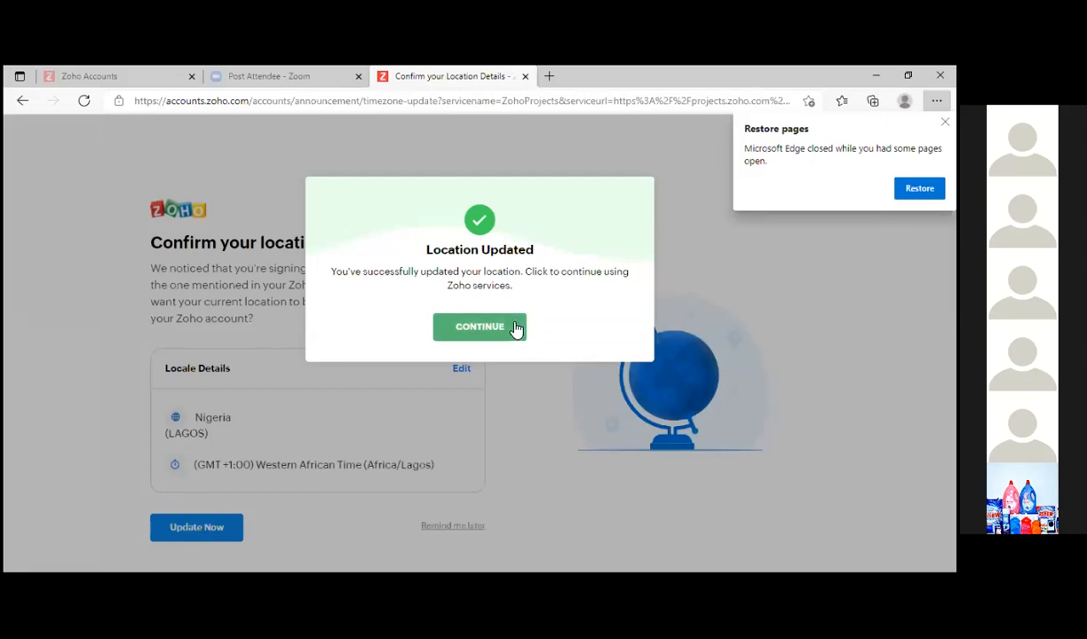
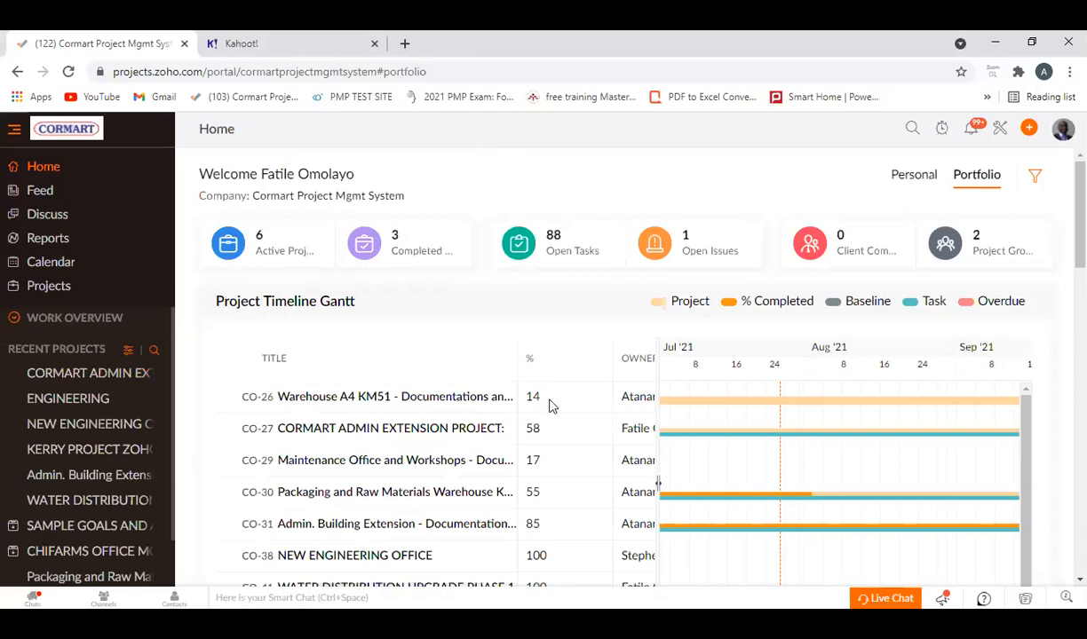
Examine the portfolio dashboard's project timeline Gantt, status and ownership reports, timeline summary, client report and project group chart.
scroll(401, 422, down, 1)
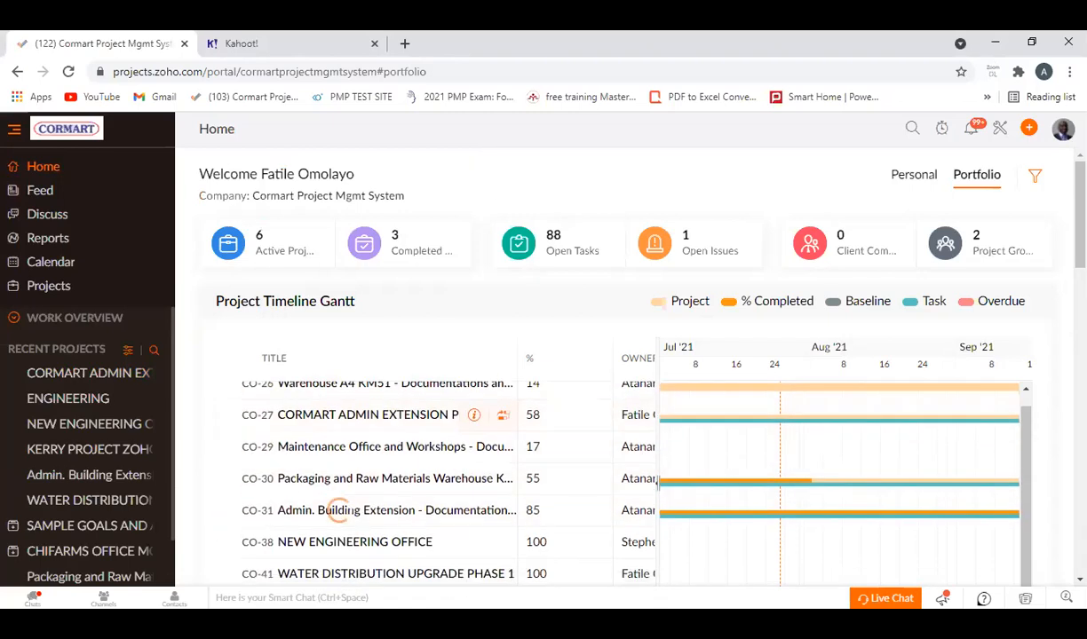
scroll(337, 510, down, 8)
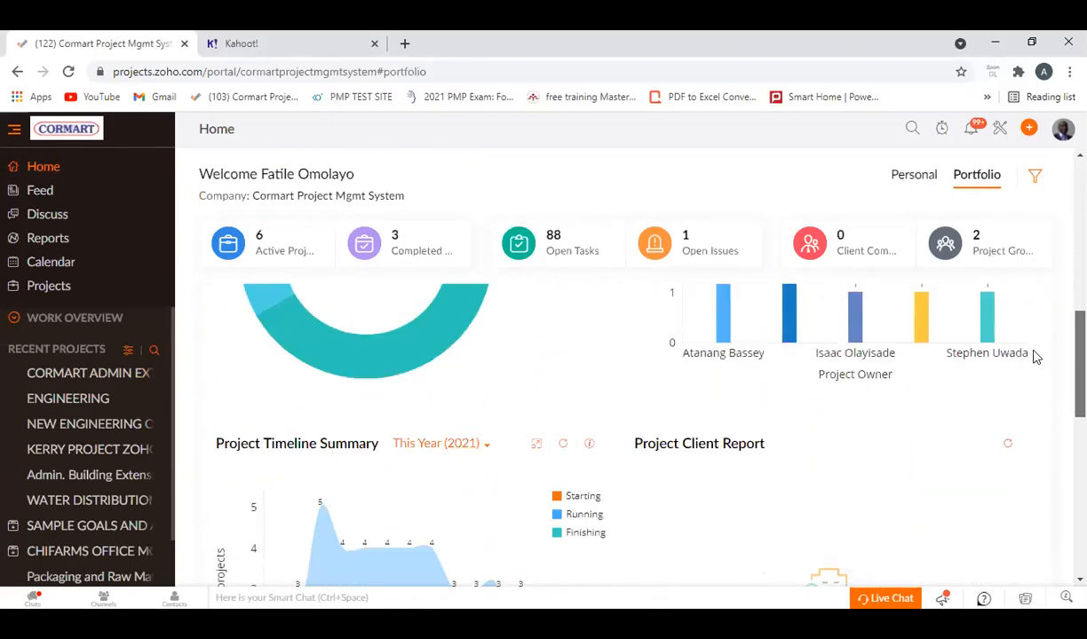
scroll(1034, 355, down, 10)
scroll(1010, 531, up, 15)
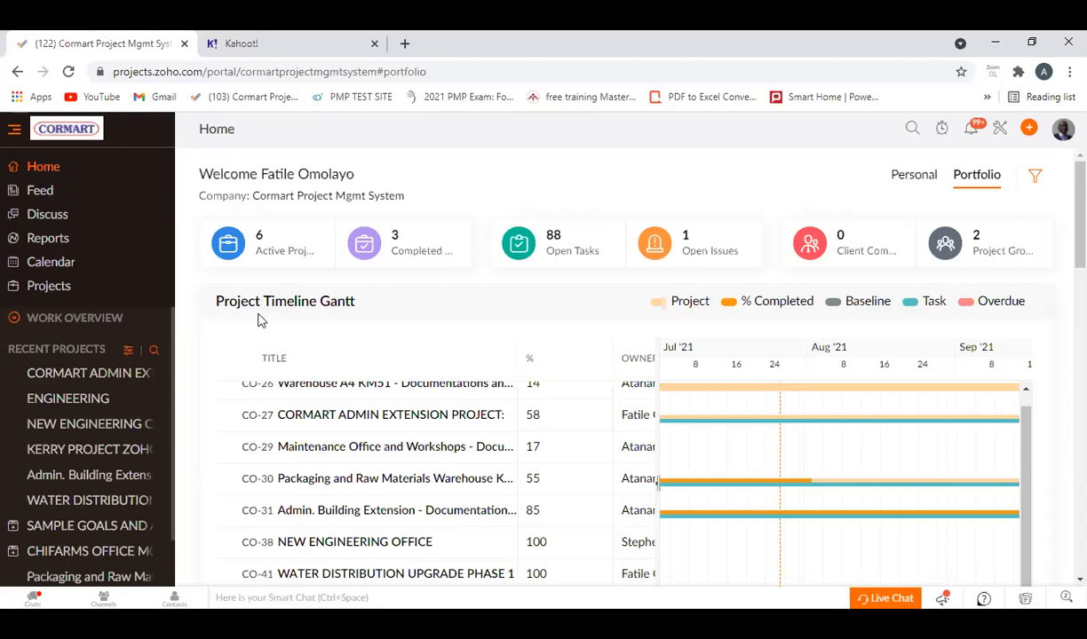
scroll(376, 321, down, 6)
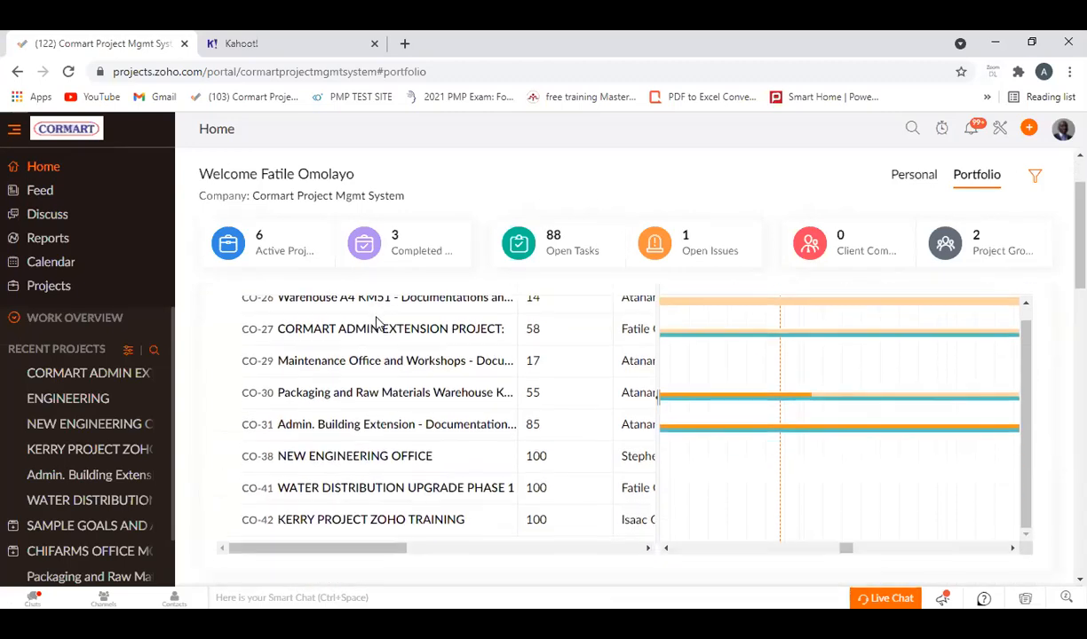
scroll(320, 350, down, 1)
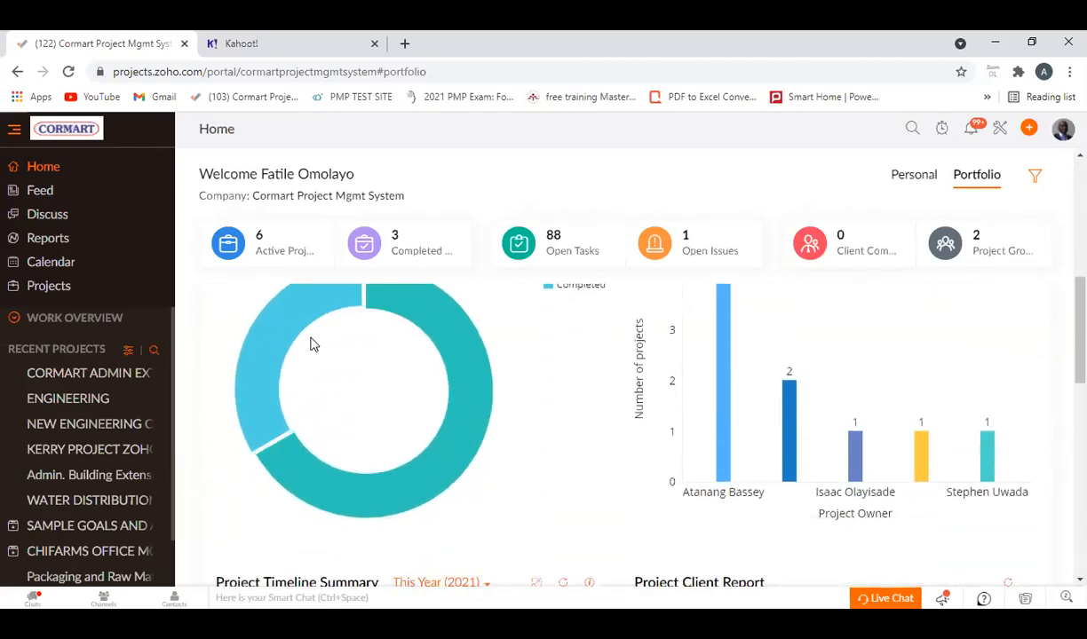
scroll(332, 366, up, 2)
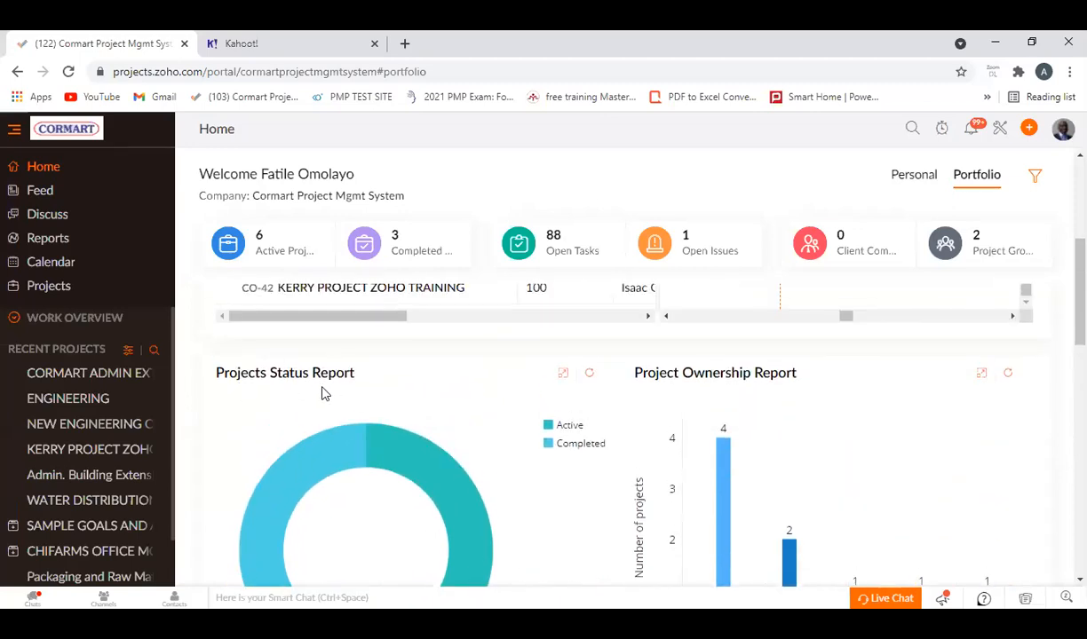
scroll(798, 403, down, 3)
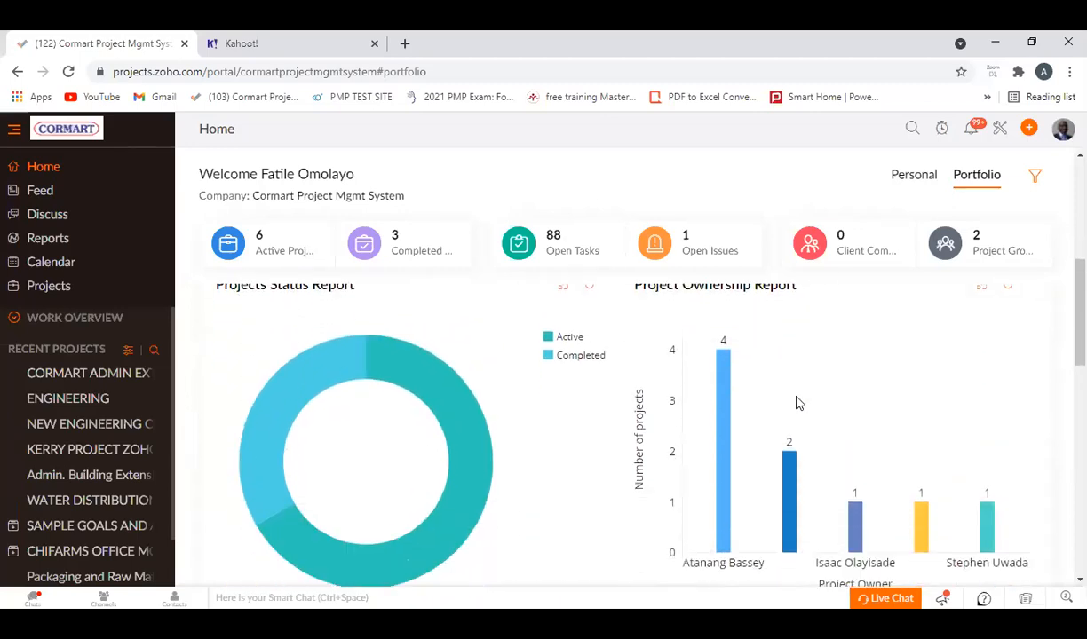
scroll(322, 443, down, 2)
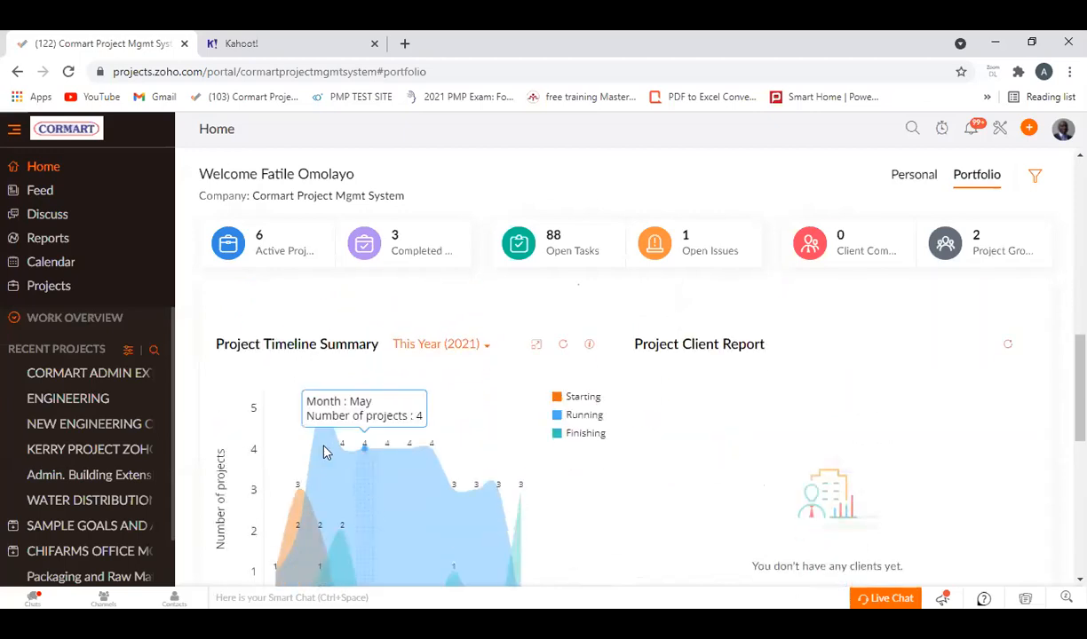
click(417, 351)
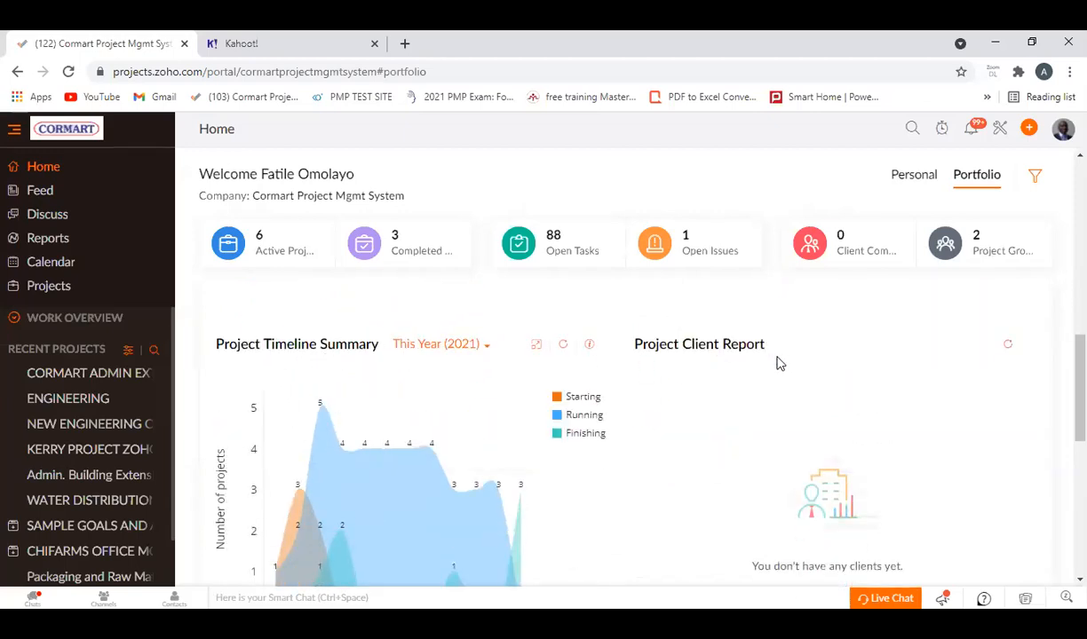
scroll(816, 379, down, 2)
scroll(484, 430, down, 2)
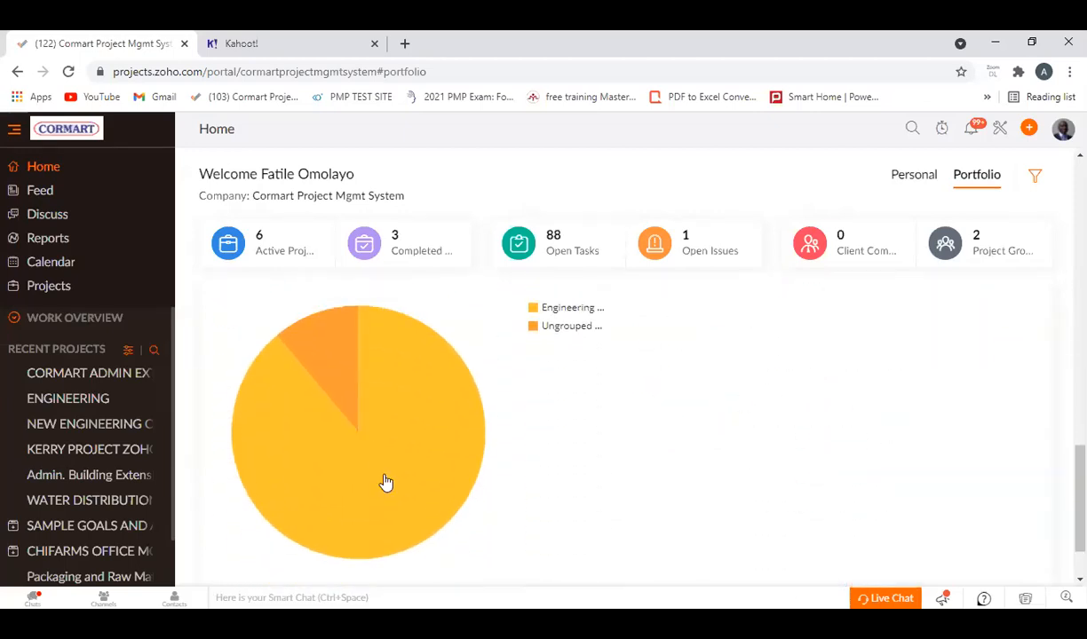
scroll(577, 511, down, 1)
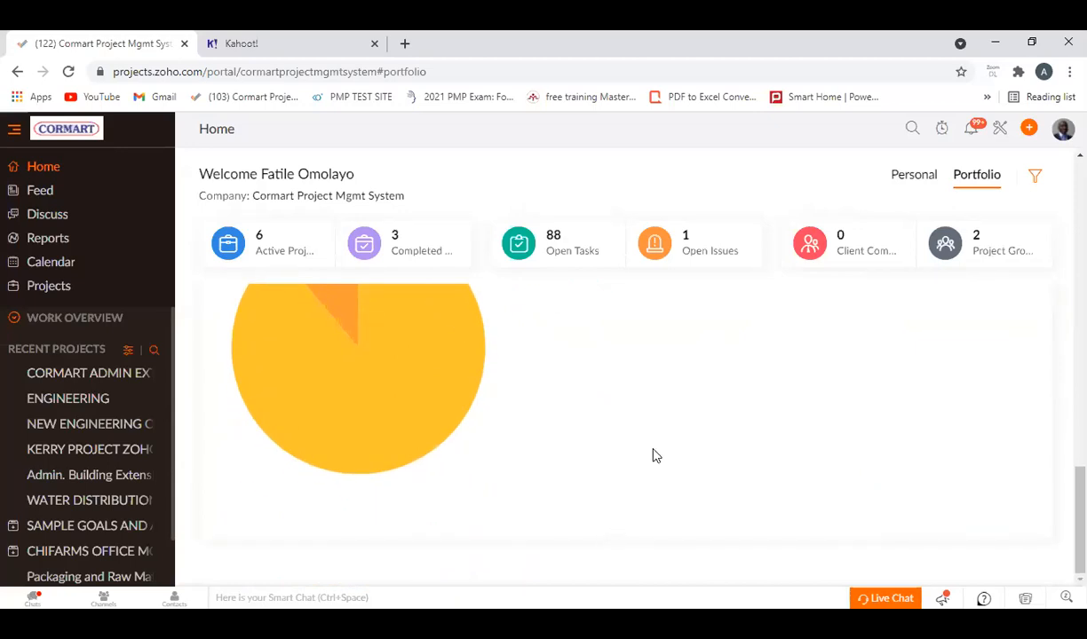
Switch the home dashboard to the Personal view and look over the assigned tasks, issues and milestones.
click(914, 176)
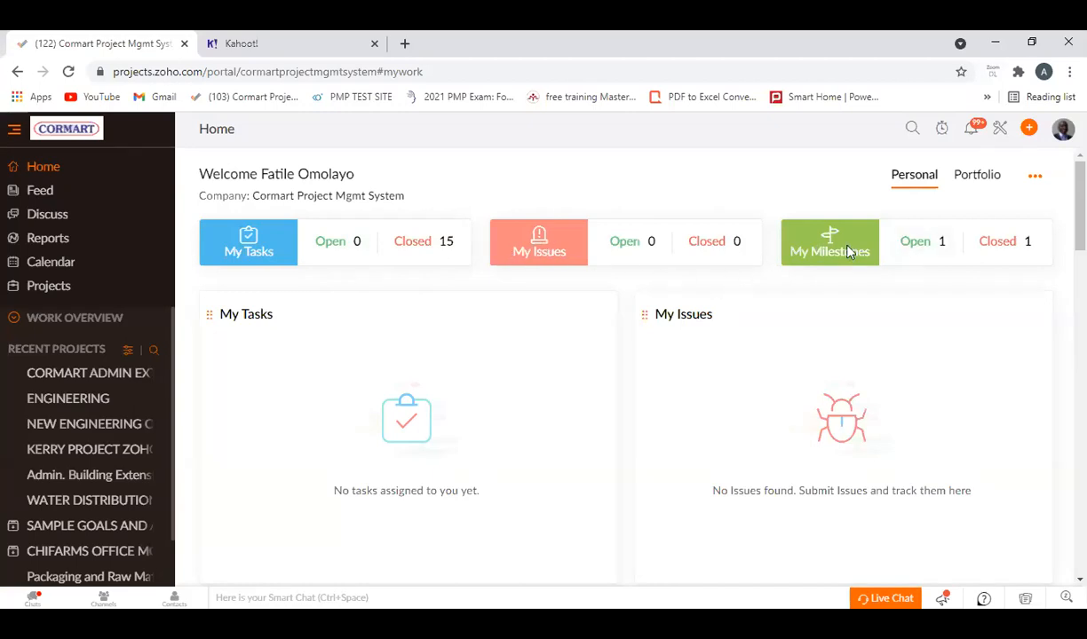
scroll(827, 371, down, 2)
scroll(851, 414, up, 2)
Open the feed for all projects and examine the recent task and project status updates.
click(38, 191)
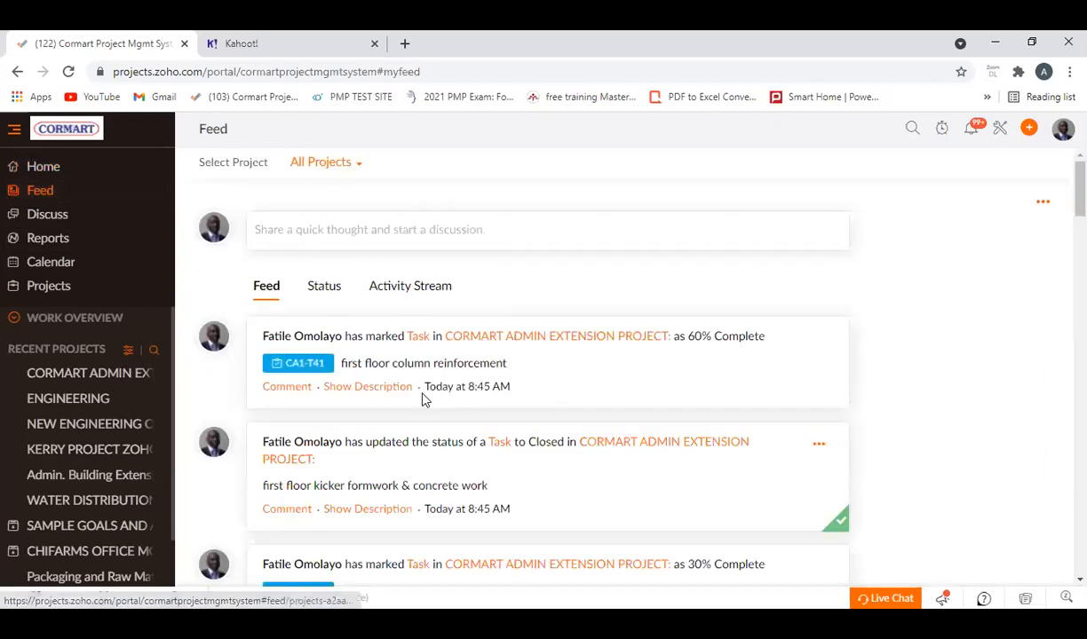
scroll(412, 393, down, 7)
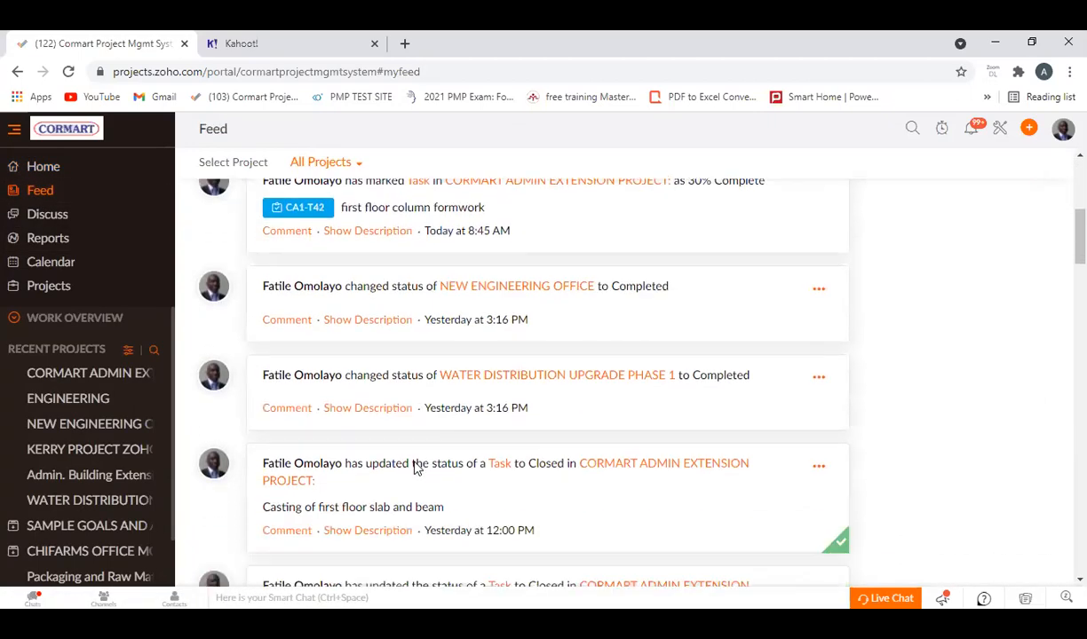
scroll(448, 526, down, 3)
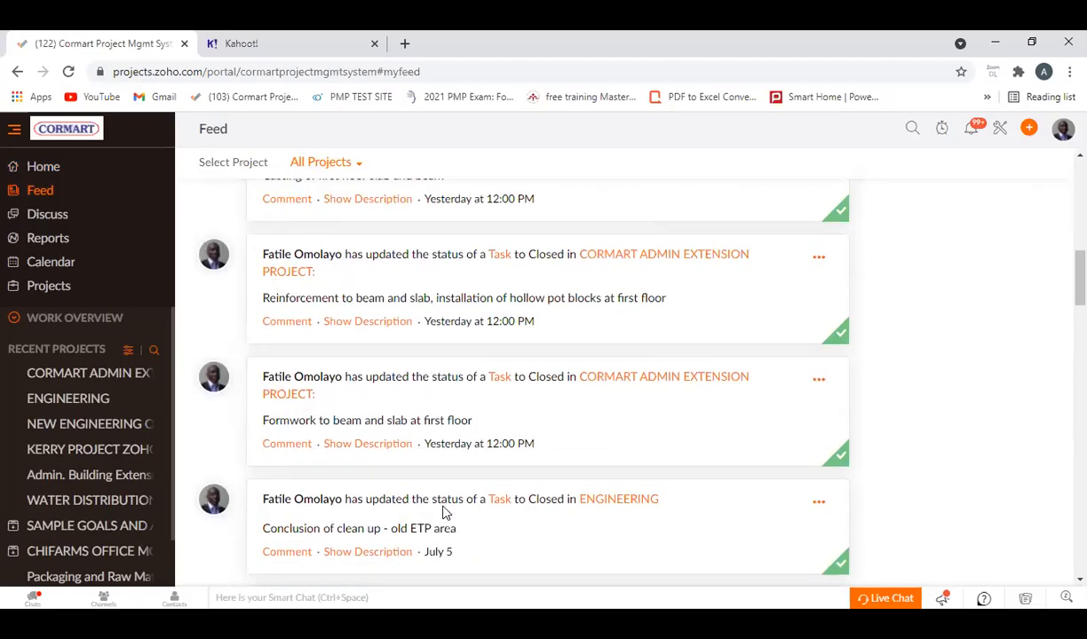
scroll(443, 506, down, 7)
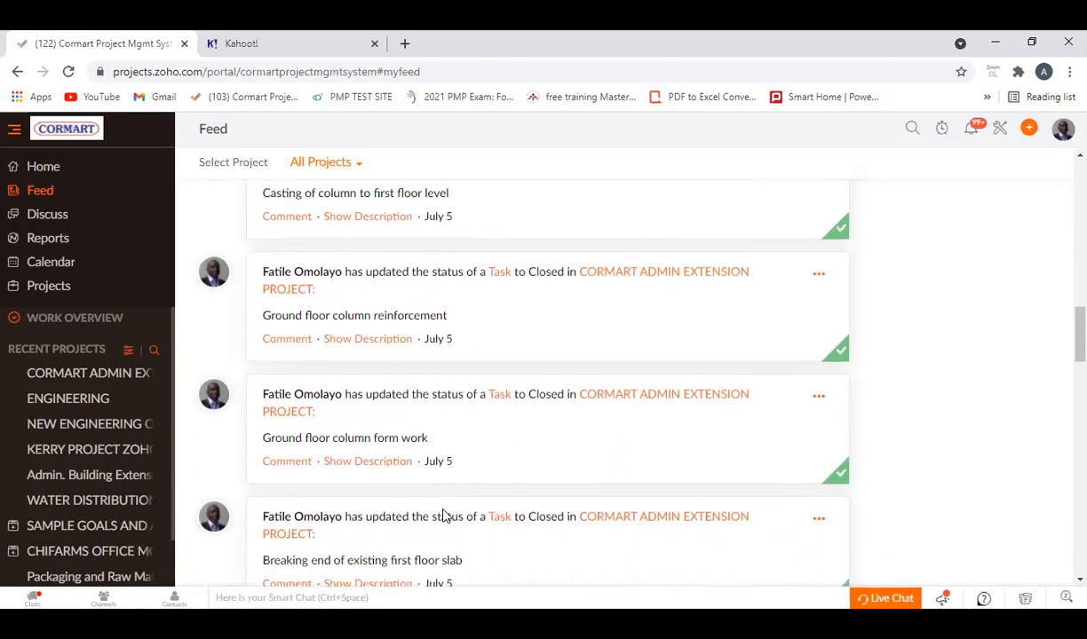
scroll(444, 517, down, 7)
scroll(444, 517, up, 8)
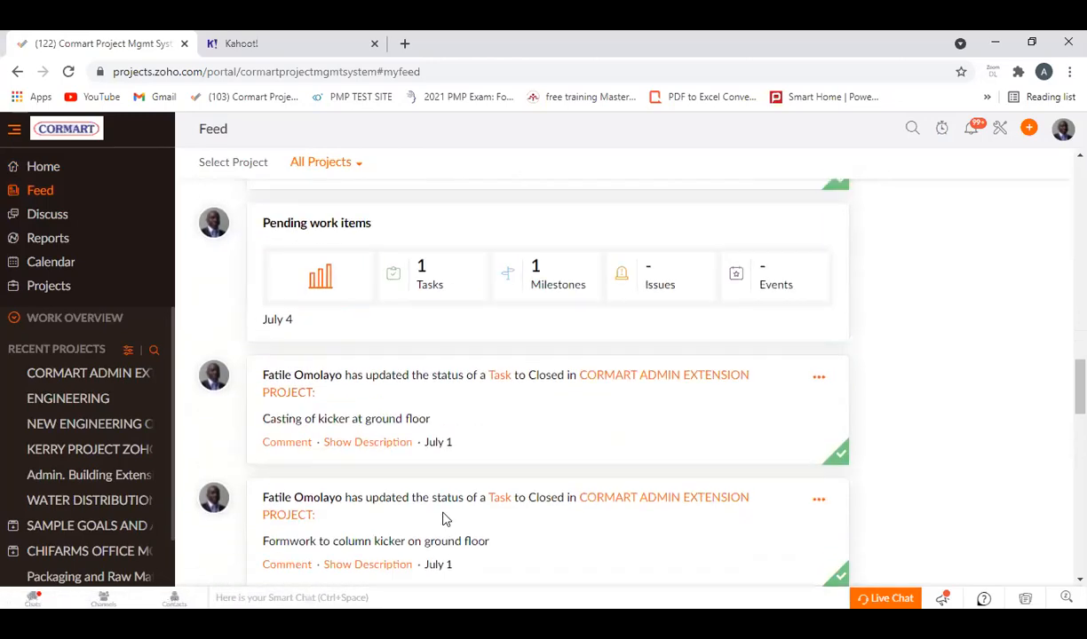
scroll(447, 522, up, 12)
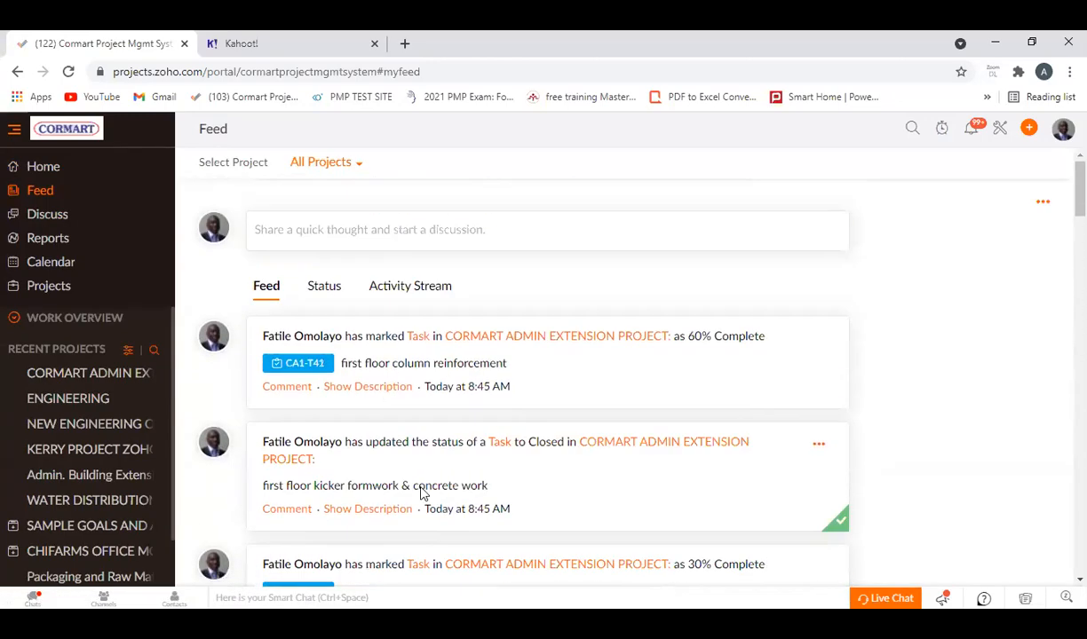
scroll(435, 470, down, 10)
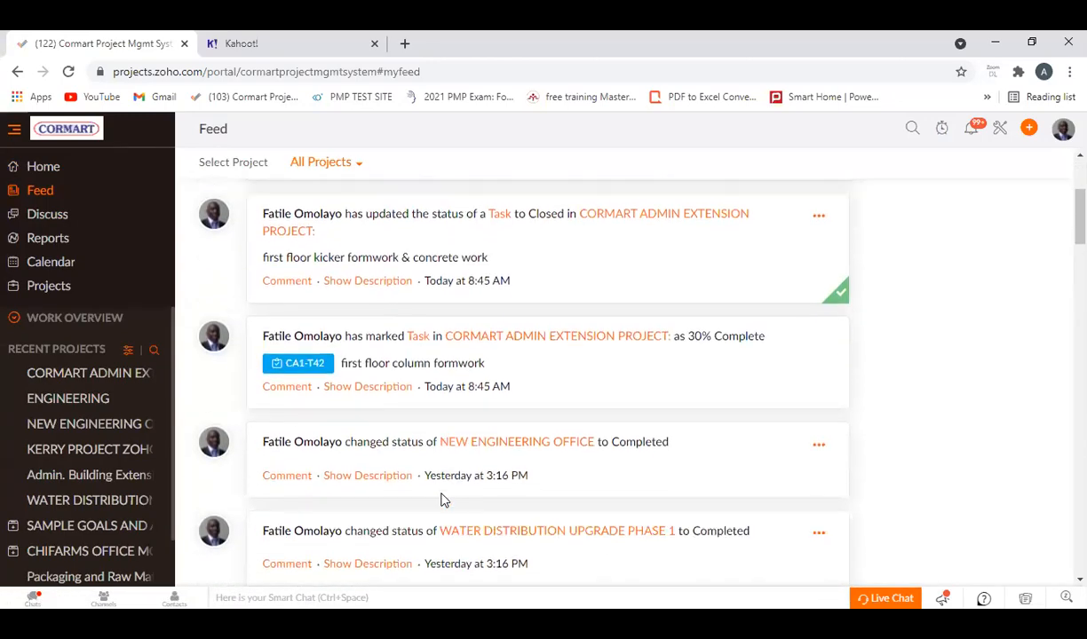
scroll(444, 502, down, 15)
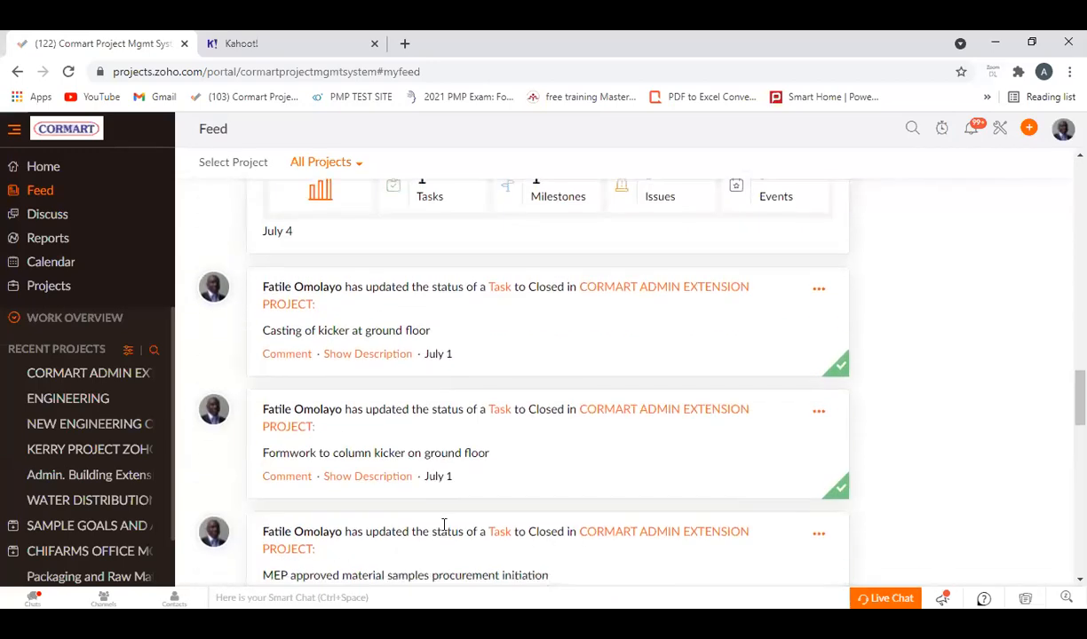
scroll(444, 549, down, 4)
scroll(447, 552, up, 12)
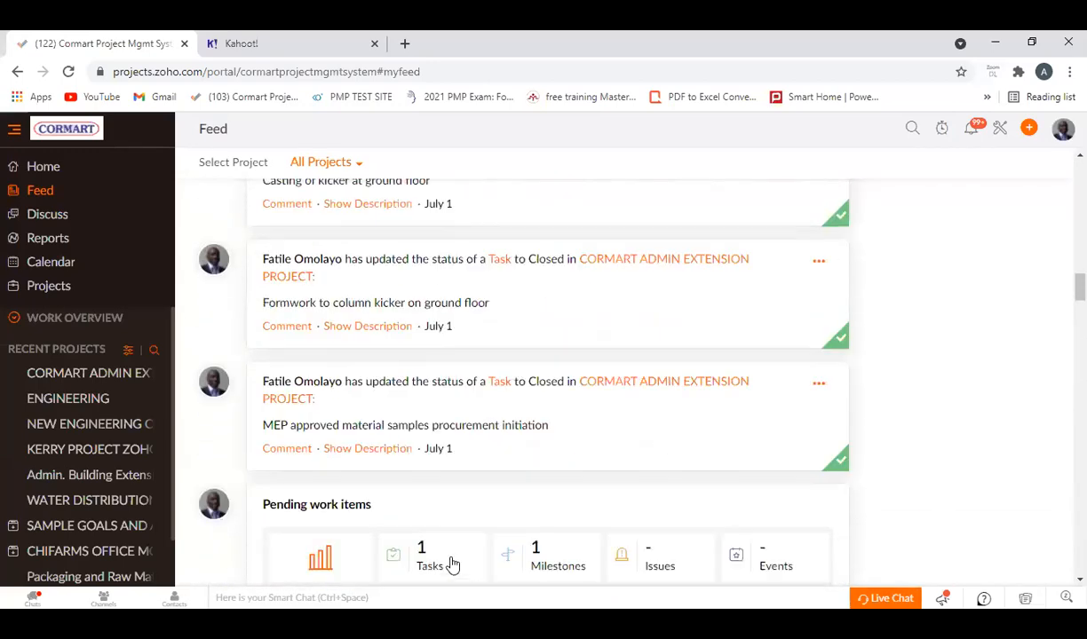
scroll(448, 550, up, 10)
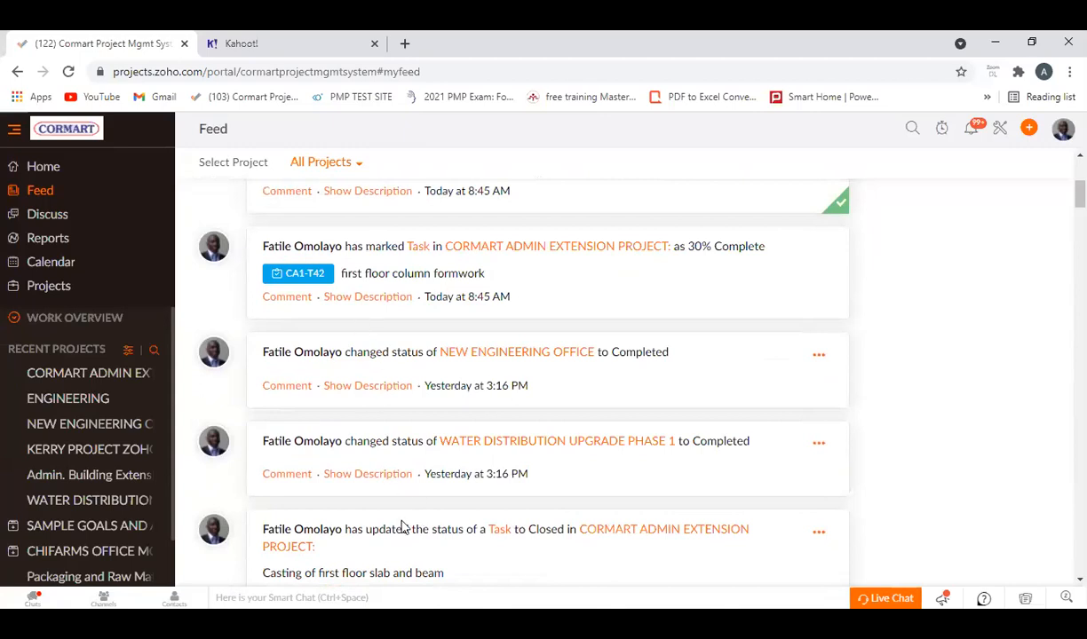
scroll(412, 430, up, 3)
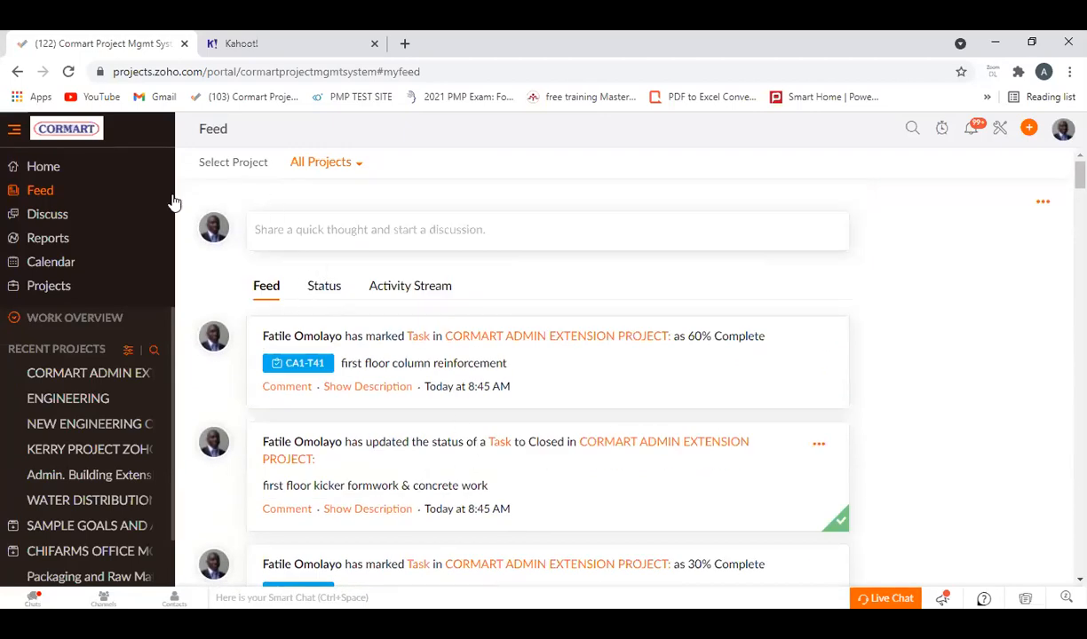
Open the Discuss module and check its chat and meeting discussion views.
click(50, 218)
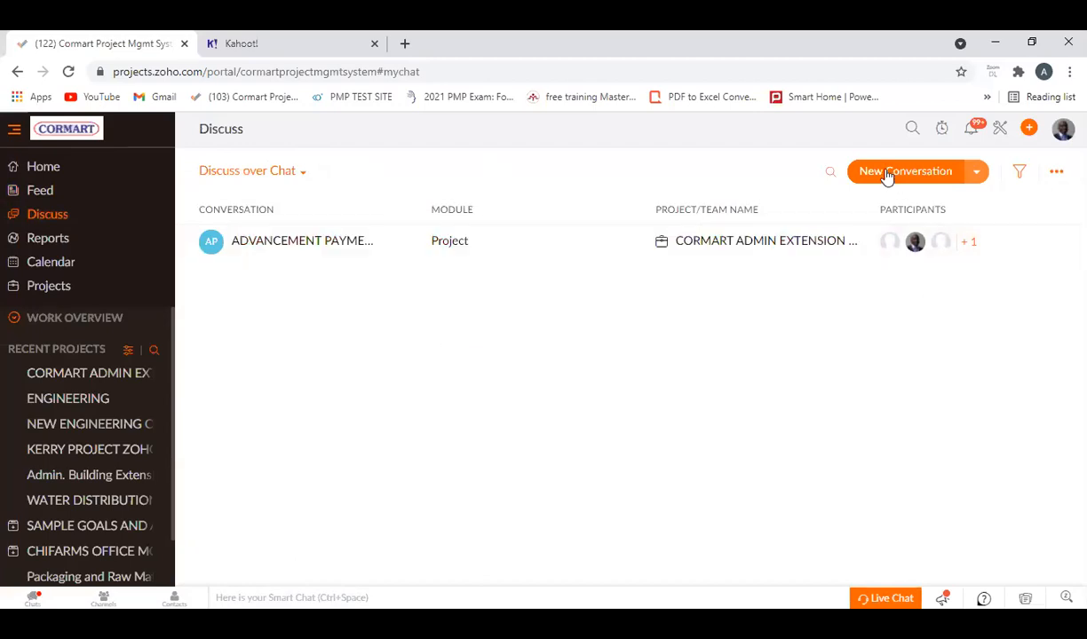
click(240, 169)
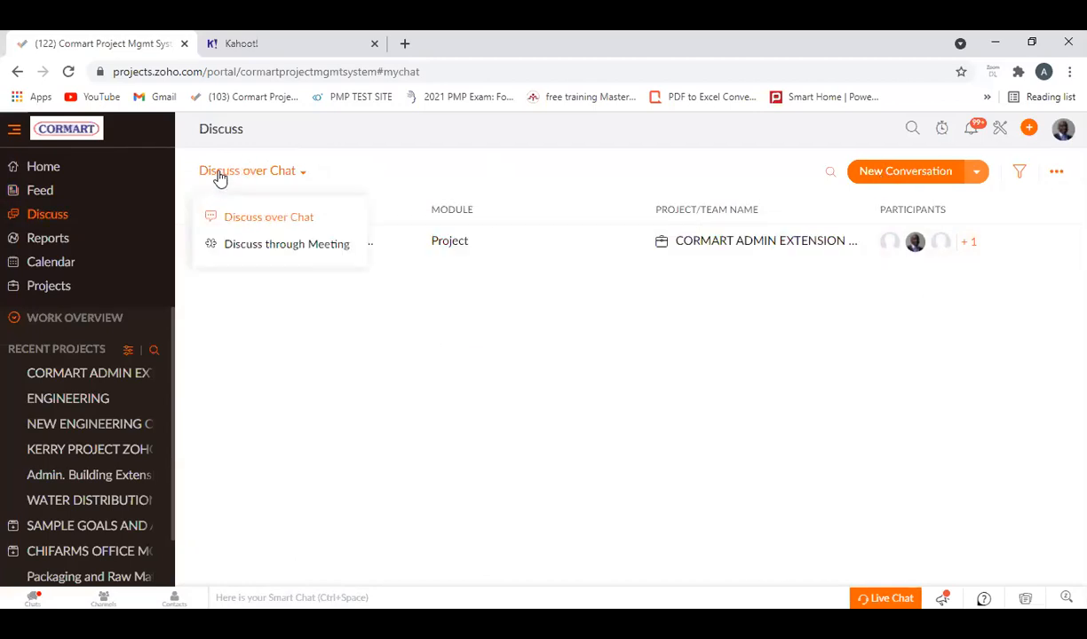
click(267, 222)
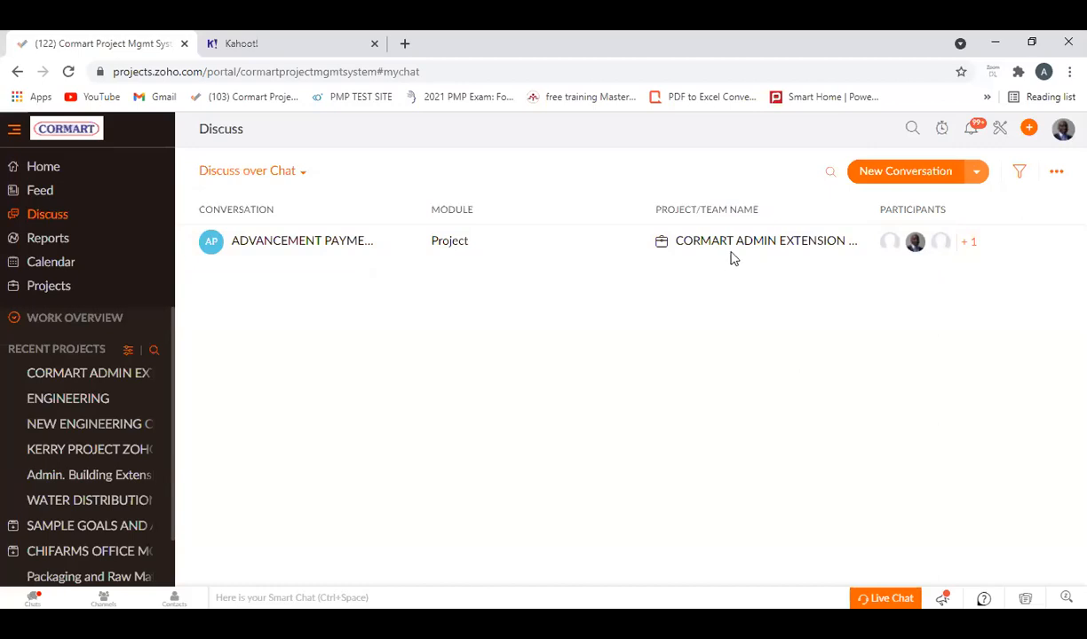
click(238, 170)
click(240, 264)
Open the Gantt chart report for all tasks and switch its view from Chronology to Milestone.
click(45, 238)
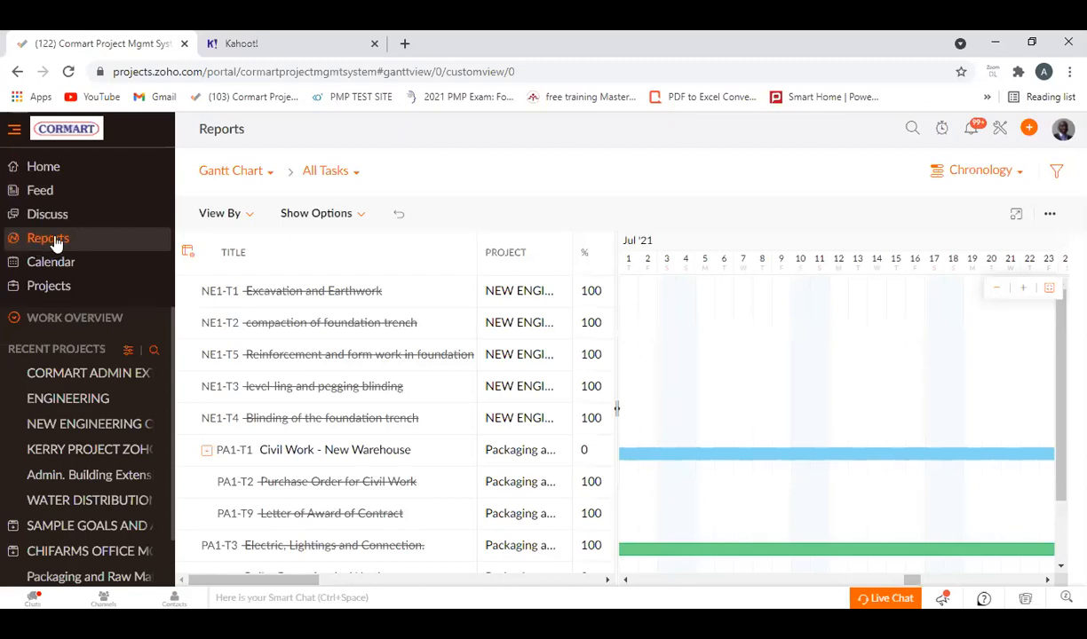
click(1020, 174)
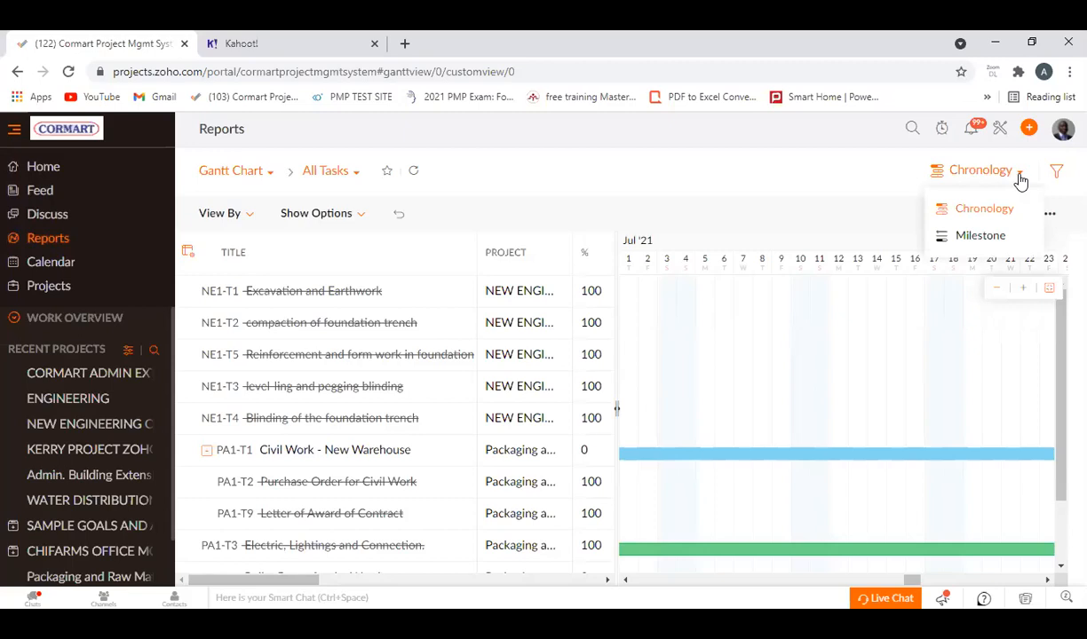
click(981, 213)
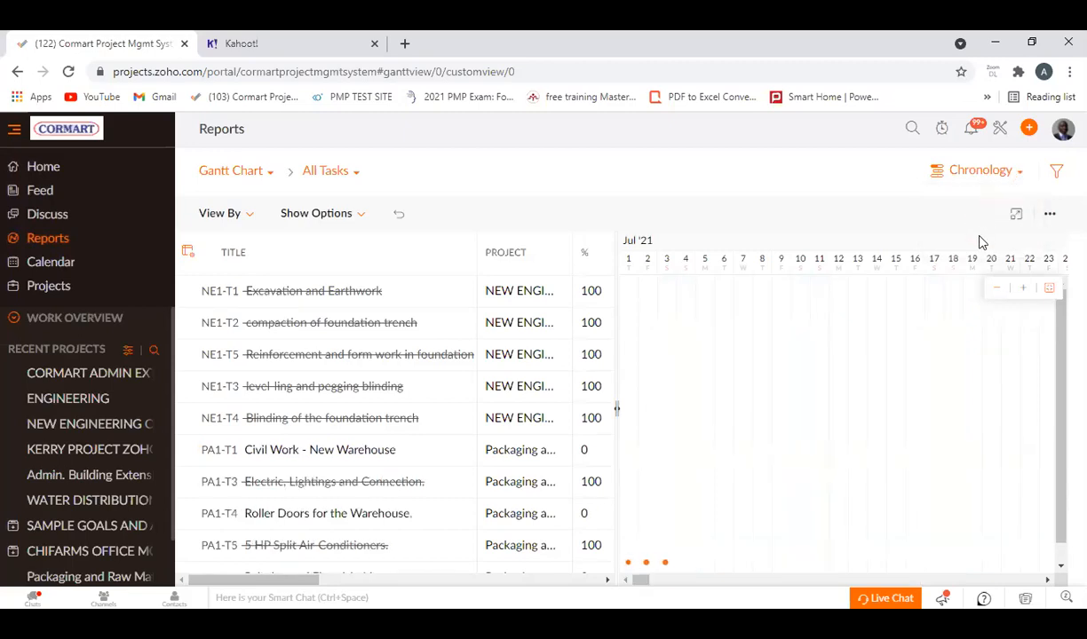
click(1017, 178)
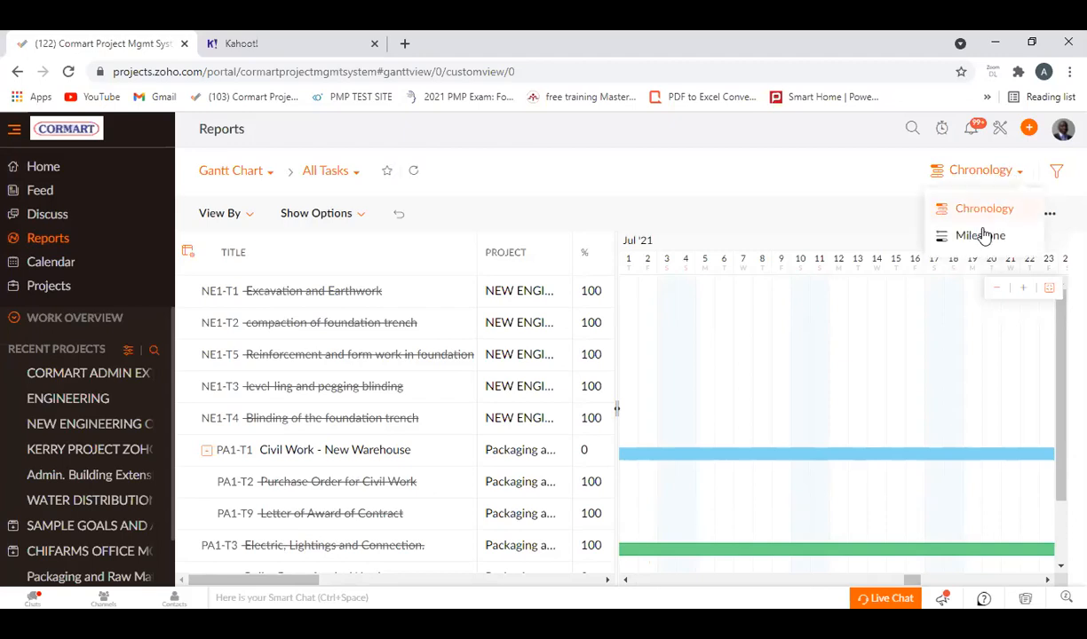
click(978, 238)
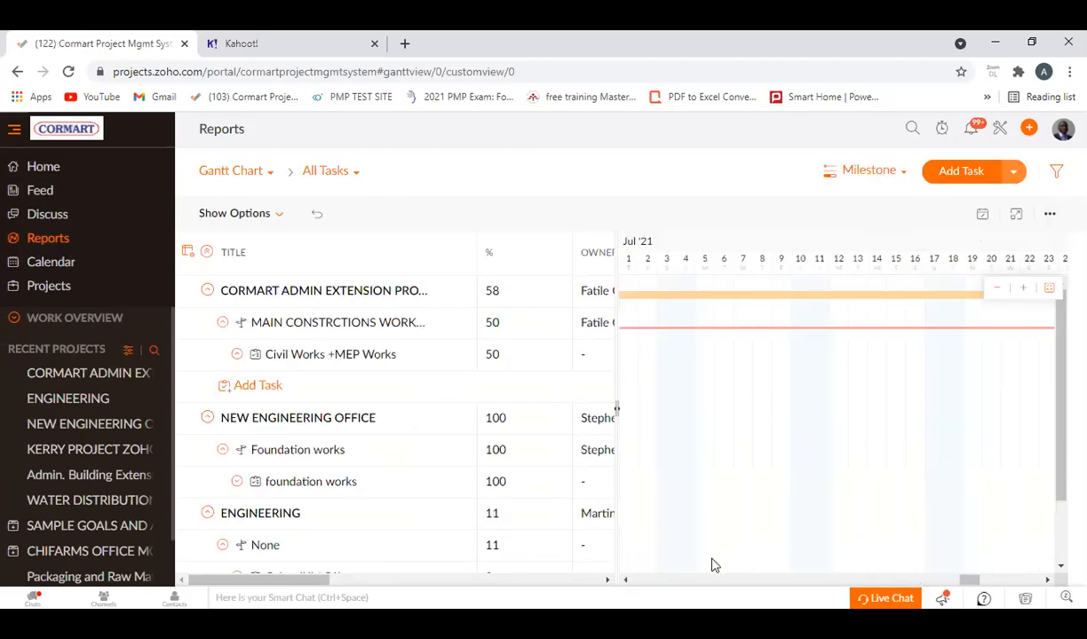
Look at earlier dates on the milestone Gantt timeline and zoom the chart out to six-day intervals.
click(626, 580)
click(626, 579)
click(628, 580)
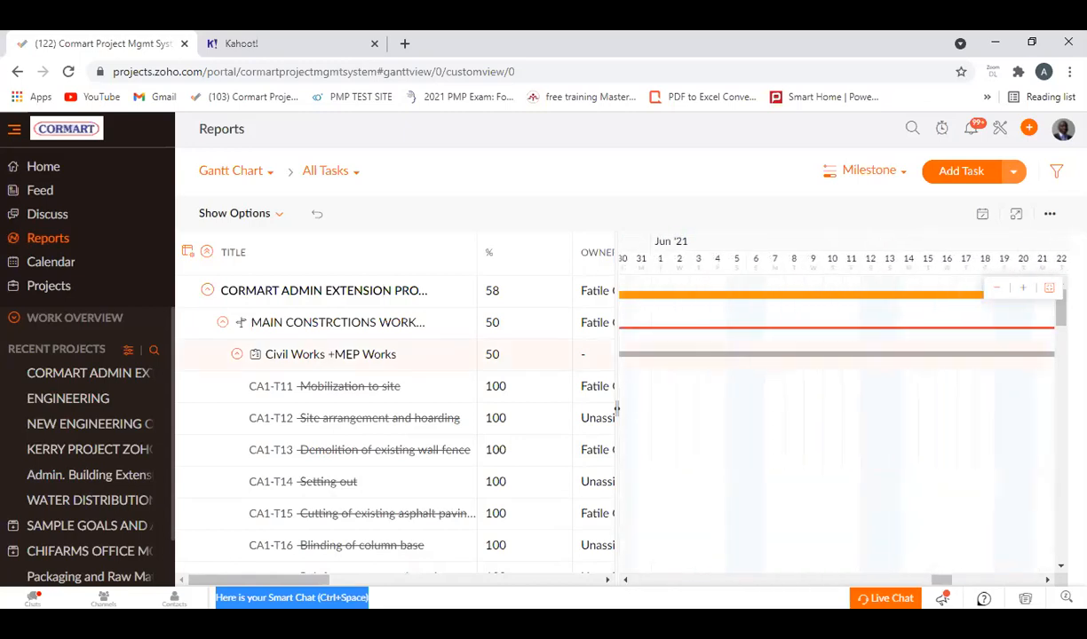
click(995, 291)
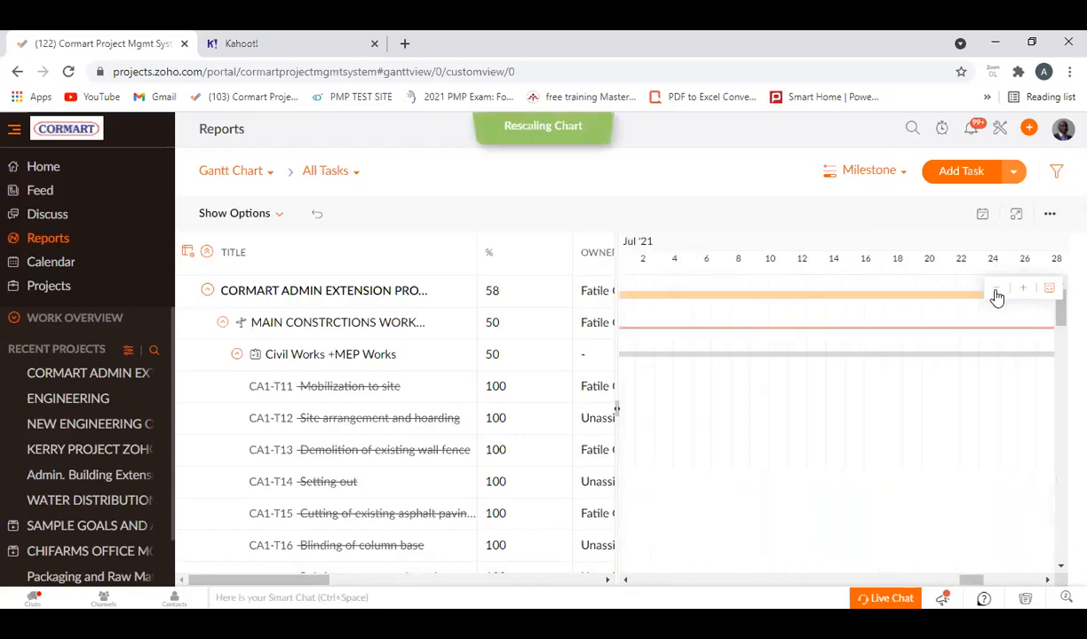
click(996, 290)
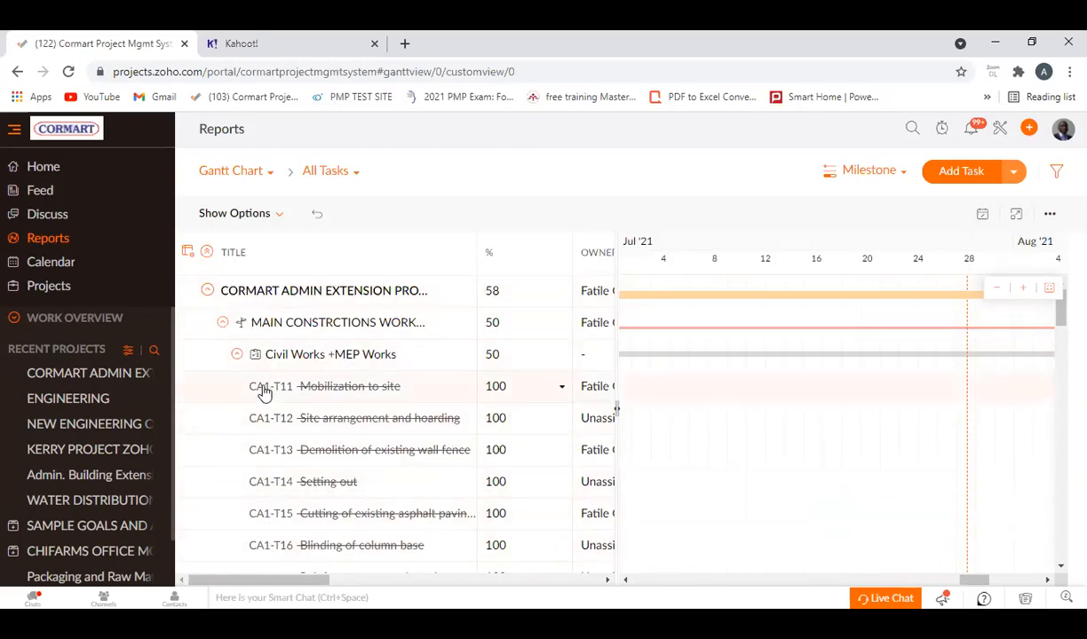
click(990, 293)
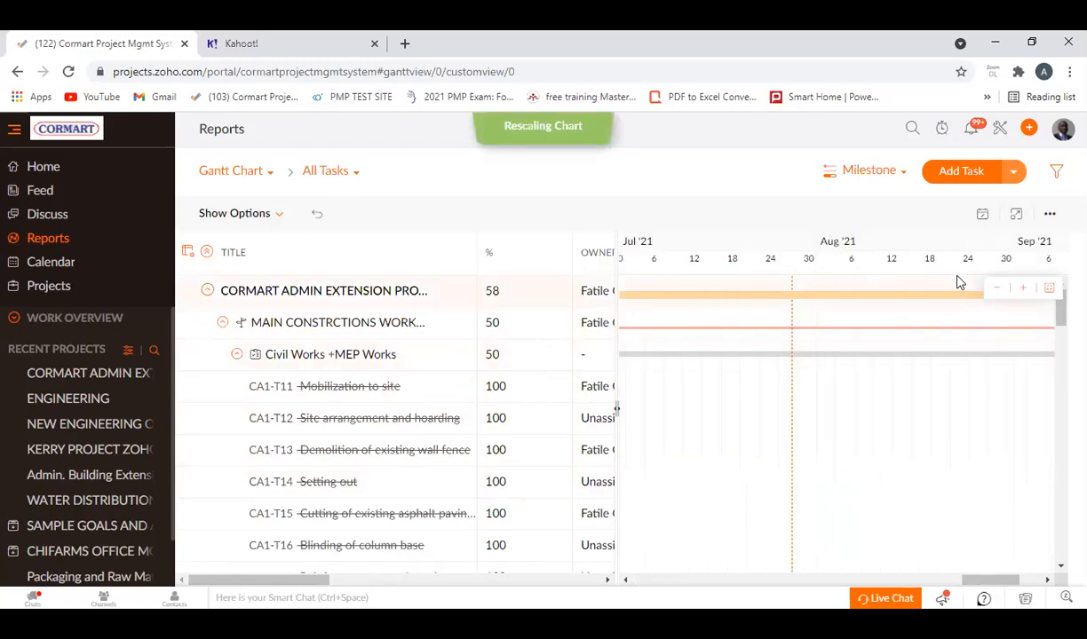
Zoom the milestone Gantt timeline out to monthly intervals and examine the Civil Works +MEP Works tasks and their bars.
click(997, 293)
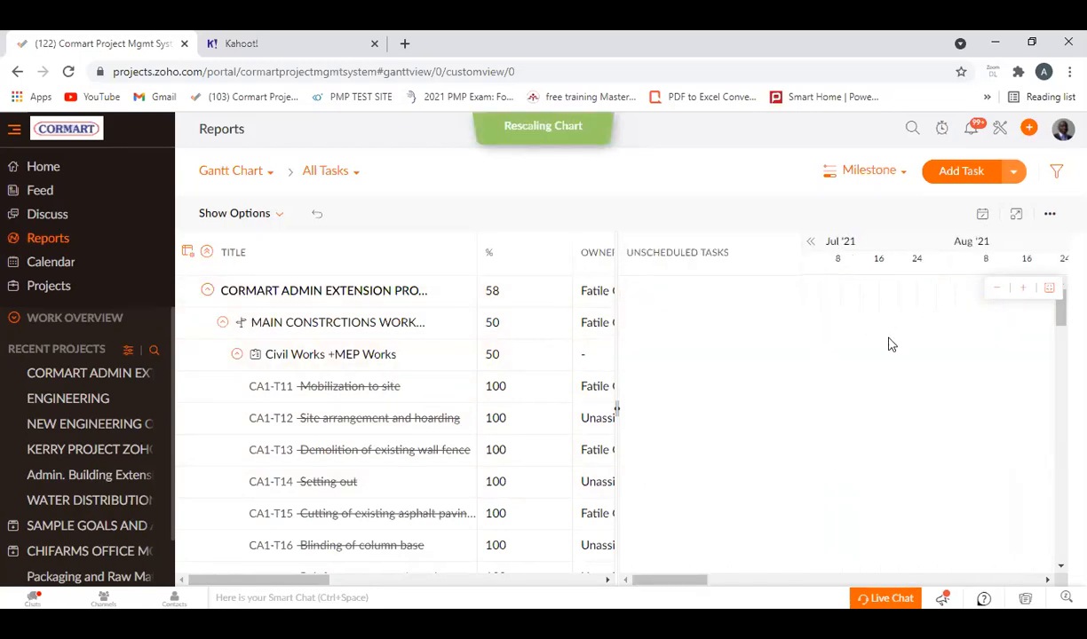
click(993, 293)
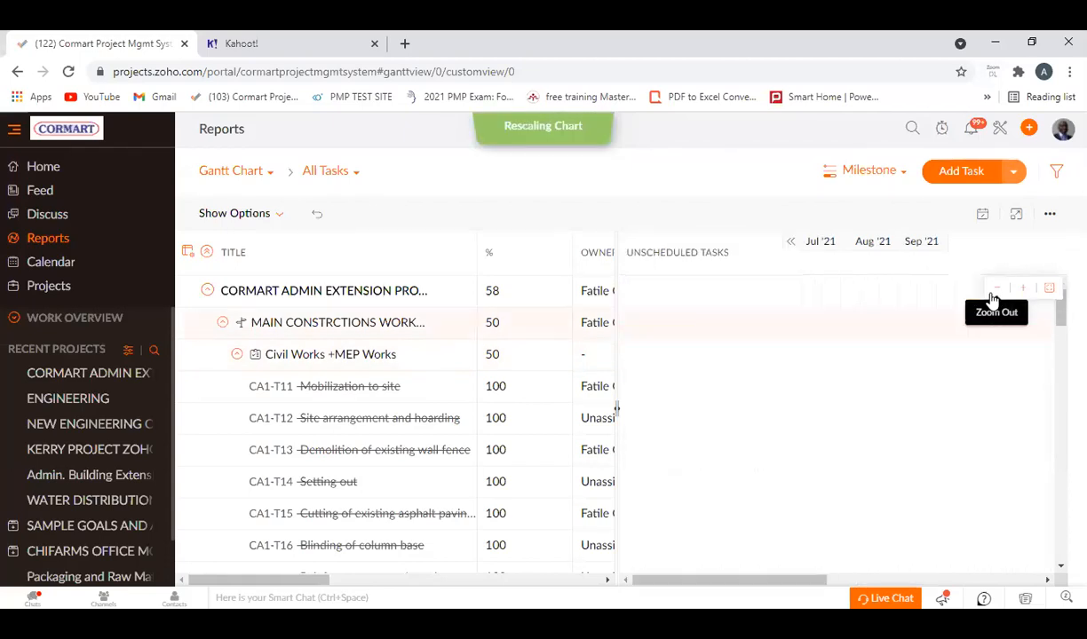
scroll(845, 436, down, 6)
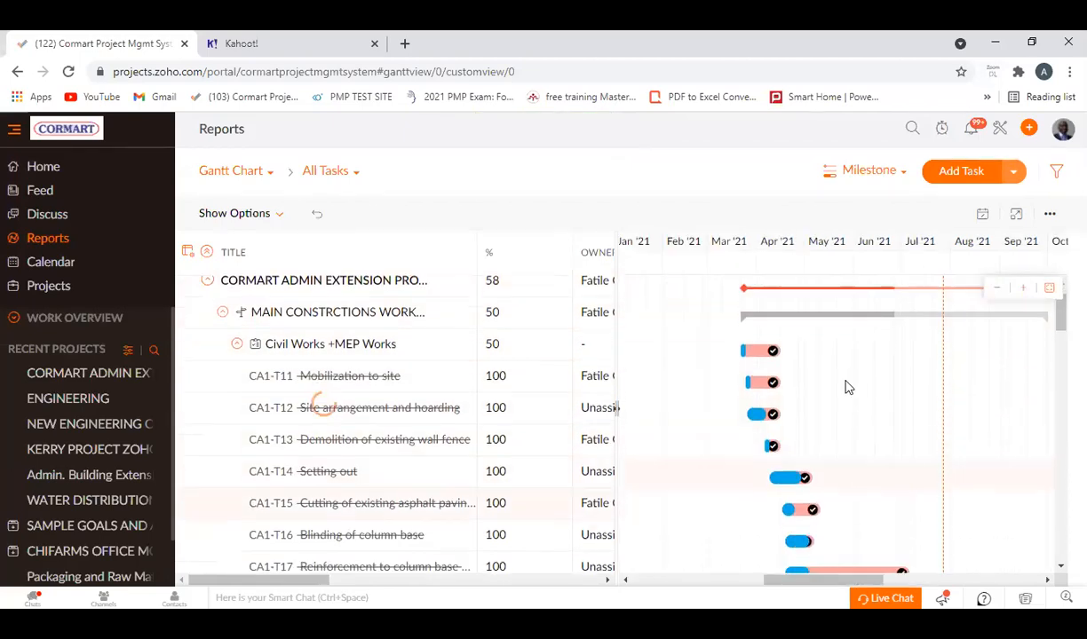
scroll(879, 488, down, 6)
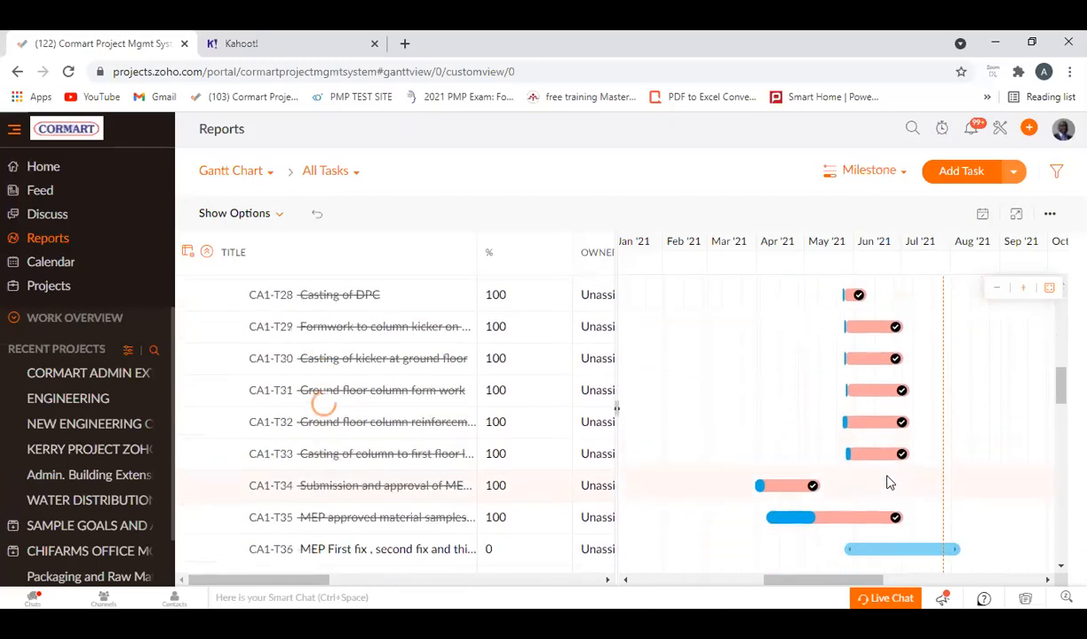
scroll(955, 451, up, 9)
scroll(955, 451, up, 5)
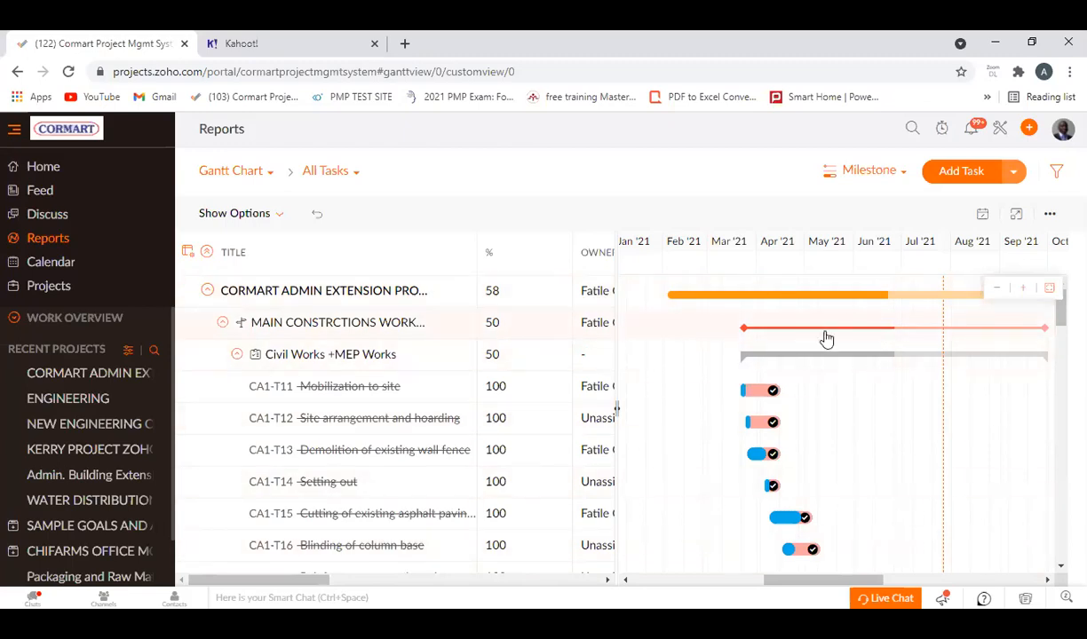
scroll(834, 444, down, 2)
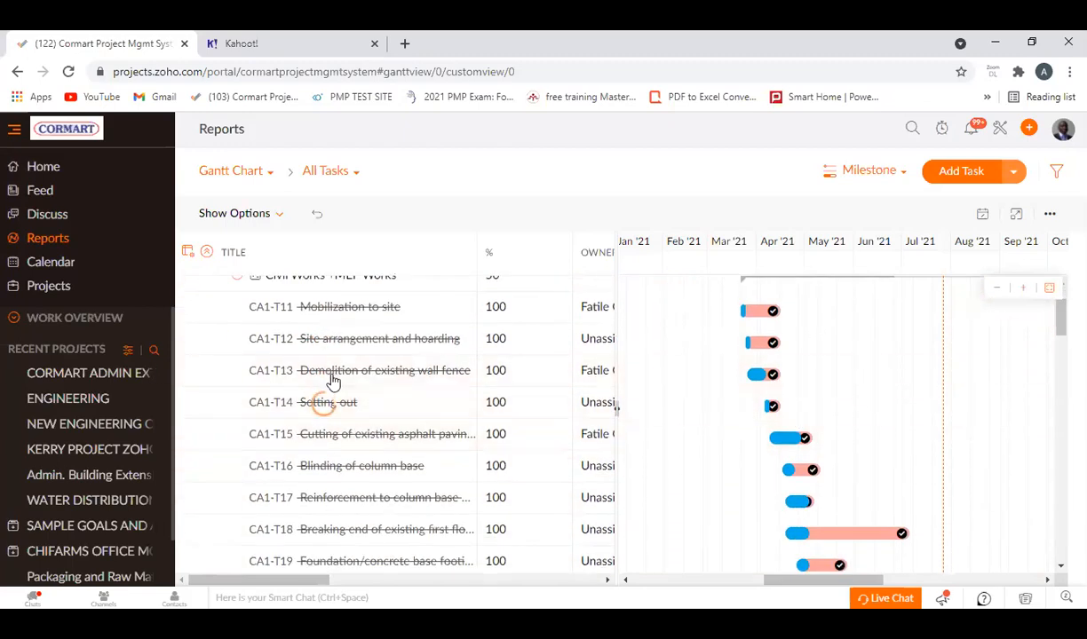
scroll(333, 380, up, 2)
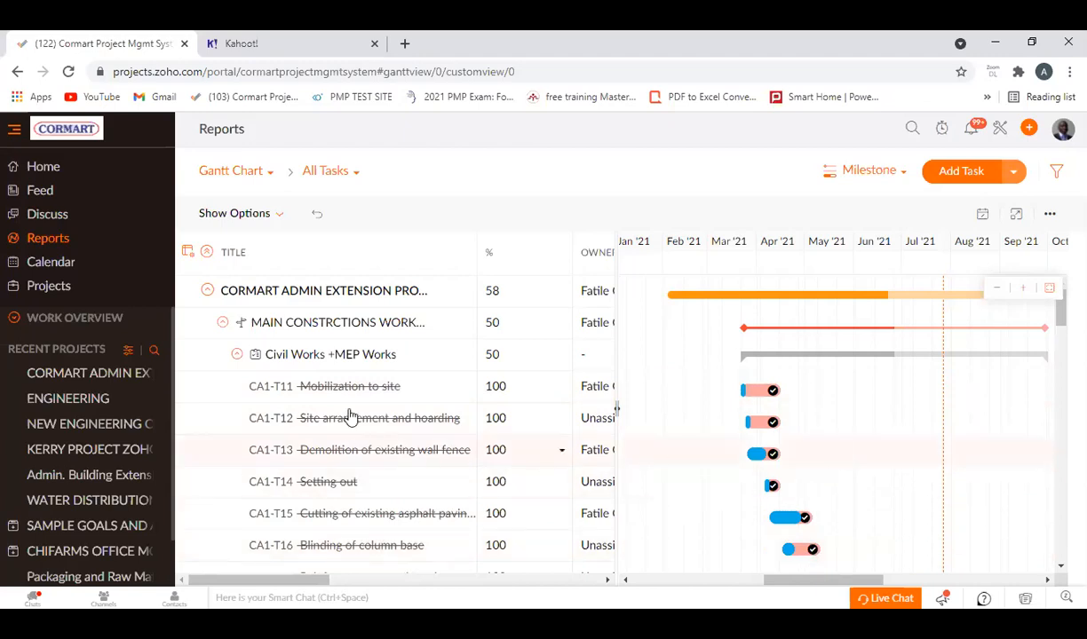
scroll(336, 399, down, 3)
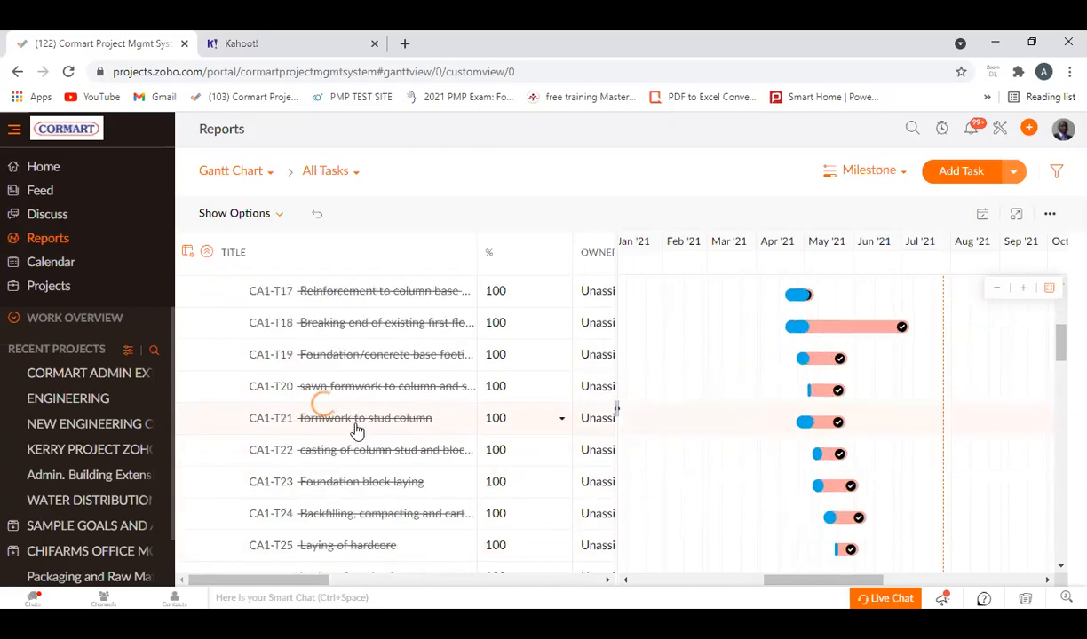
Browse the available Gantt task views and switch the report from all tasks to My Open.
click(358, 174)
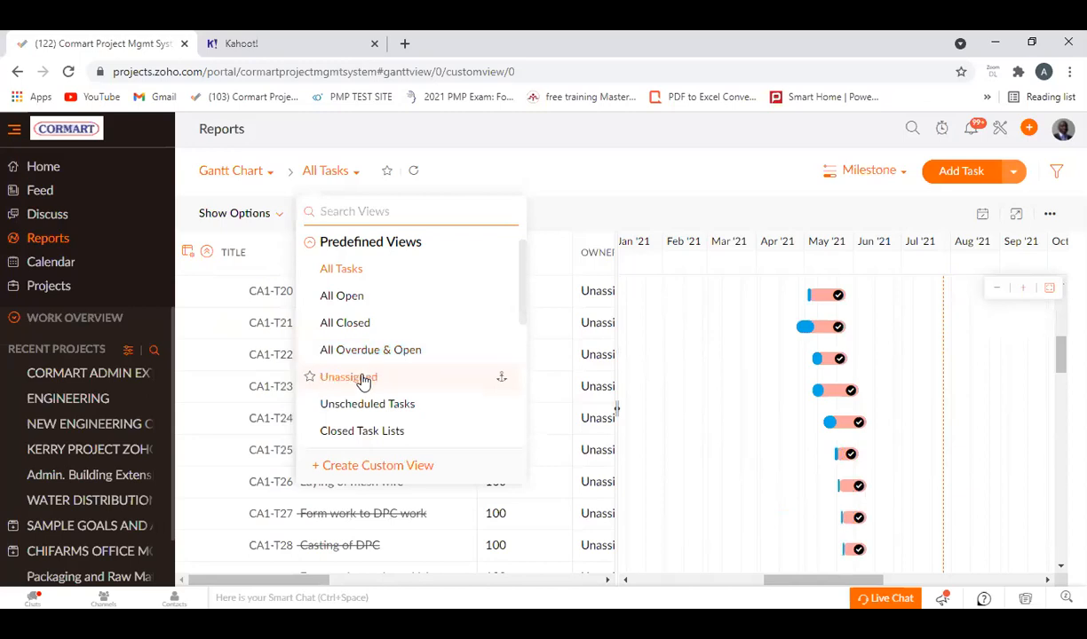
scroll(355, 388, down, 5)
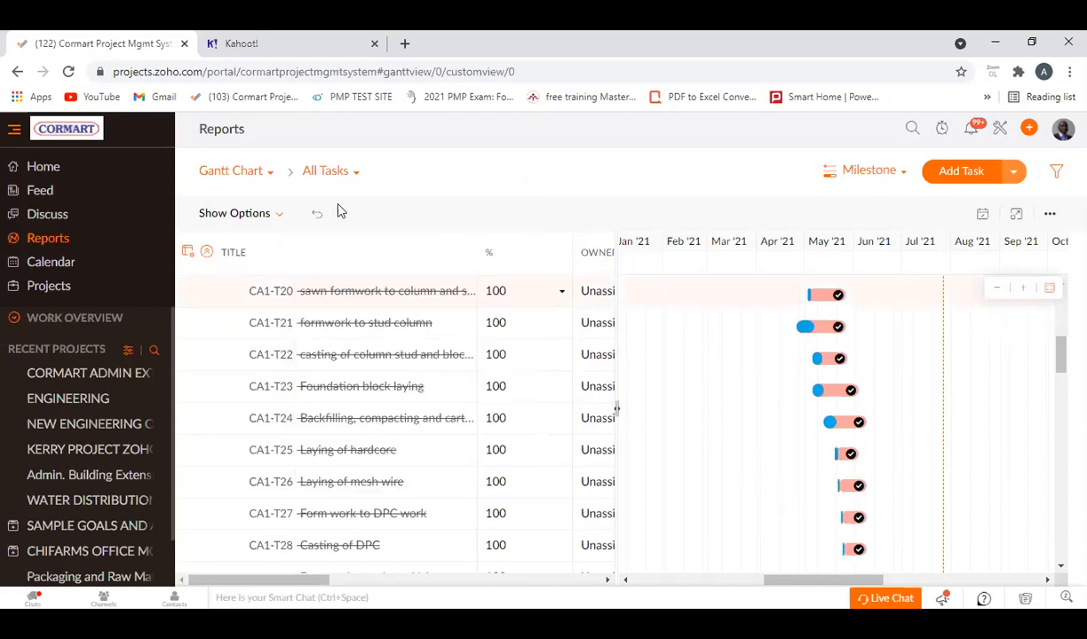
click(356, 174)
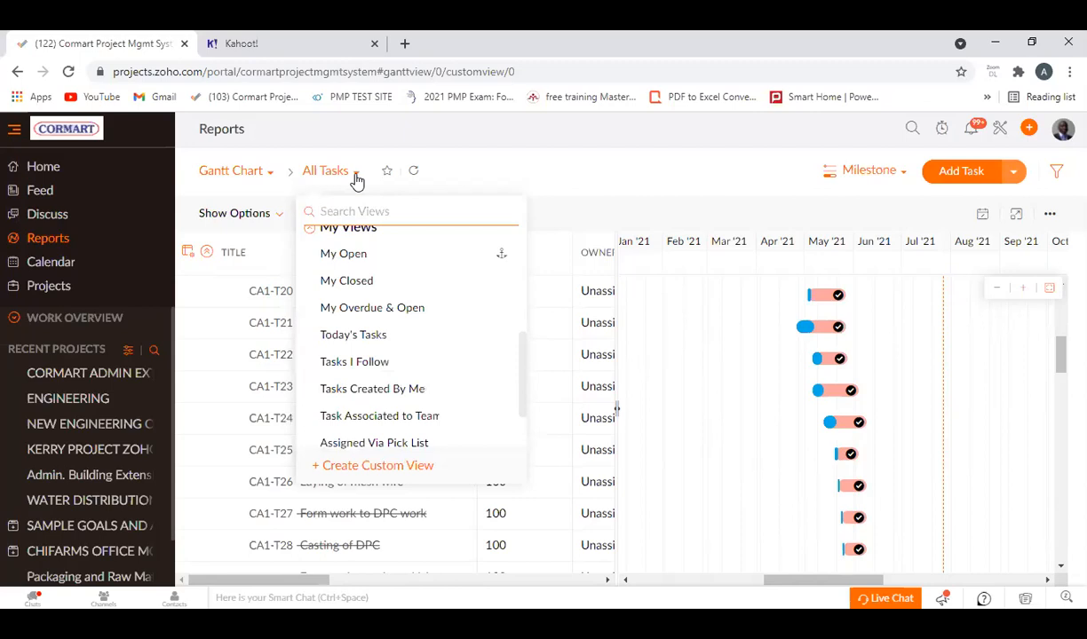
click(356, 174)
click(349, 175)
click(350, 255)
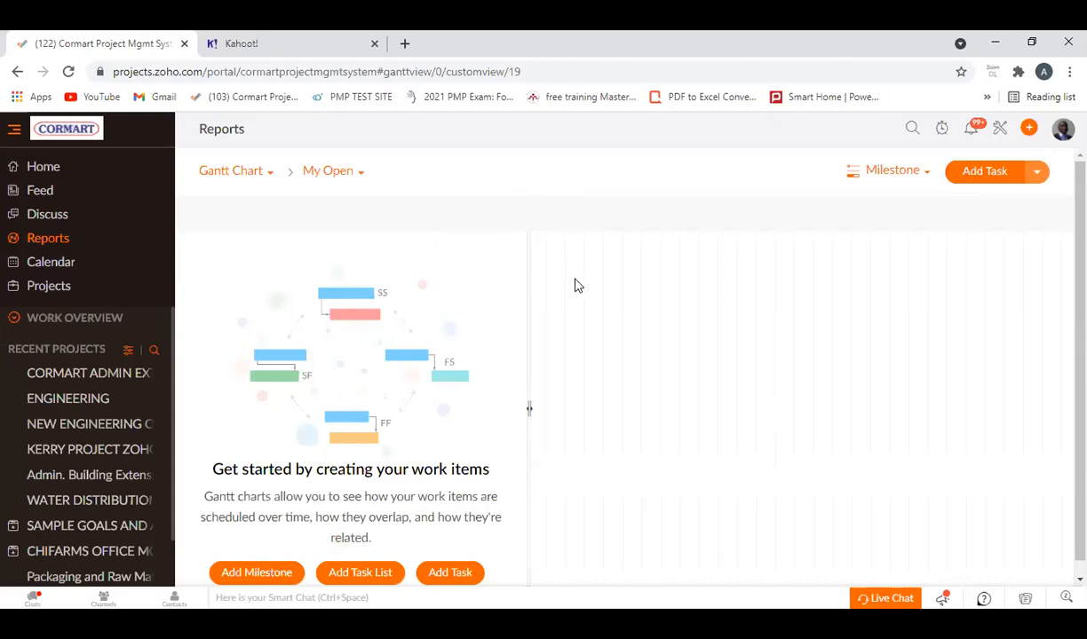
Look at the open tasks of the CORMART ADMIN EXTENSION project and return to the Gantt chart report.
click(79, 374)
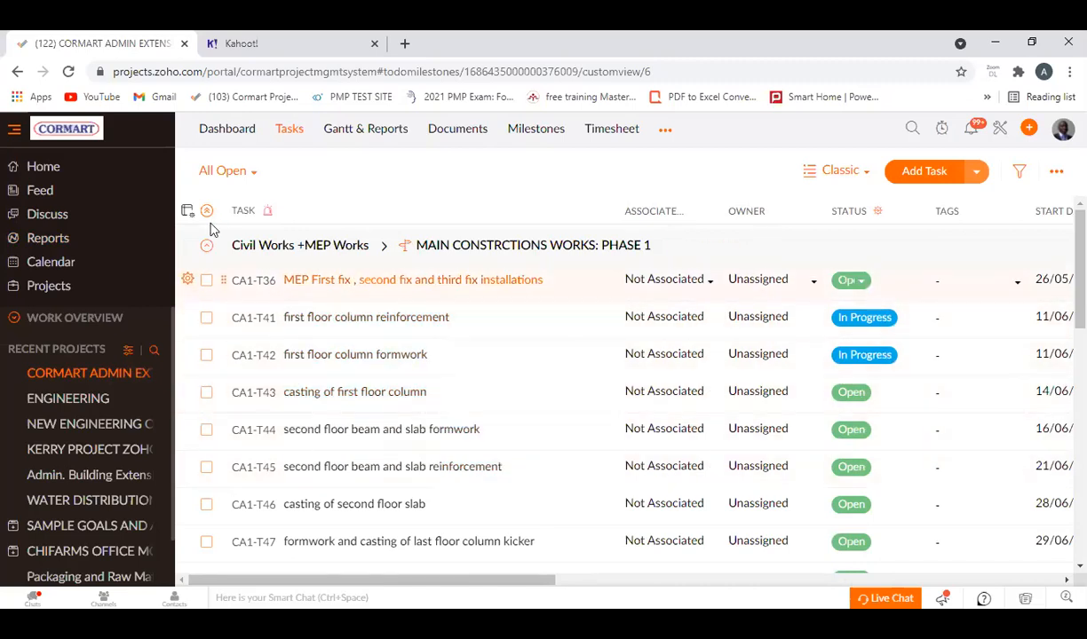
click(52, 238)
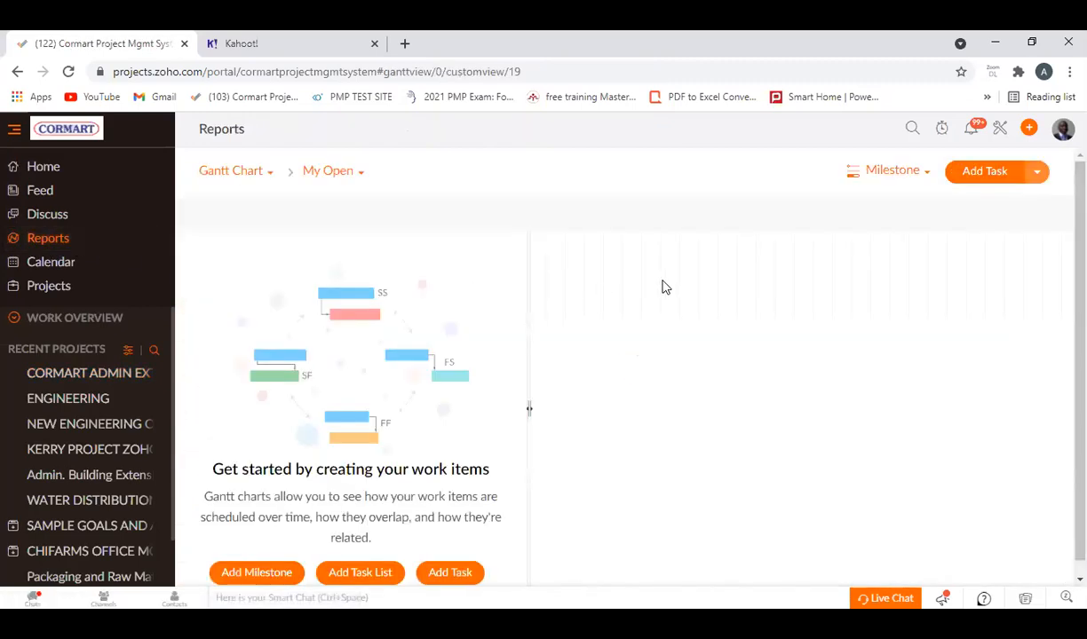
Switch the Gantt chart report to Chronology and show All Tasks.
click(928, 174)
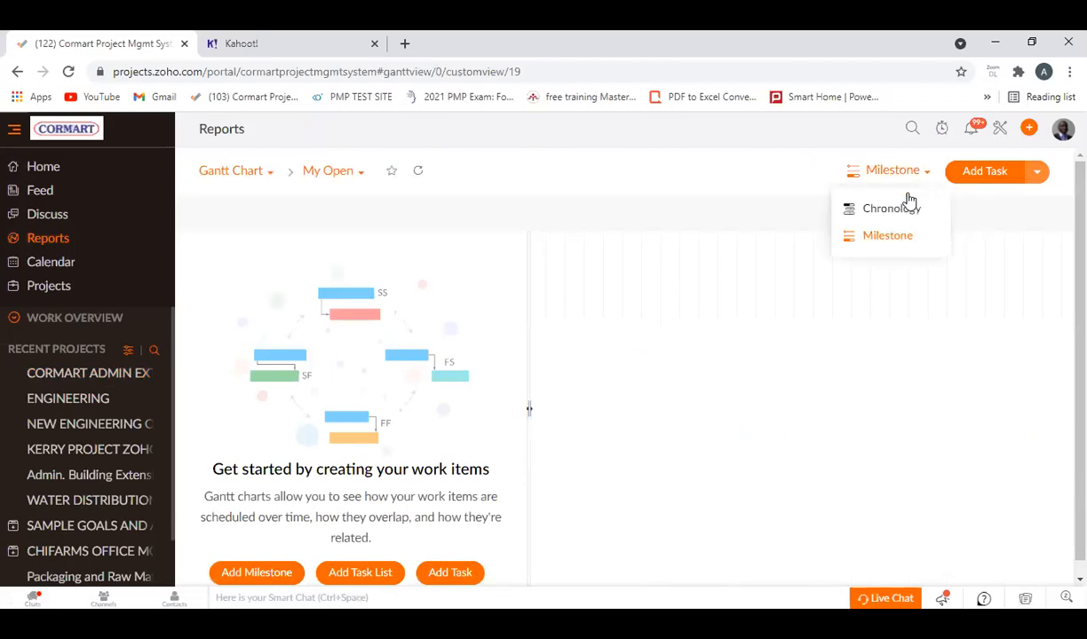
click(893, 210)
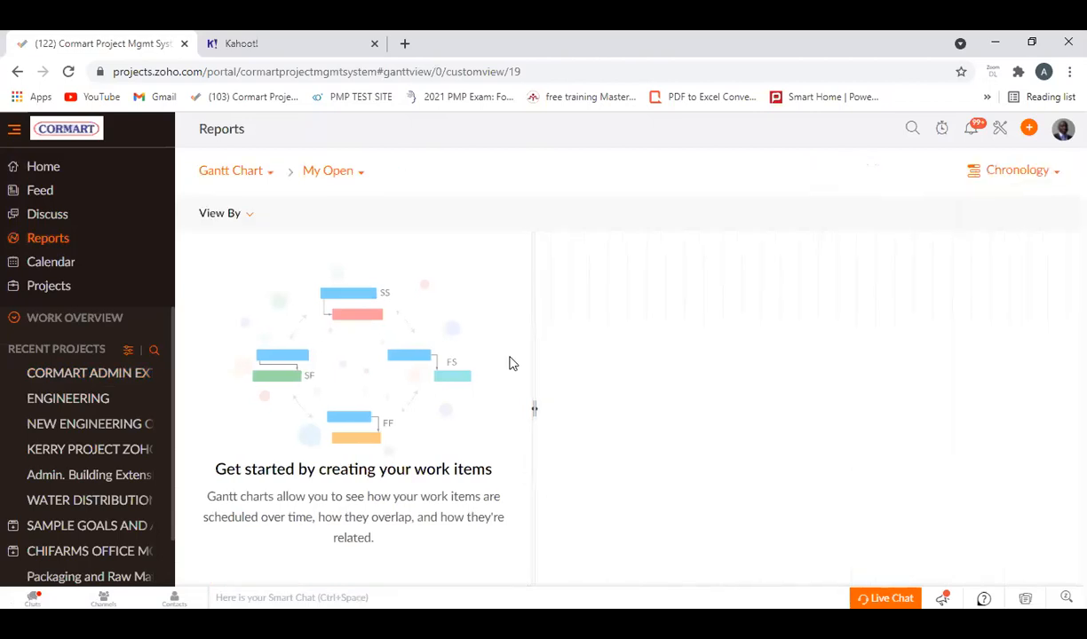
click(356, 177)
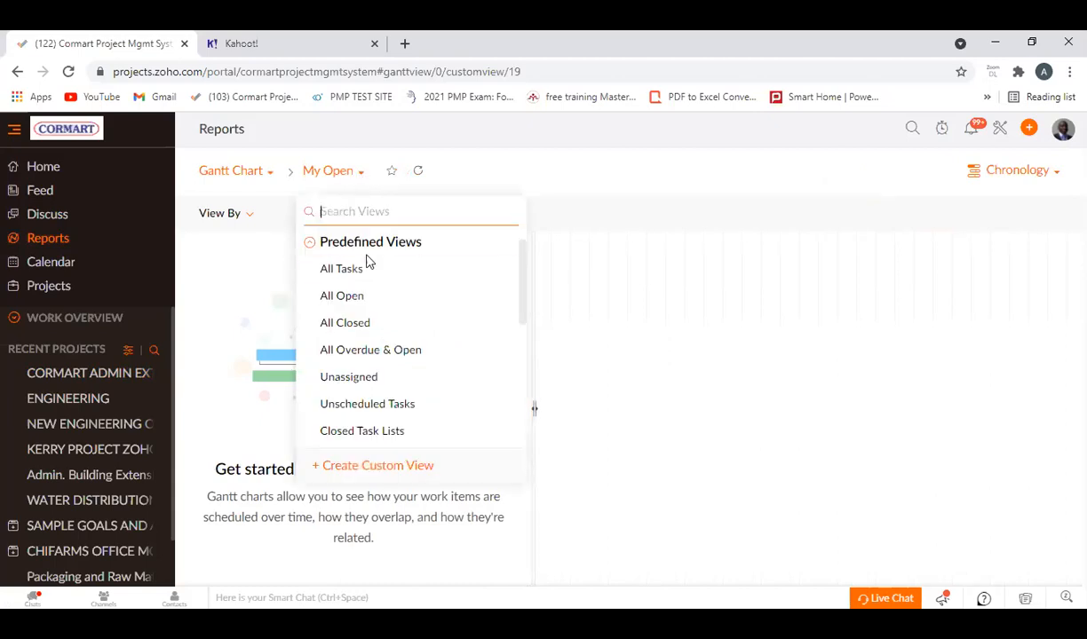
click(355, 277)
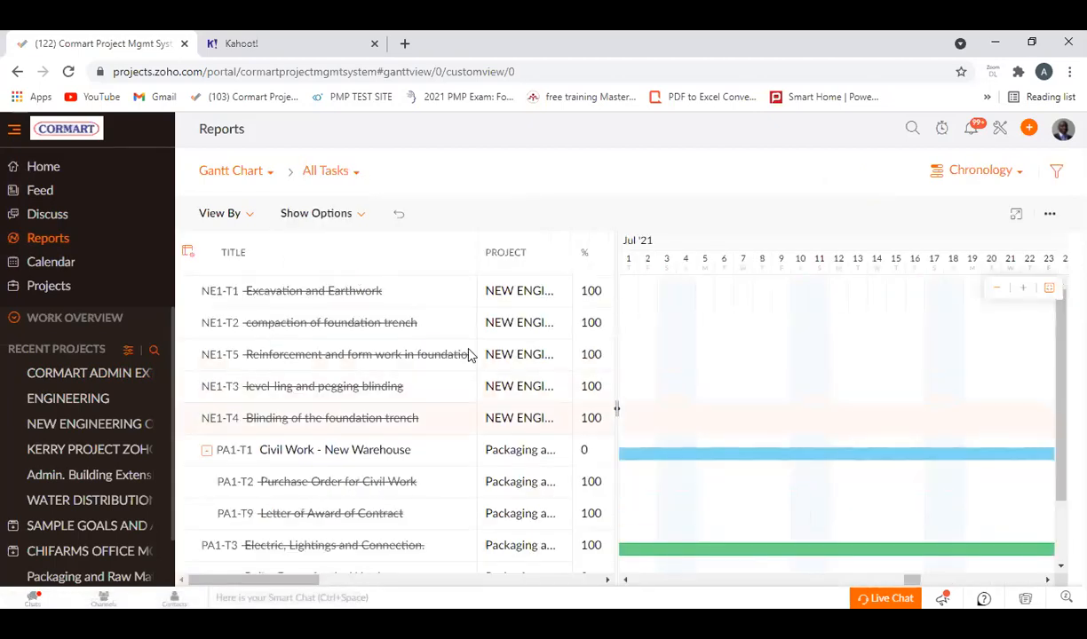
Examine the chronological task list across all projects, including each task's project and completion percentage.
scroll(362, 380, down, 1)
scroll(362, 380, down, 8)
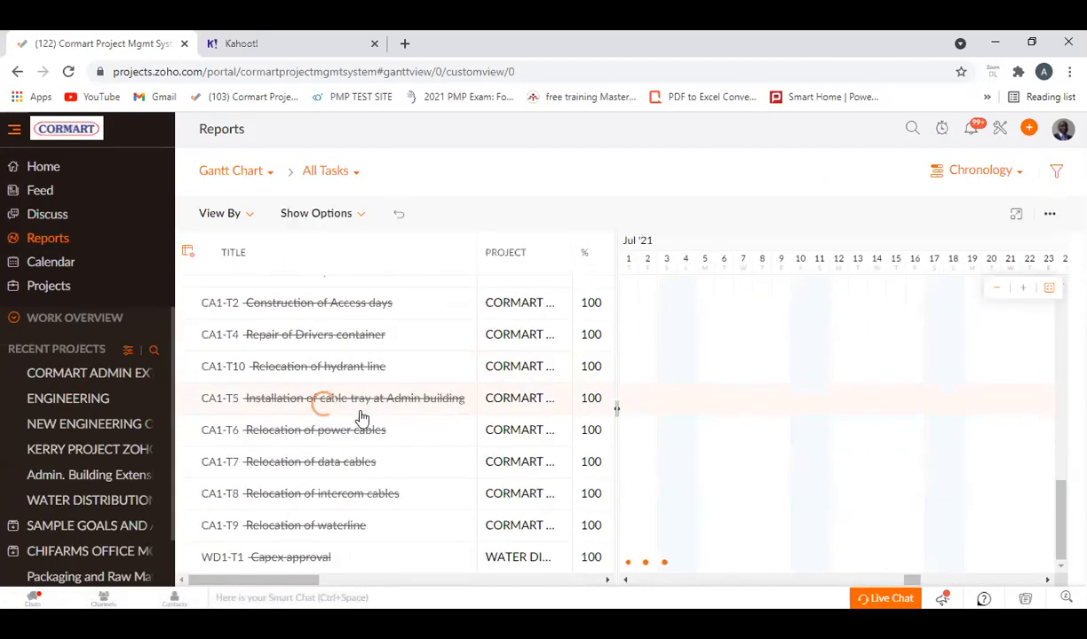
scroll(1014, 377, down, 3)
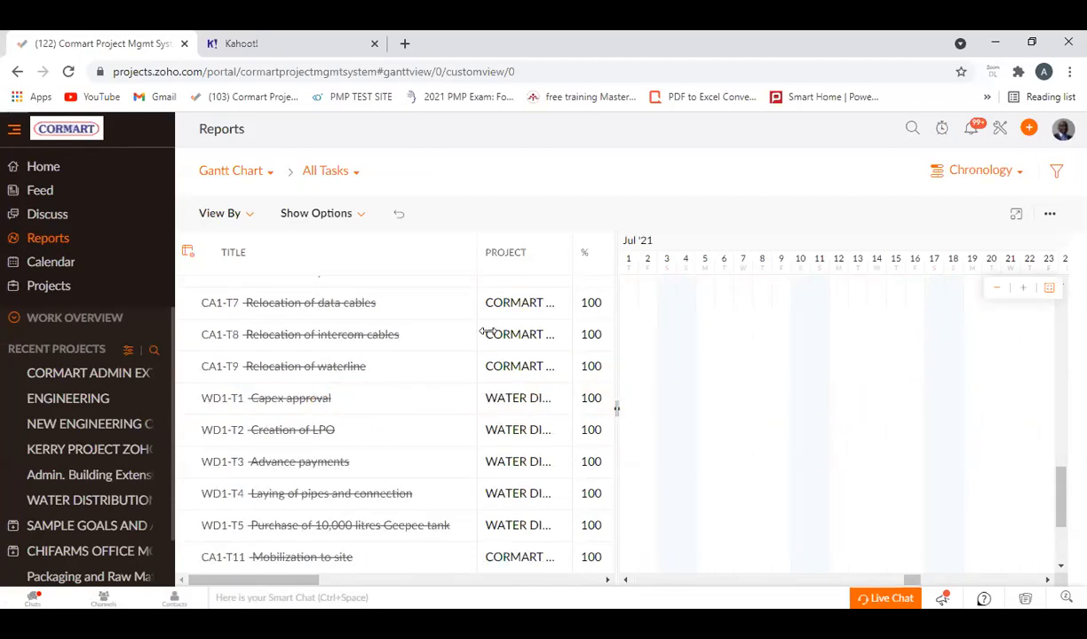
scroll(443, 395, down, 5)
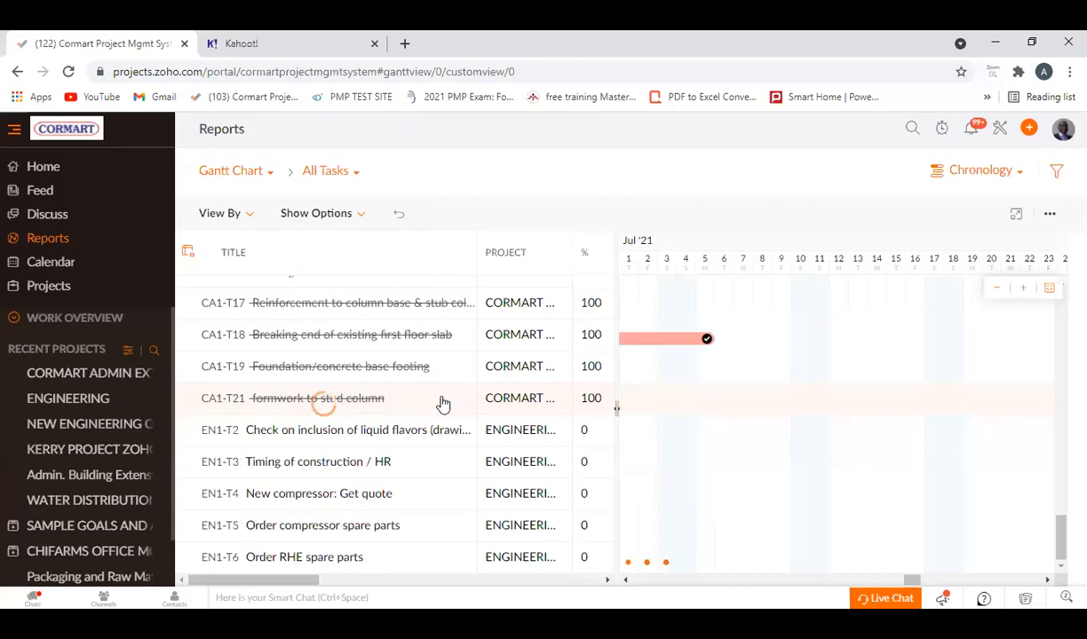
scroll(342, 386, down, 5)
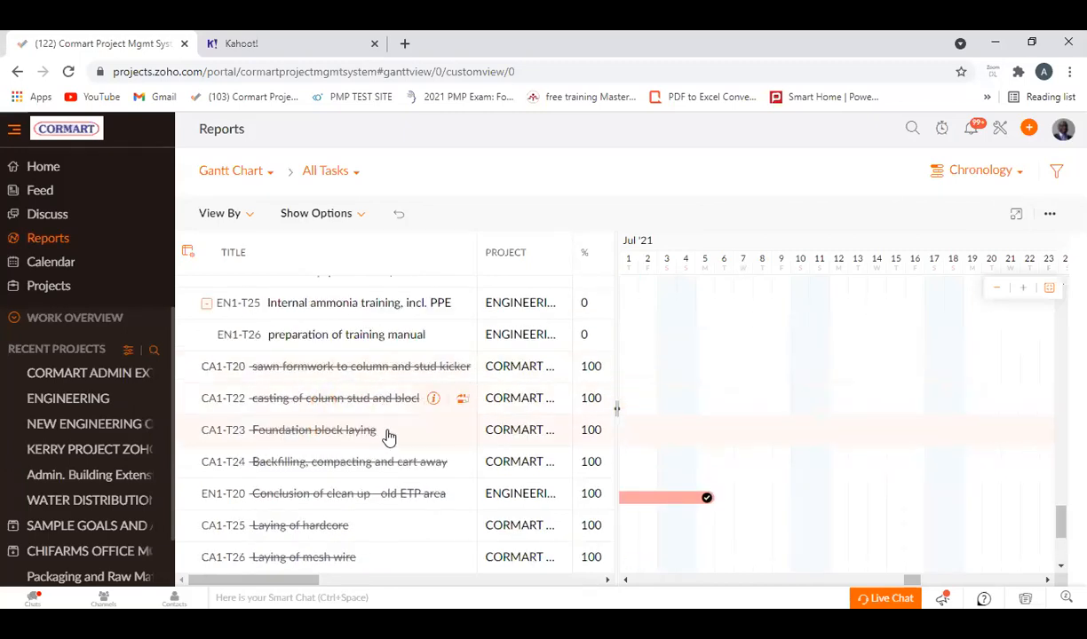
scroll(384, 430, down, 5)
scroll(373, 426, down, 3)
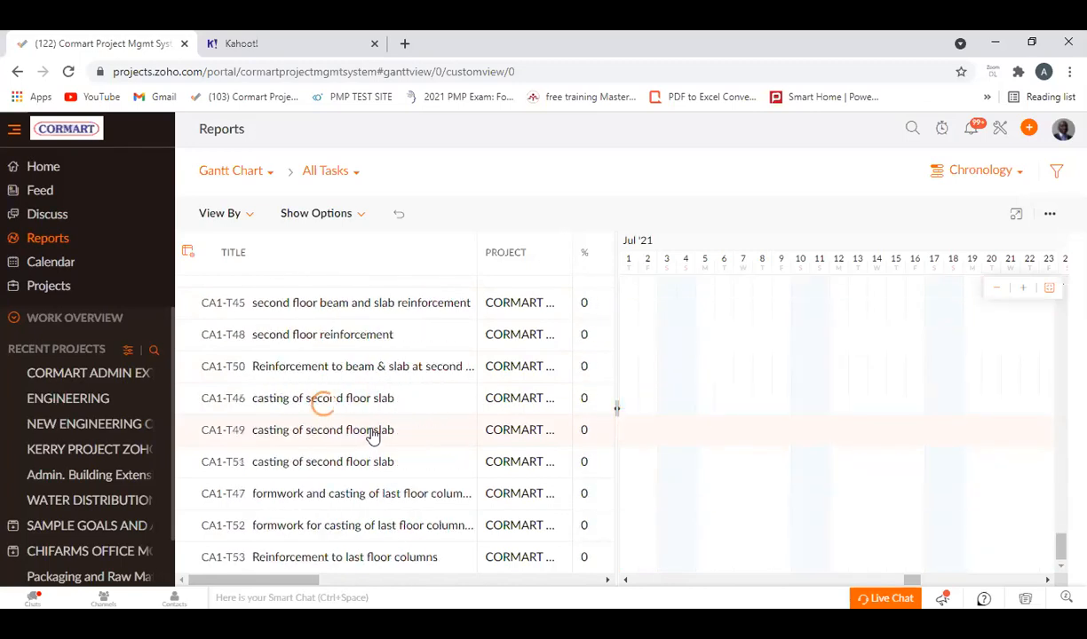
scroll(364, 404, up, 2)
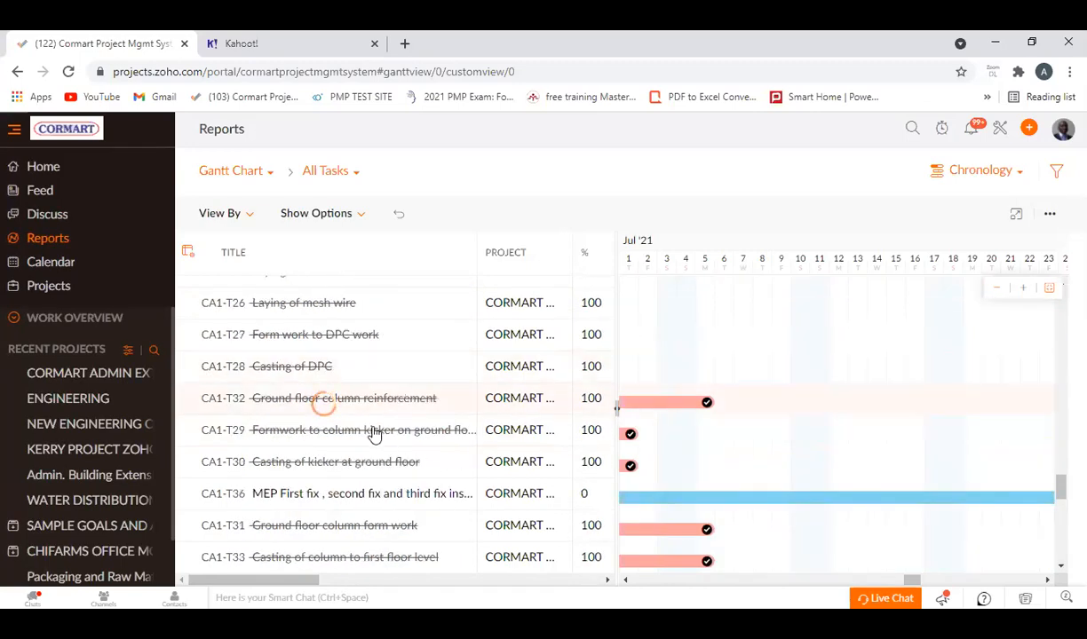
scroll(369, 435, down, 5)
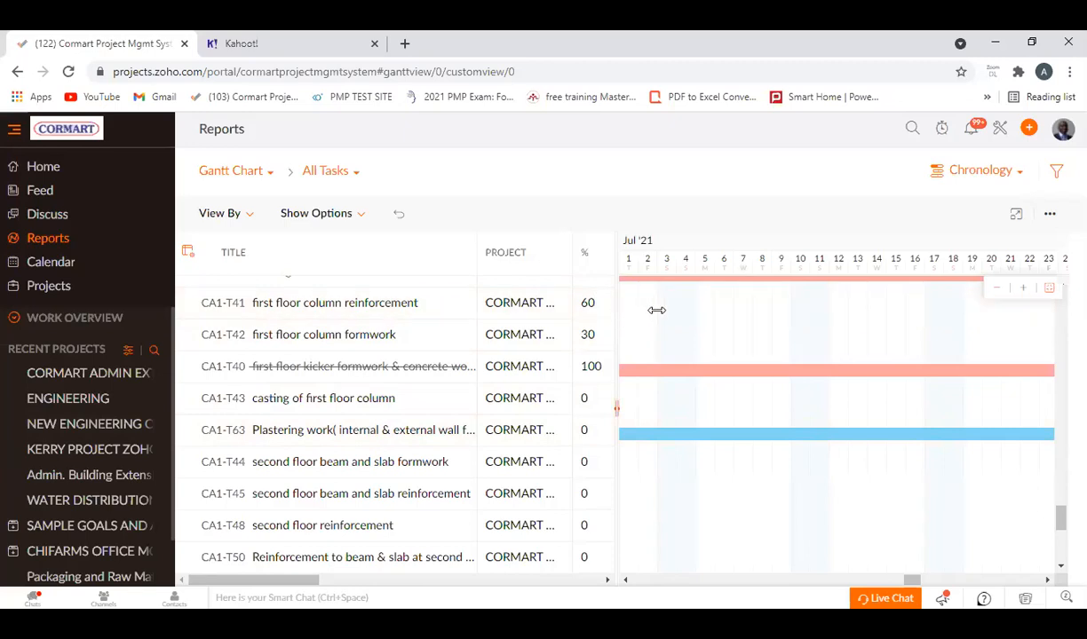
Widen the Gantt task table and its Project column to review each task's project, owner, status and duration.
drag(768, 318, 943, 323)
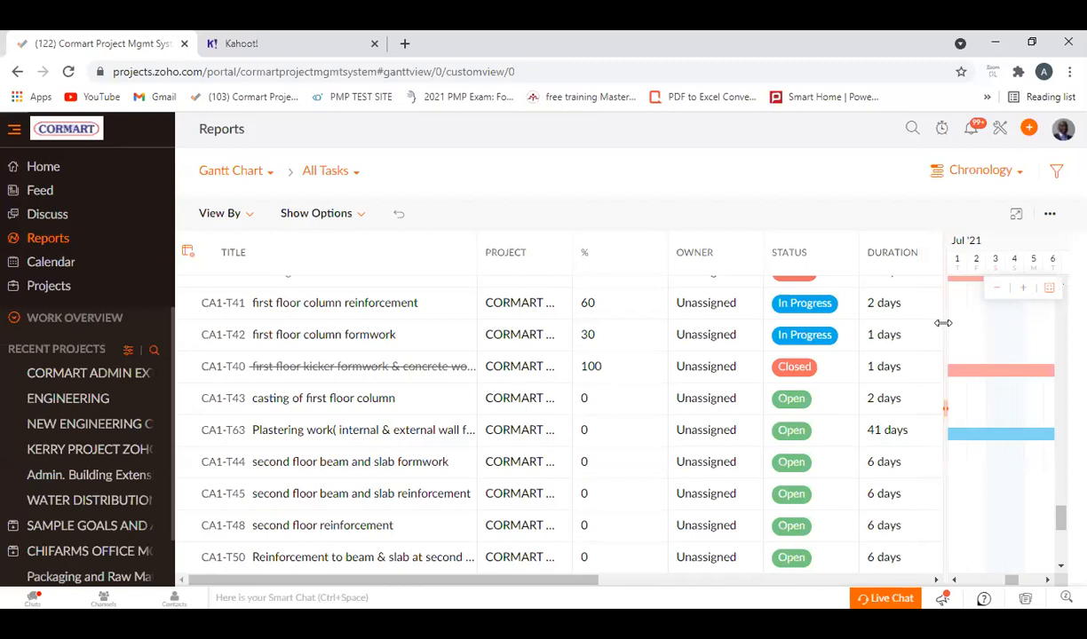
scroll(262, 395, up, 10)
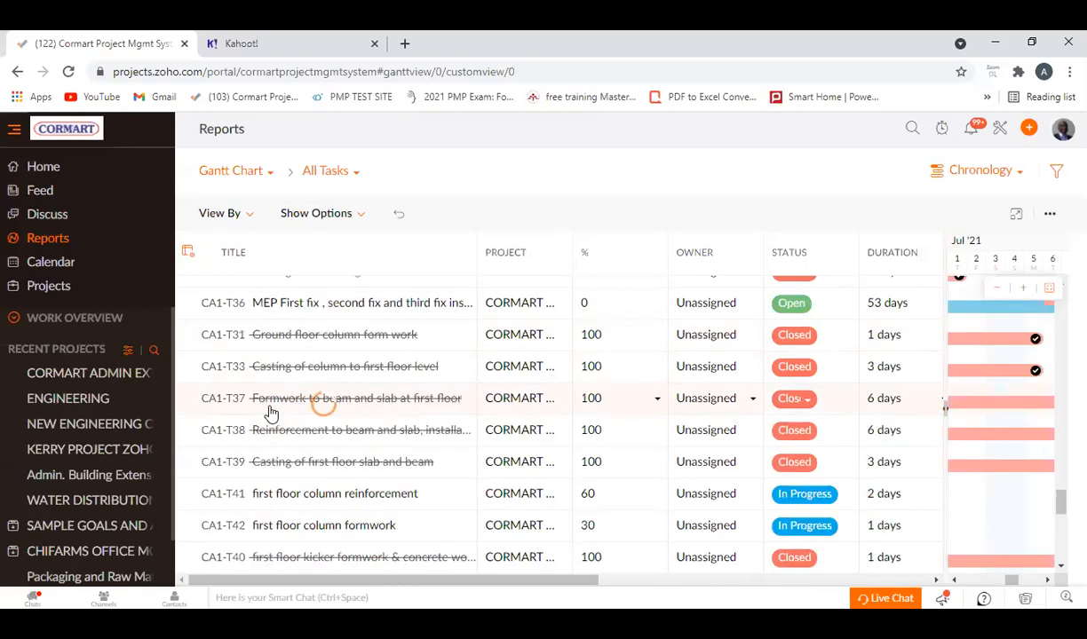
scroll(660, 365, up, 3)
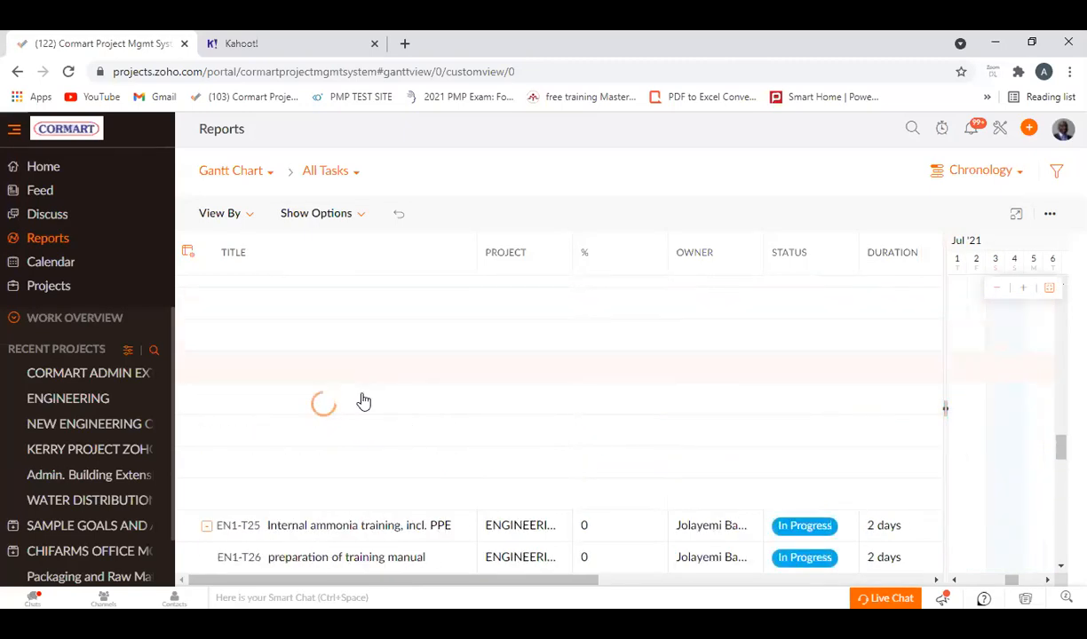
scroll(364, 395, down, 4)
scroll(692, 337, up, 4)
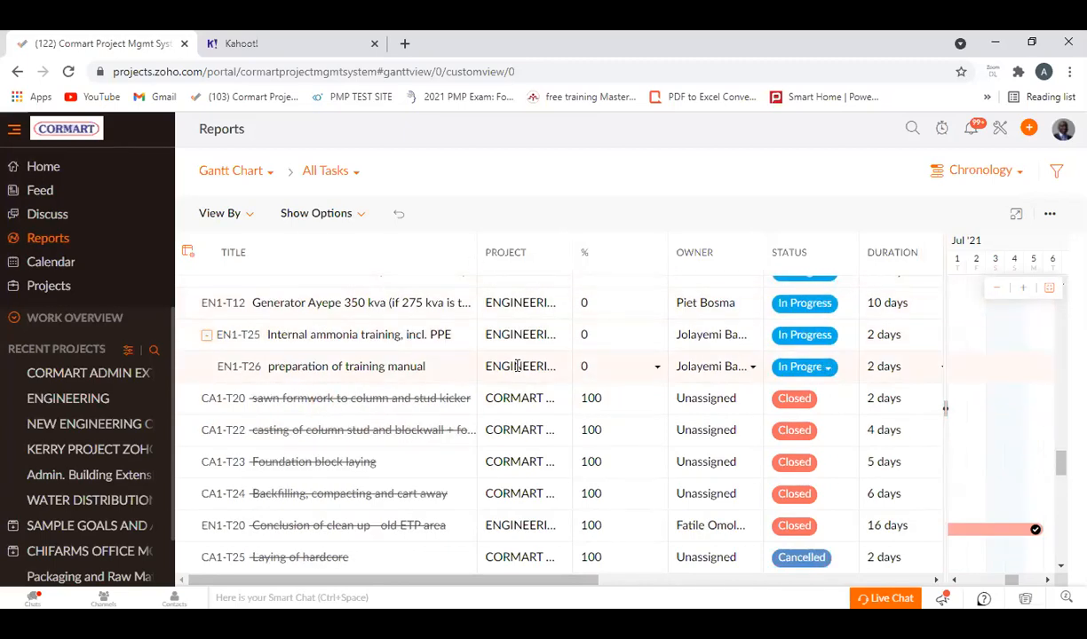
scroll(517, 366, up, 5)
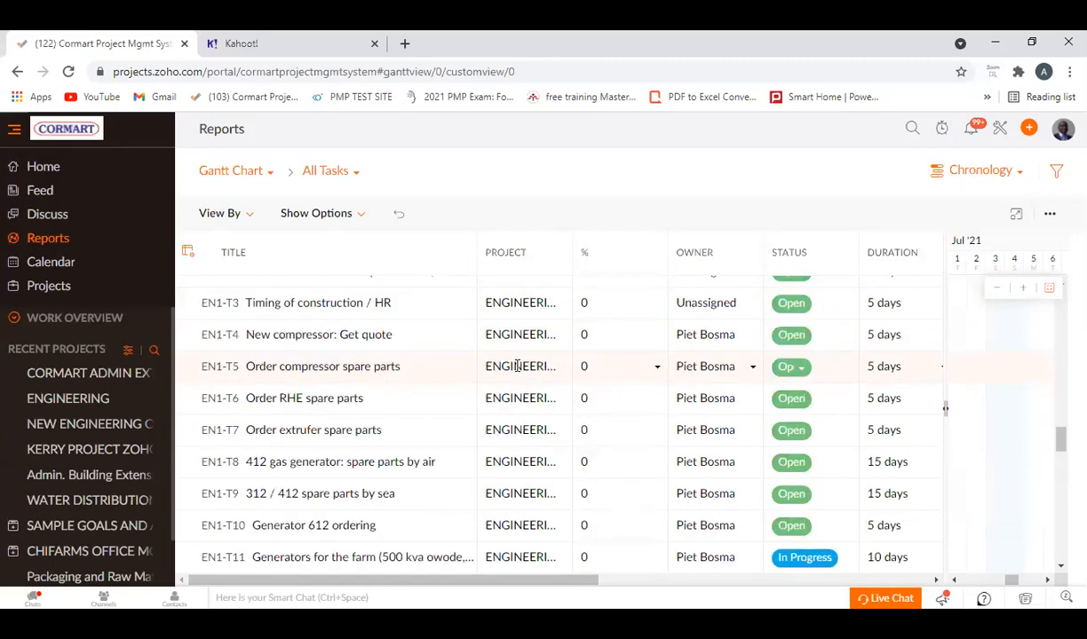
scroll(517, 366, up, 5)
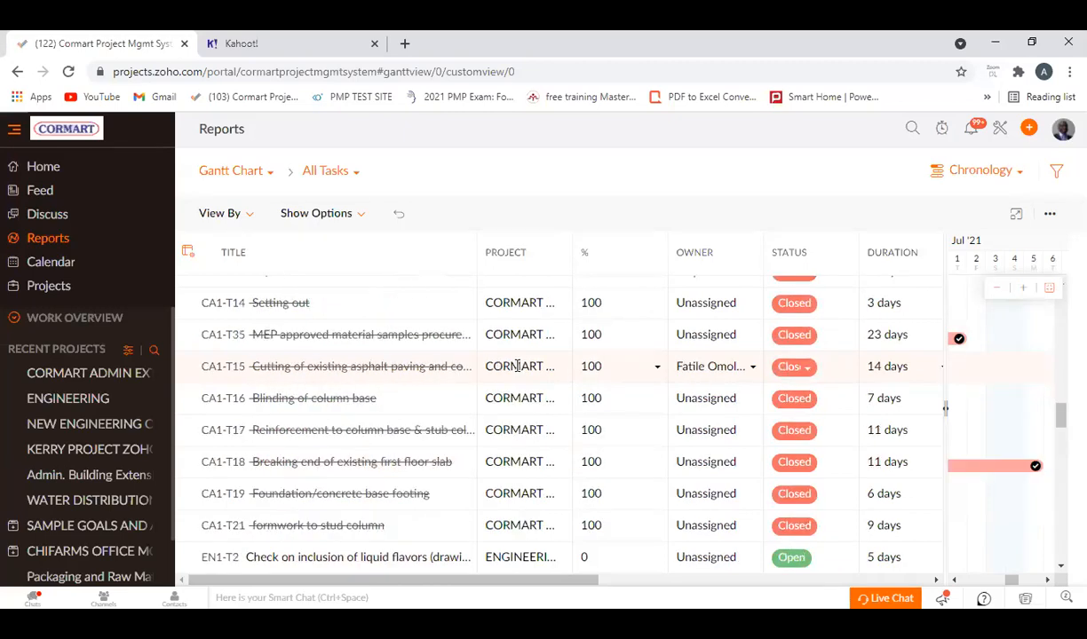
scroll(517, 365, up, 5)
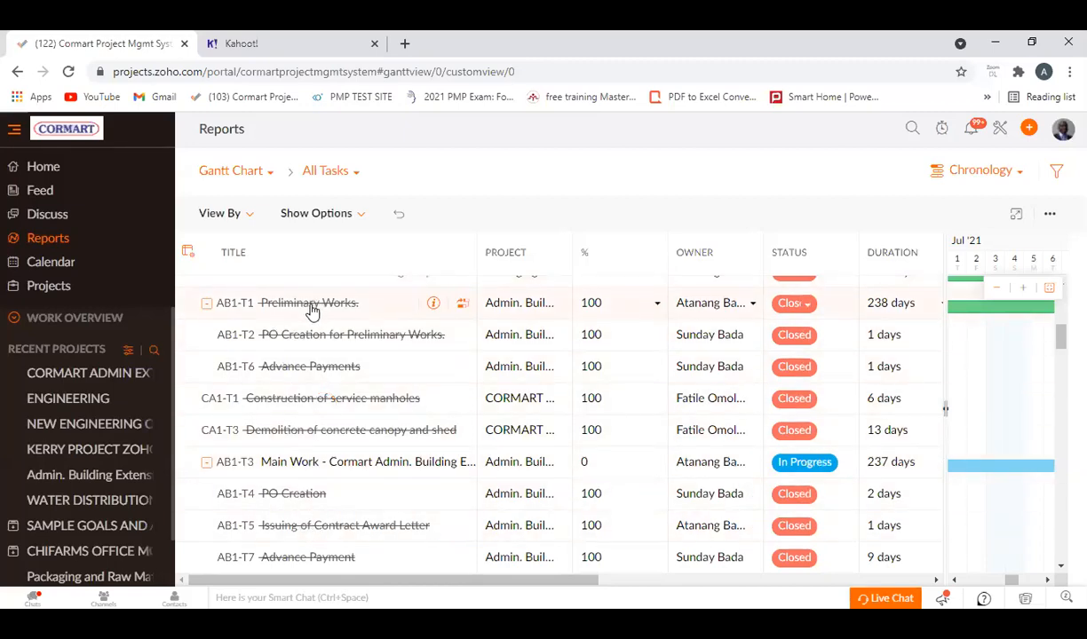
scroll(535, 346, up, 3)
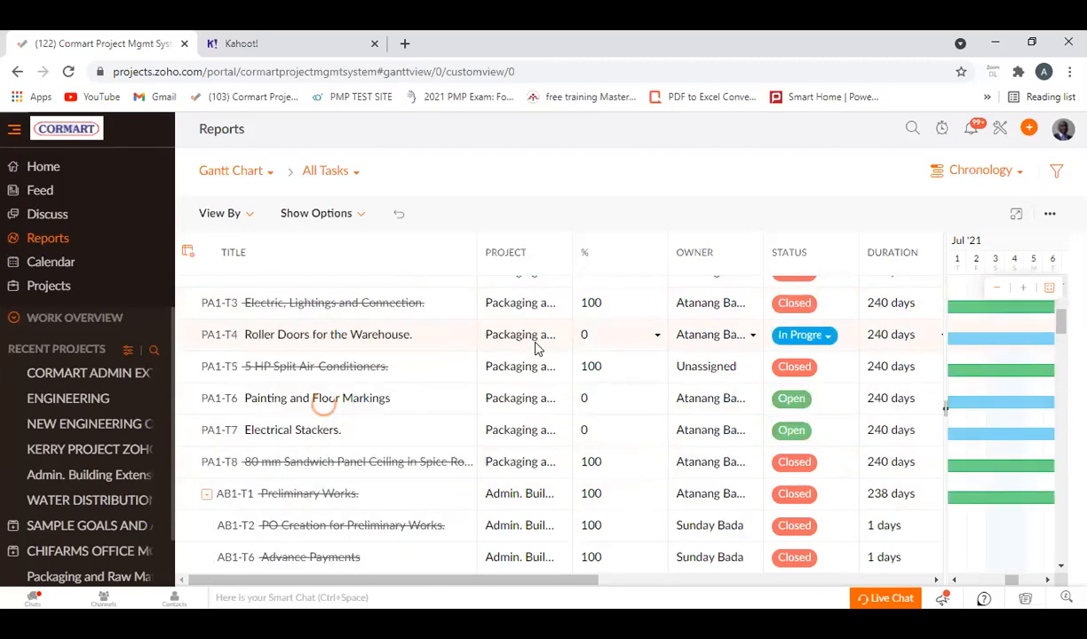
scroll(535, 346, up, 4)
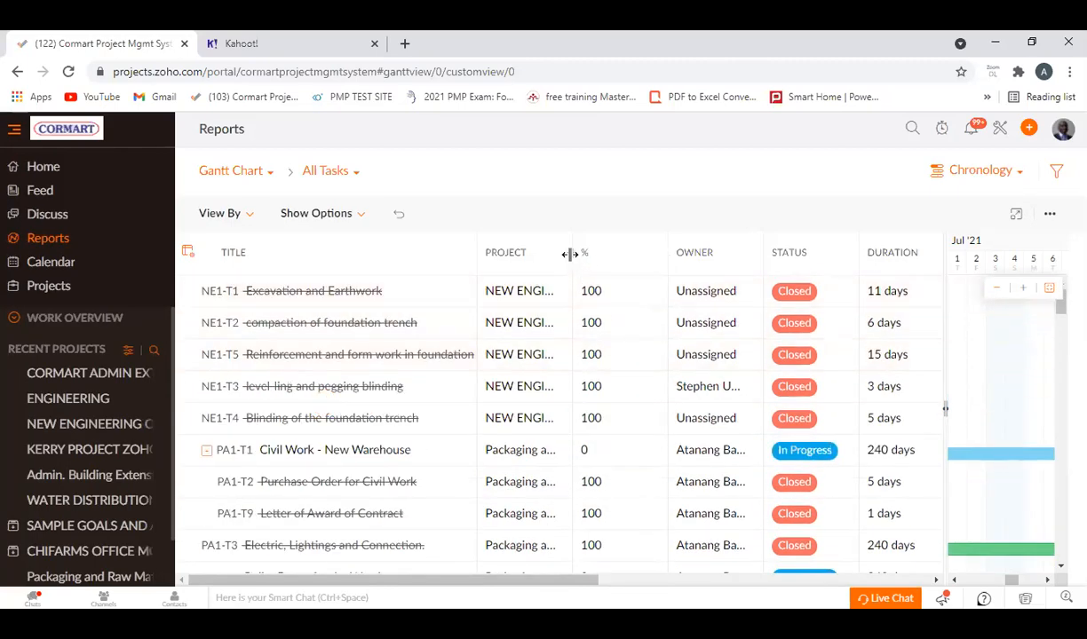
drag(665, 272, 653, 270)
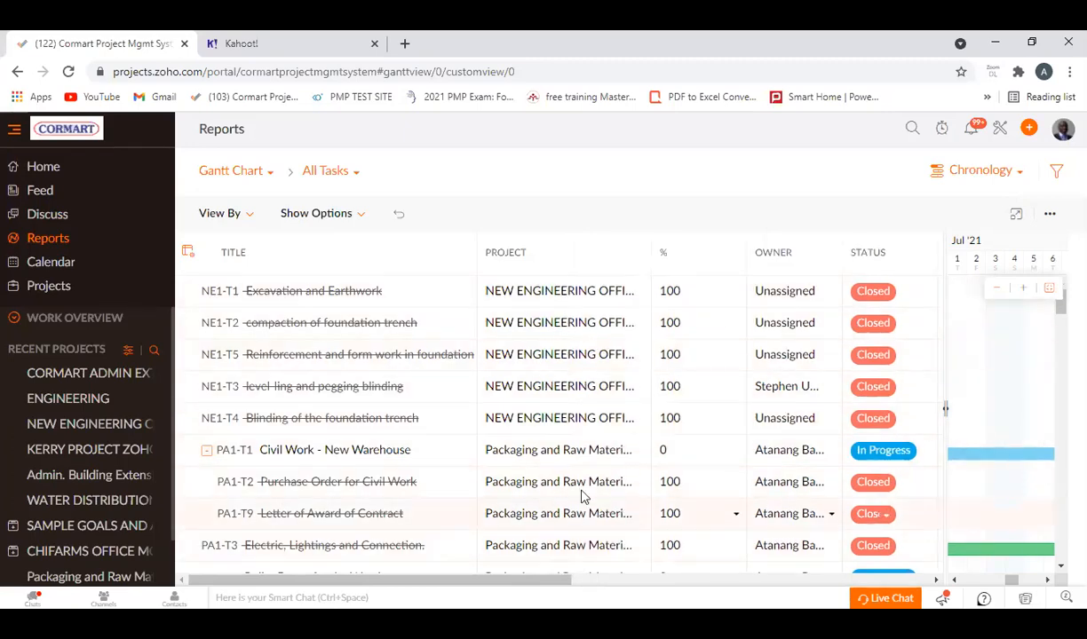
Examine the All Tasks list in the Chronology Gantt report for each task's project, completion percentage, owner and status.
scroll(739, 333, down, 10)
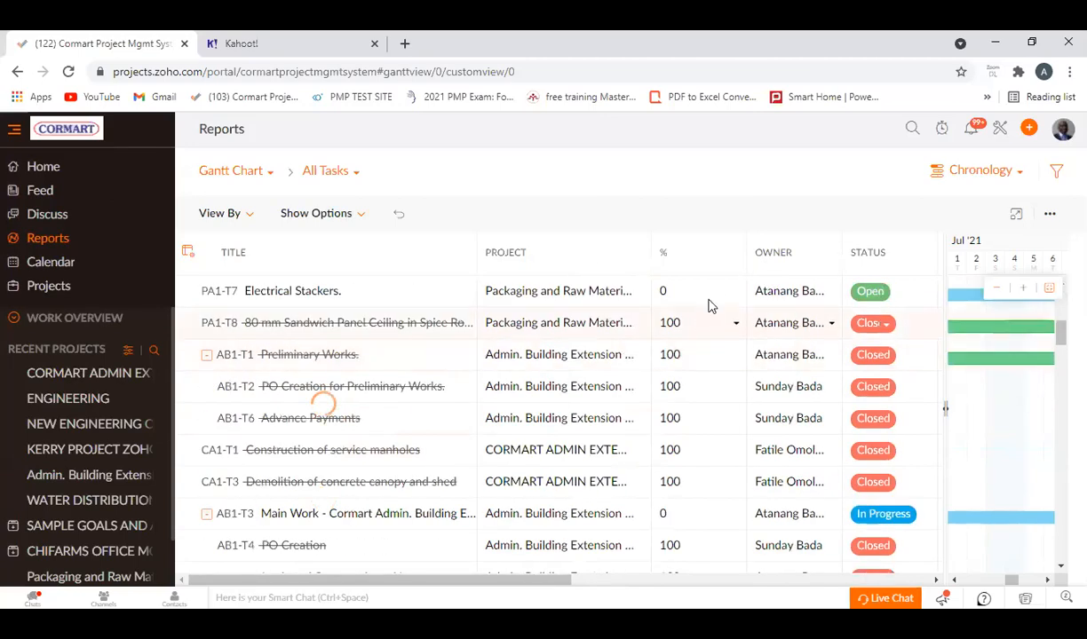
scroll(444, 390, up, 5)
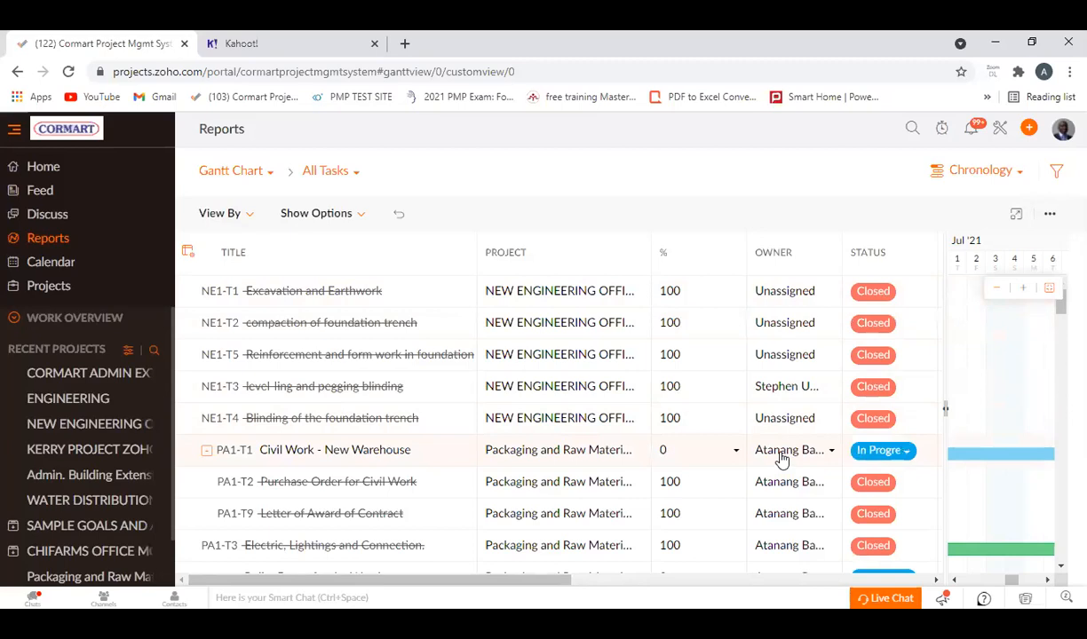
scroll(781, 459, down, 2)
scroll(782, 460, down, 1)
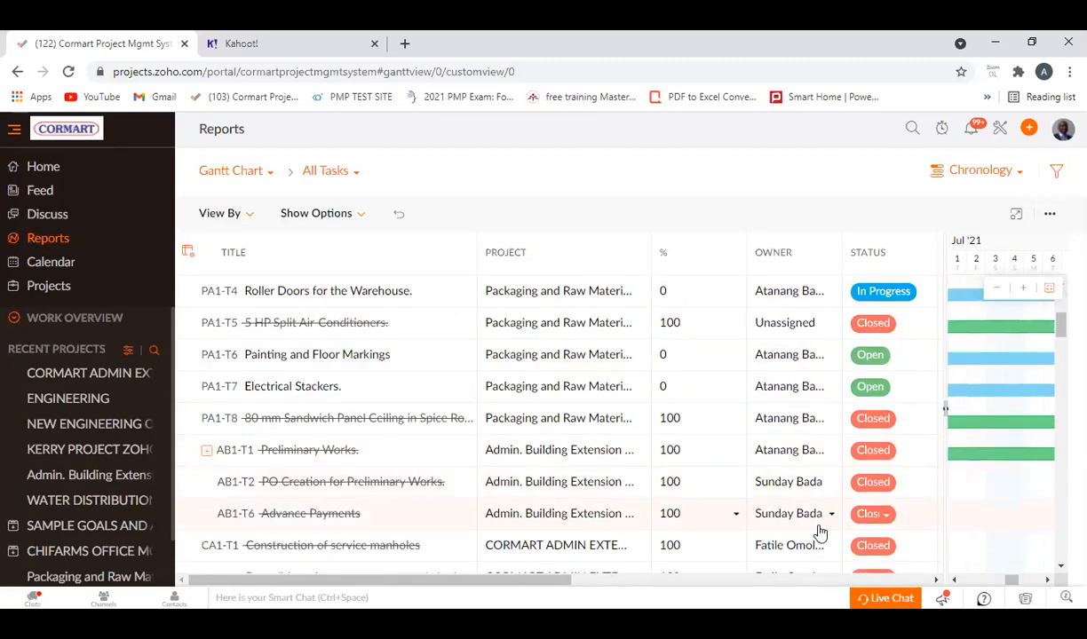
scroll(799, 532, down, 3)
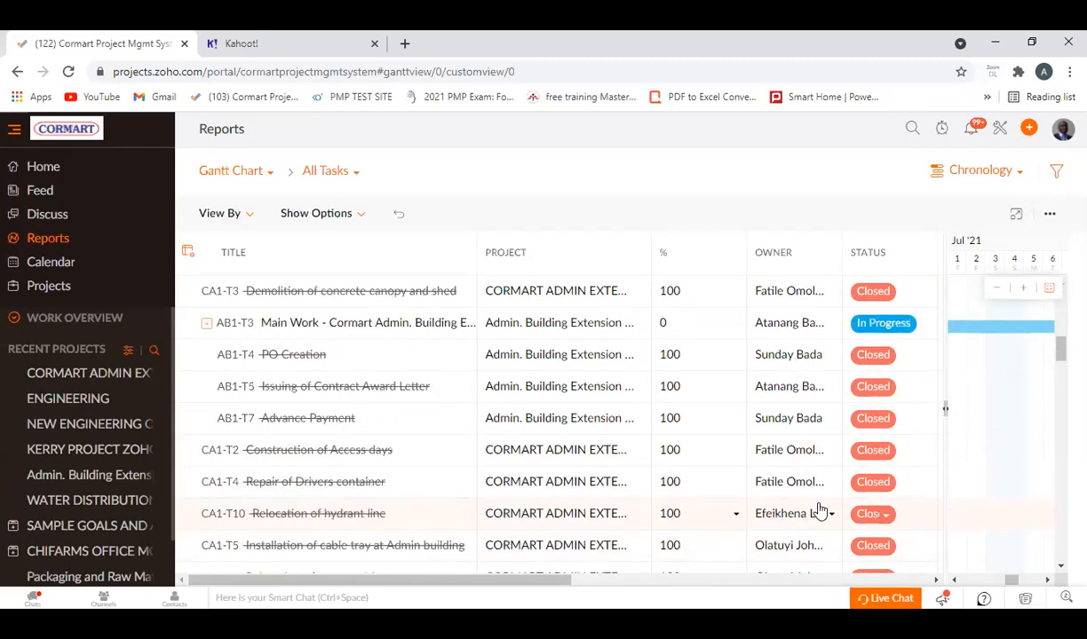
scroll(785, 508, down, 1)
scroll(783, 508, up, 5)
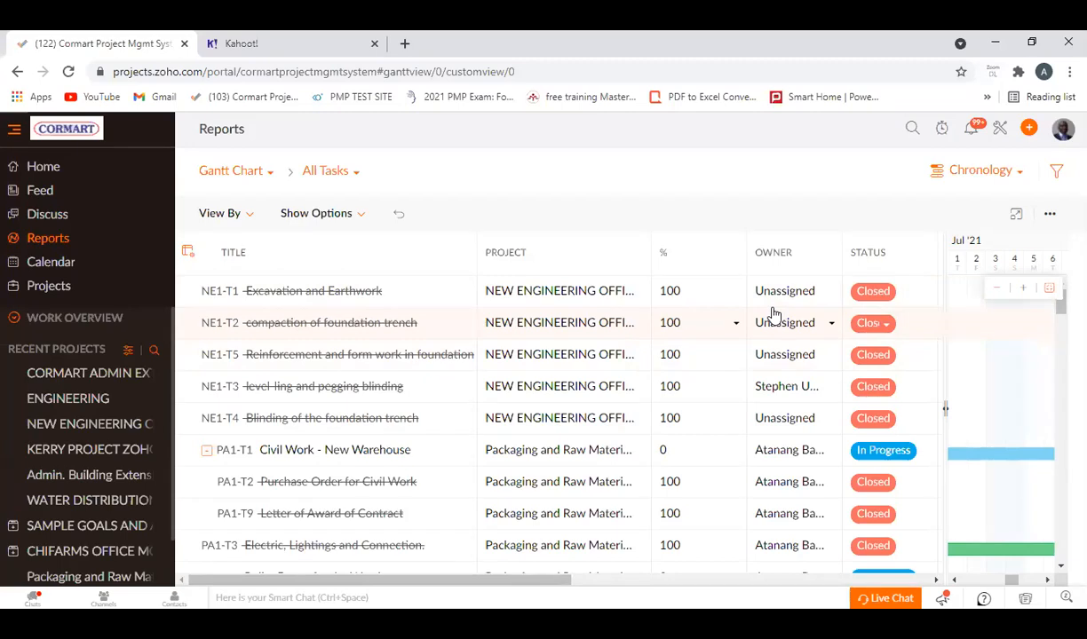
View the status options available for the Civil Work - New Warehouse task, then close the list without choosing one.
drag(528, 588, 691, 581)
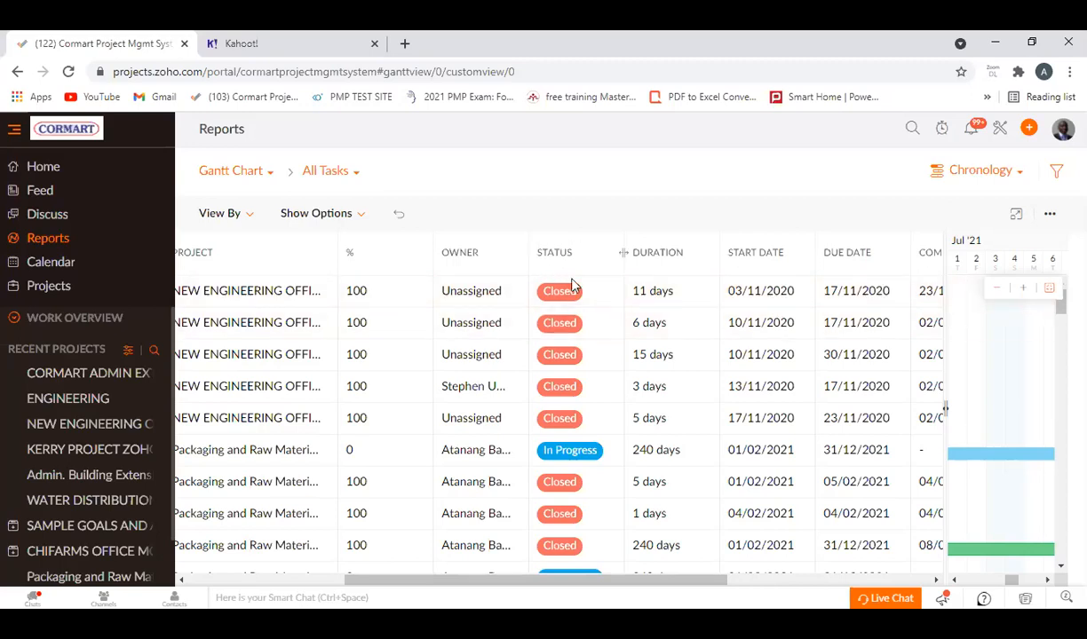
click(593, 453)
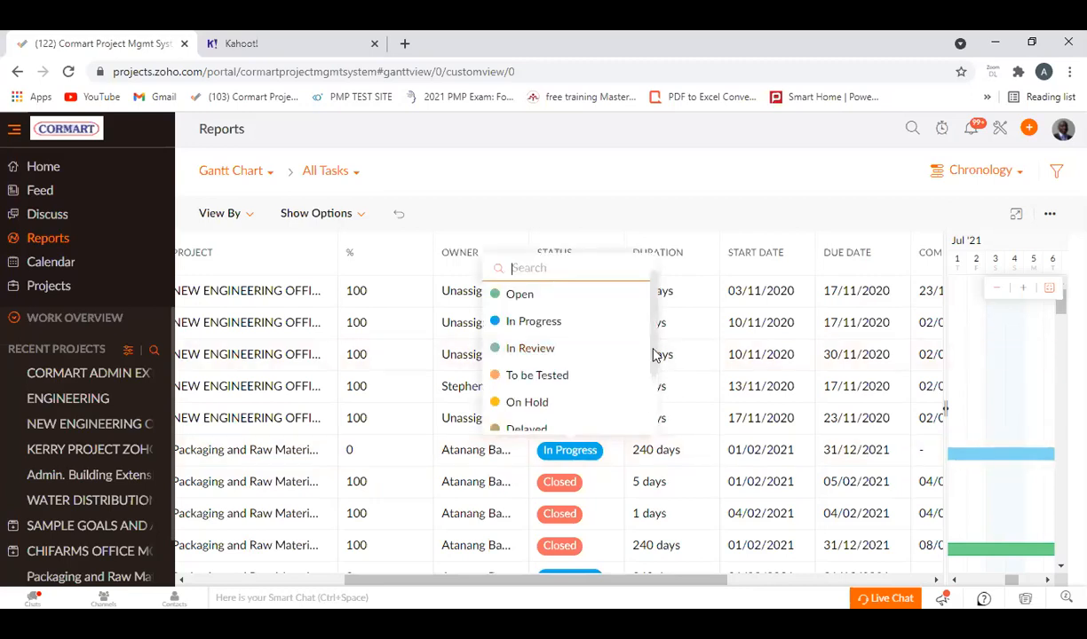
drag(654, 356, 658, 417)
scroll(634, 390, up, 2)
drag(655, 358, 650, 384)
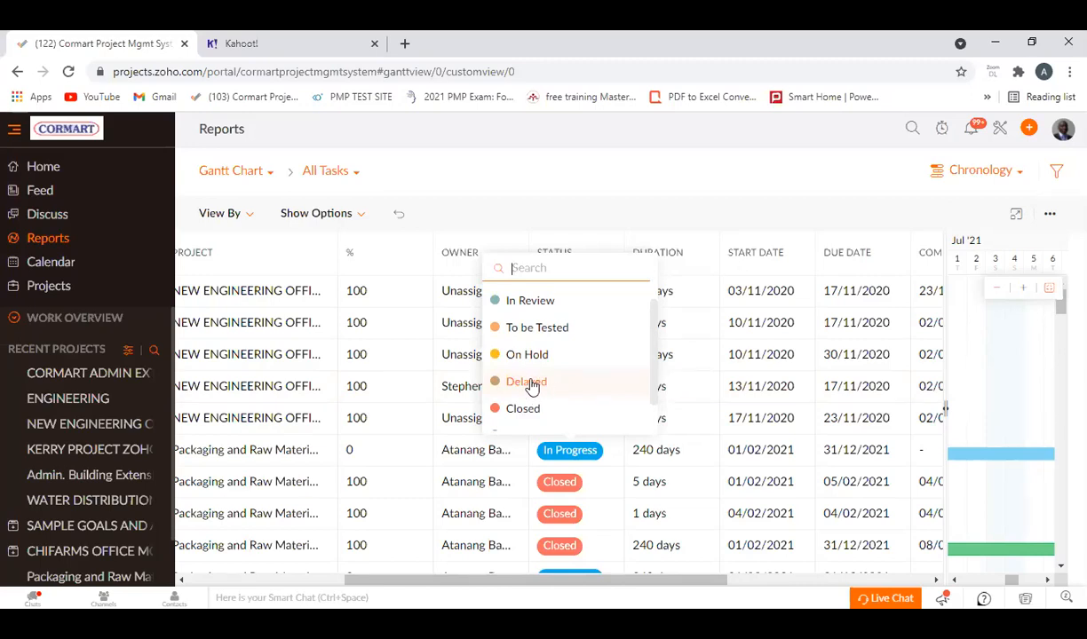
scroll(526, 395, down, 1)
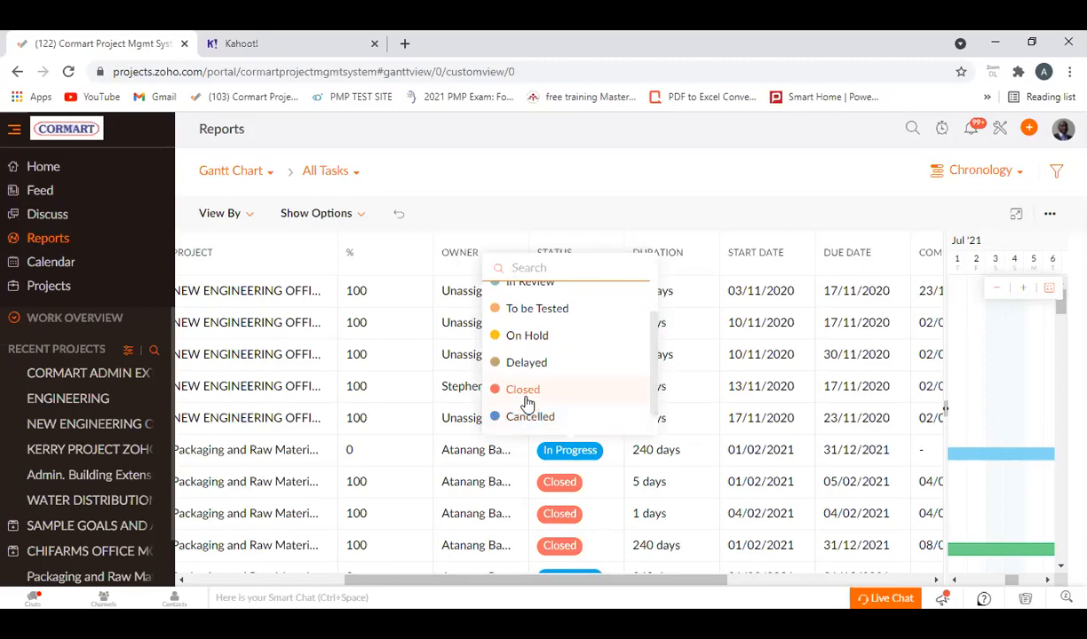
click(621, 177)
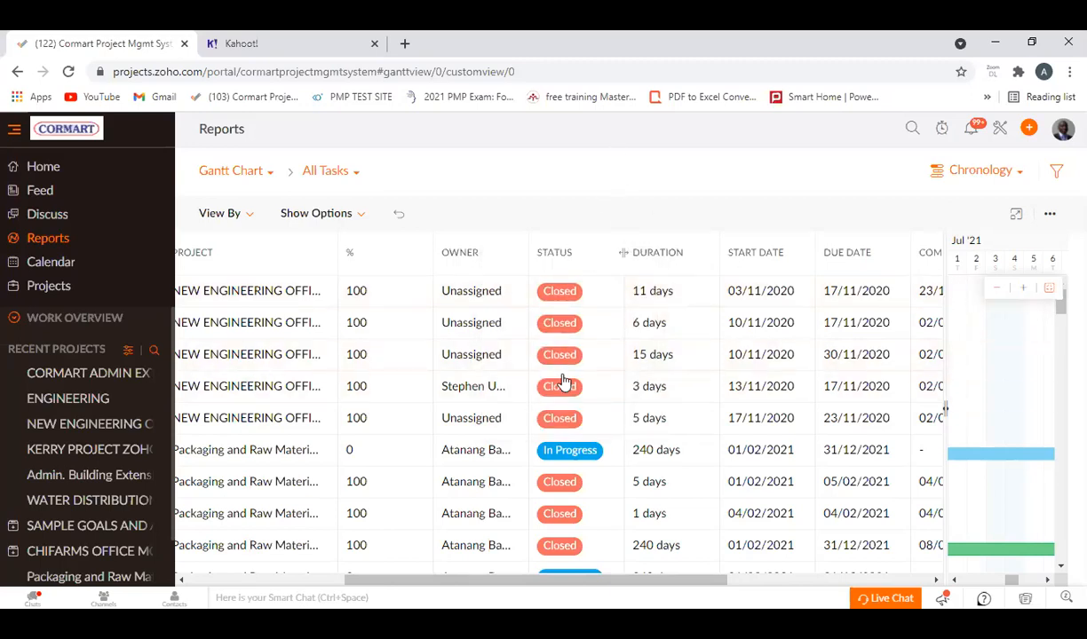
click(595, 457)
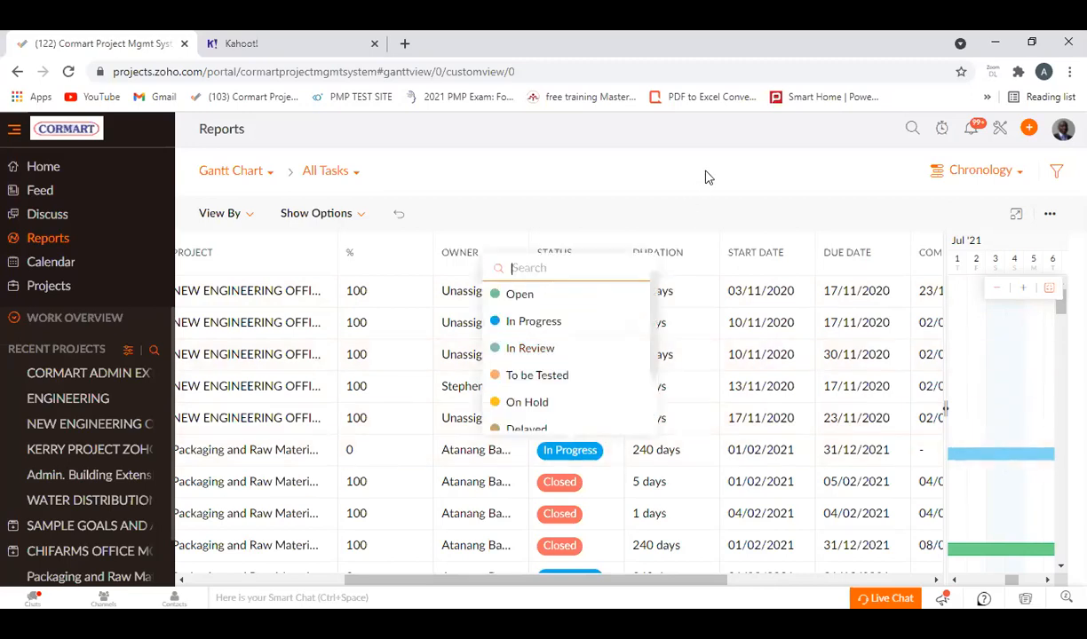
click(667, 170)
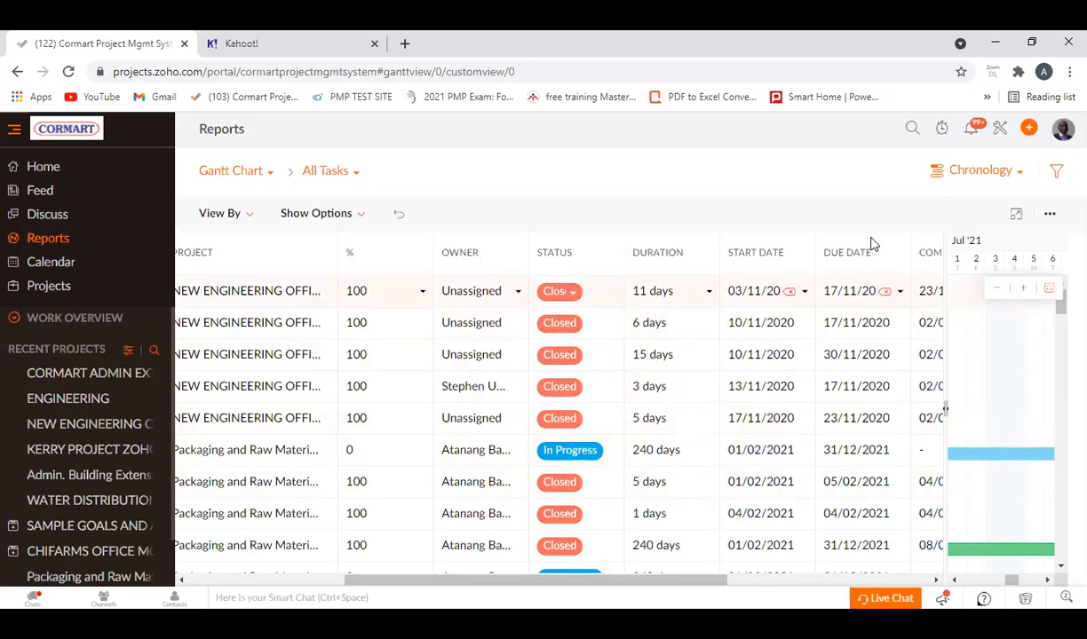
Review the start, due and completion dates, priority, tags and billing type of the listed tasks.
drag(672, 585, 794, 577)
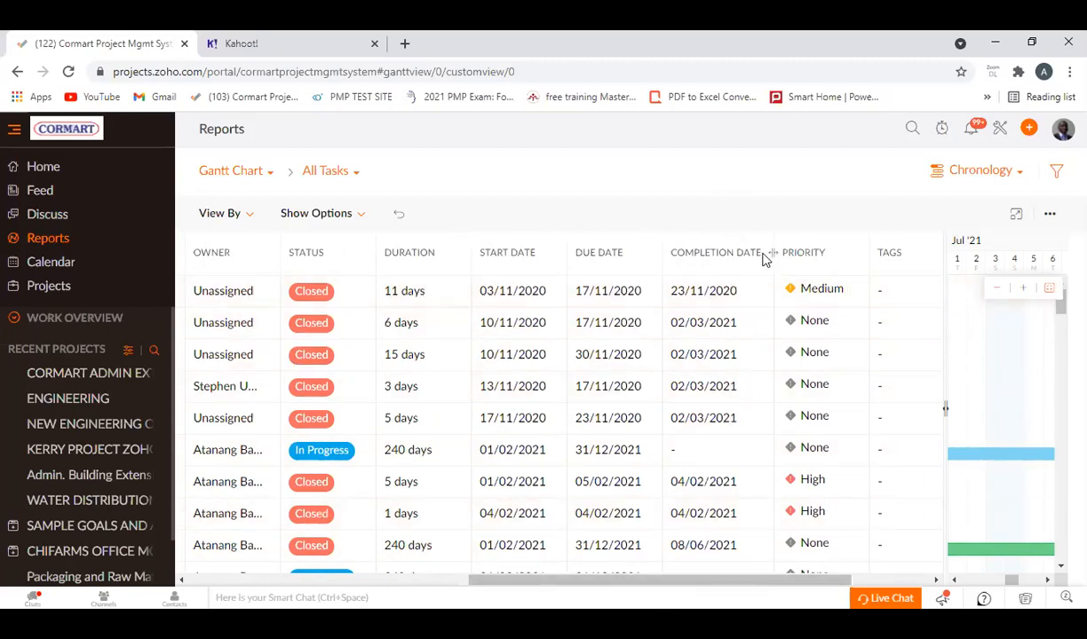
drag(623, 581, 772, 596)
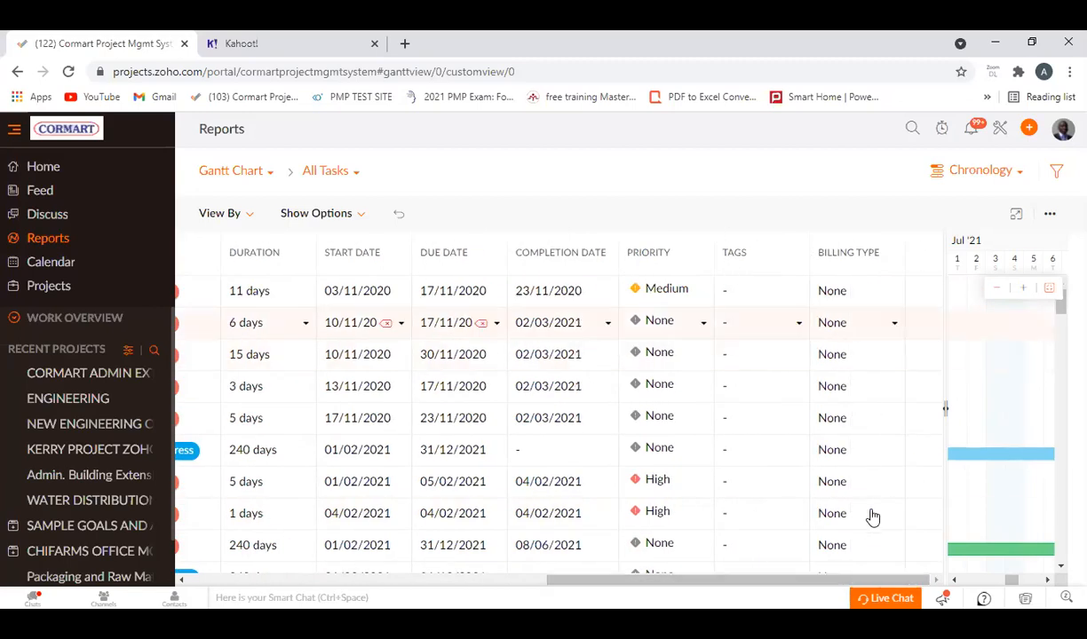
drag(739, 584, 433, 587)
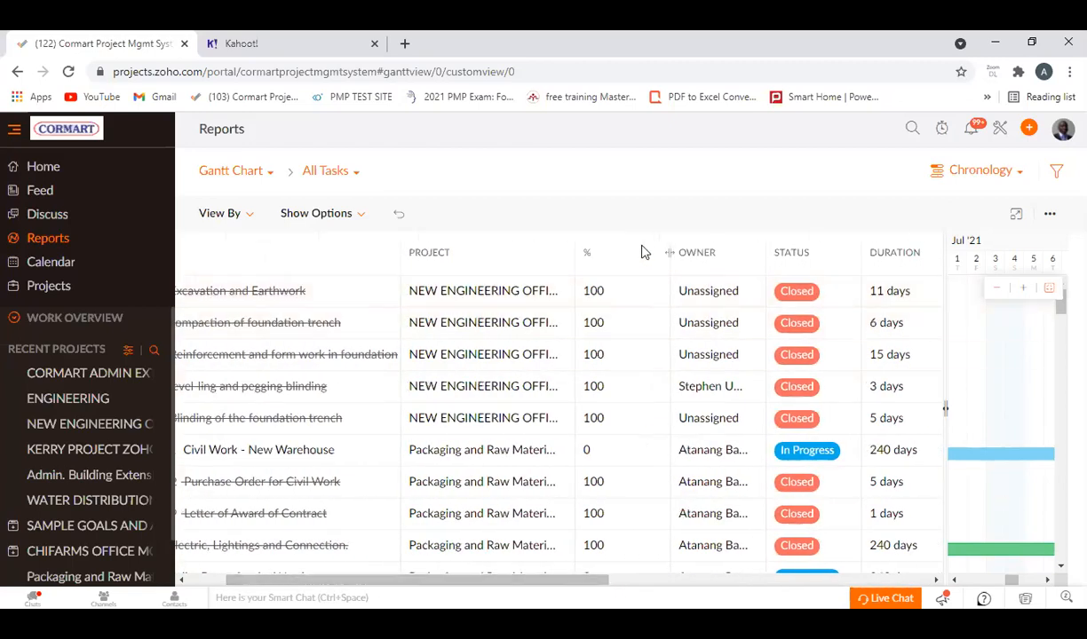
Widen the % column of the Gantt task table and look through the tasks' completion percentages.
drag(667, 253, 736, 254)
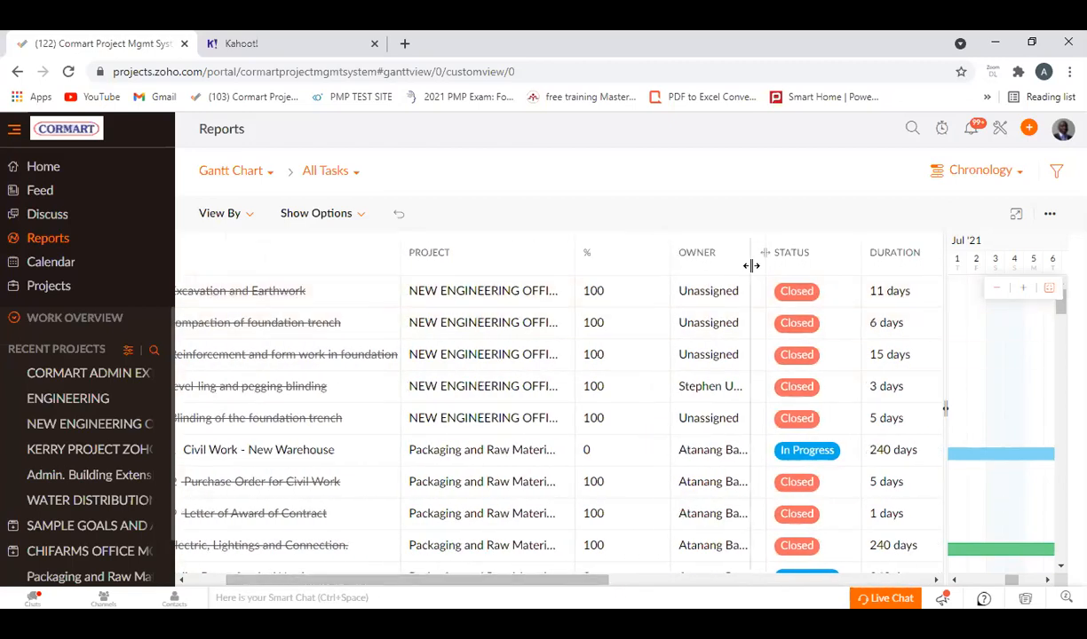
scroll(669, 430, down, 1)
scroll(633, 318, down, 3)
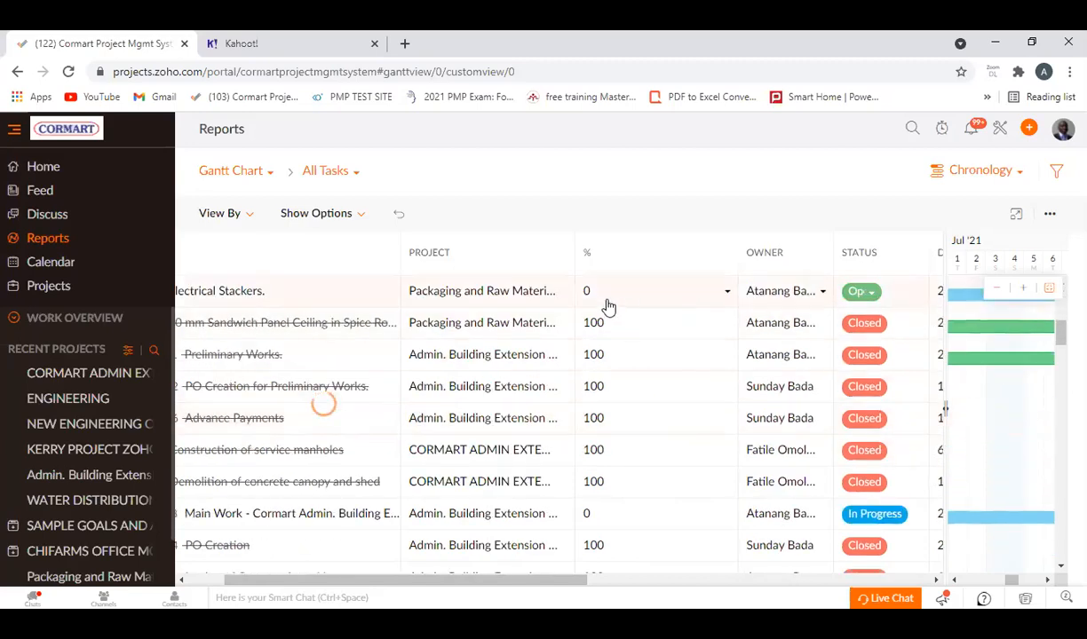
scroll(599, 322, up, 2)
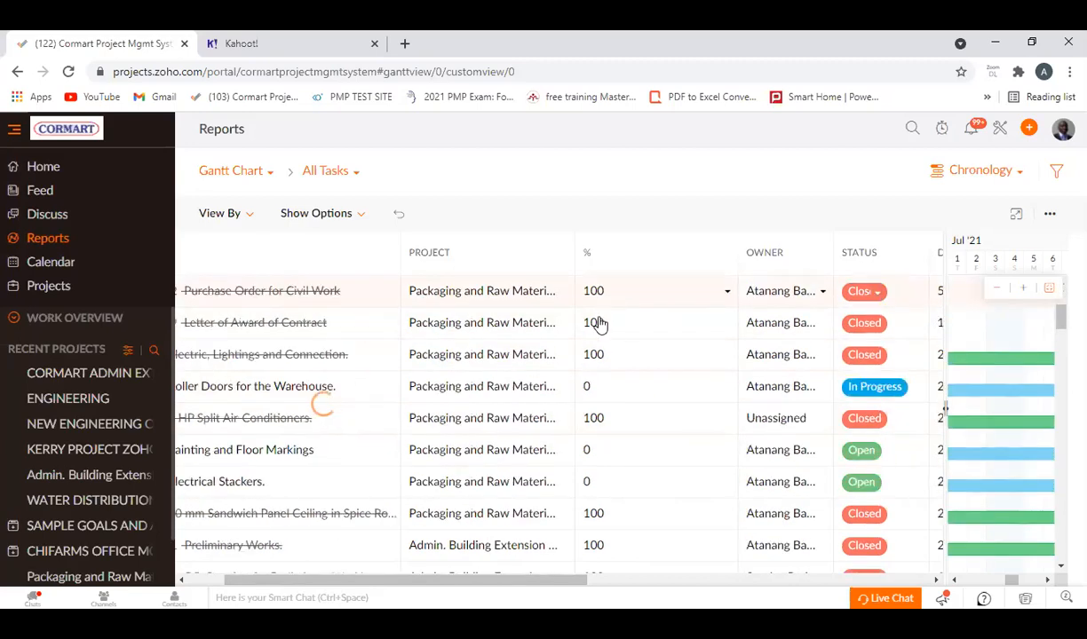
View the completion percentage options for the Roller Doors for the Warehouse task, close them unchanged, and return to the task titles.
click(727, 391)
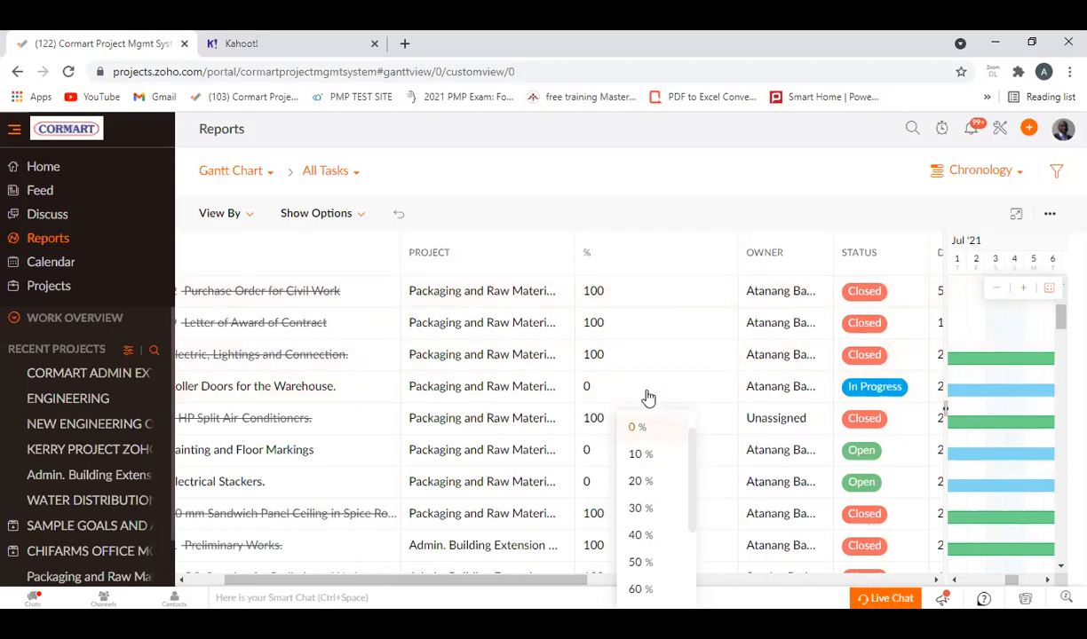
scroll(677, 588, down, 2)
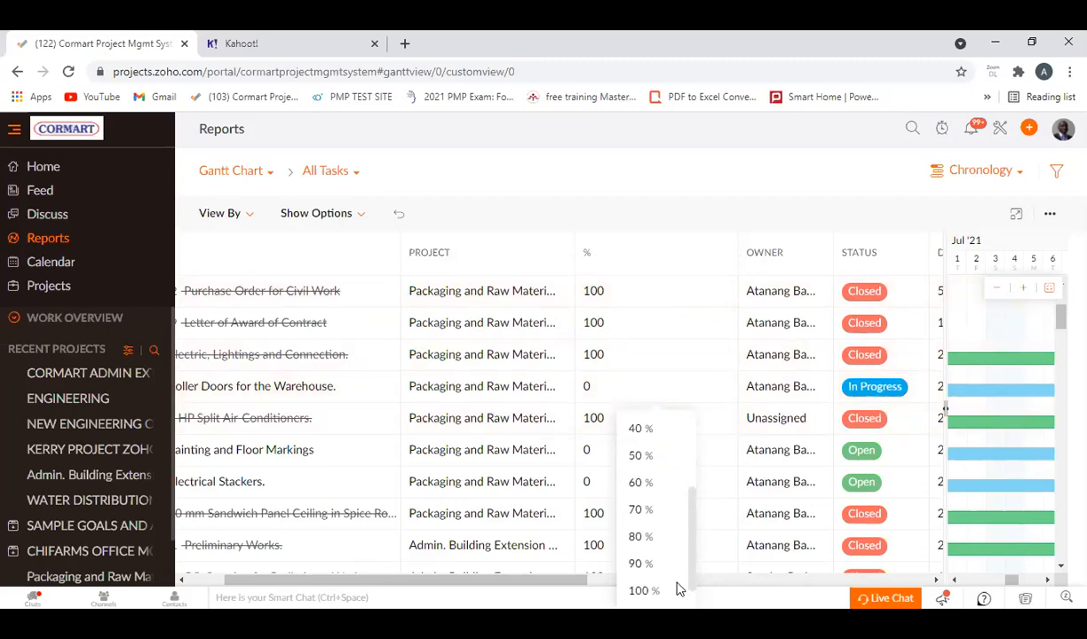
click(617, 187)
drag(477, 582, 382, 585)
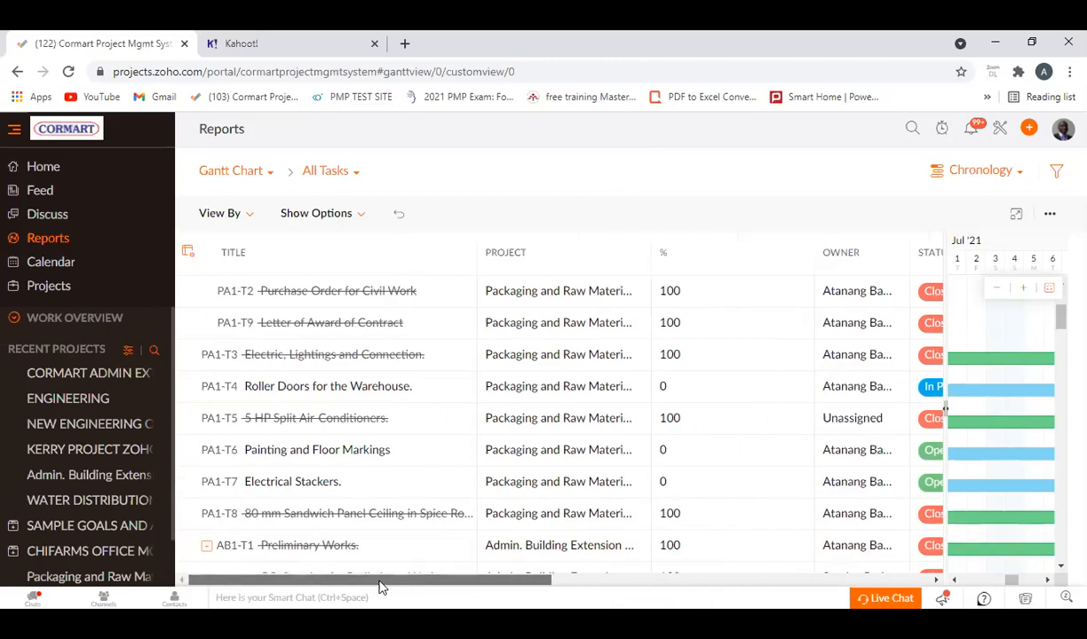
Open the July 2021 month calendar and view its additional export and help options.
click(50, 266)
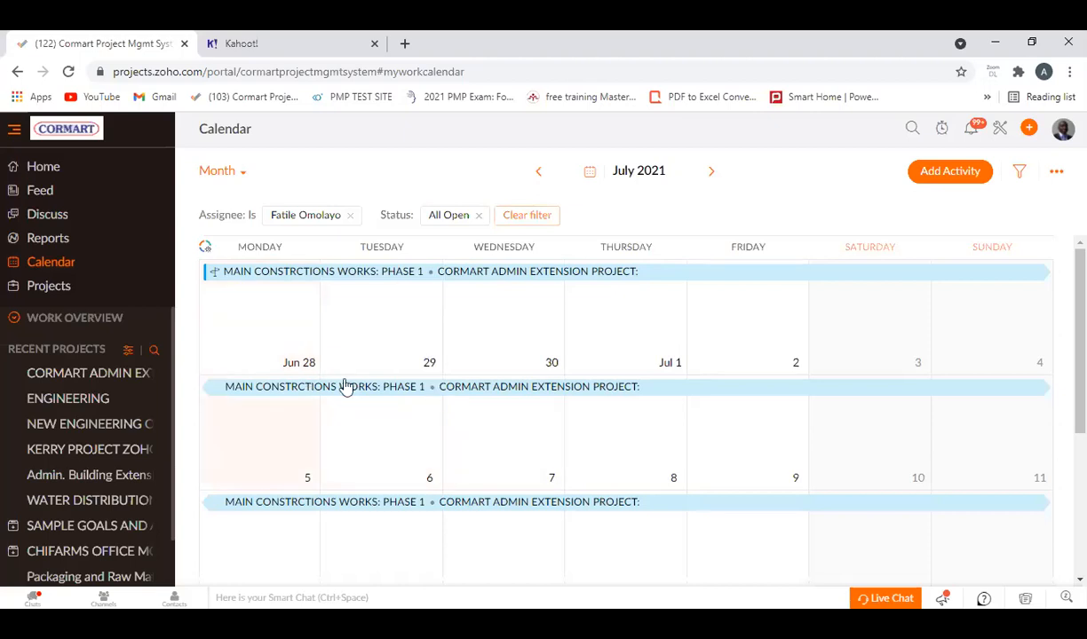
click(1055, 171)
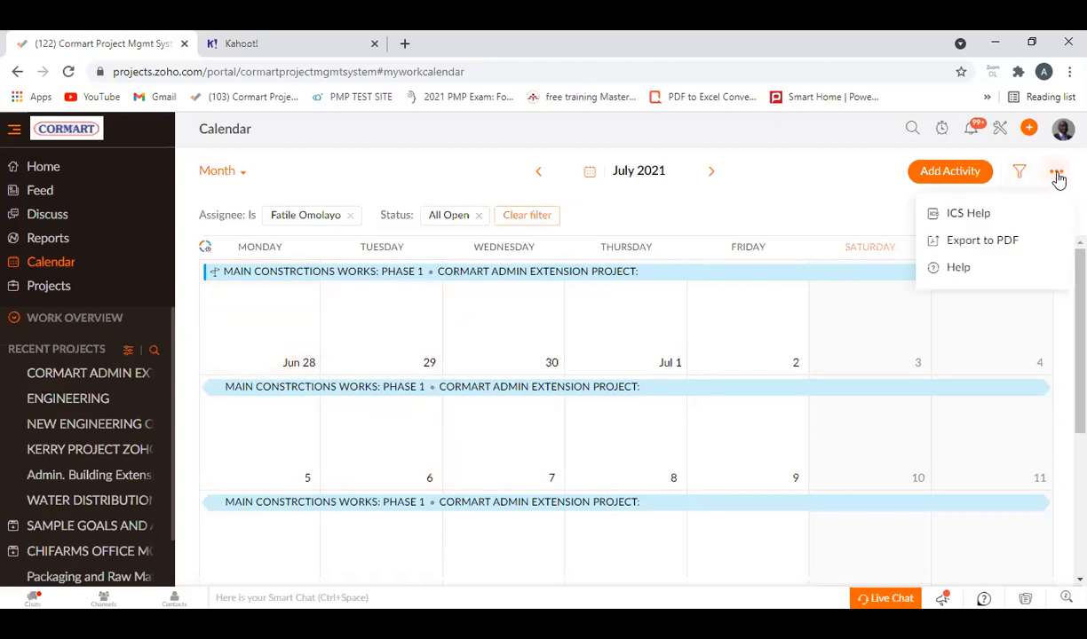
mouse_move(975, 256)
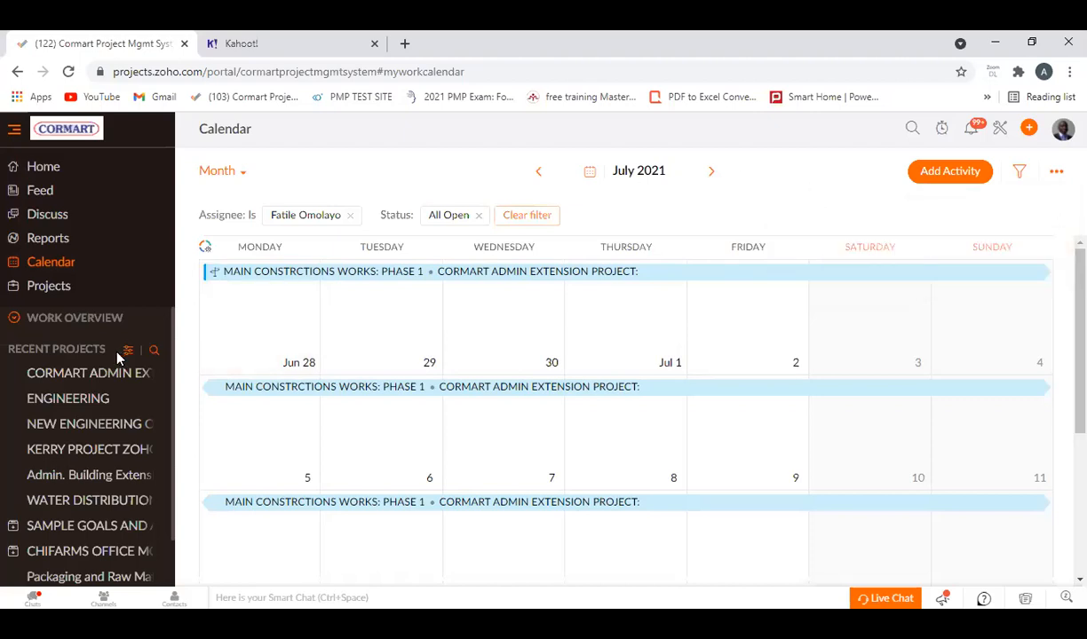
Open the All Projects list and review each project's completion, owner, status, tasks, milestones and issues.
click(32, 288)
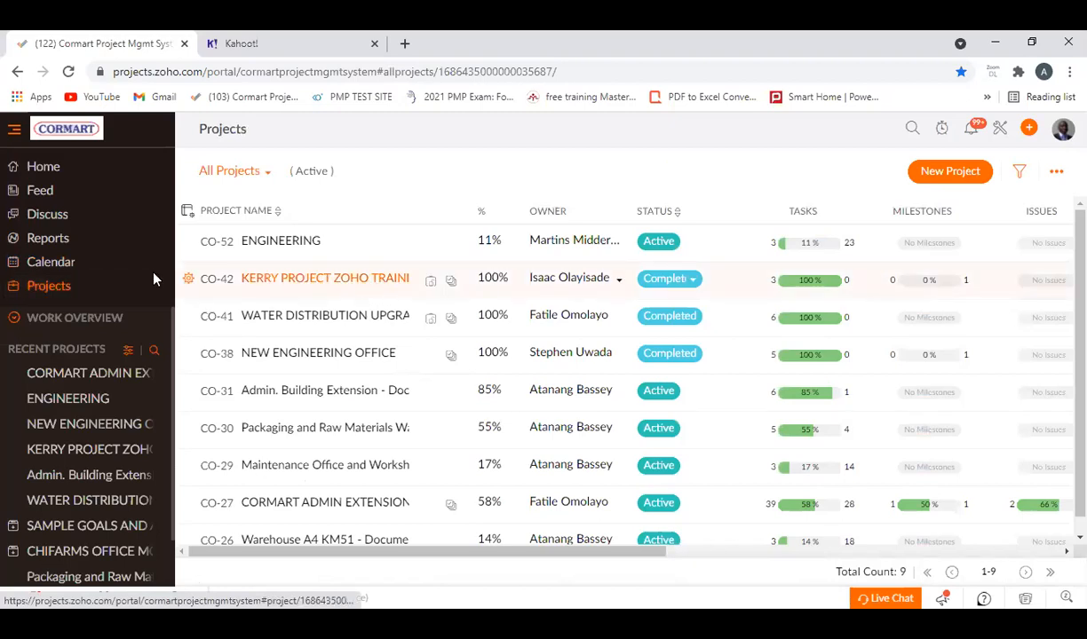
scroll(593, 298, down, 1)
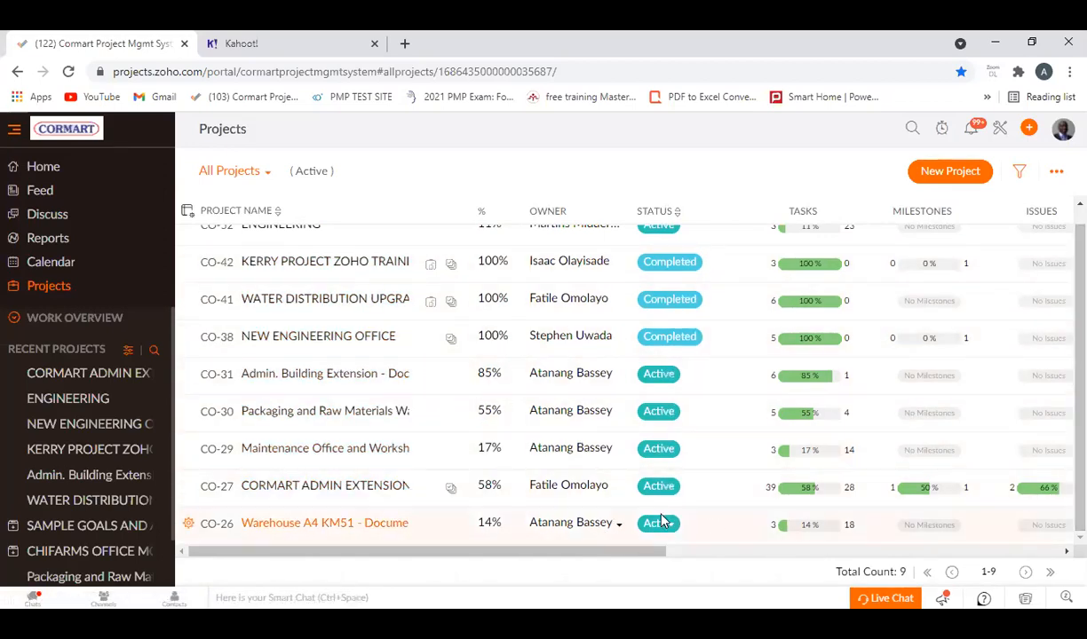
scroll(670, 477, up, 1)
scroll(694, 240, down, 1)
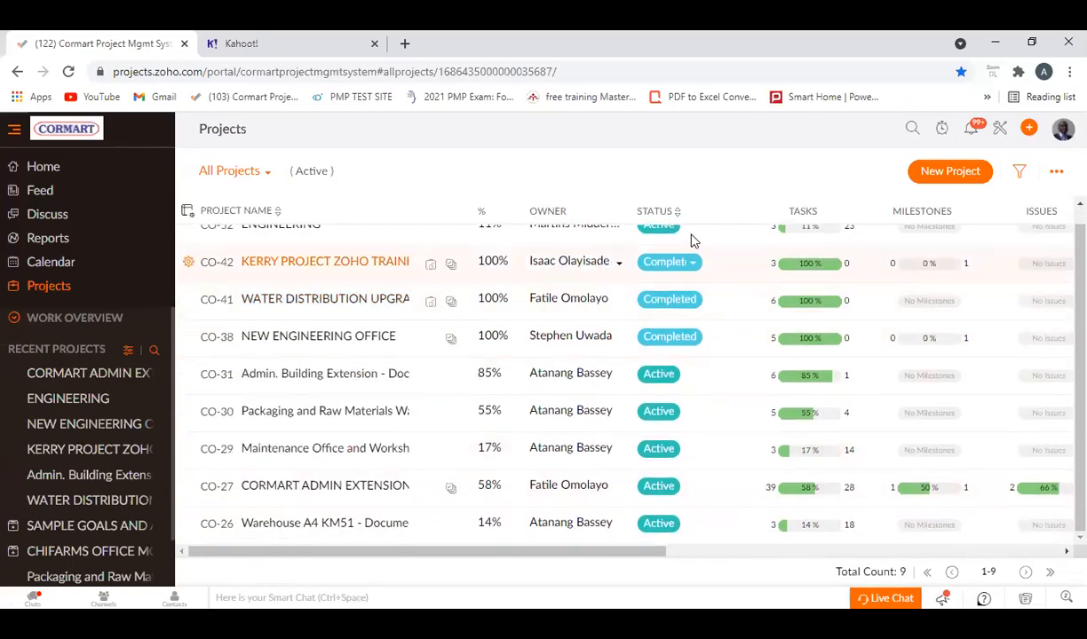
scroll(684, 242, up, 1)
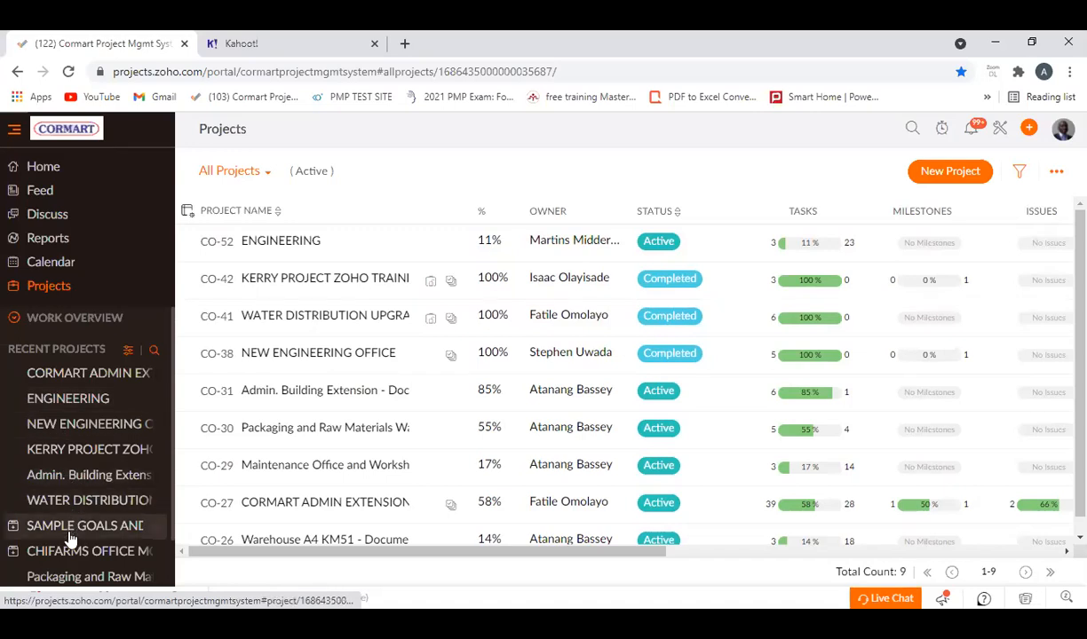
Look through the full list of recent projects.
scroll(75, 488, down, 1)
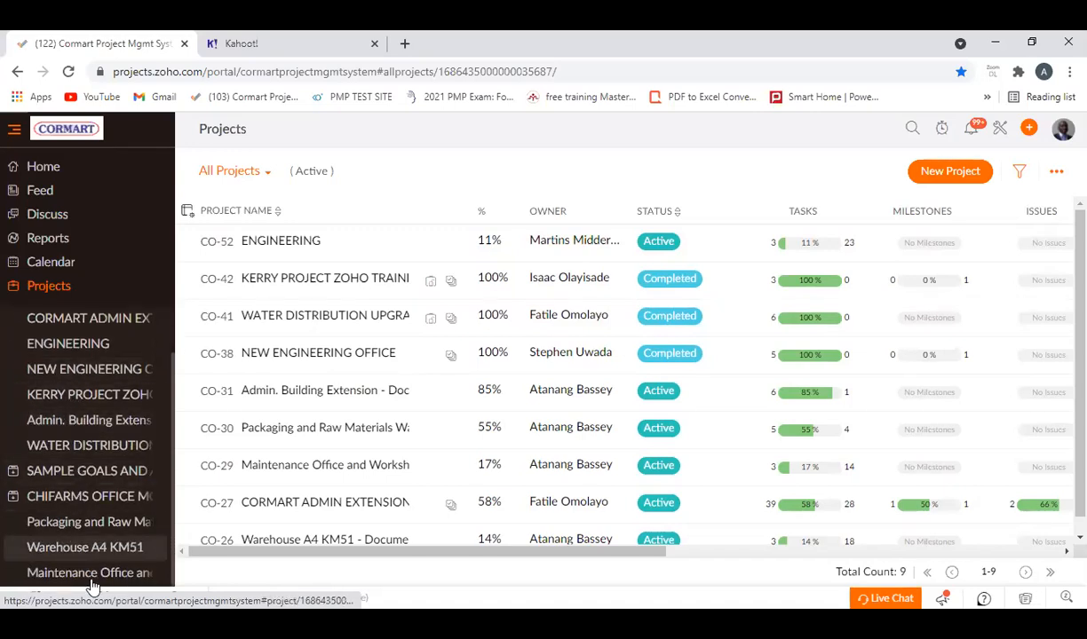
scroll(89, 550, up, 1)
scroll(85, 444, down, 1)
scroll(82, 346, up, 1)
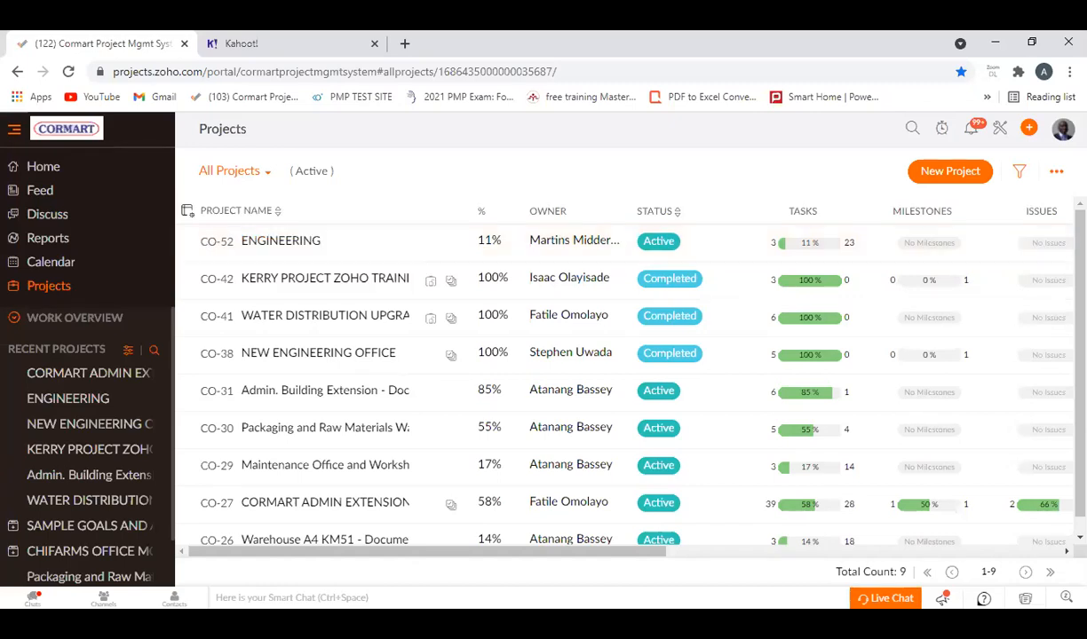
Open All Notifications, look through the portal's activity entries, and close them.
click(977, 131)
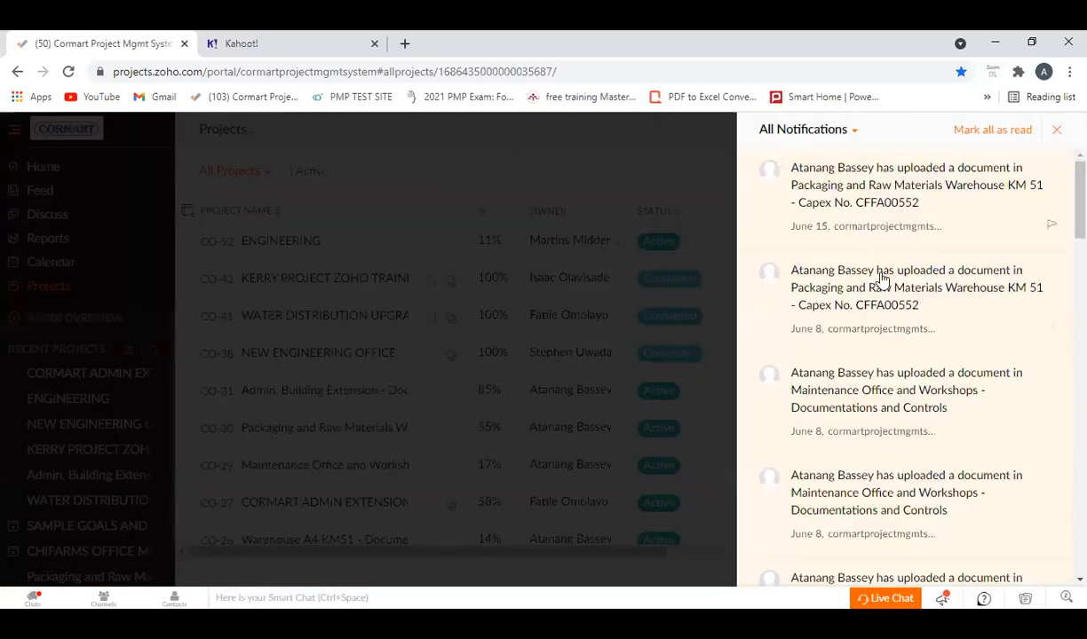
scroll(848, 407, down, 9)
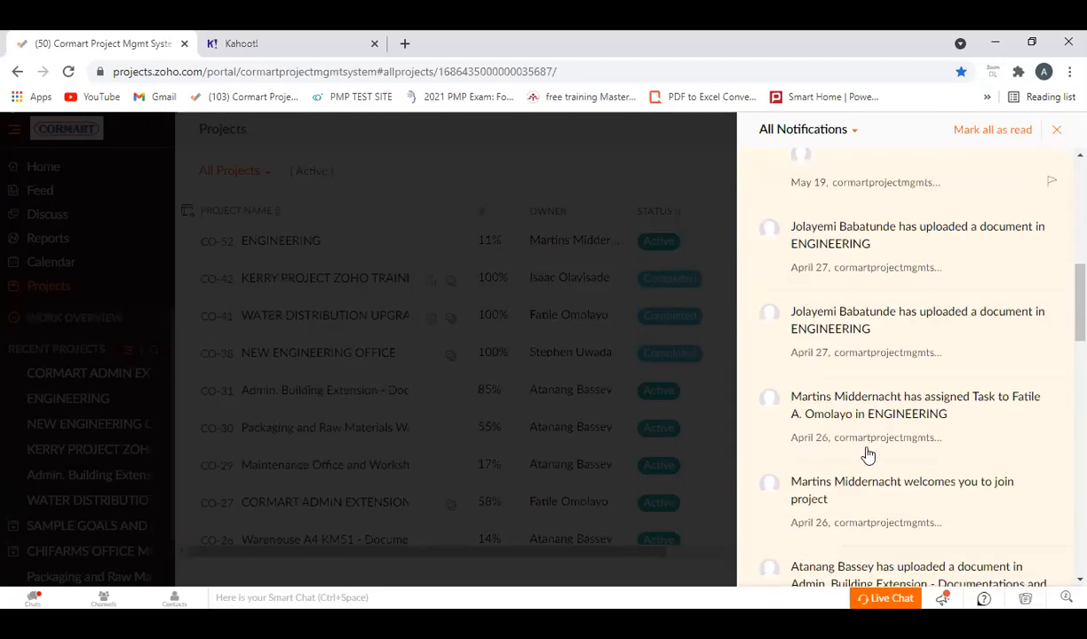
scroll(870, 459, down, 10)
scroll(944, 412, up, 2)
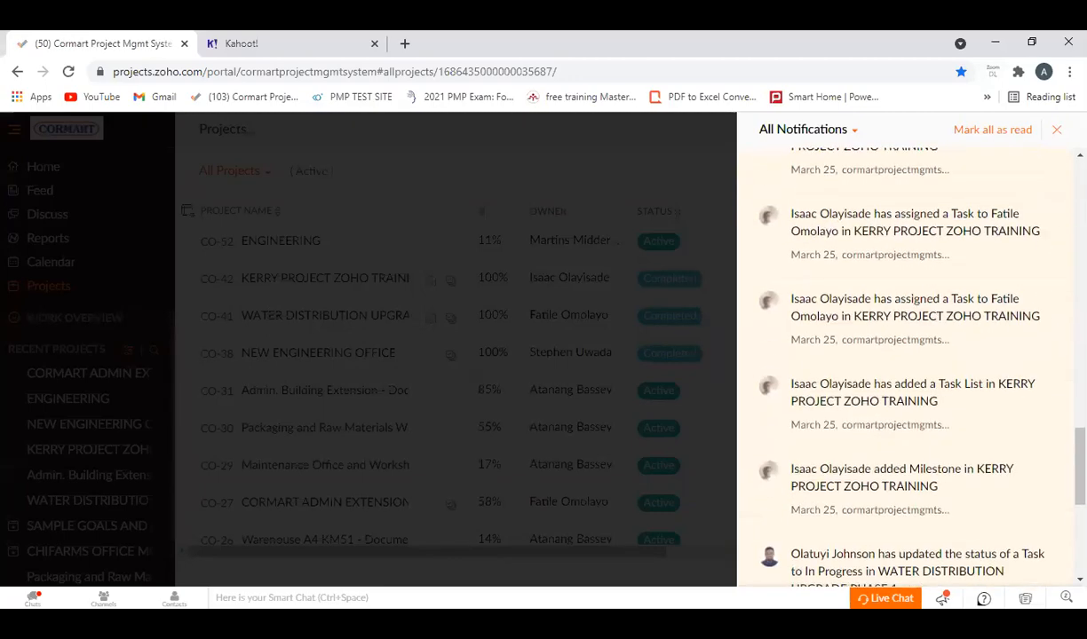
click(1057, 130)
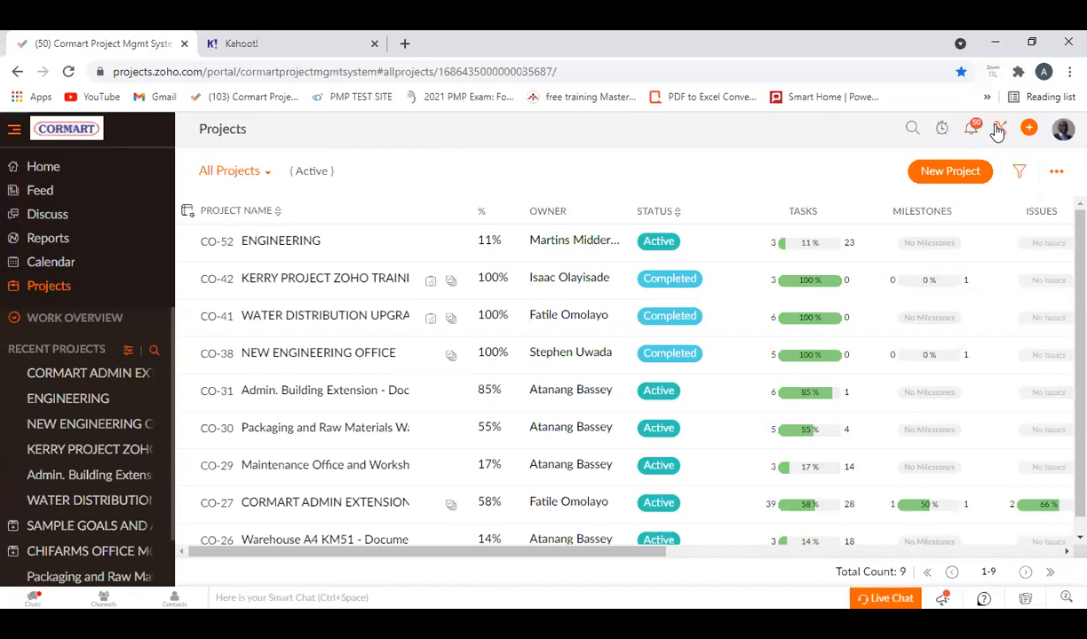
Open the portal's Setup page showing the personal profile preferences.
click(997, 129)
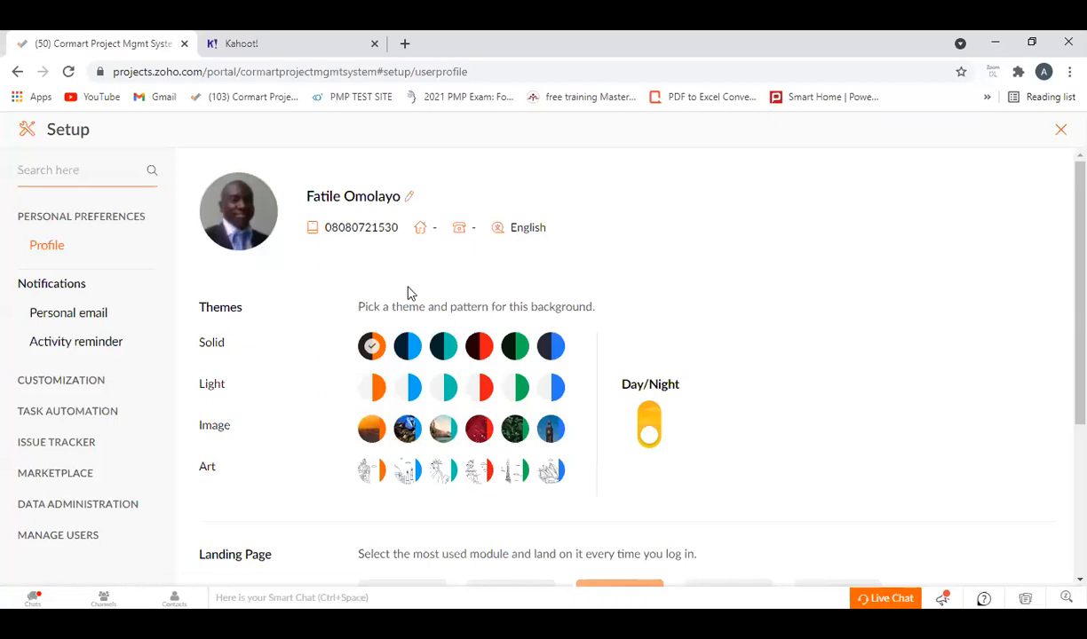
Review the personal profile's theme choices and landing page options, keeping Projects as the landing page.
scroll(767, 426, down, 2)
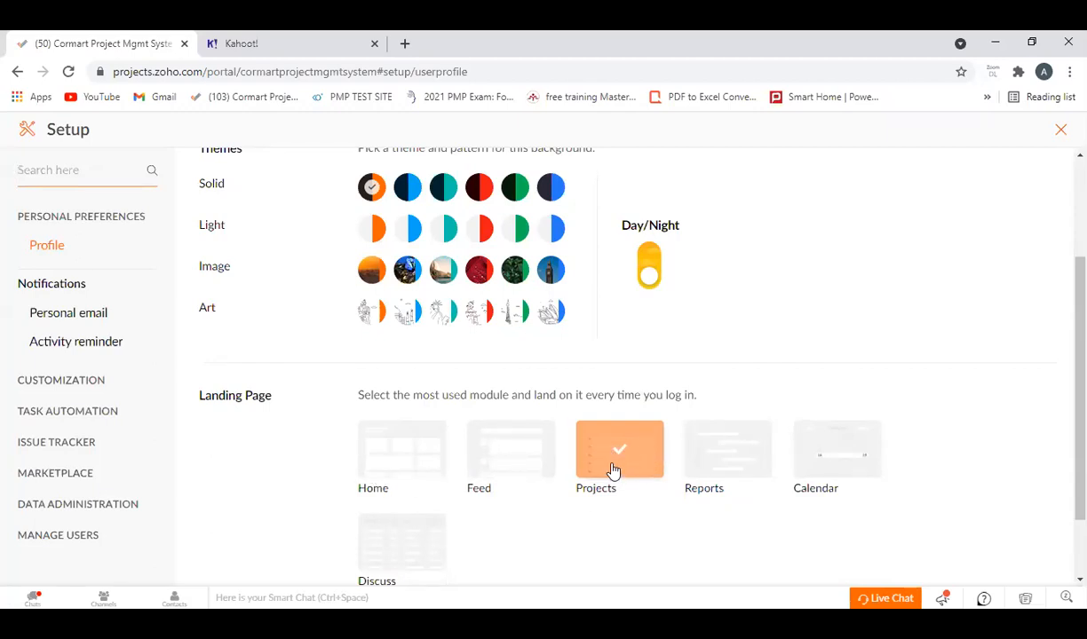
click(124, 188)
click(619, 458)
Review the user profiles and roles under Manage Users, and close Setup.
click(40, 543)
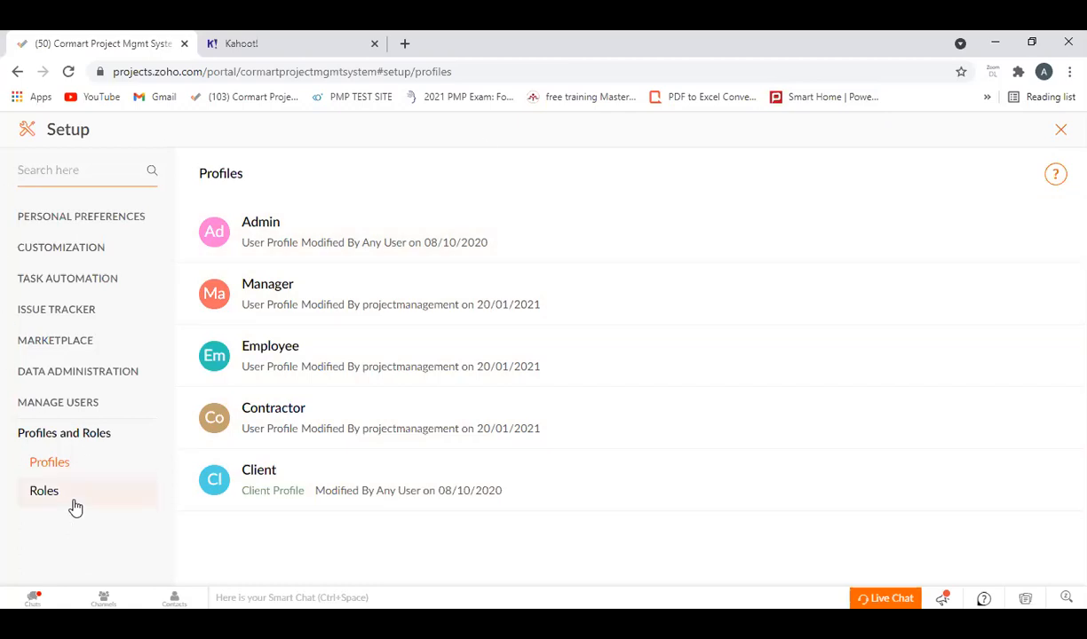
click(40, 499)
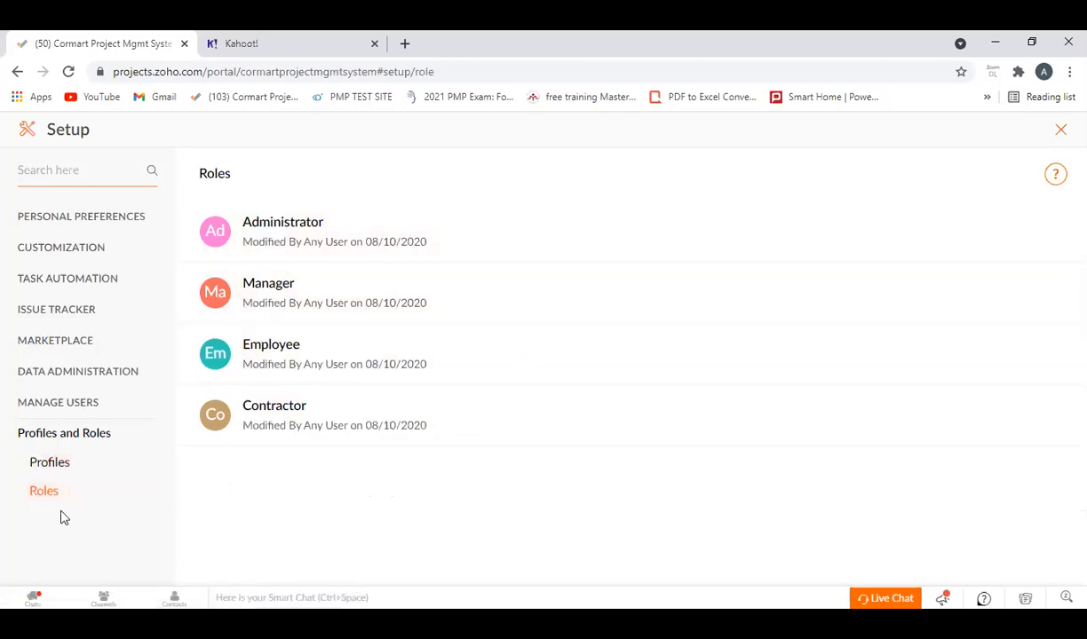
click(52, 461)
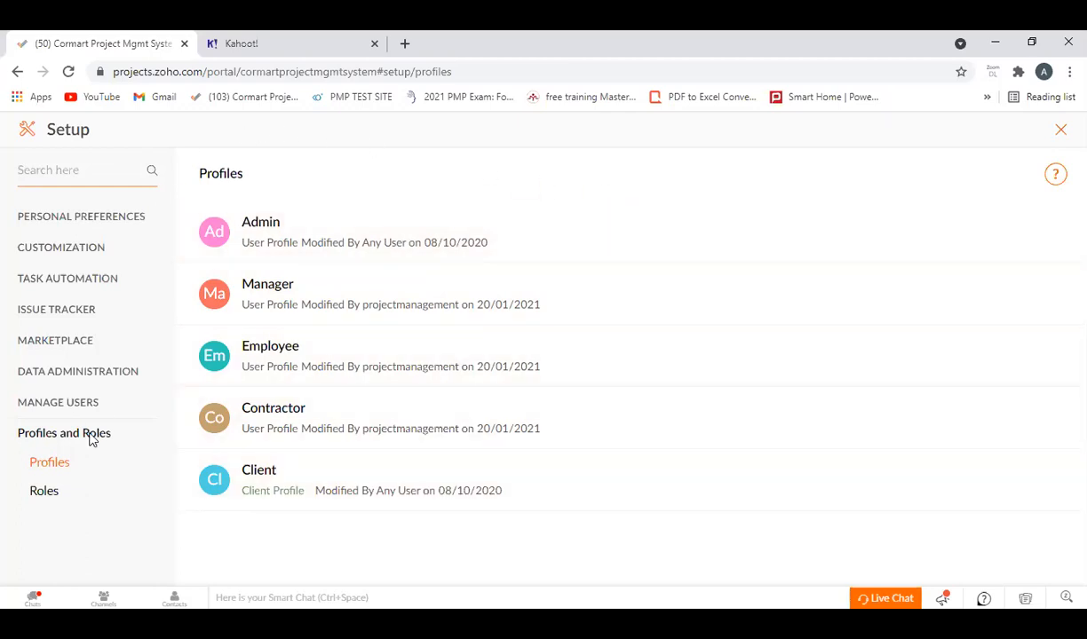
click(1061, 135)
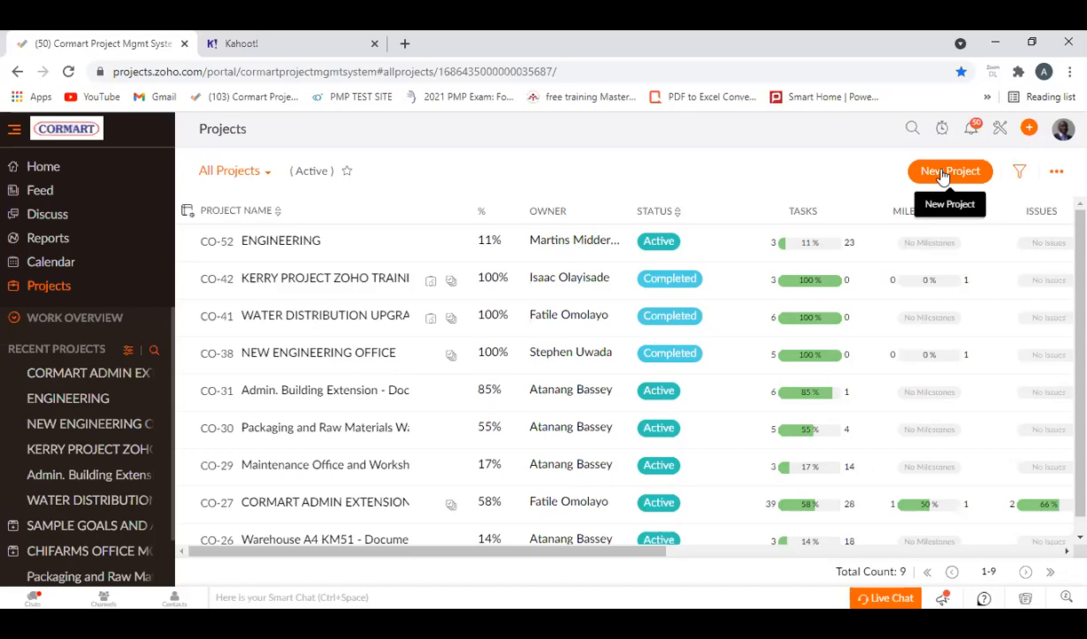
Open the quick-add form, look over the item types it can create, such as task, project, user and milestone, and close it.
click(1028, 130)
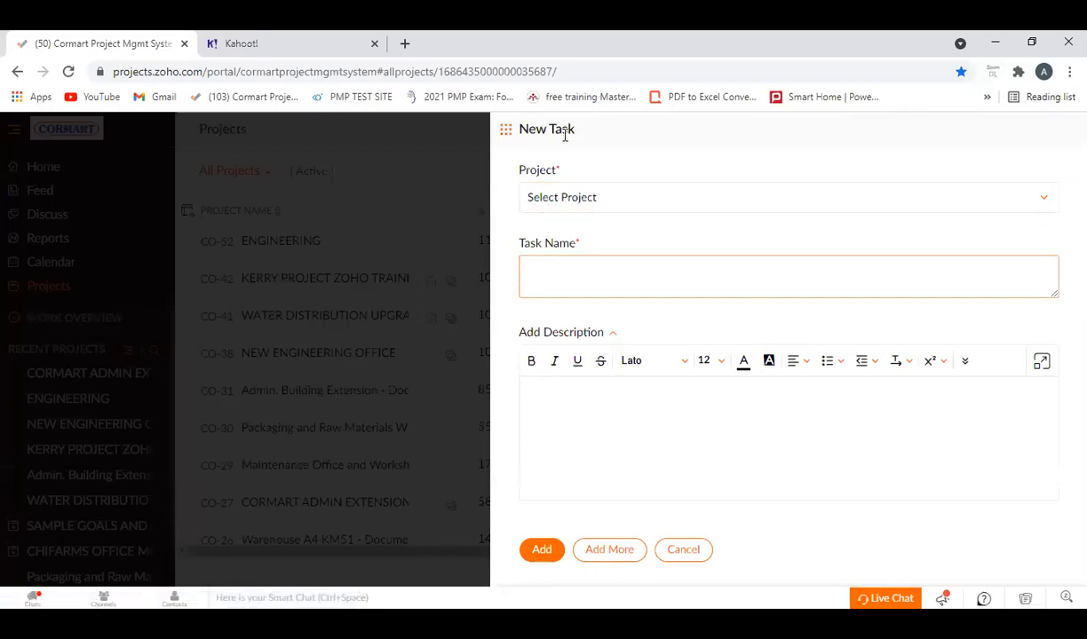
click(505, 130)
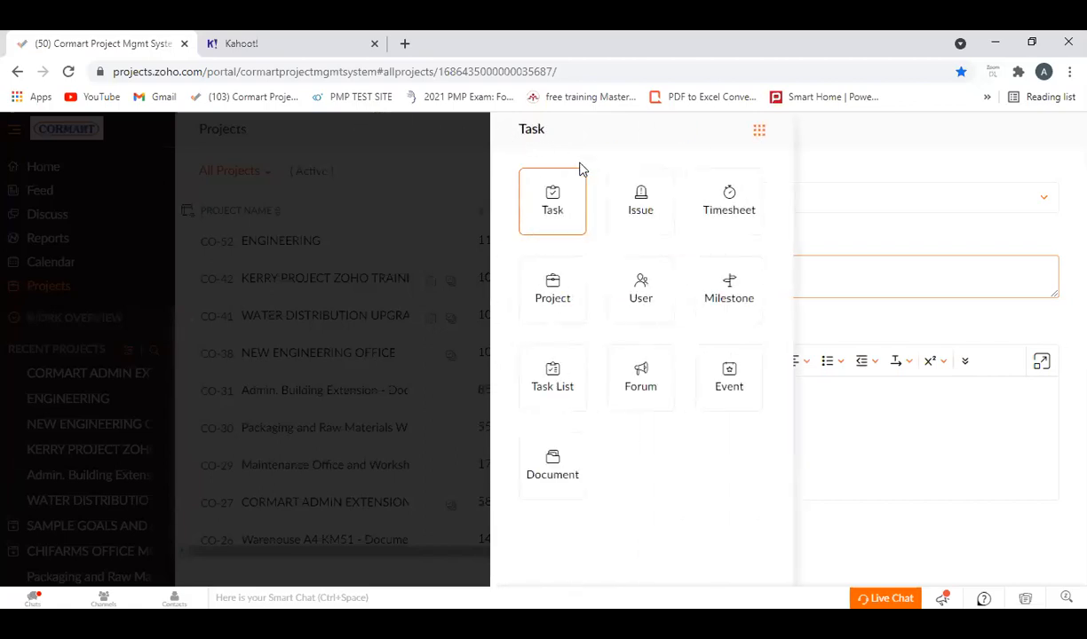
click(759, 132)
click(503, 130)
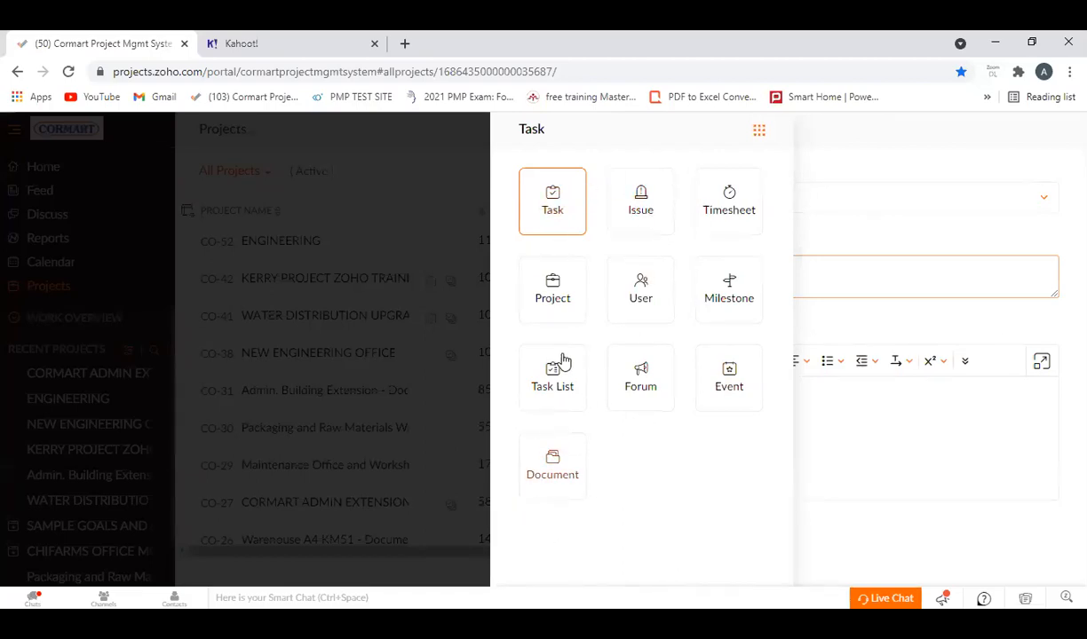
click(559, 227)
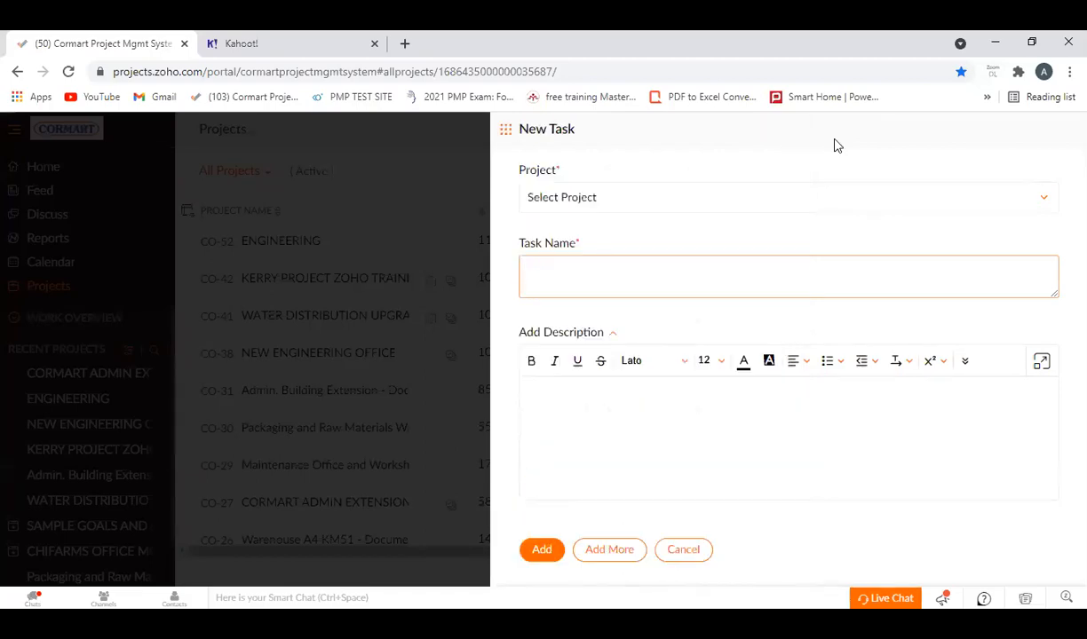
click(505, 130)
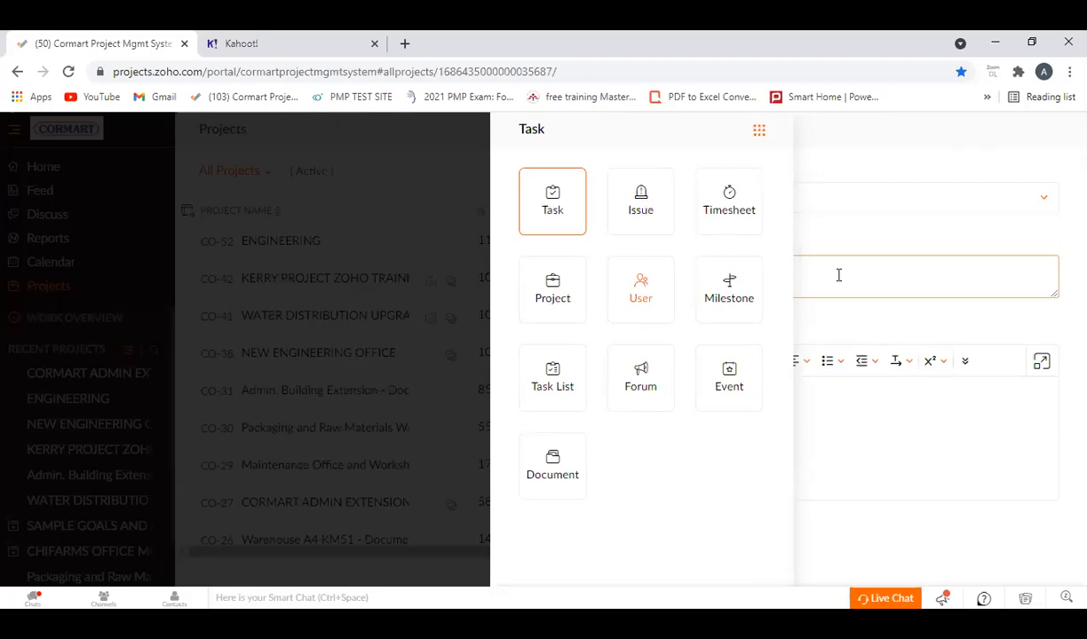
click(1054, 131)
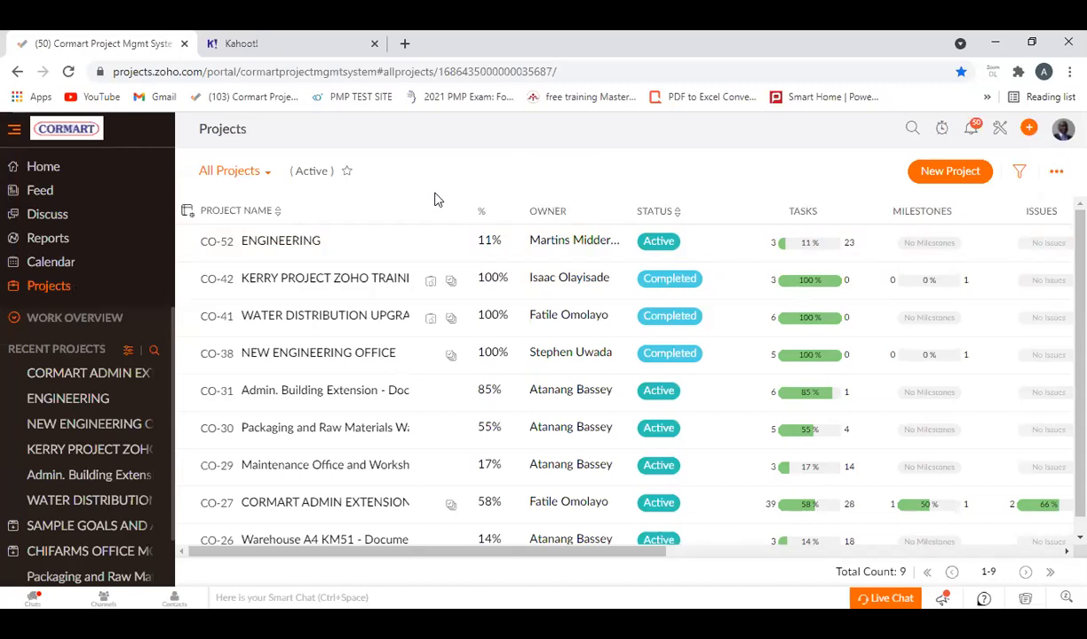
scroll(388, 431, down, 1)
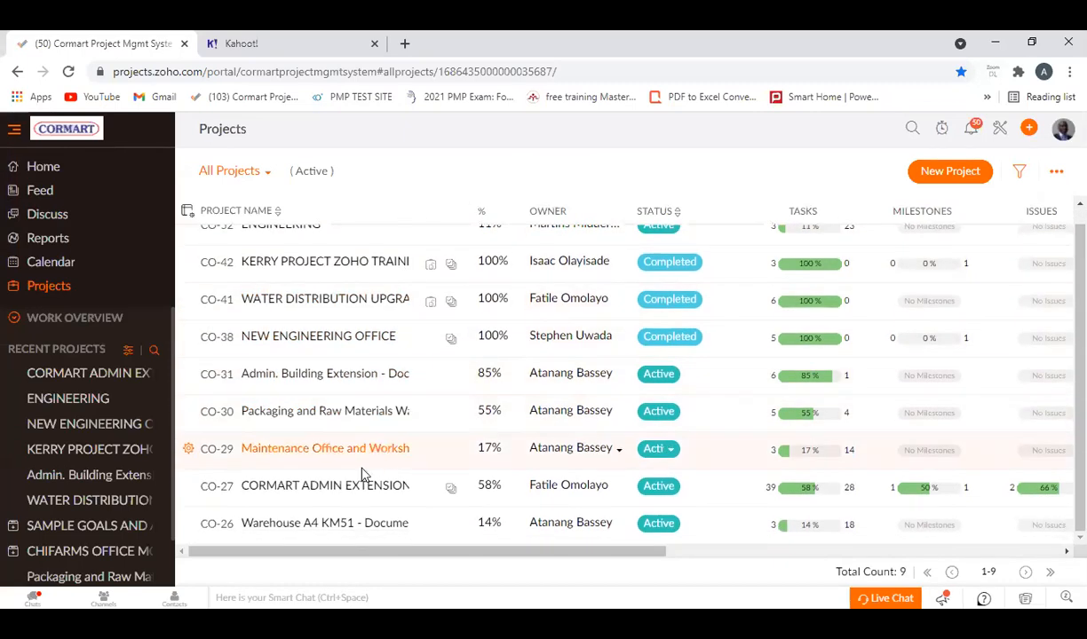
scroll(321, 457, up, 1)
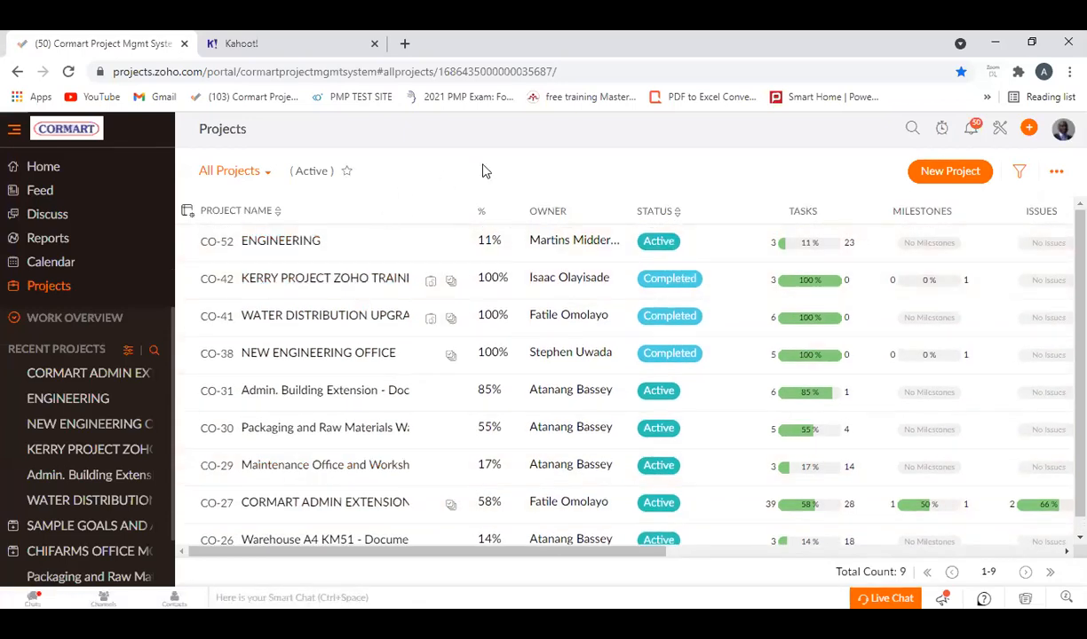
click(944, 179)
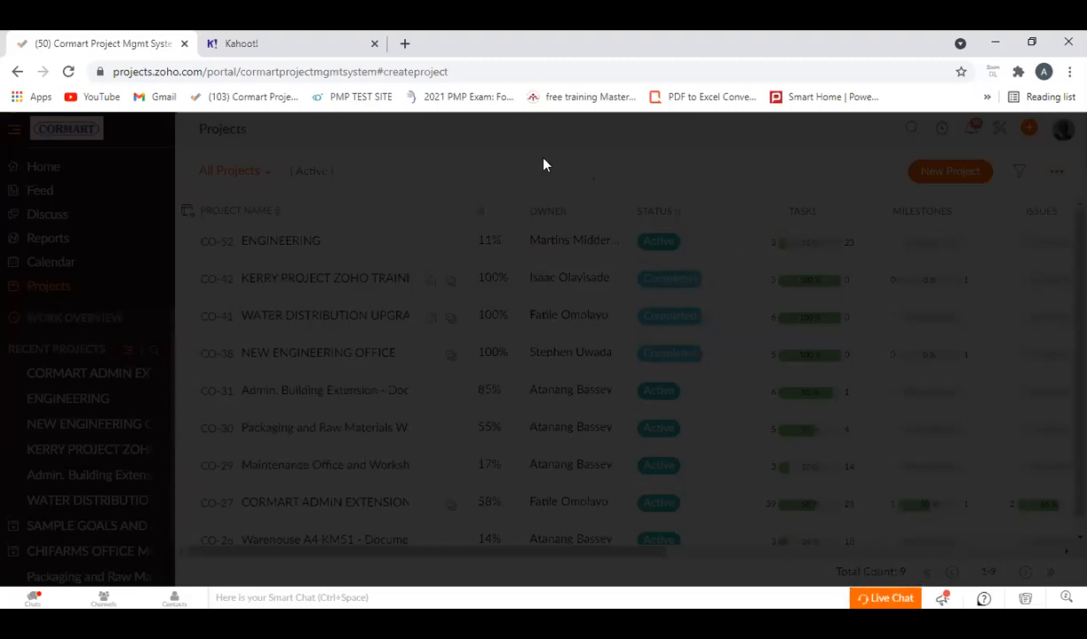
click(17, 71)
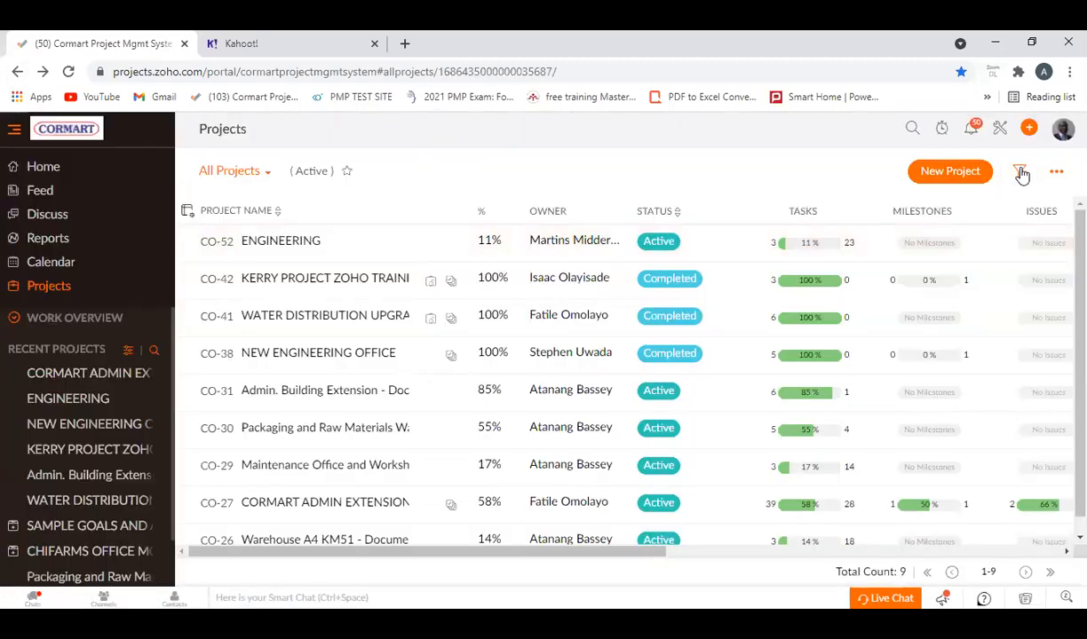
click(960, 172)
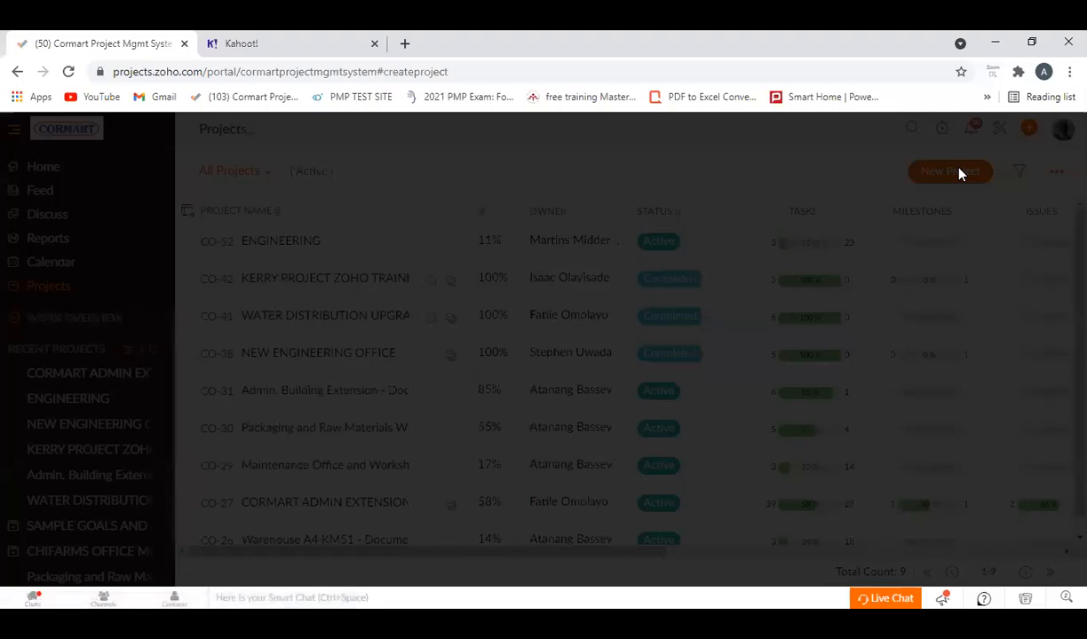
click(17, 71)
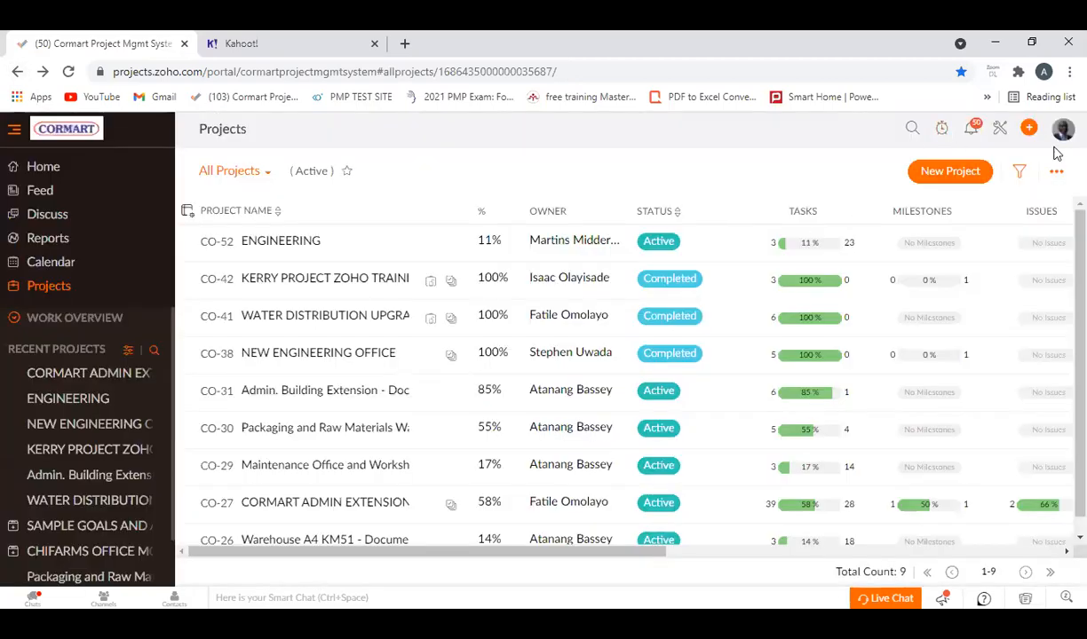
click(1029, 129)
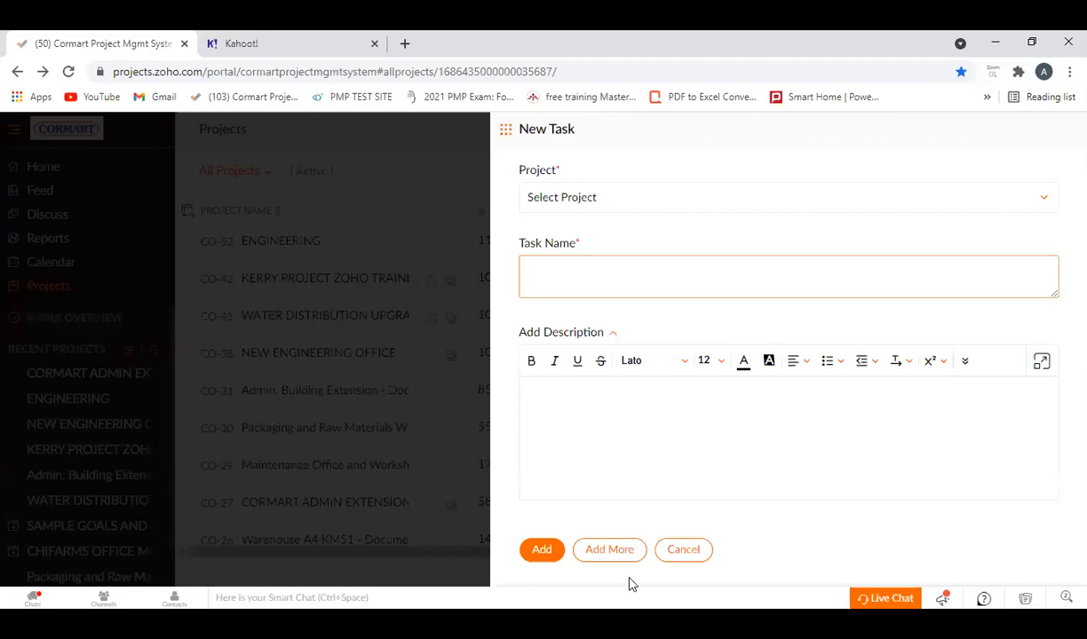
click(679, 554)
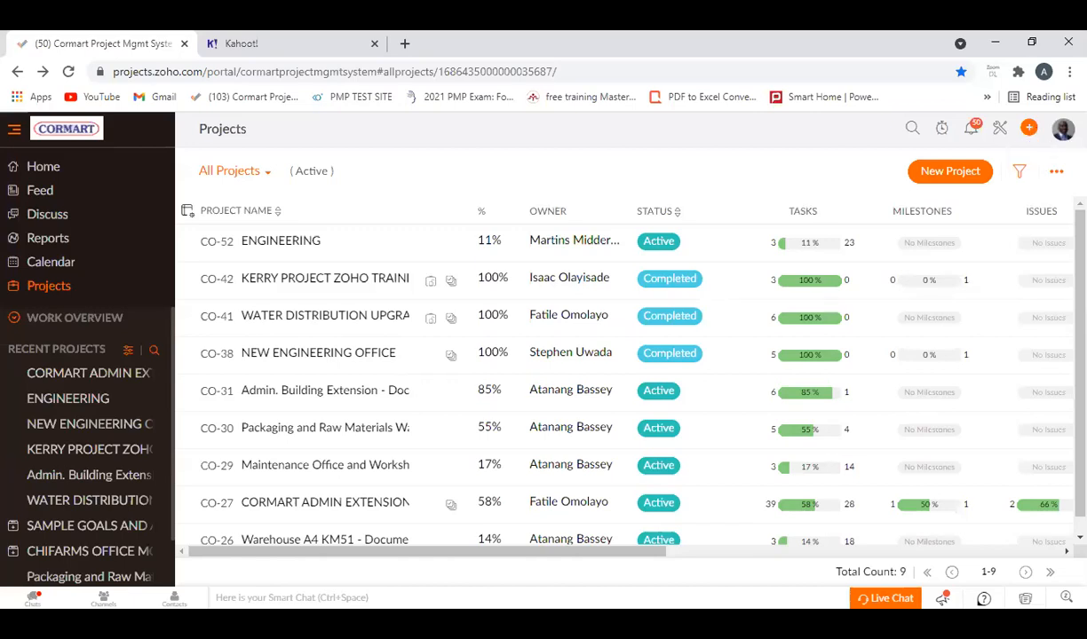
click(1028, 133)
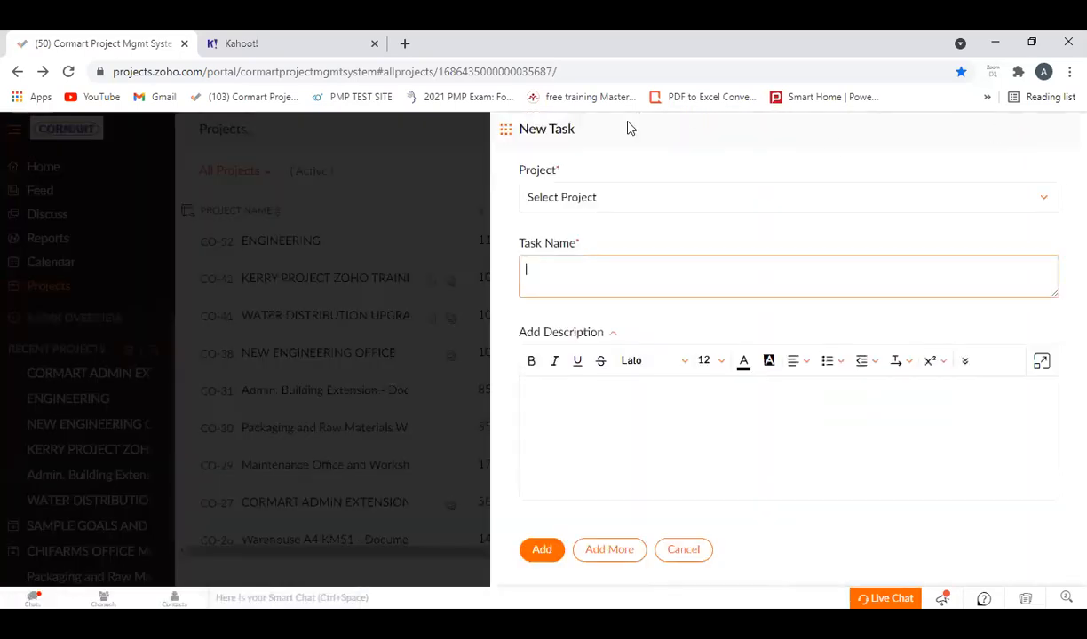
click(505, 130)
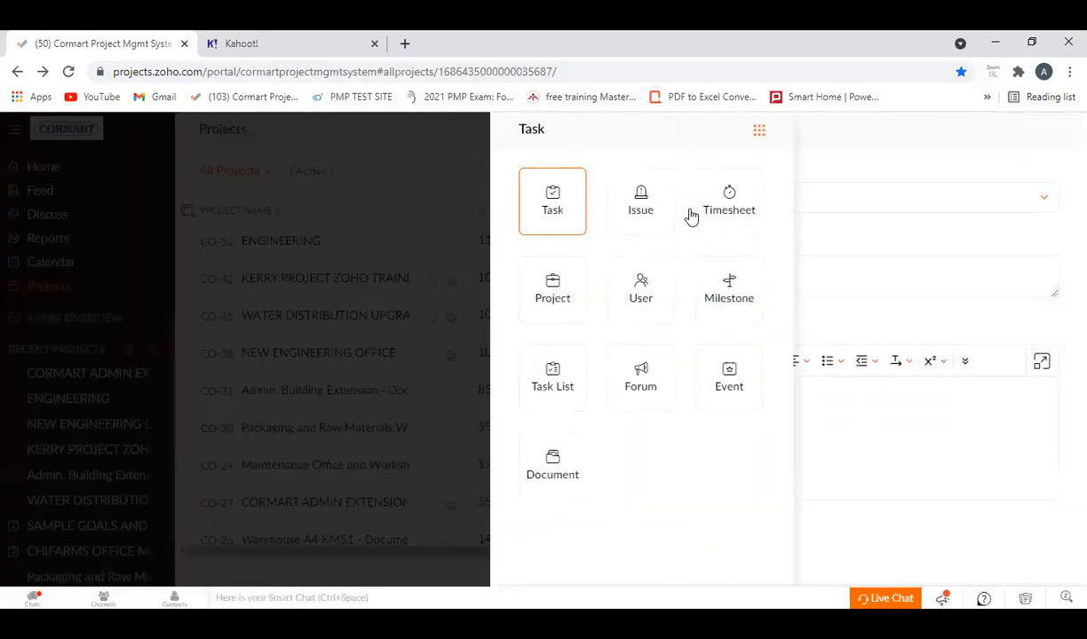
click(834, 177)
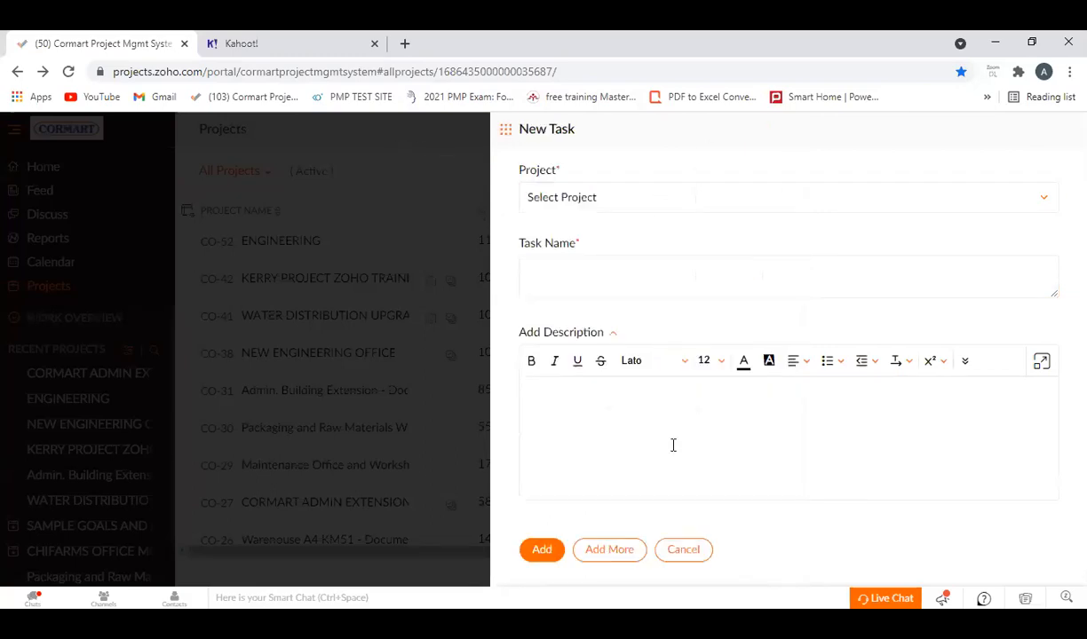
click(691, 551)
Start a new project through quick-add and title it "ZOHO PROJECT TRAINING".
click(1029, 130)
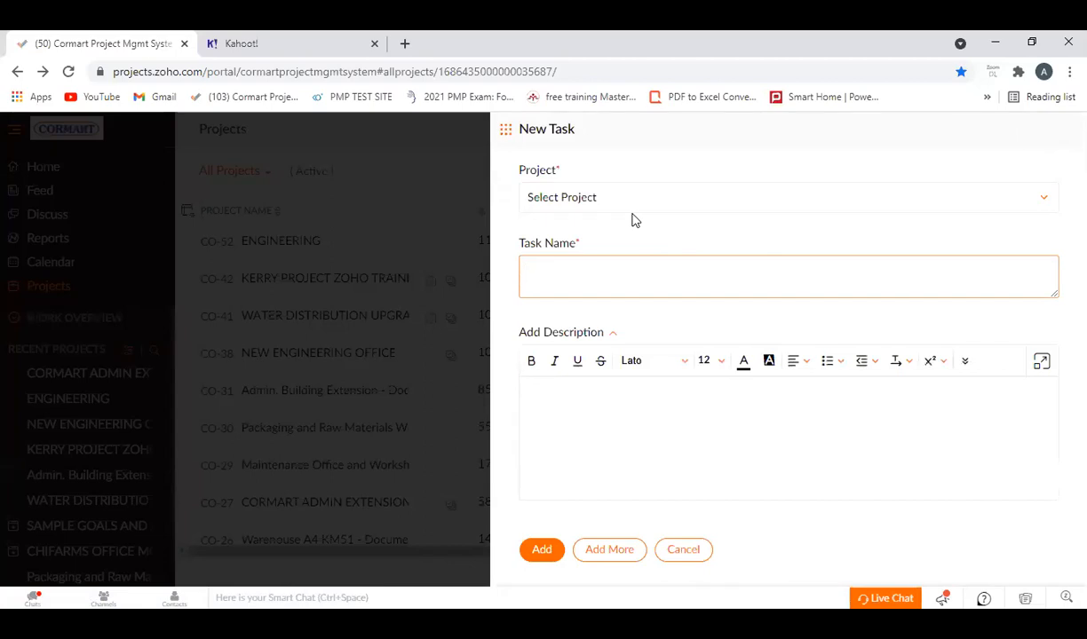
click(507, 131)
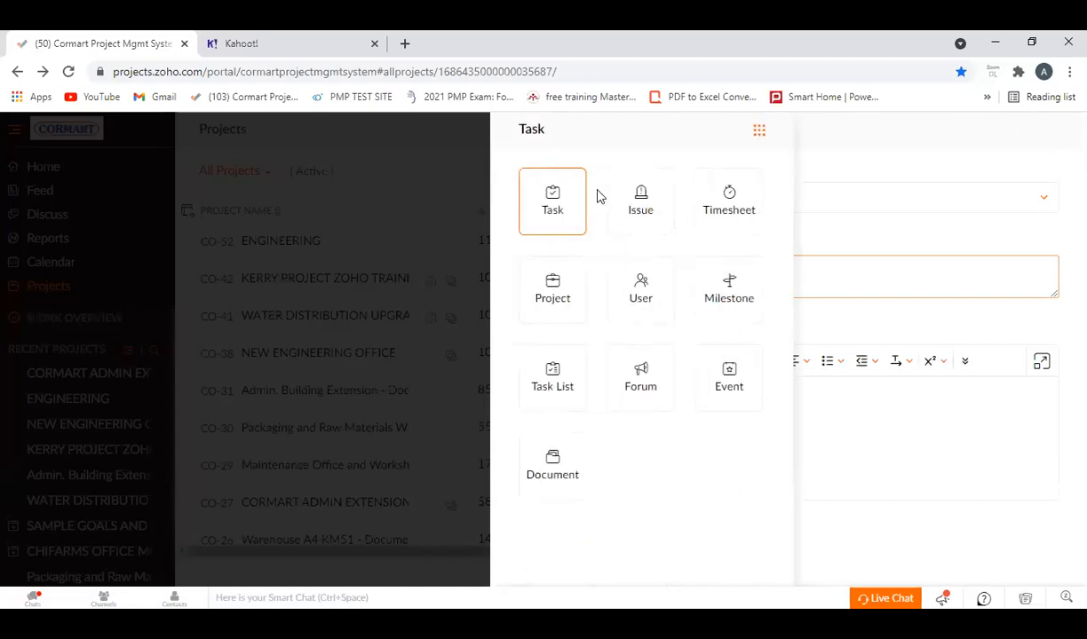
click(552, 291)
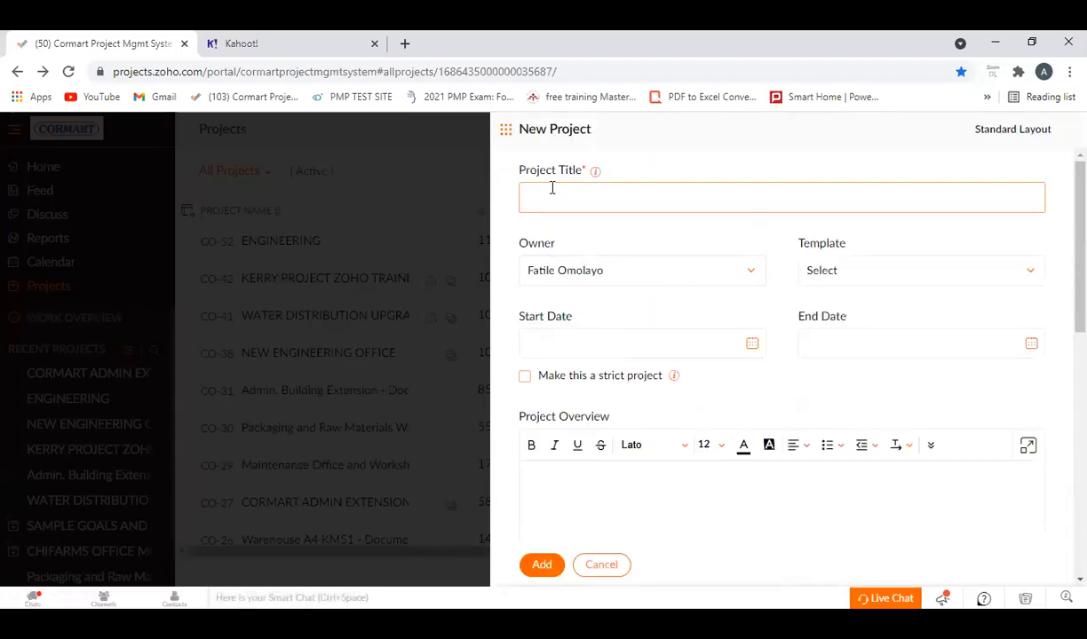
click(551, 188)
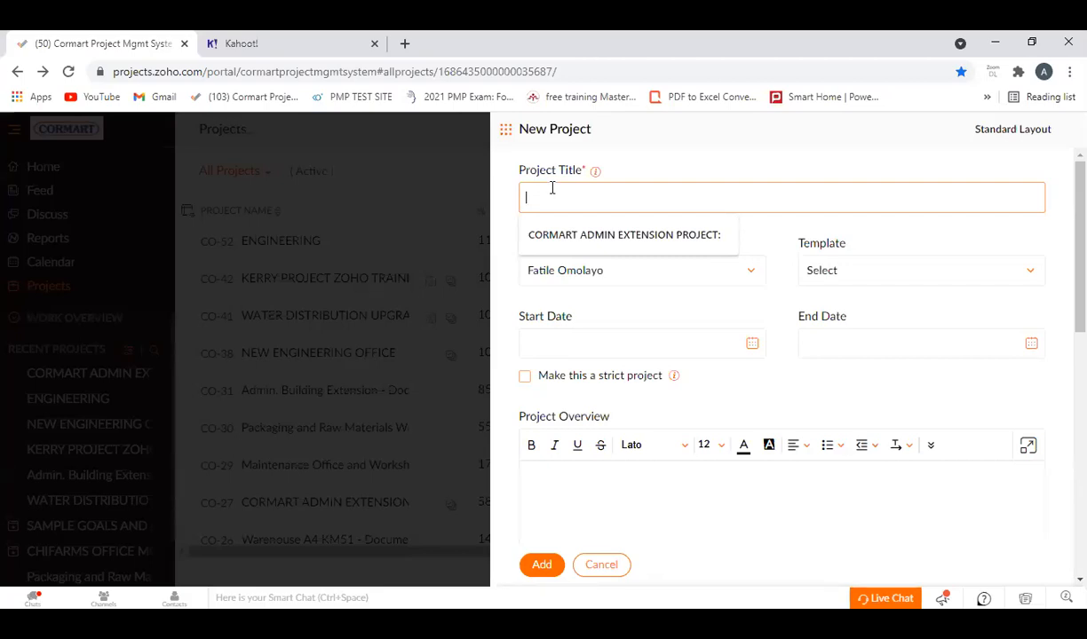
text(ZOHO)
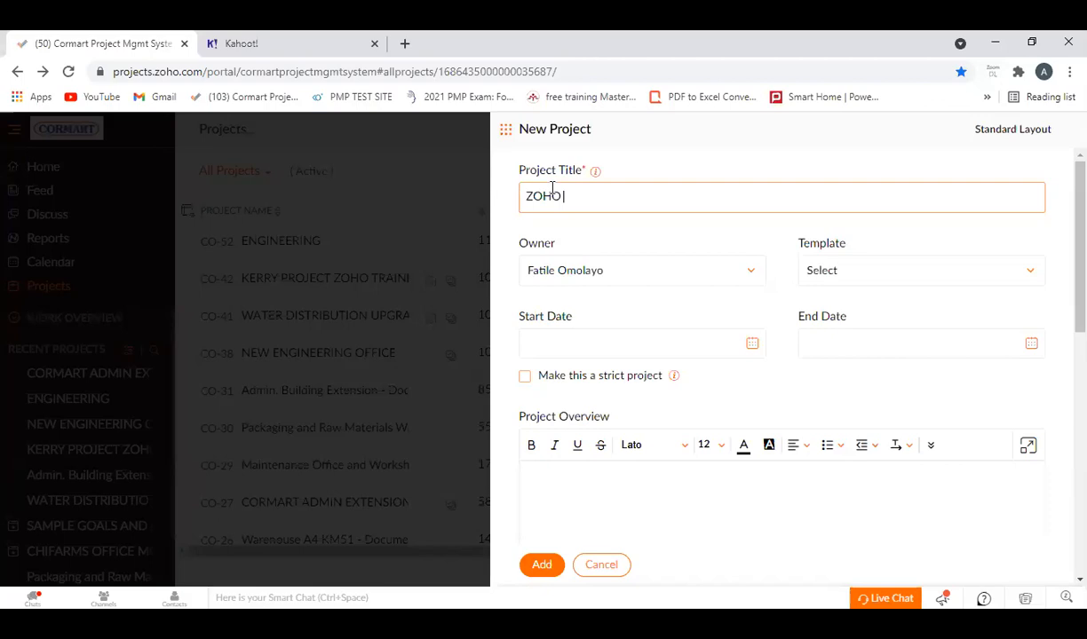
text(PROJE)
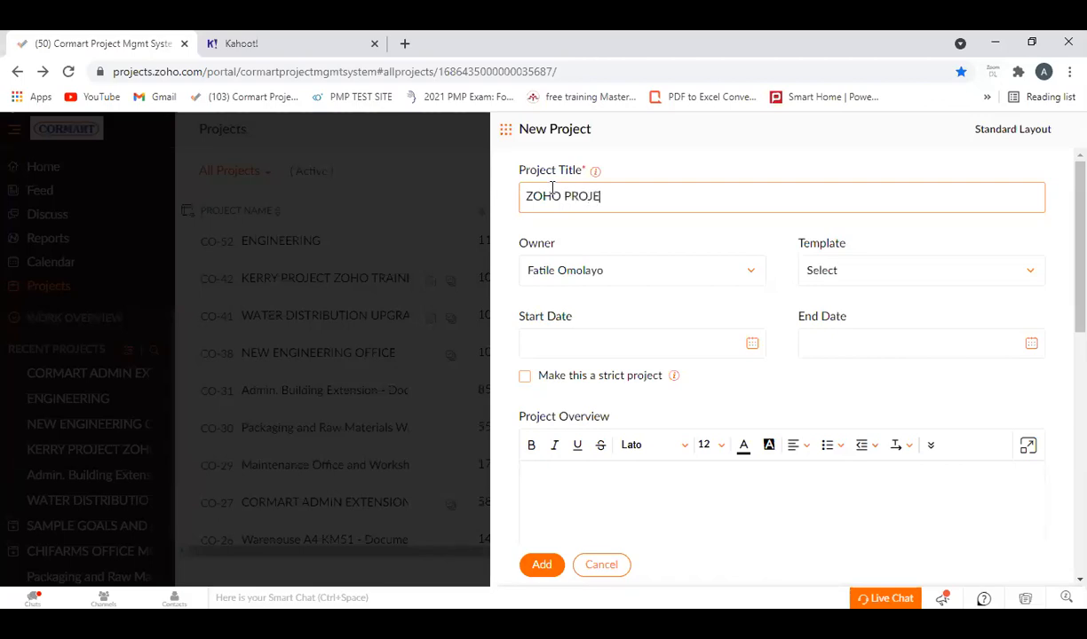
text(CT TRAINING)
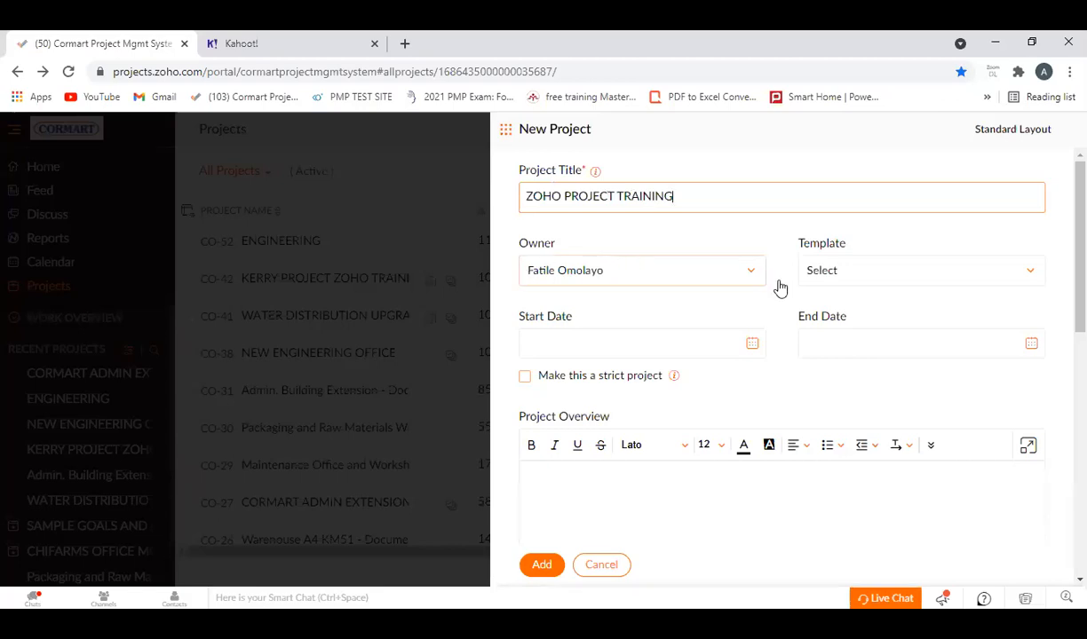
Check the template choices for the new project and set its start date to 28/07/2021.
click(1035, 280)
click(874, 239)
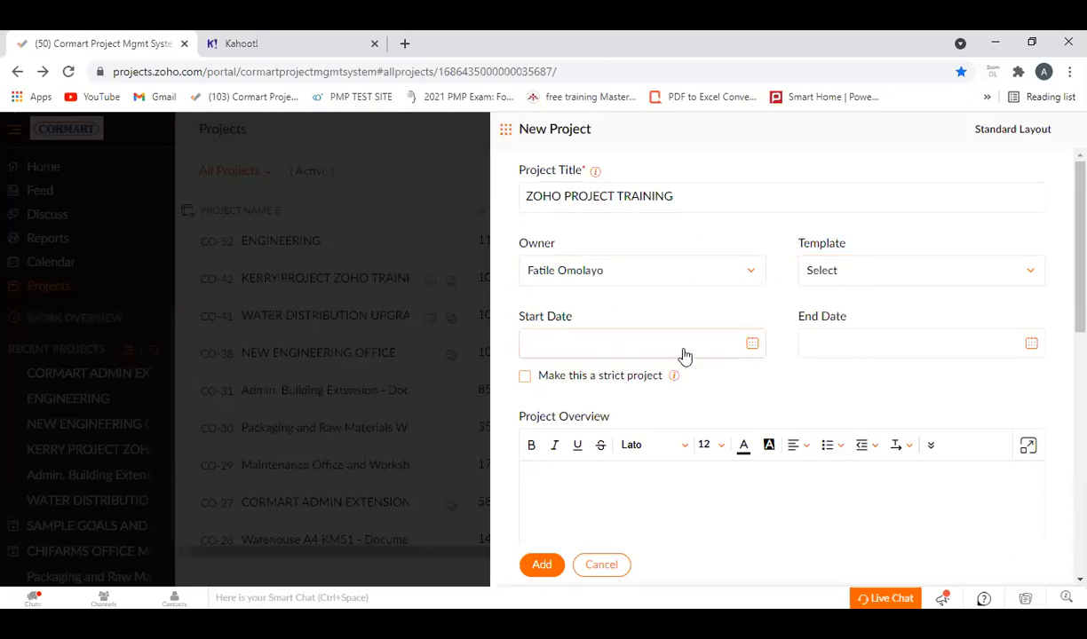
click(751, 344)
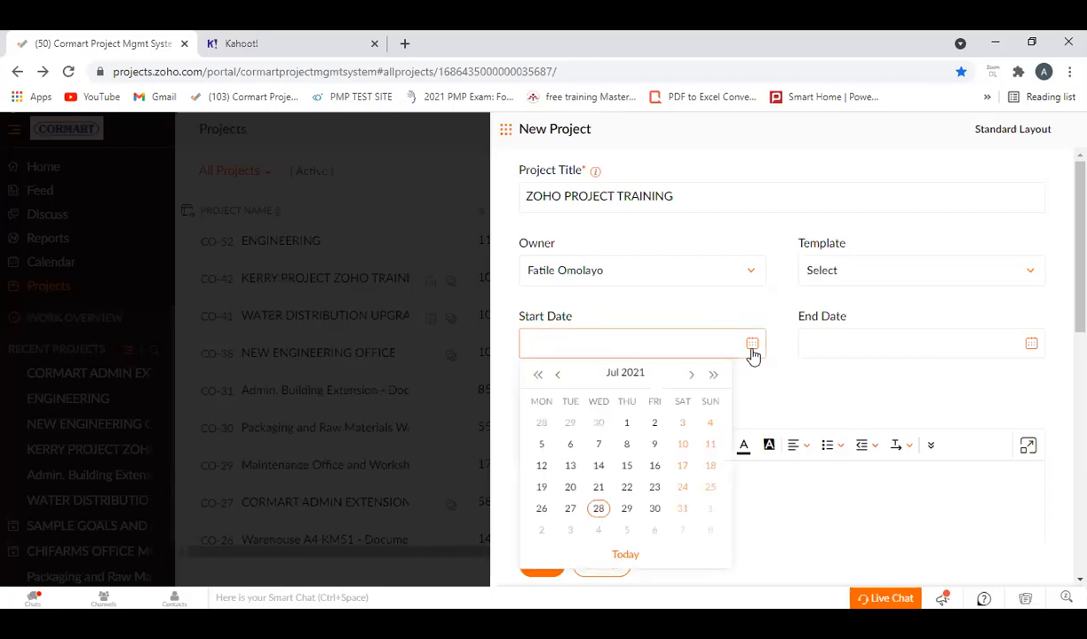
click(597, 511)
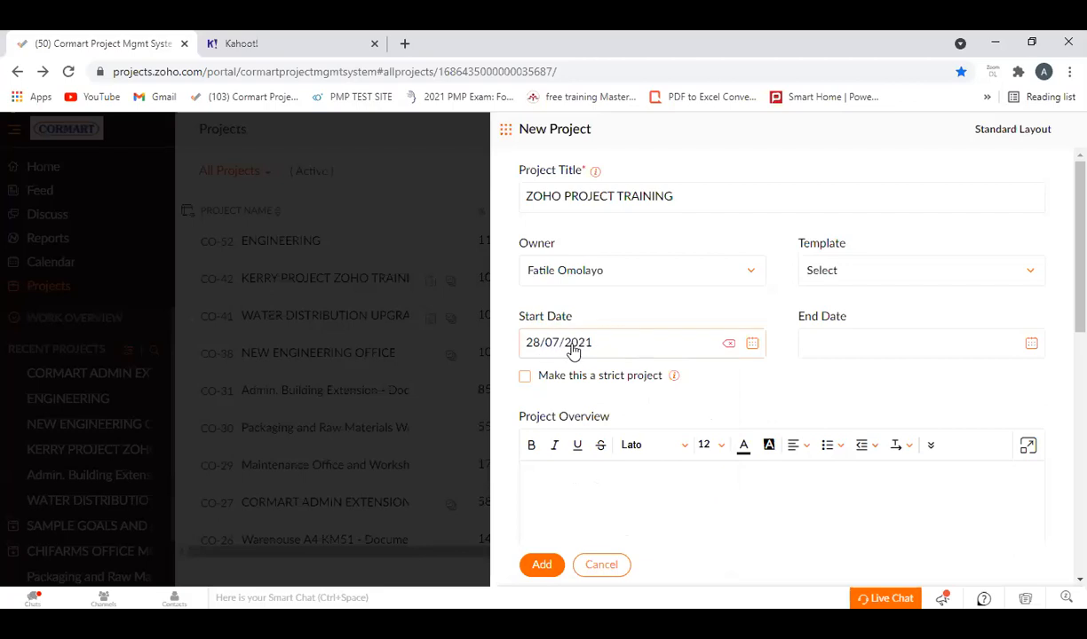
Set the new project's end date to 31/12/2021, and try switching the strict project option on and off.
click(1032, 345)
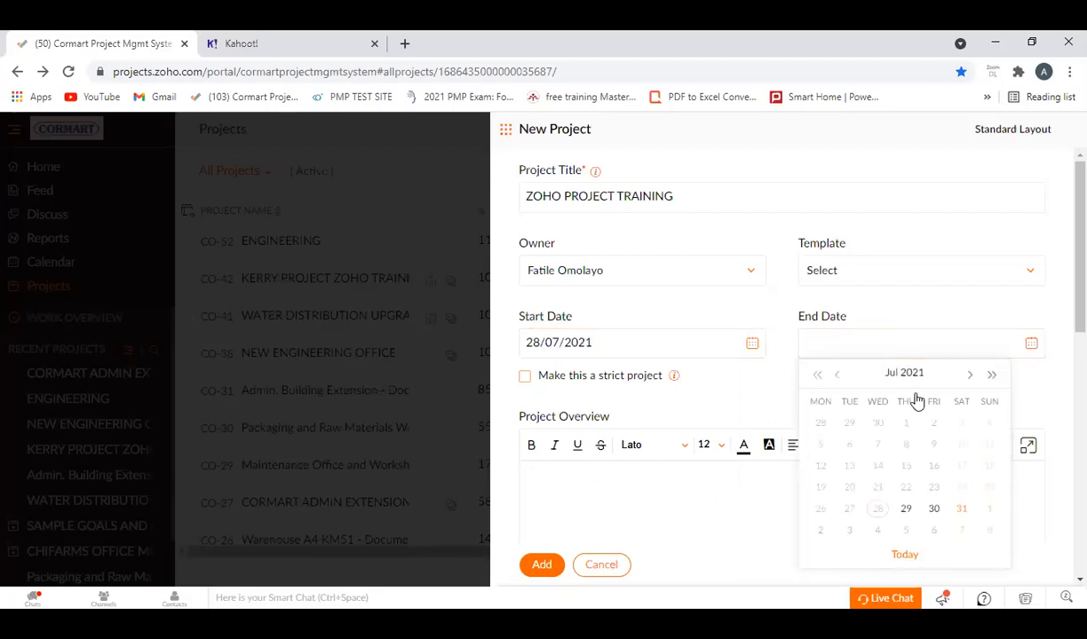
scroll(923, 493, down, 5)
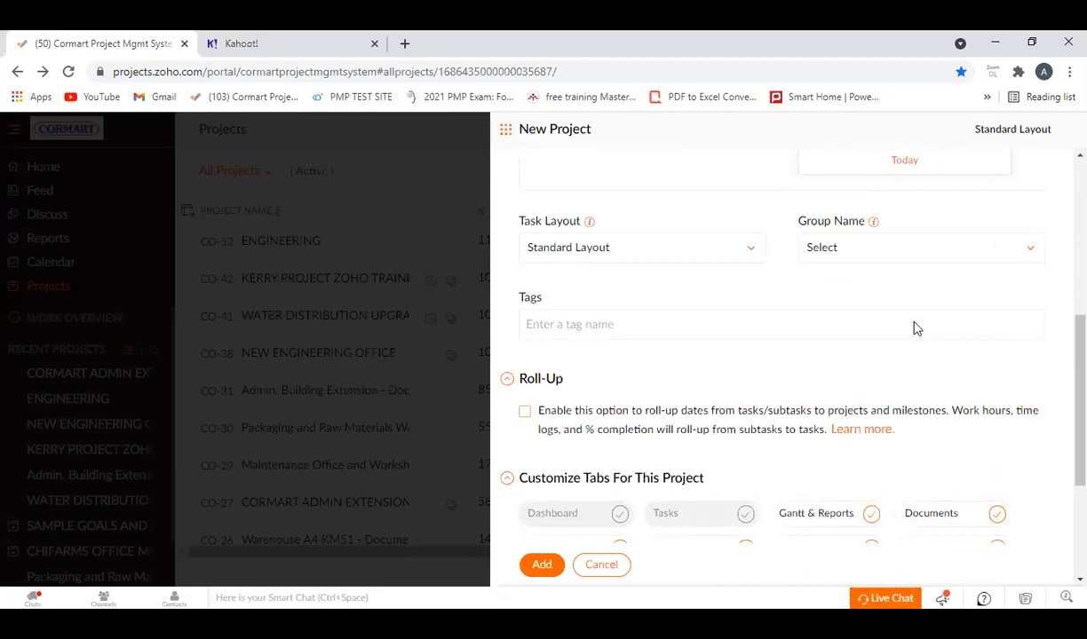
scroll(949, 355, up, 4)
click(966, 300)
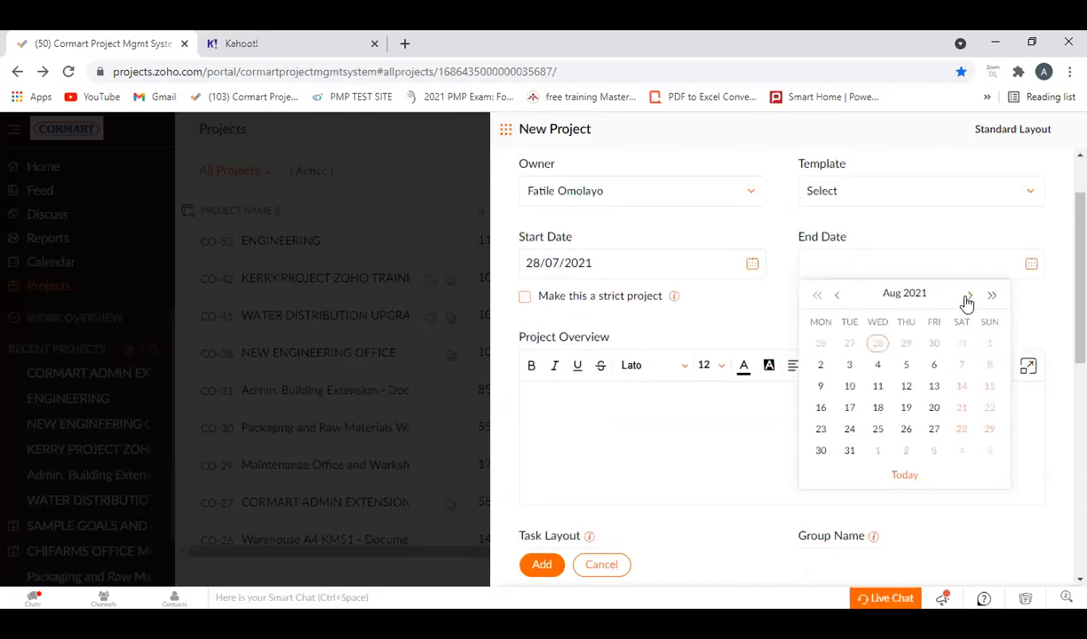
click(966, 300)
click(966, 300)
click(966, 300)
click(966, 300)
click(936, 431)
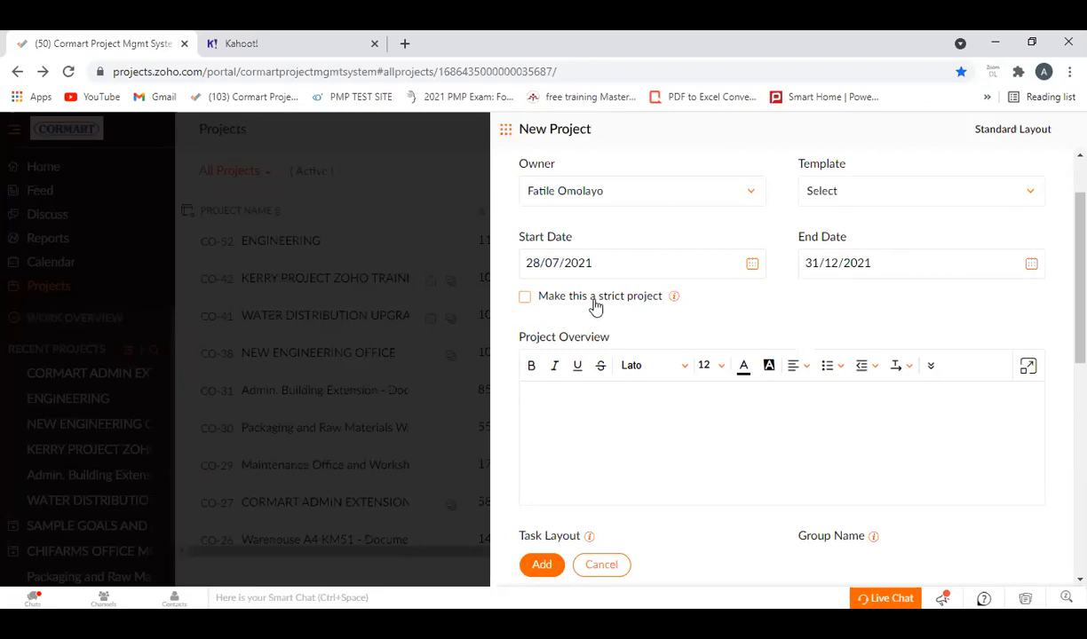
click(524, 300)
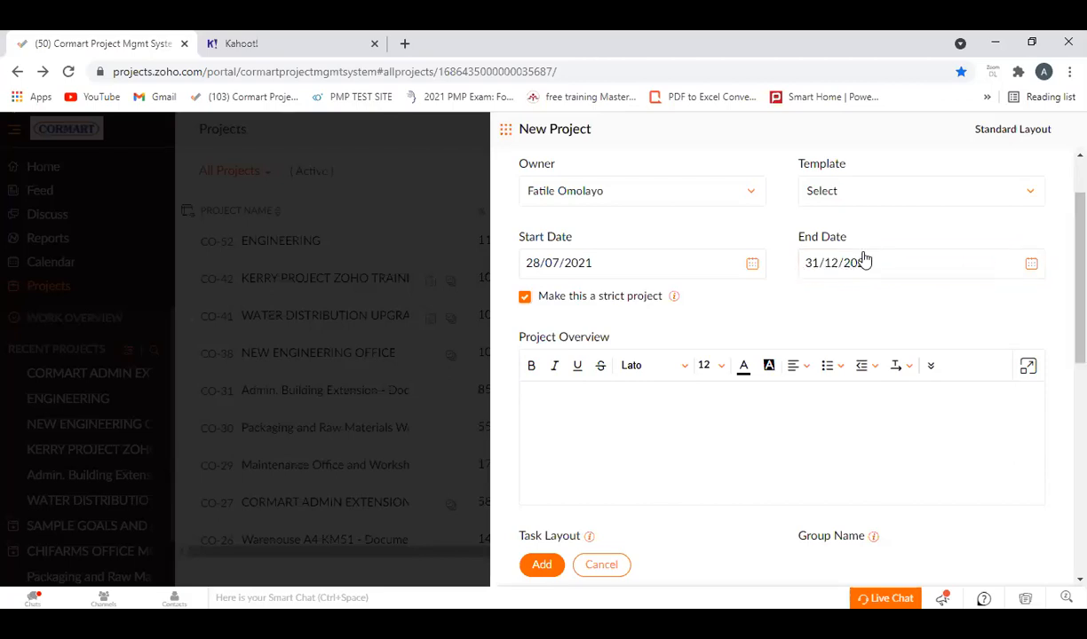
click(525, 299)
Write the project overview "This Project is about training new managers about Zoho project".
scroll(783, 307, down, 2)
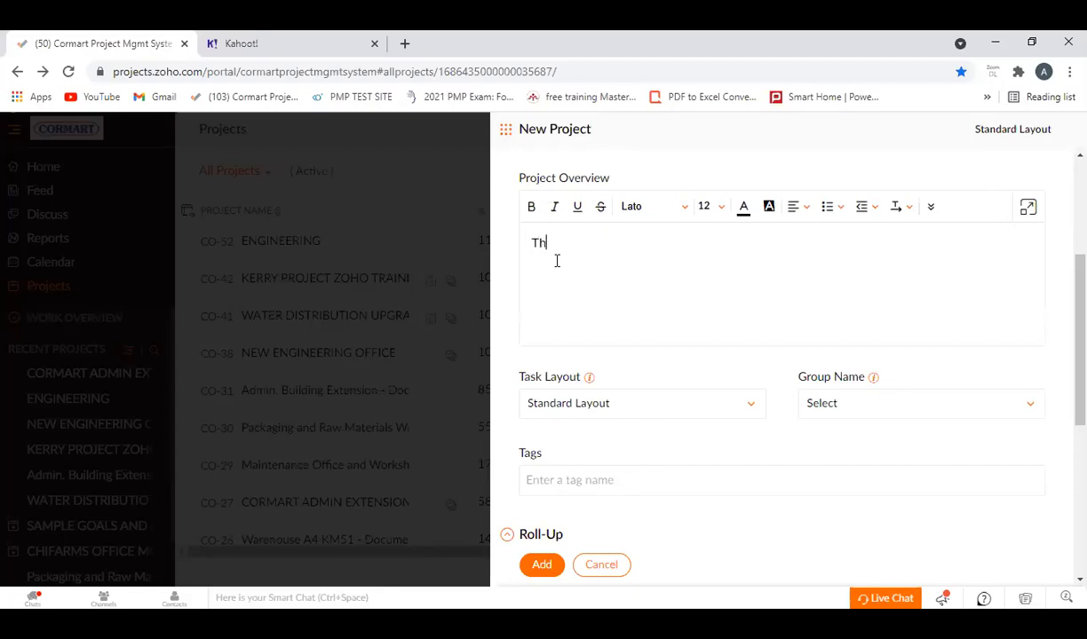
text(Project is about training new managers)
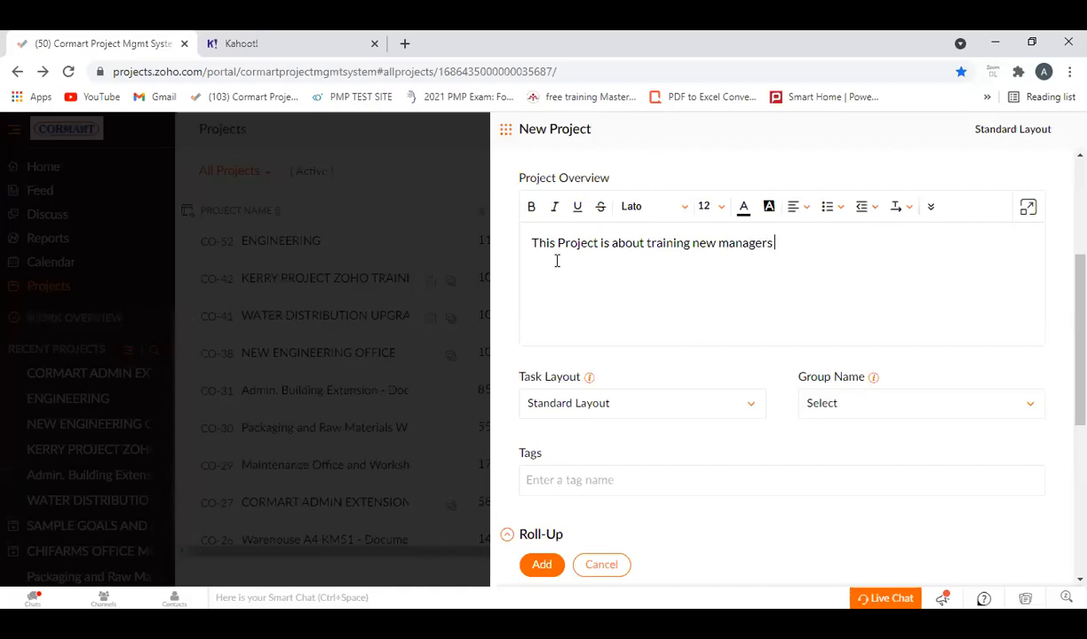
text( about Zoho project)
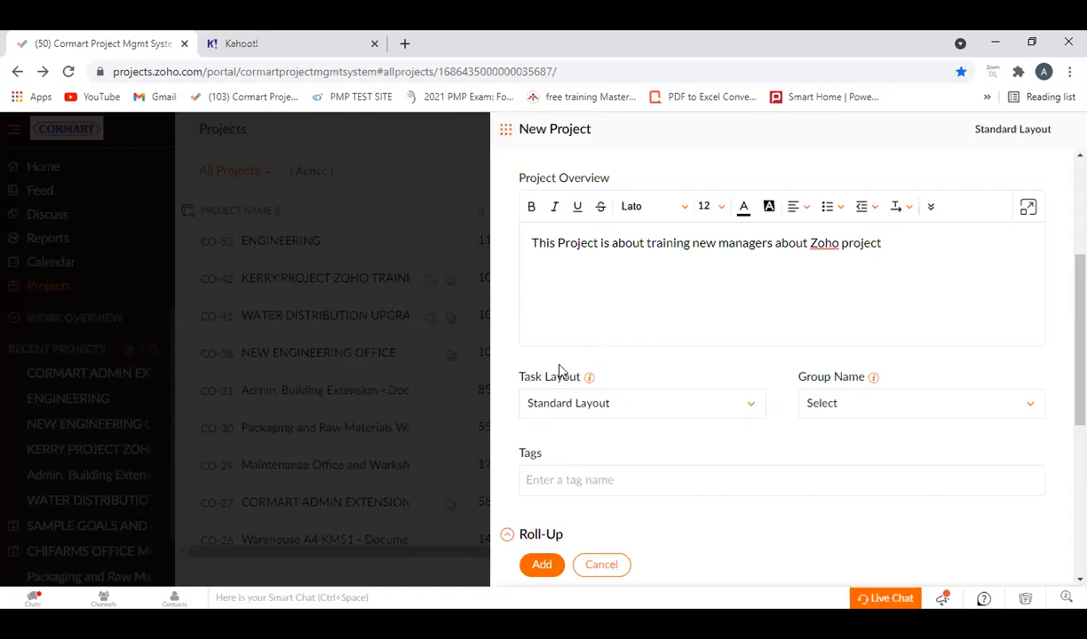
Look over the group name choices for the project without picking one, and check the tags field.
click(1030, 410)
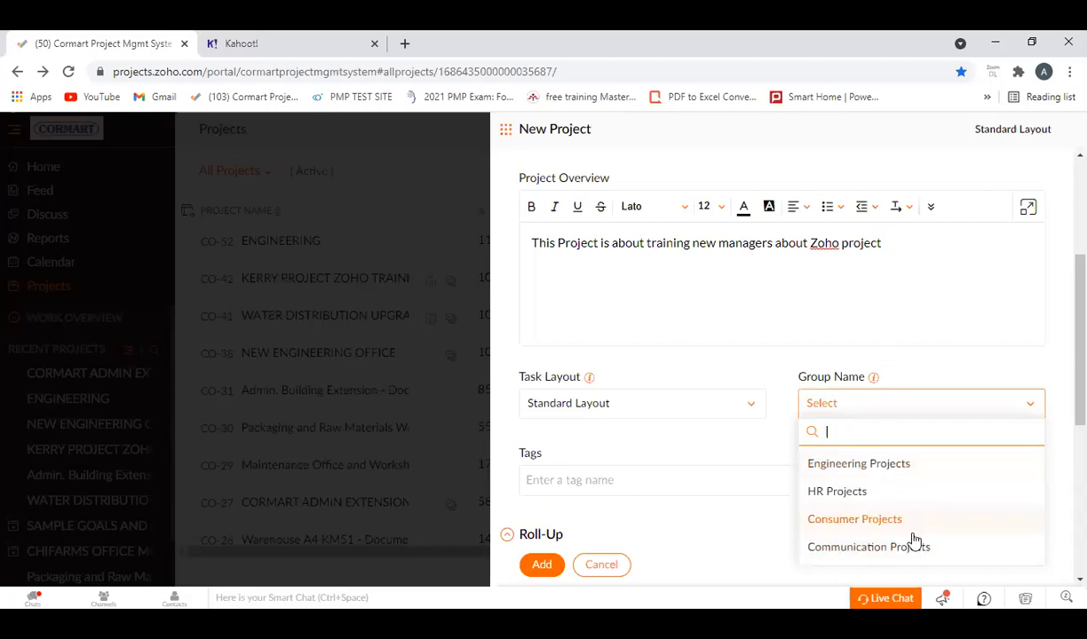
scroll(907, 410, down, 2)
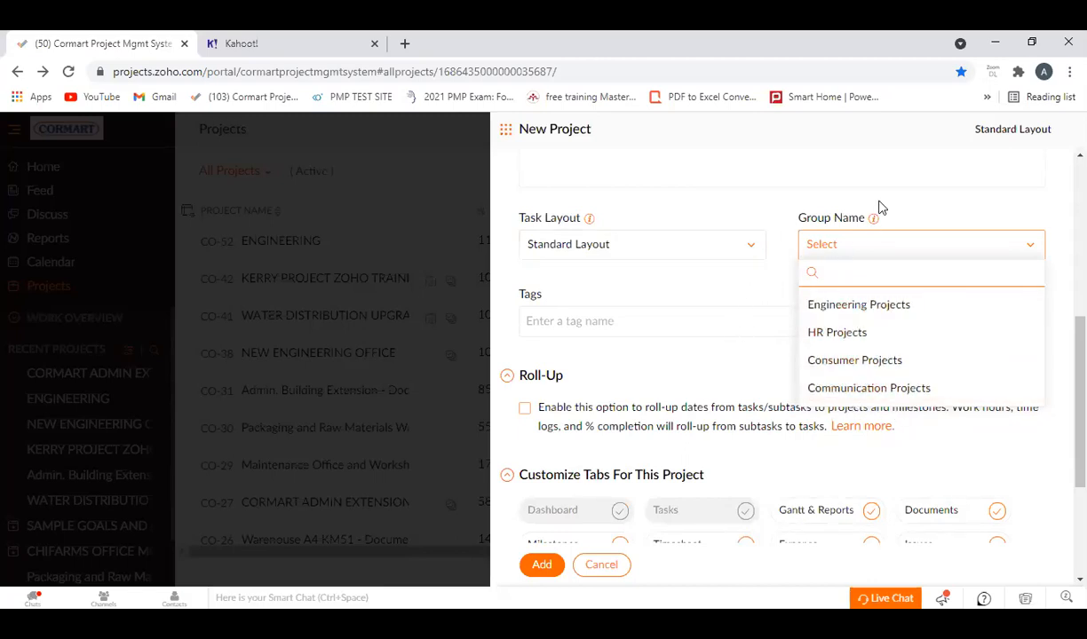
click(914, 166)
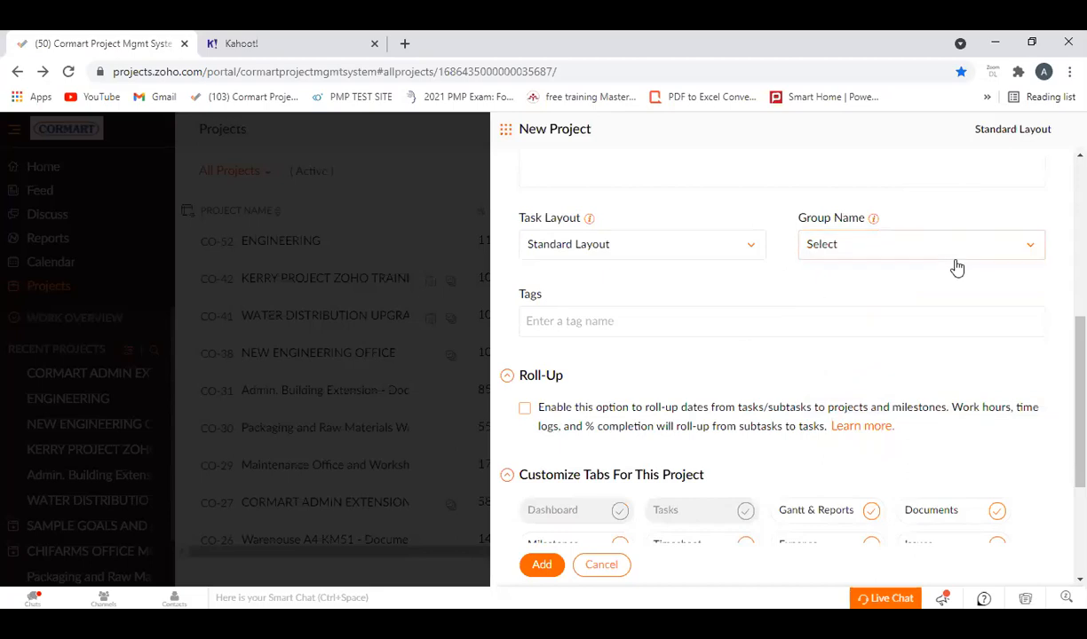
click(547, 322)
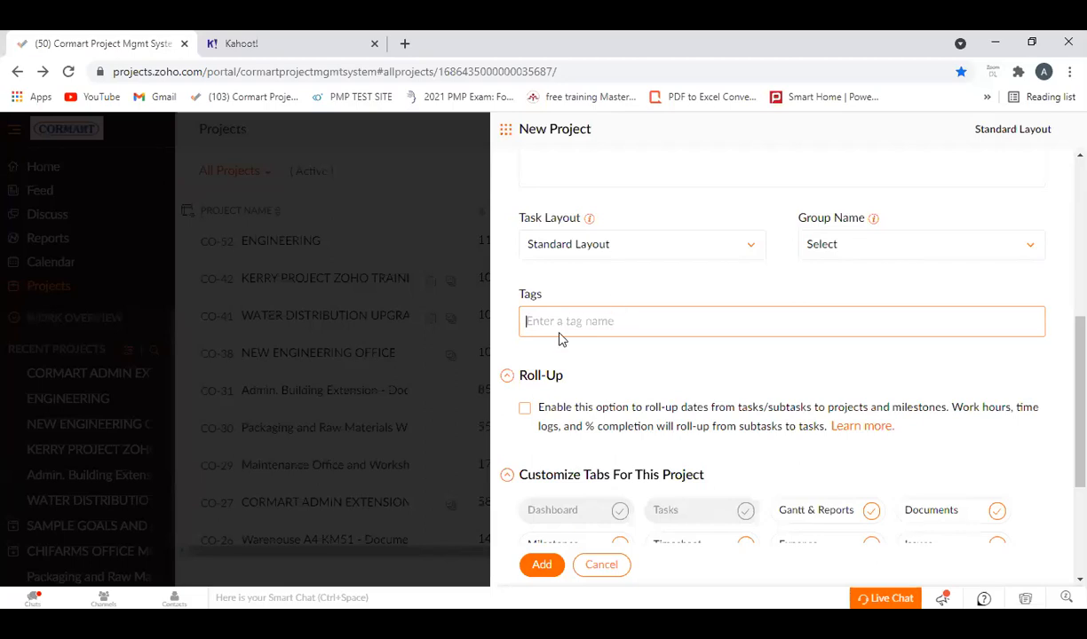
Enable date and work-hour roll-up from tasks and subtasks for the project, accepting that it is permanent.
scroll(602, 390, down, 1)
scroll(602, 395, down, 1)
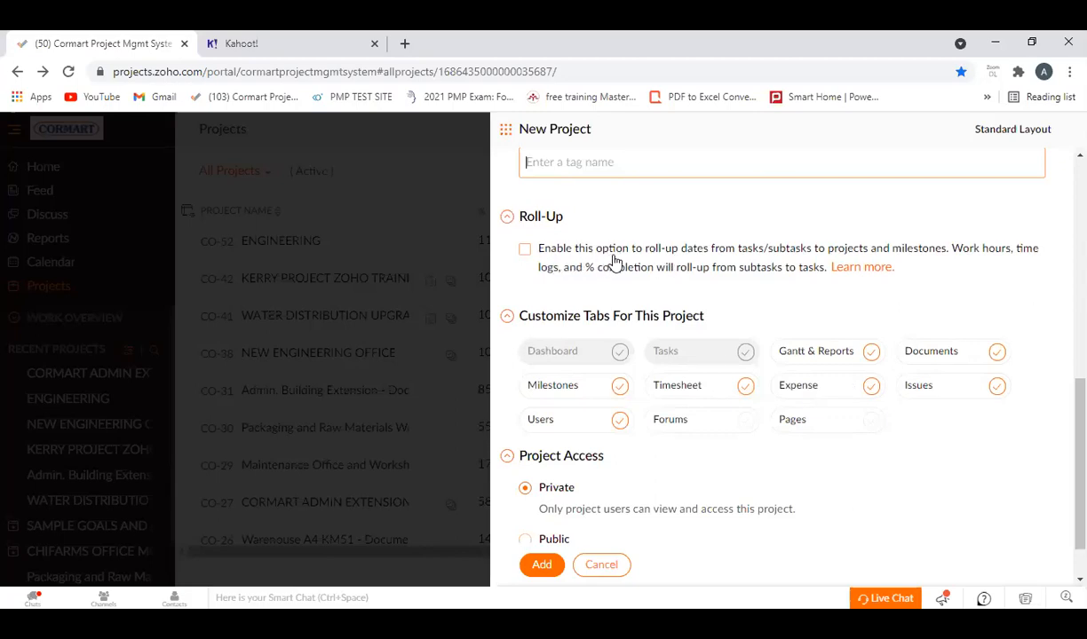
scroll(701, 261, up, 1)
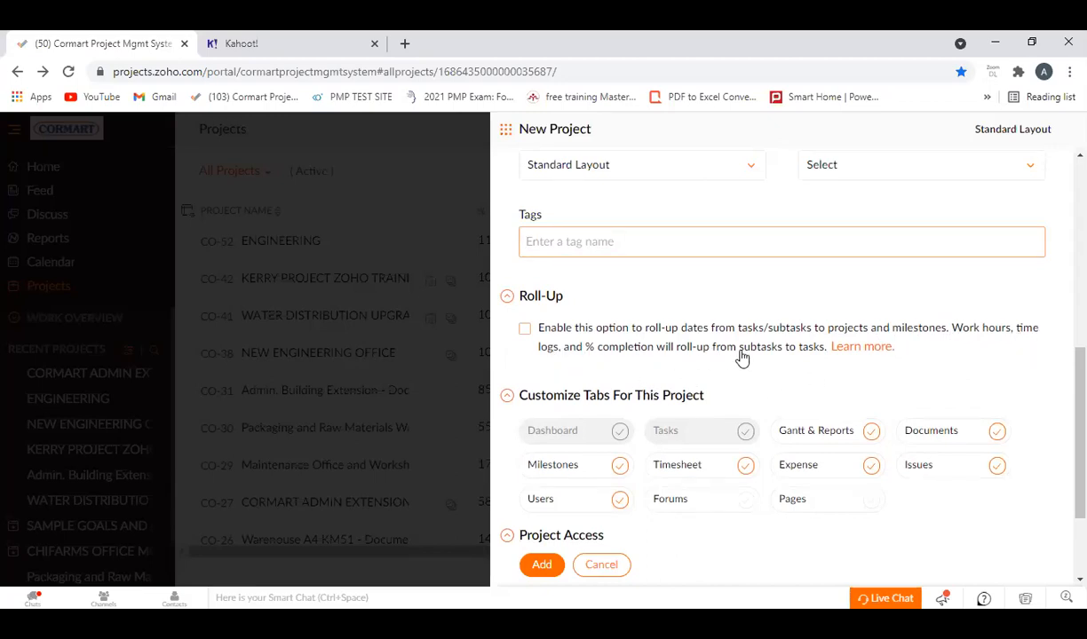
click(525, 333)
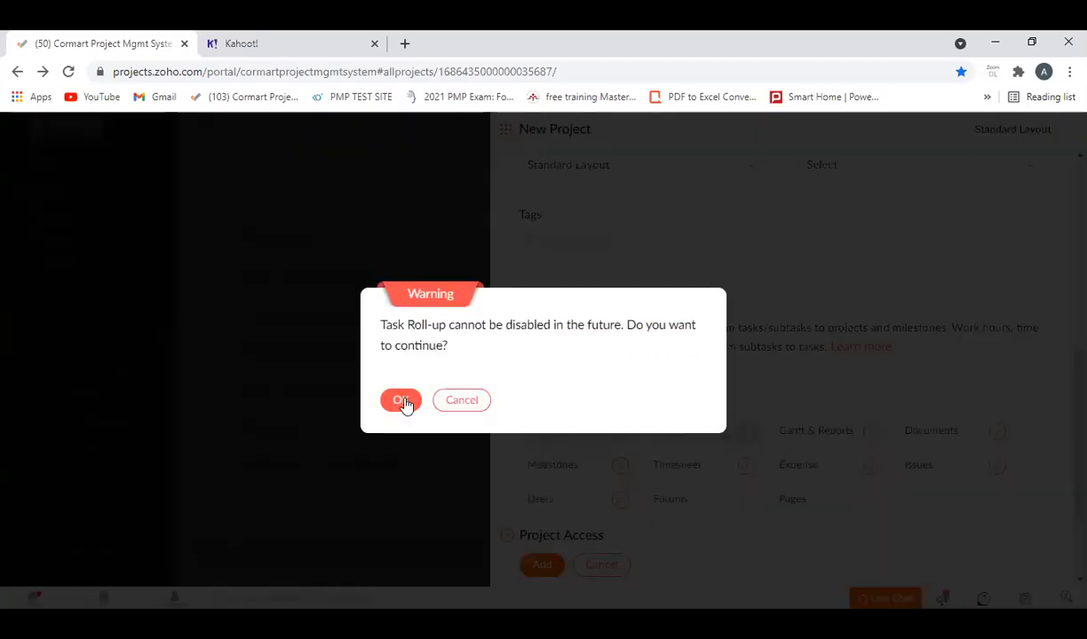
click(402, 401)
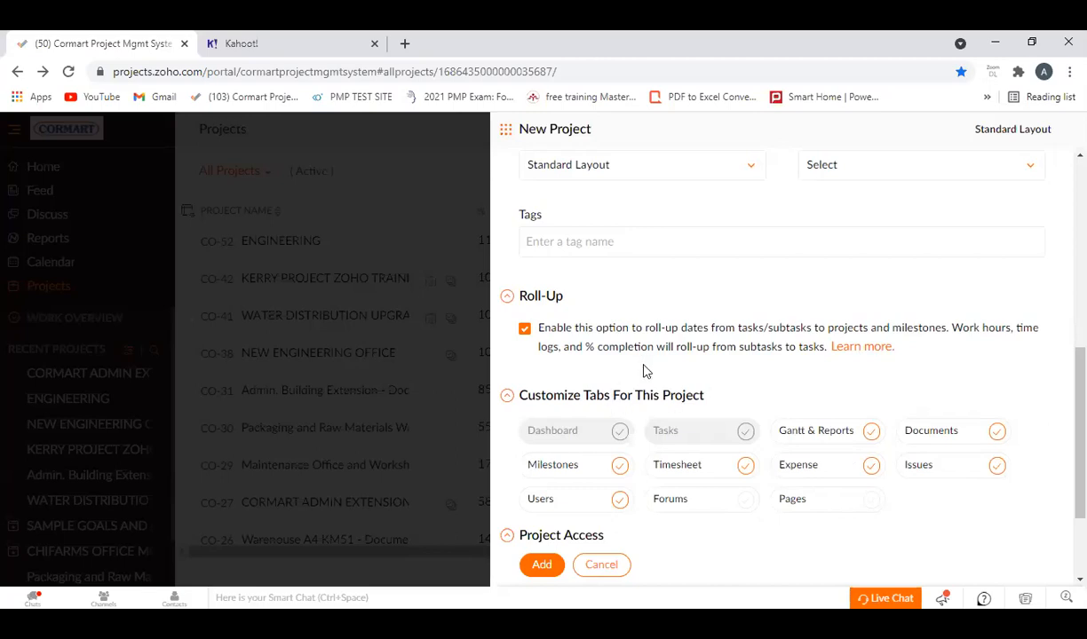
Exclude Timesheet, Expense and Users from the tabs customized for this project.
scroll(616, 350, down, 1)
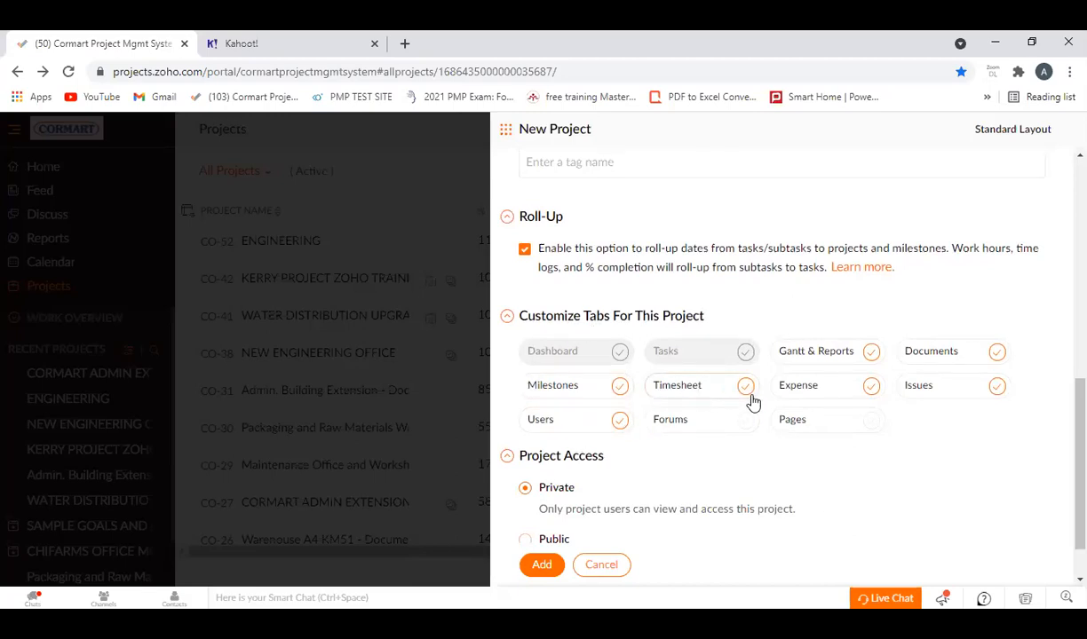
click(747, 392)
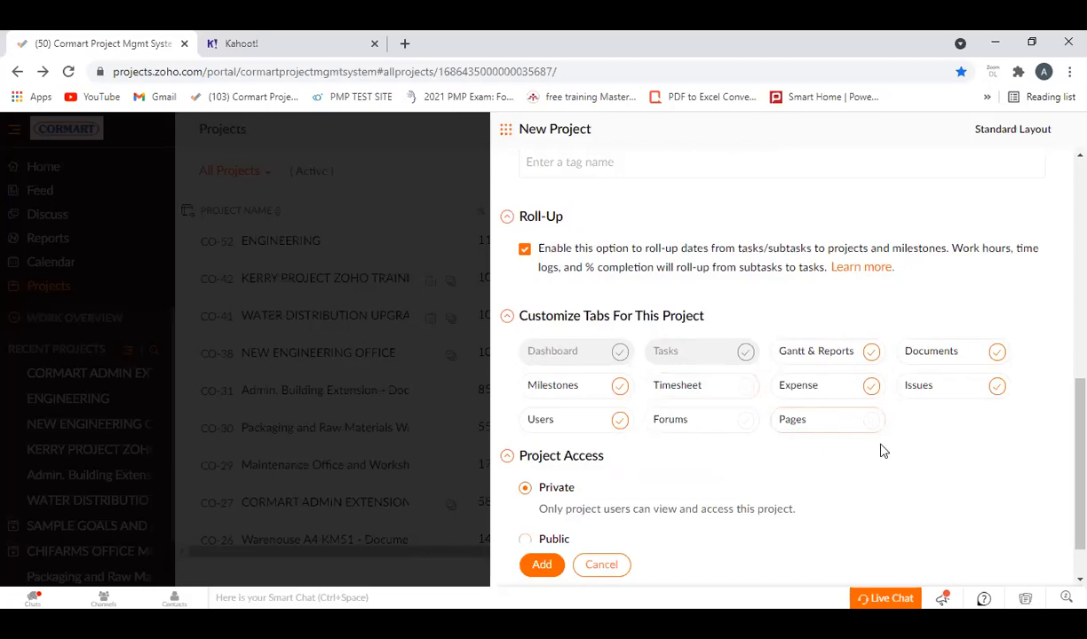
click(872, 391)
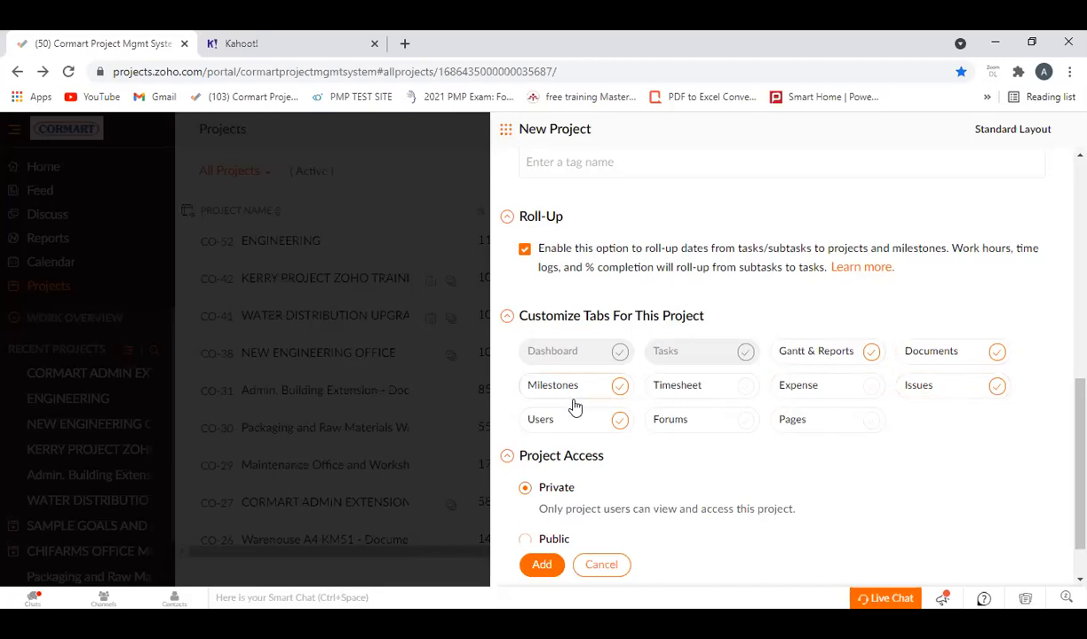
click(621, 420)
Set the project access to Public and add the project.
scroll(629, 444, down, 1)
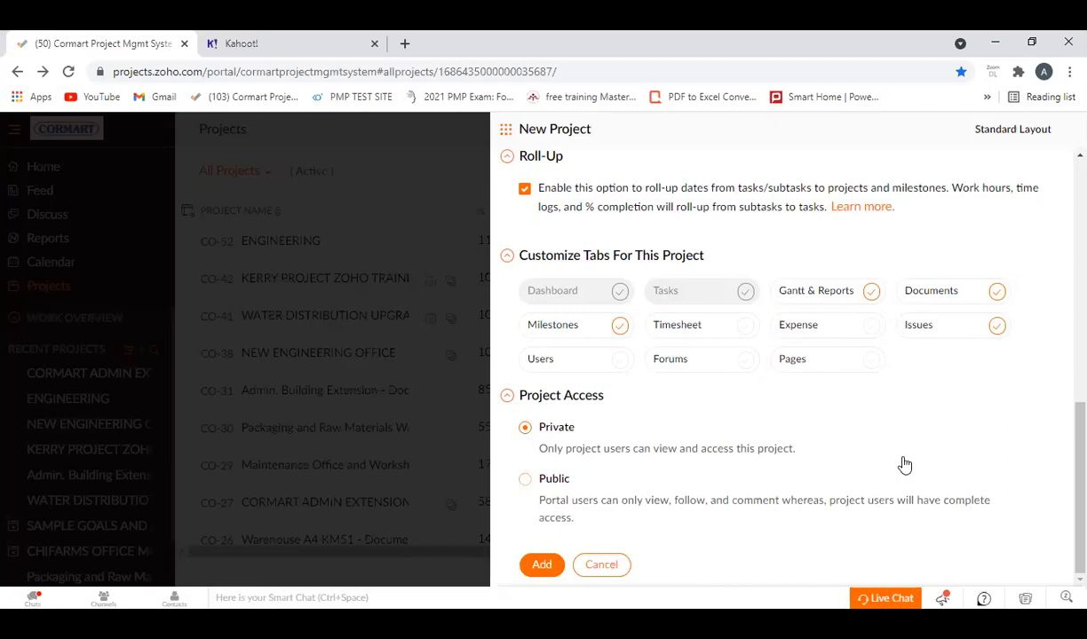
click(525, 481)
click(543, 566)
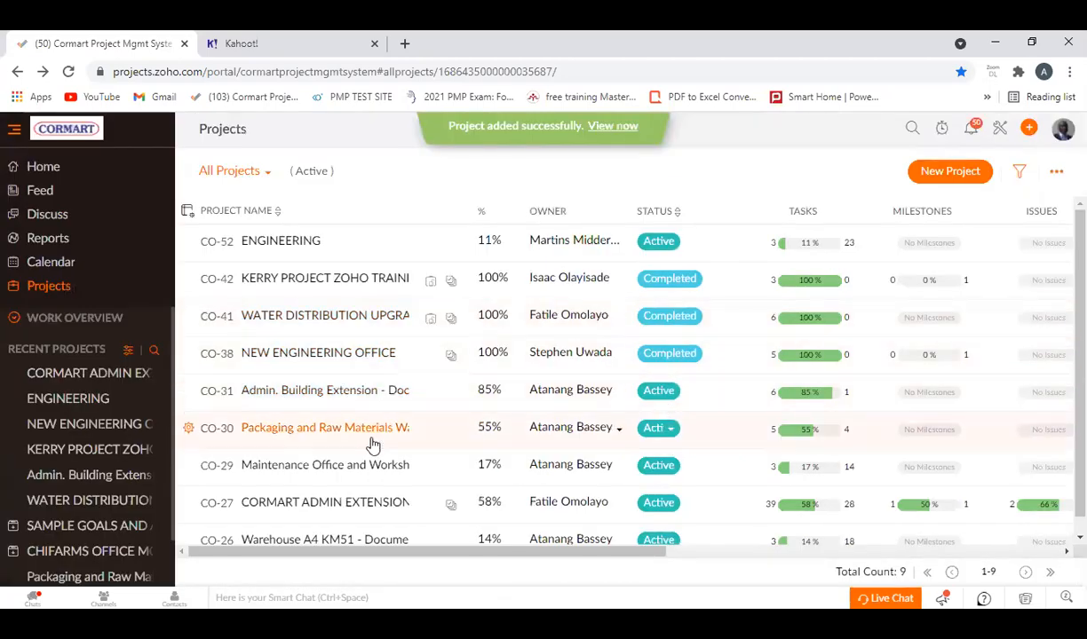
Refresh the projects list and open the ZOHO PROJECT TRAINING project.
scroll(364, 453, down, 1)
scroll(364, 452, up, 1)
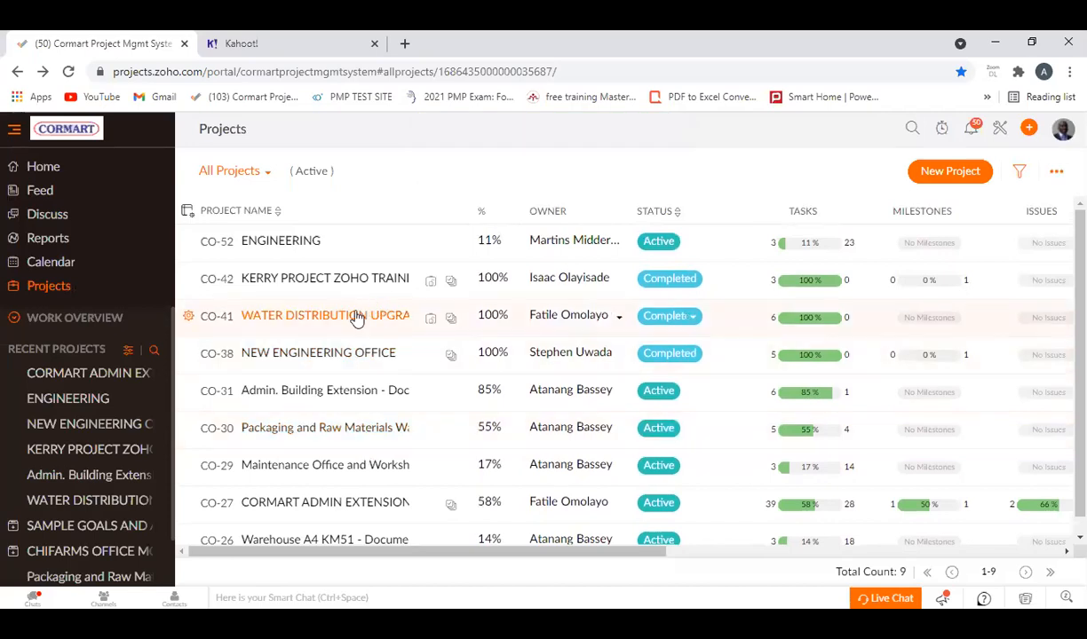
scroll(362, 441, down, 1)
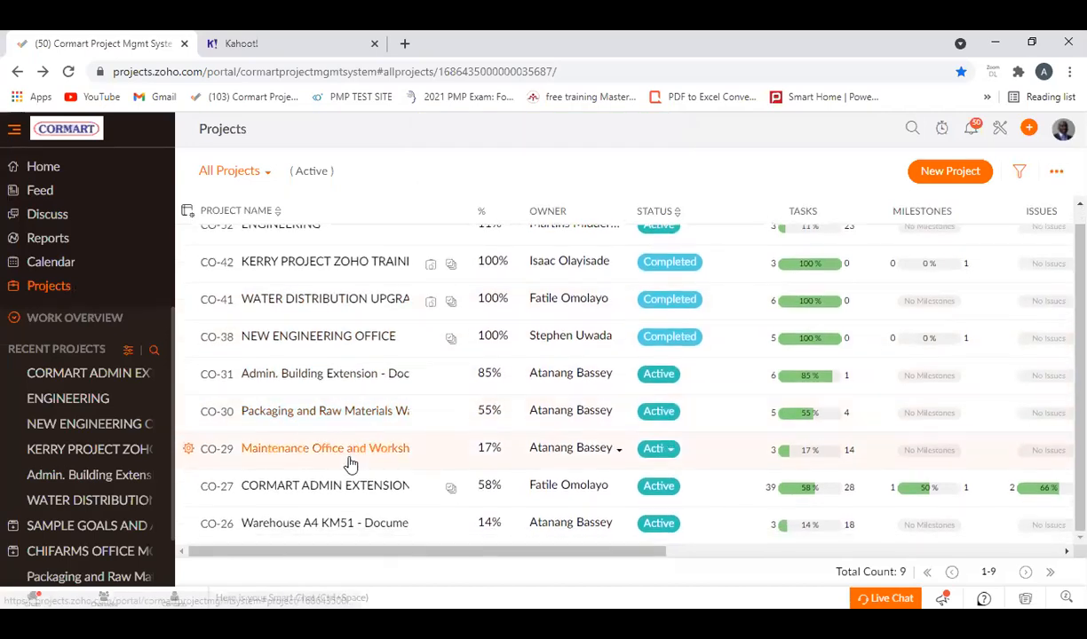
click(53, 301)
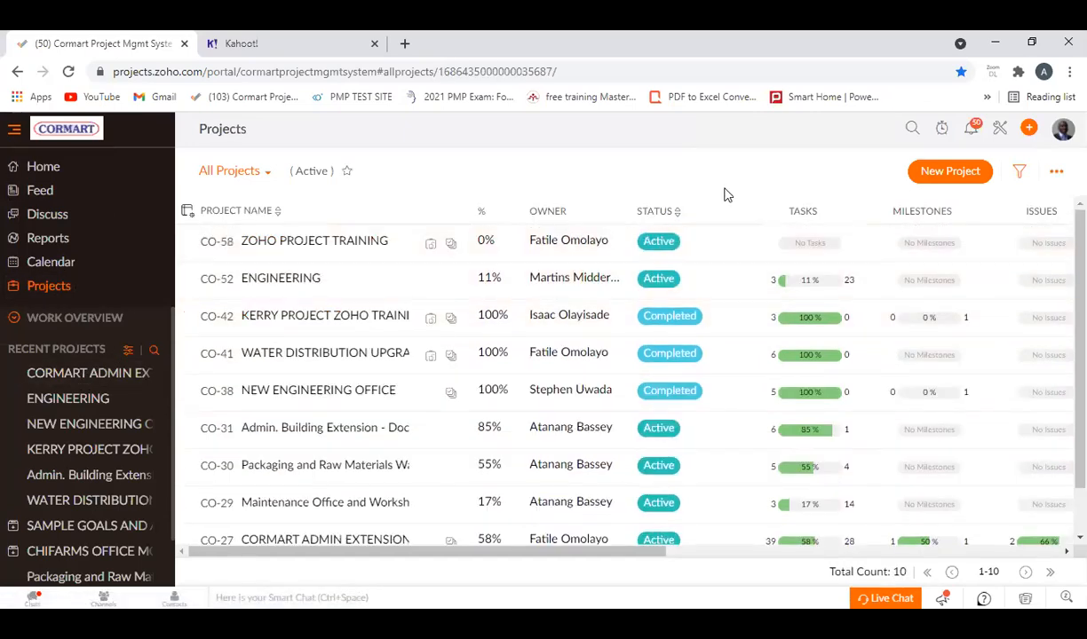
click(327, 247)
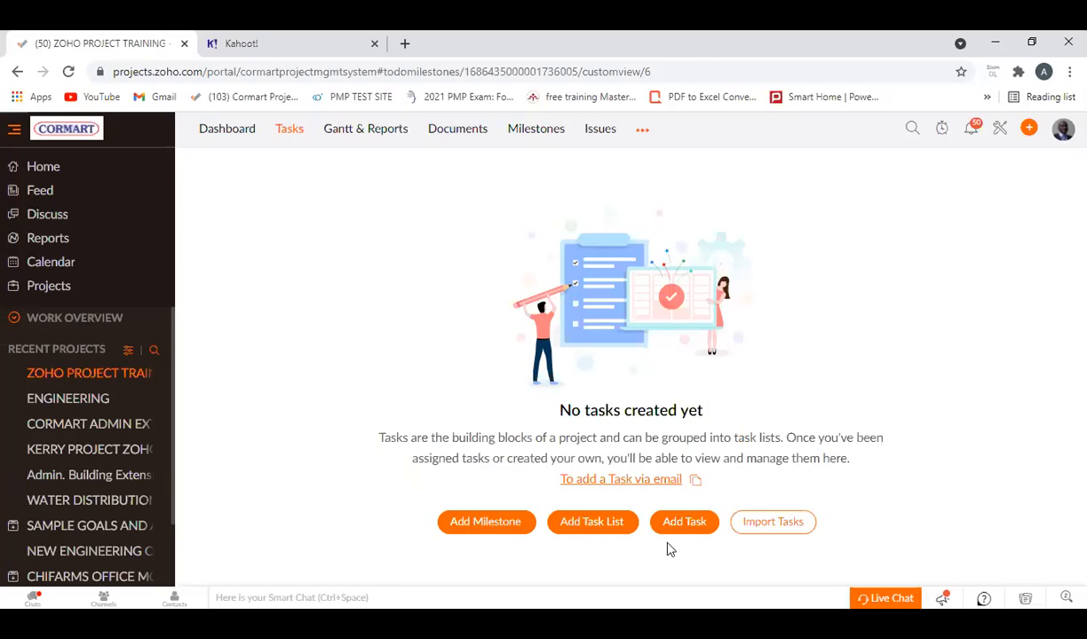
Try to start a new milestone in the project, and reload the page.
click(491, 523)
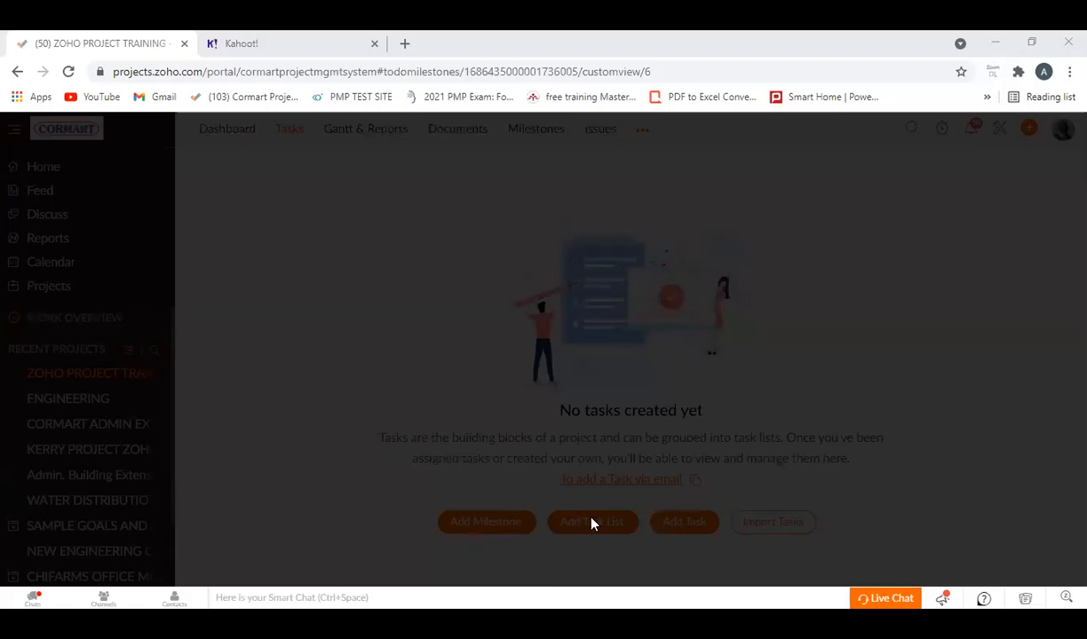
right_click(502, 271)
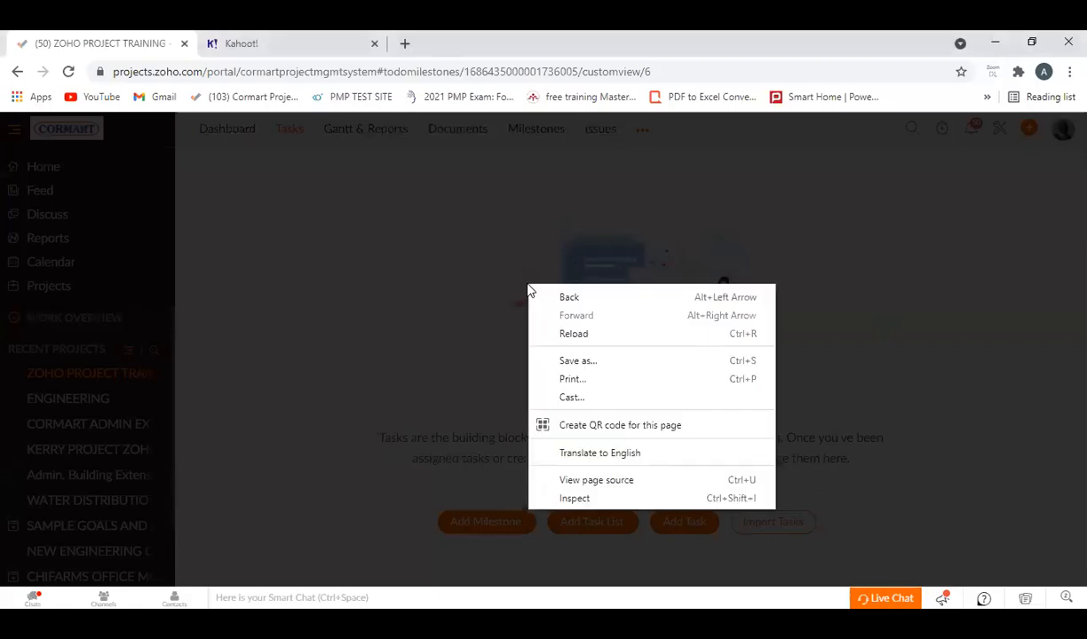
click(409, 277)
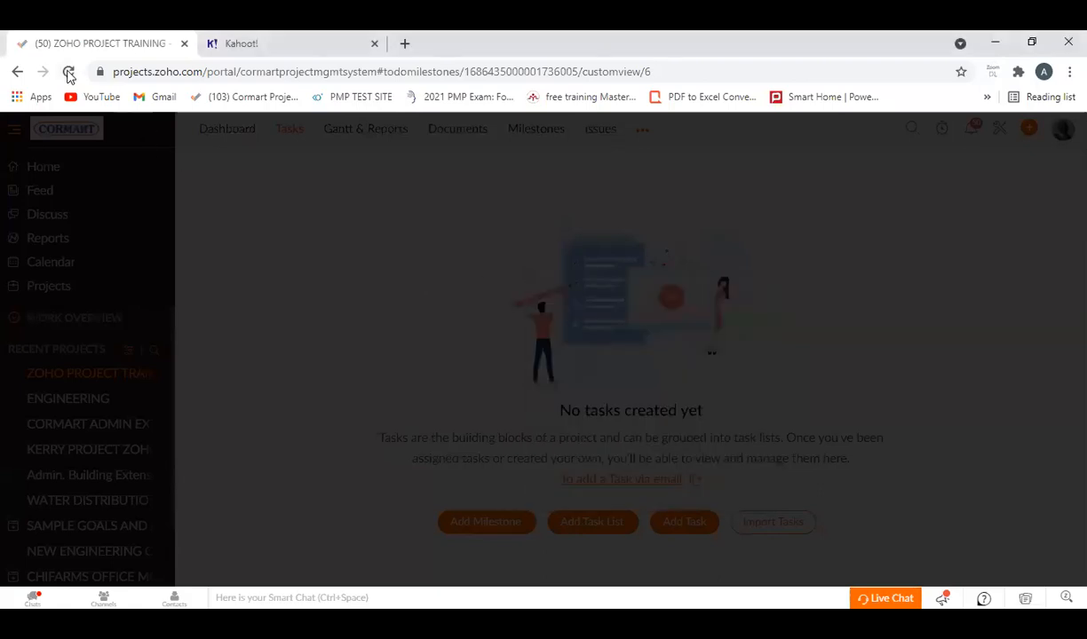
click(68, 71)
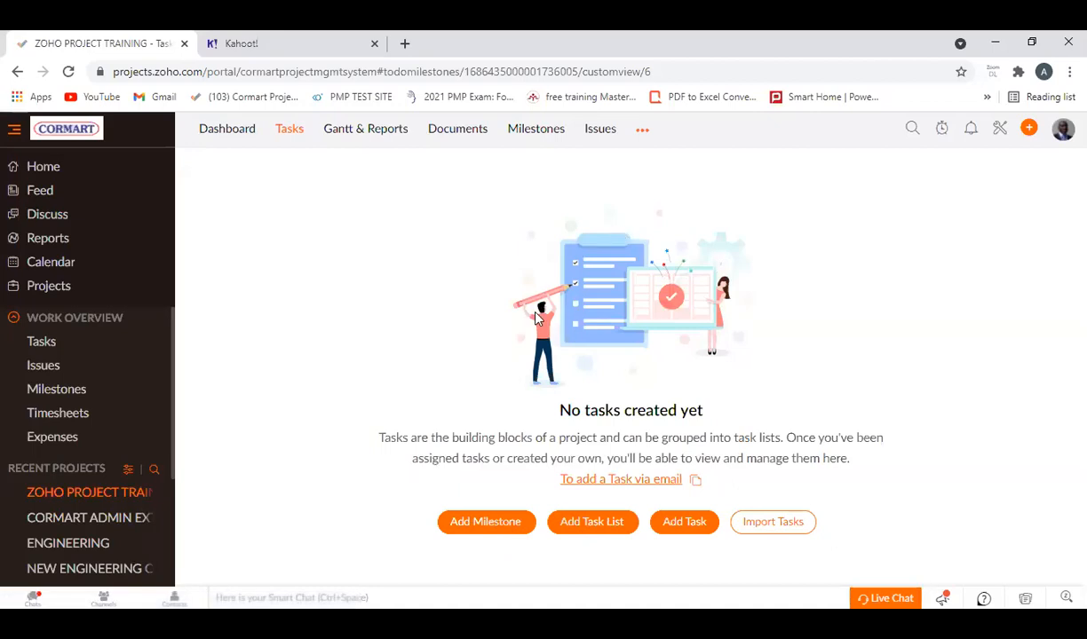
Start a new milestone named "Initiation" and set its start date to 01/07/2021.
click(500, 524)
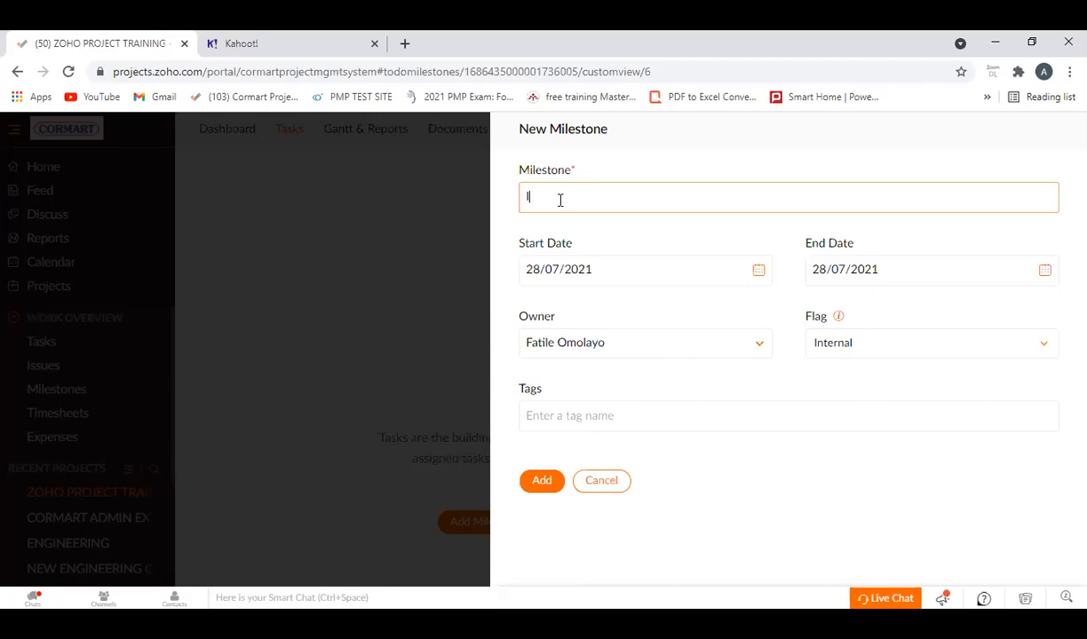
text(tiation)
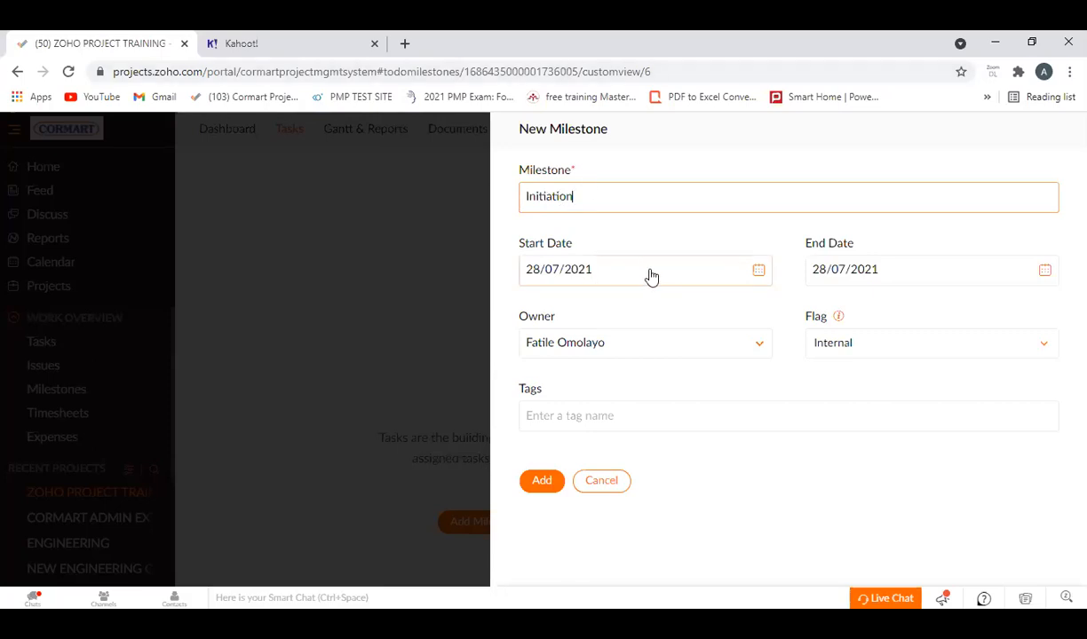
click(1044, 270)
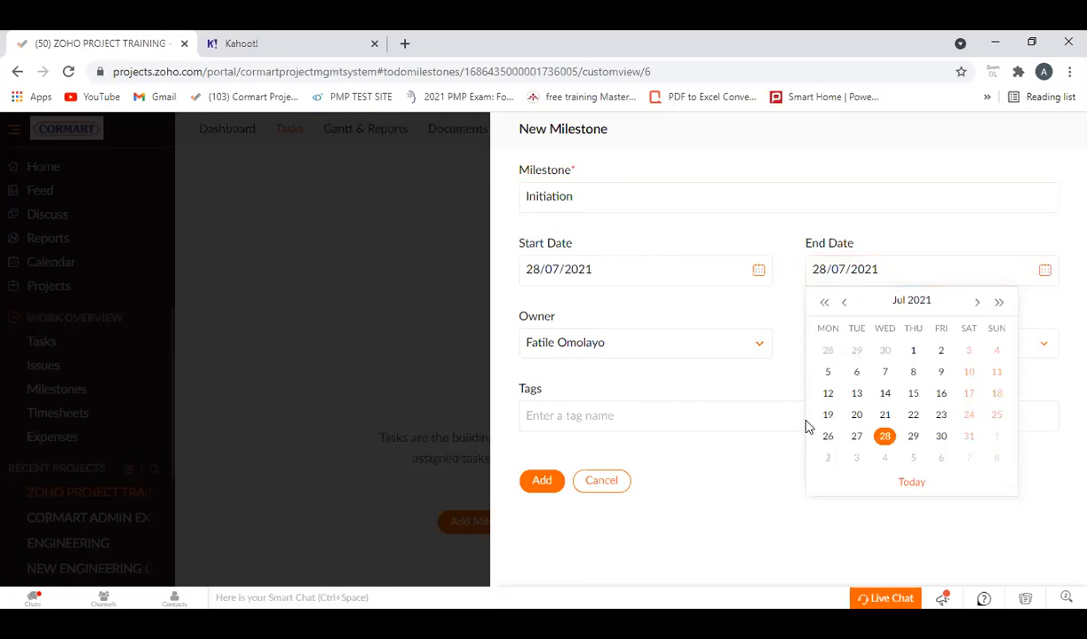
click(976, 304)
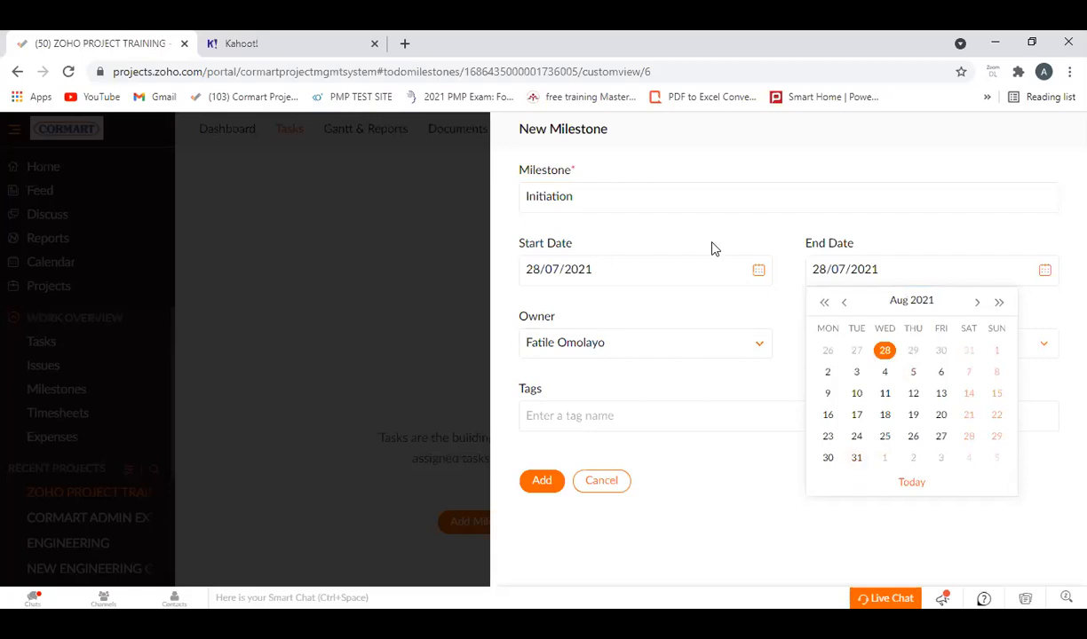
click(756, 272)
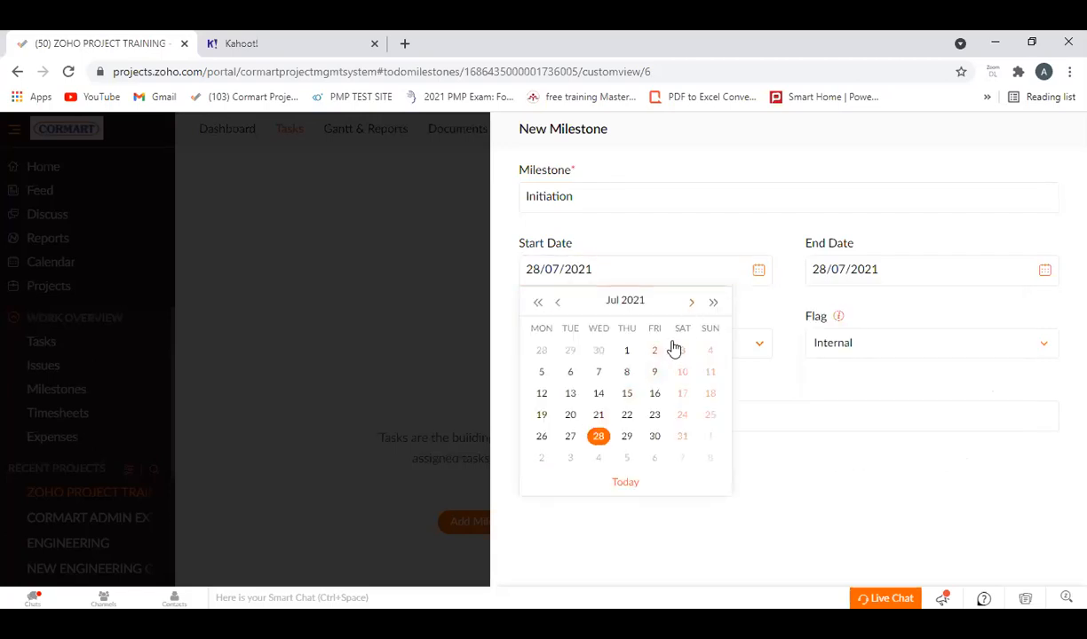
click(626, 351)
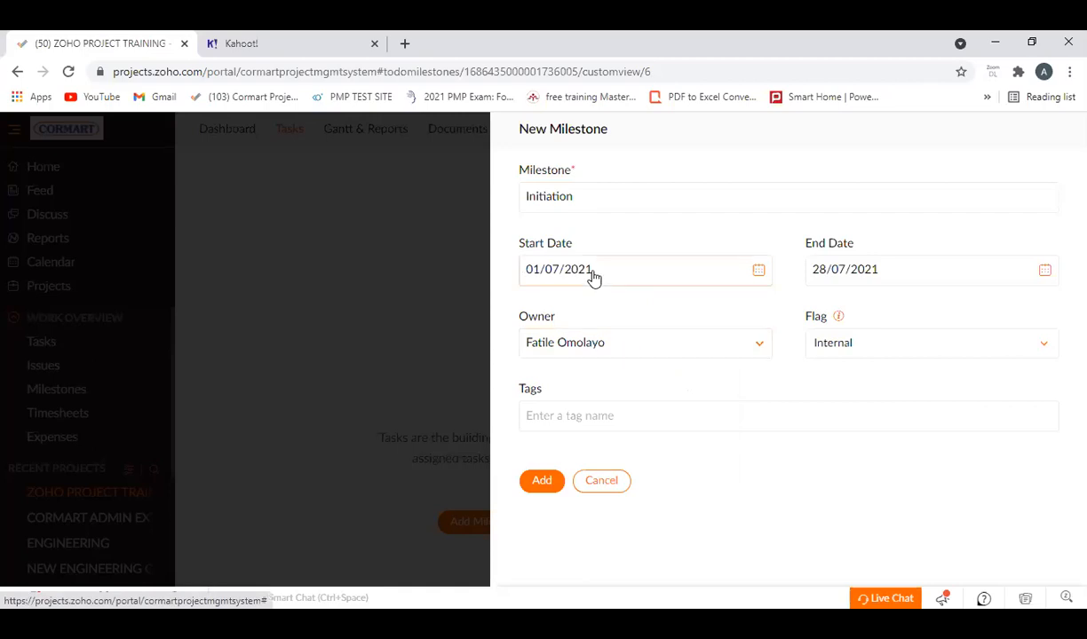
Set the Initiation milestone's start date to 02/08/2021 and its end date to 31/08/2021.
click(759, 271)
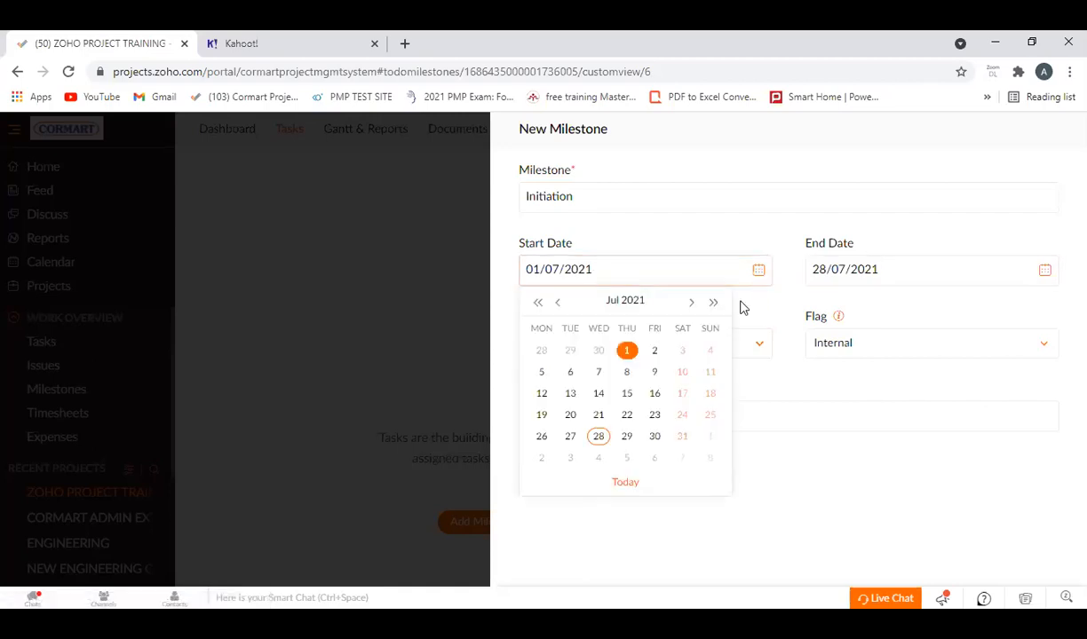
click(692, 303)
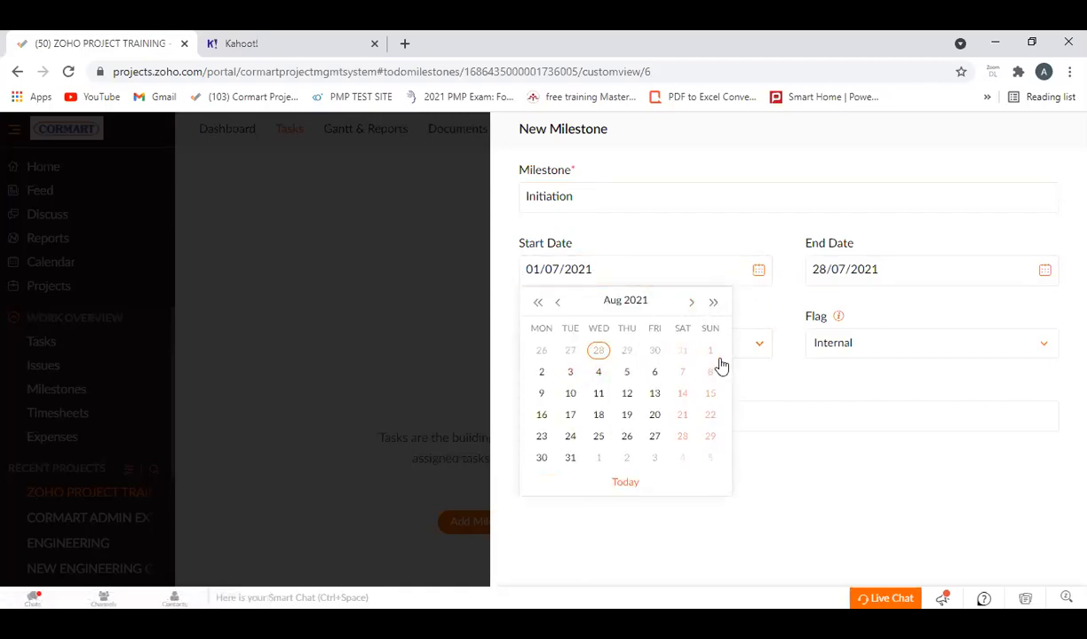
click(542, 373)
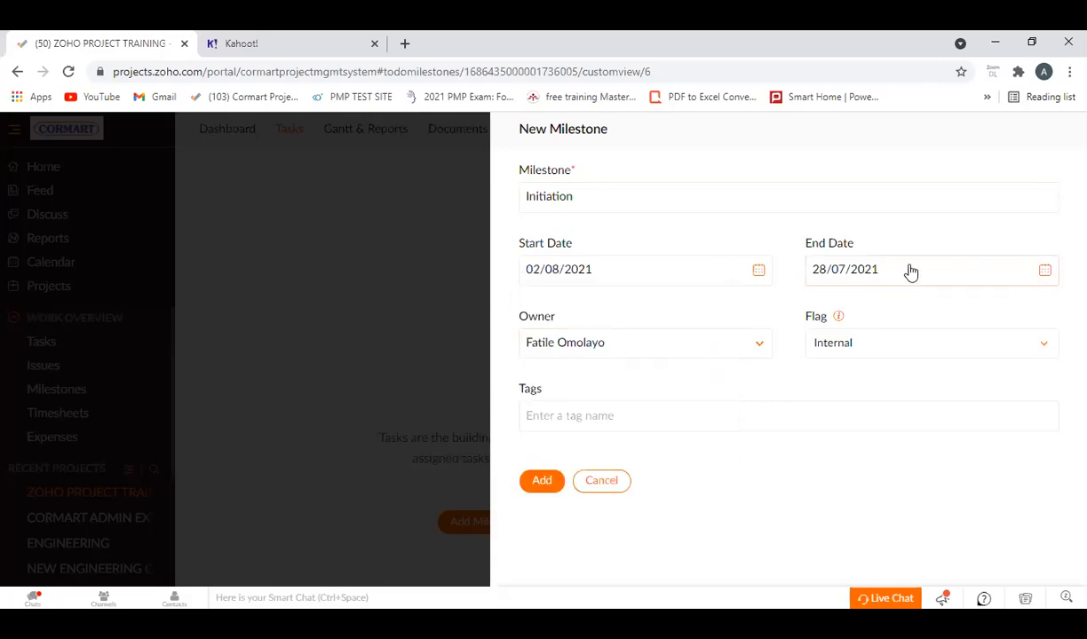
click(1044, 276)
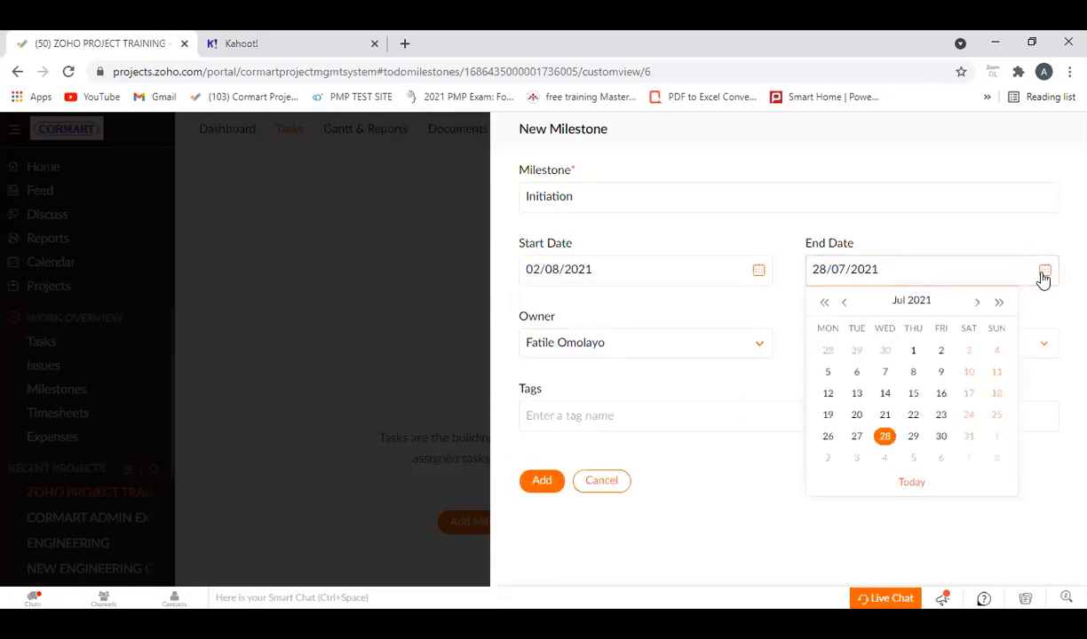
click(977, 302)
click(855, 458)
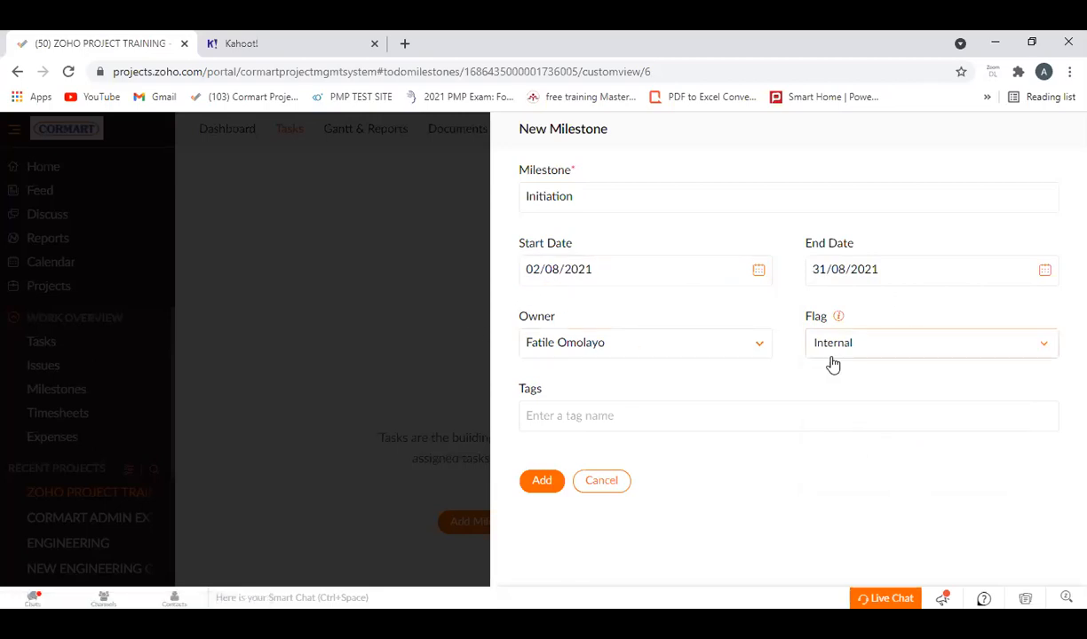
Choose Internal as the Initiation milestone's flag and add the milestone to the project.
click(1041, 346)
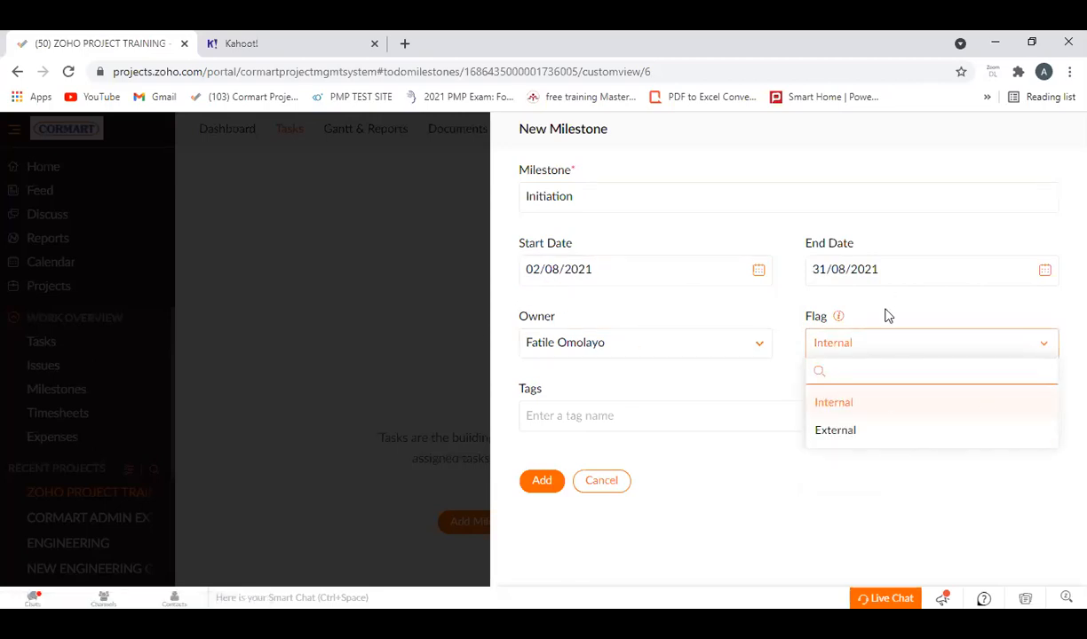
click(835, 406)
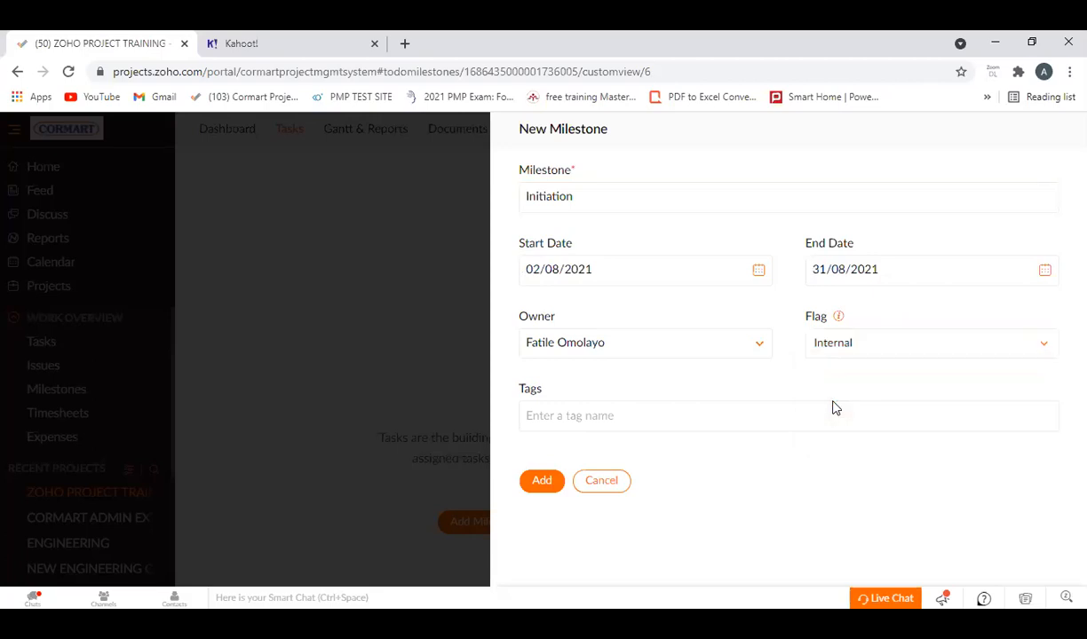
click(545, 485)
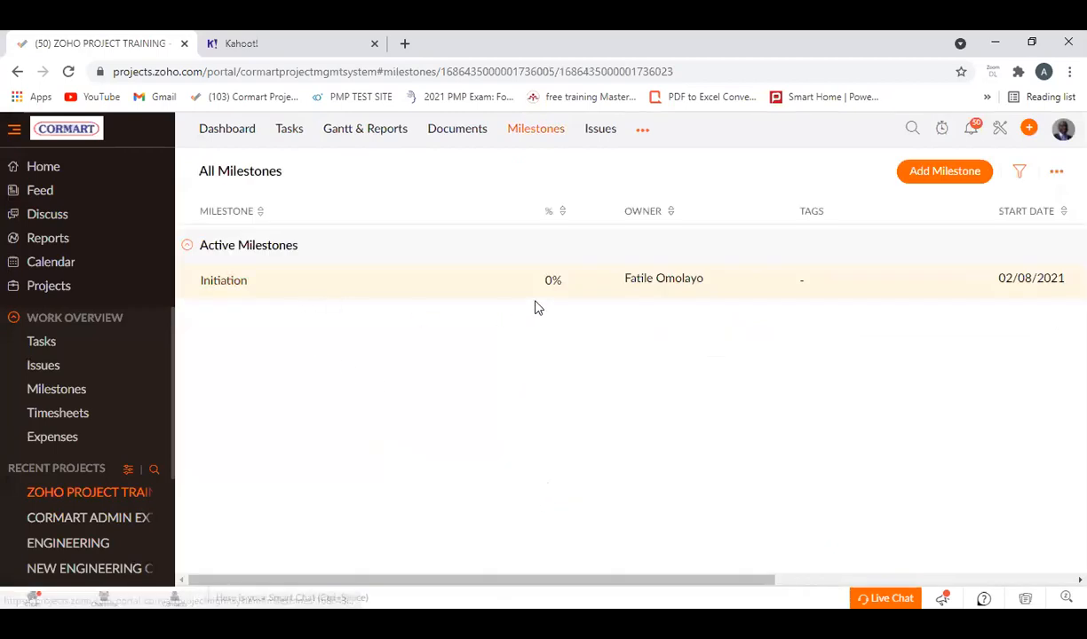
Start a new milestone named "Planning" and set its start date to 01/09/2021.
click(941, 174)
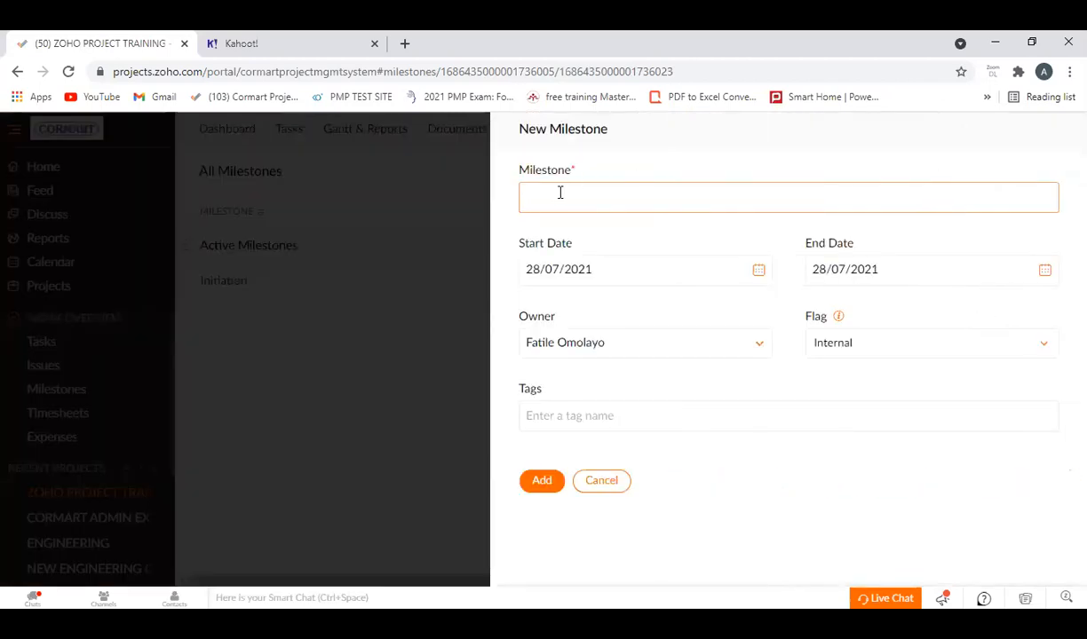
text(Planning)
click(754, 272)
click(691, 305)
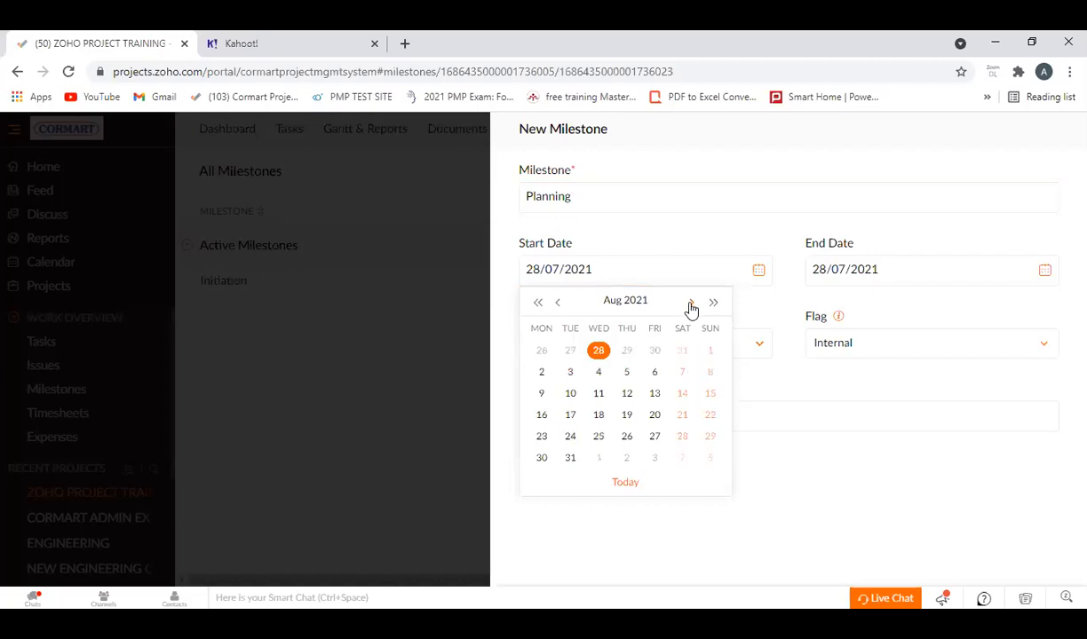
click(692, 305)
click(601, 353)
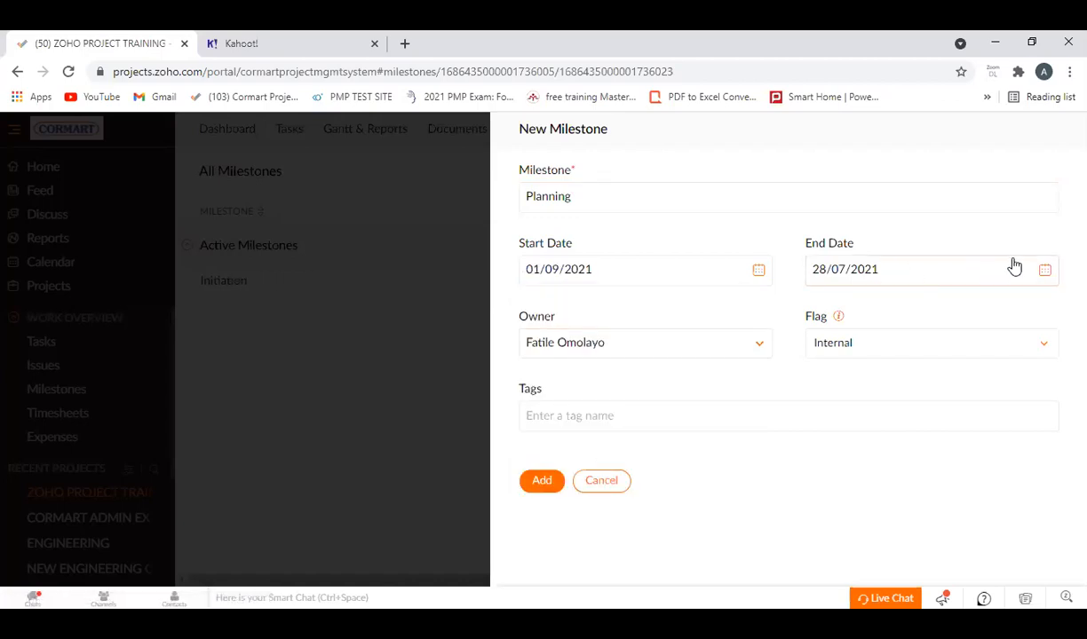
Set the Planning milestone's end date to 30/09/2021, add it, and return to the list of all milestones.
click(1044, 272)
click(976, 304)
click(976, 304)
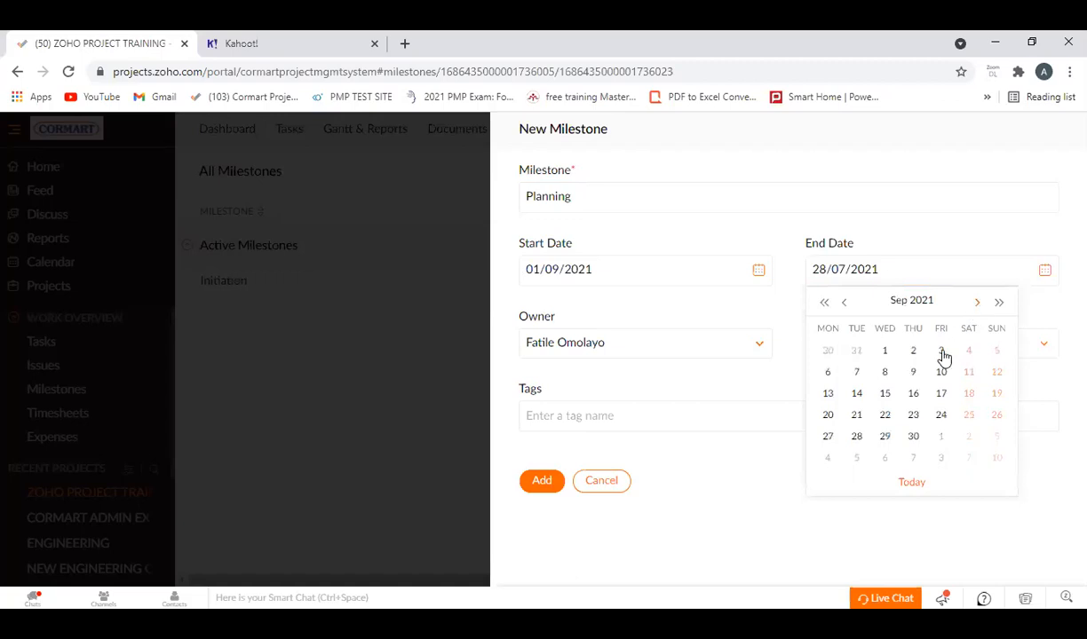
click(914, 437)
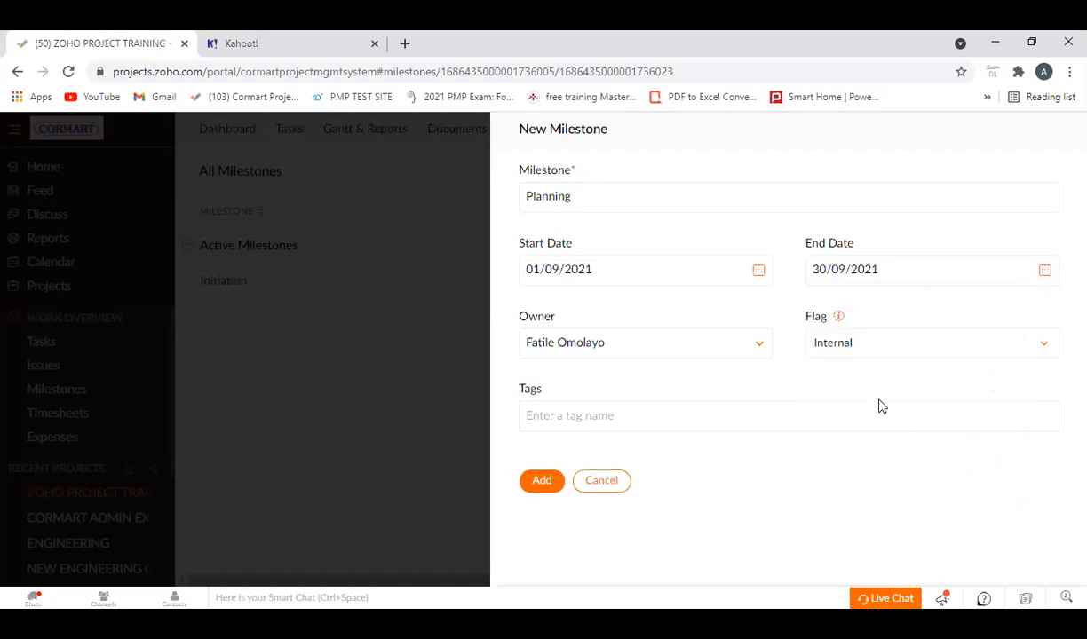
click(544, 488)
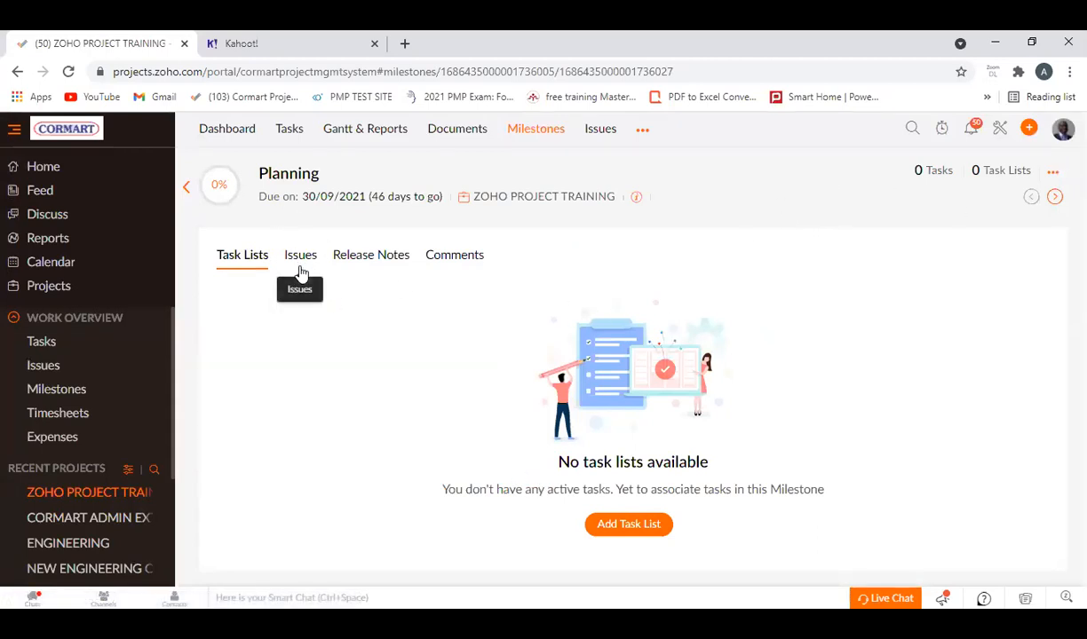
click(186, 187)
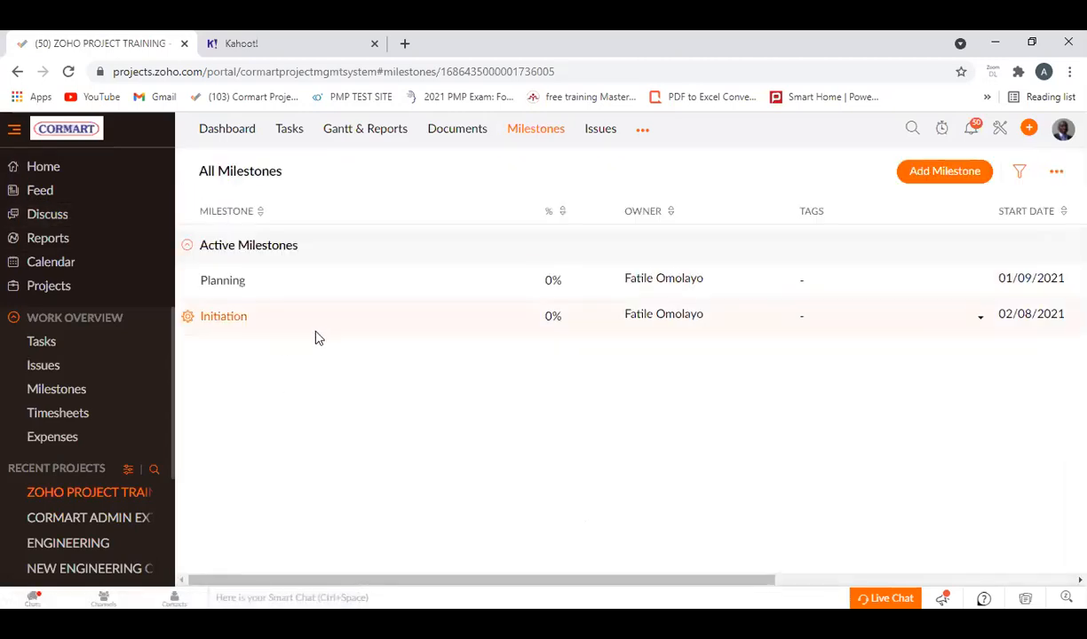
right_click(279, 378)
click(240, 380)
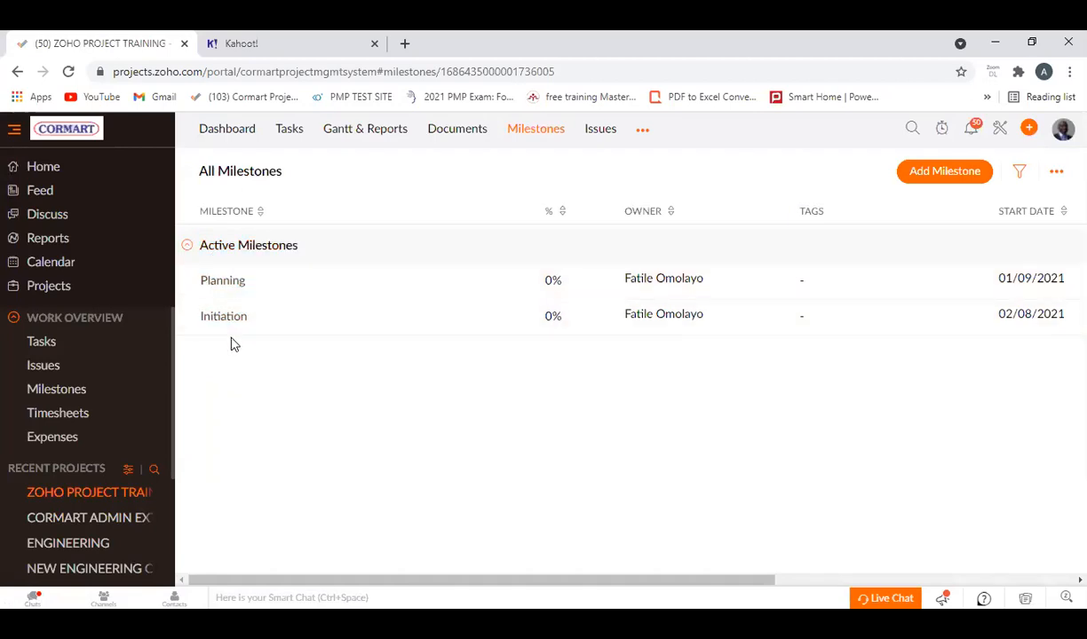
Start a new milestone named "Execution" and set its start date to 01/10/2021.
click(942, 172)
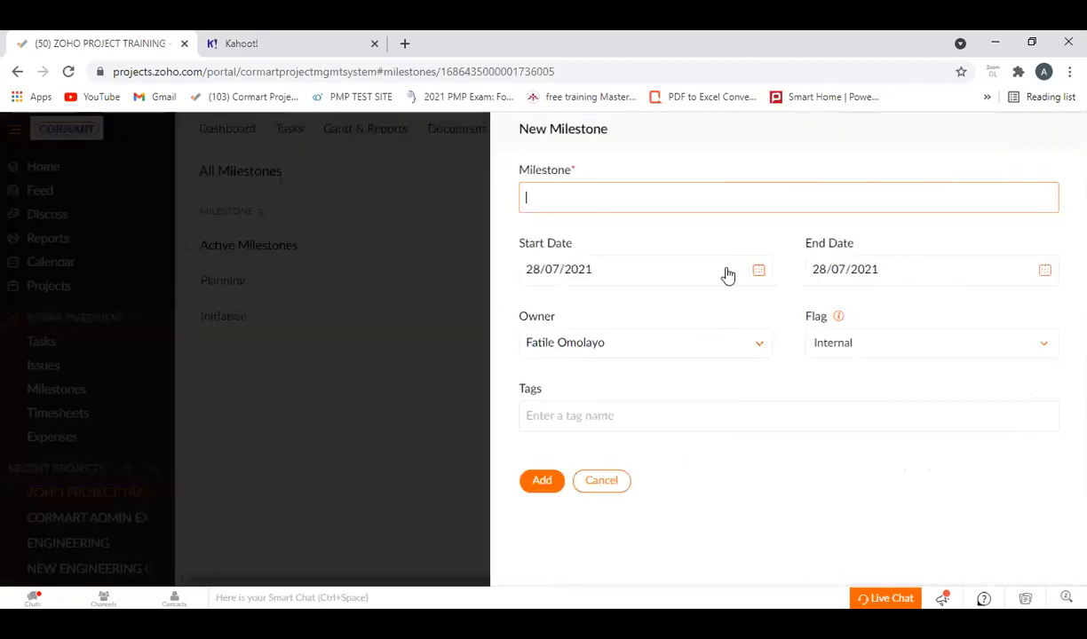
text(Execution)
click(758, 272)
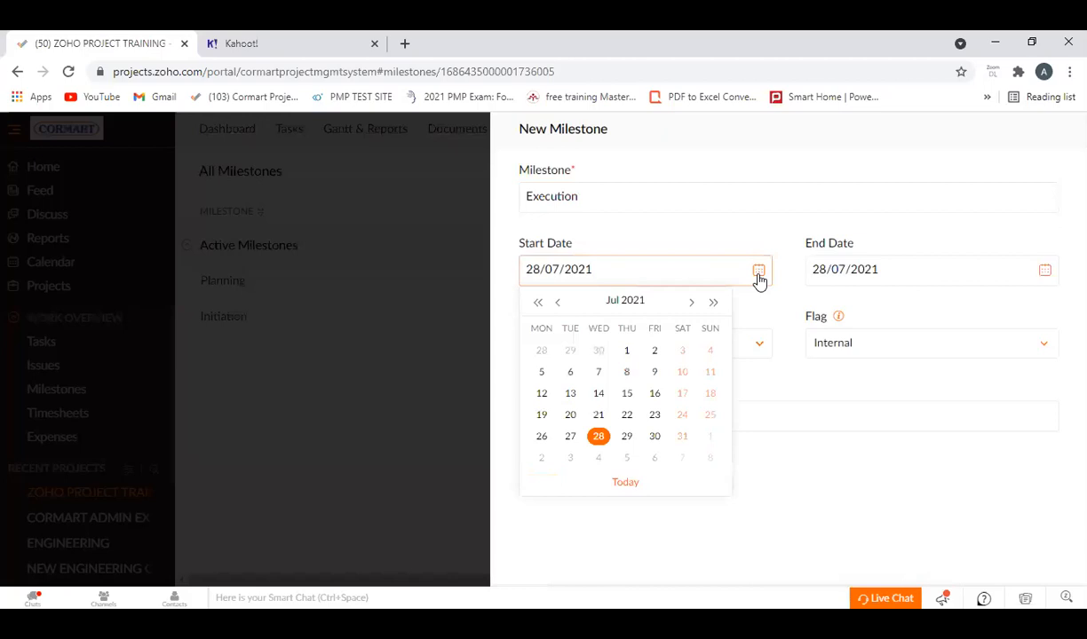
click(692, 302)
click(692, 302)
click(695, 304)
click(652, 353)
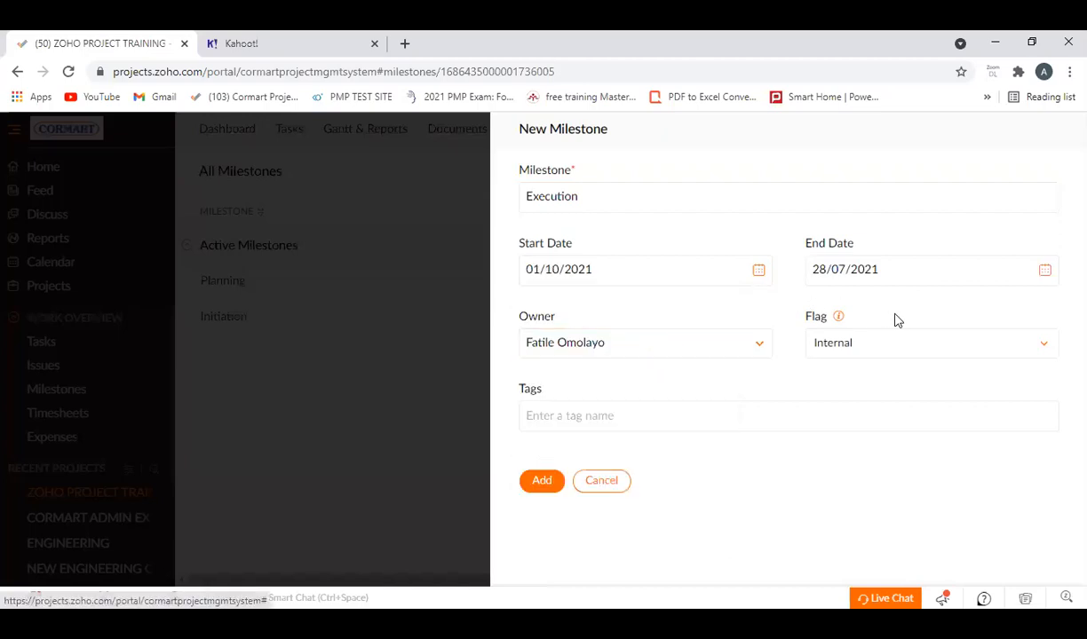
Set the Execution milestone's end date to 30/10/2021, add it, and return to the list of all milestones.
click(936, 276)
click(976, 303)
click(976, 304)
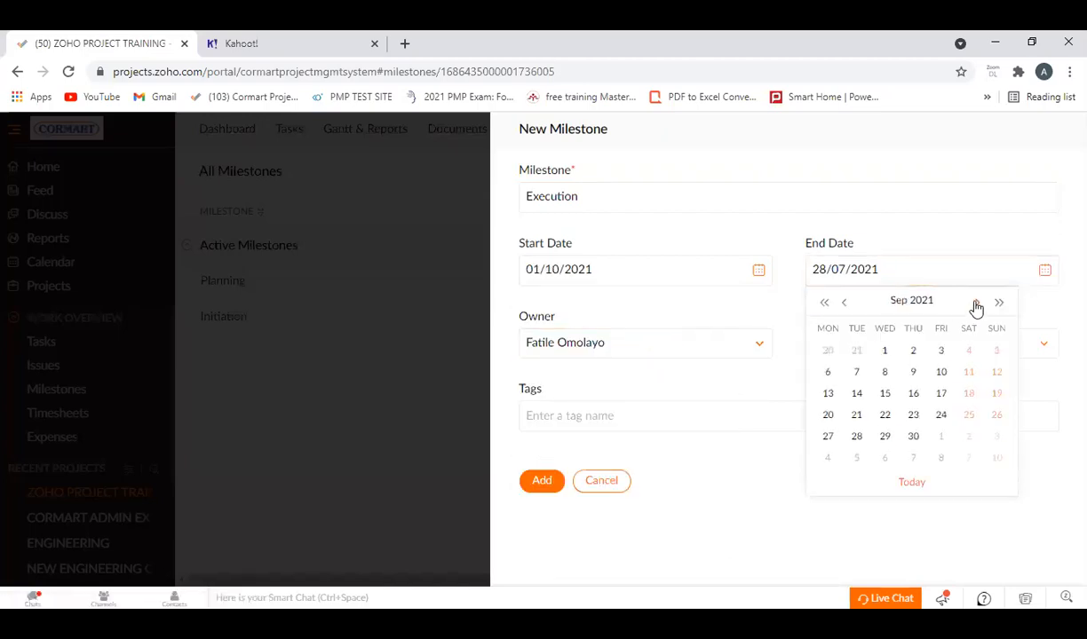
click(975, 304)
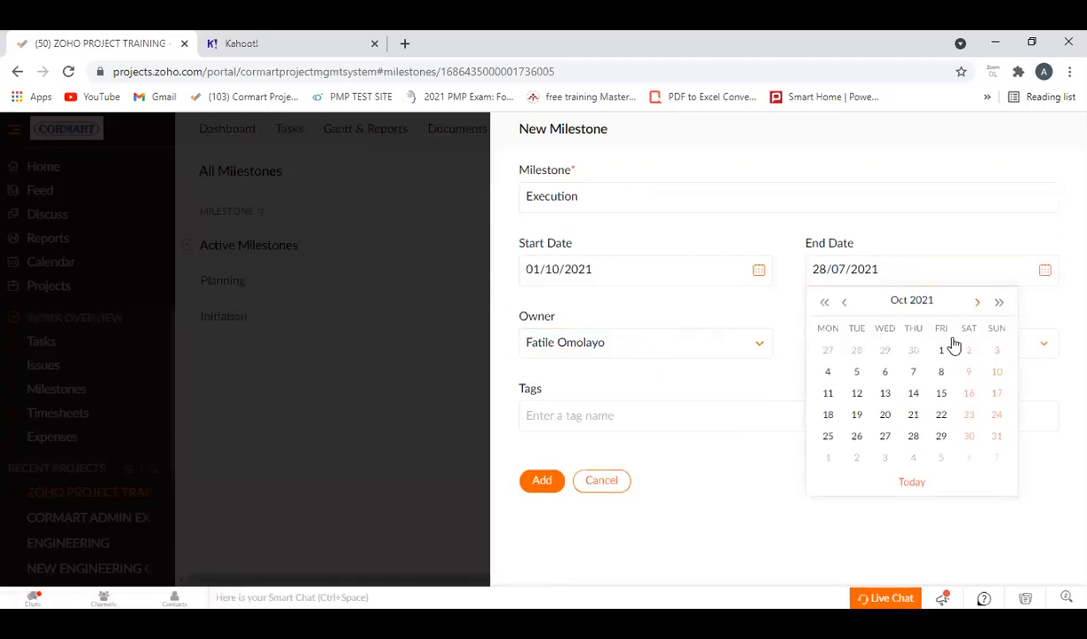
click(967, 438)
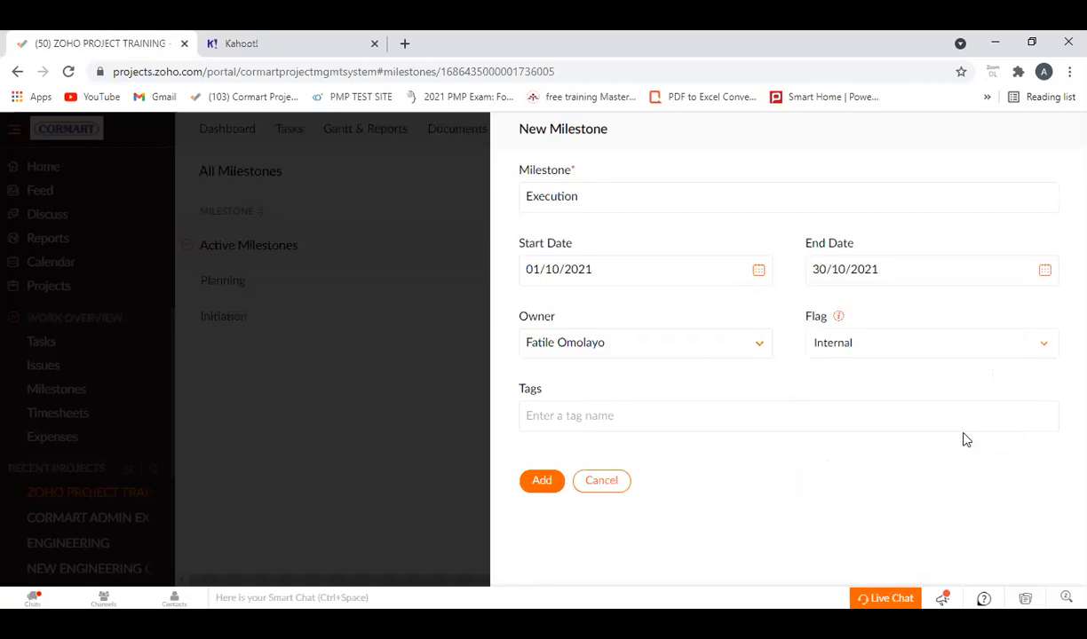
click(543, 484)
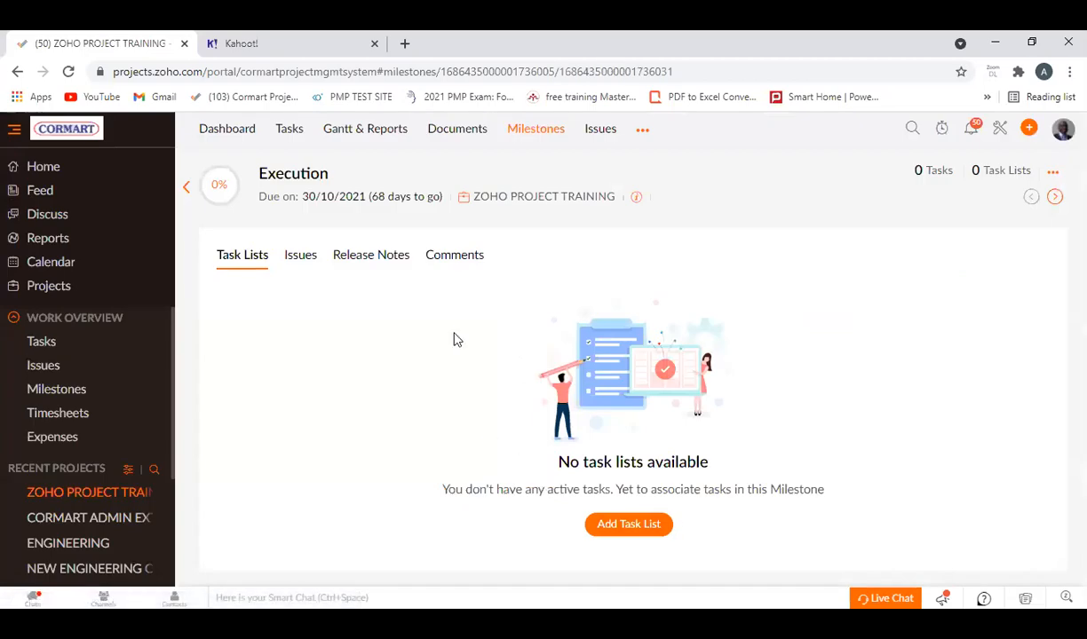
click(186, 186)
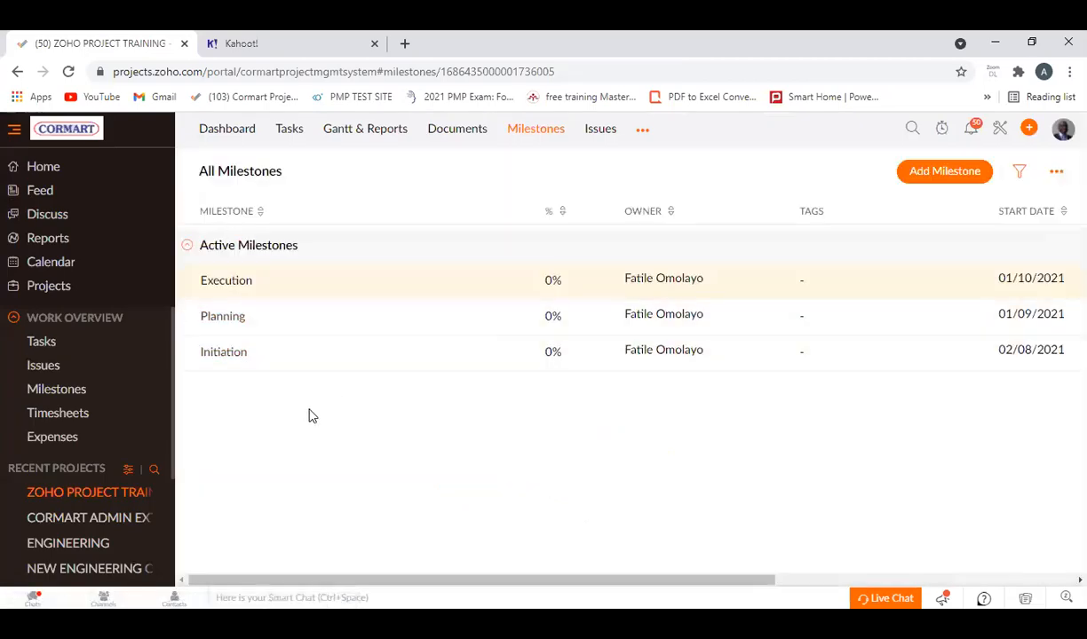
Start a new milestone named "Monitoring and control" and set its start date to 01/11/2021.
click(951, 175)
click(608, 193)
text(Moni)
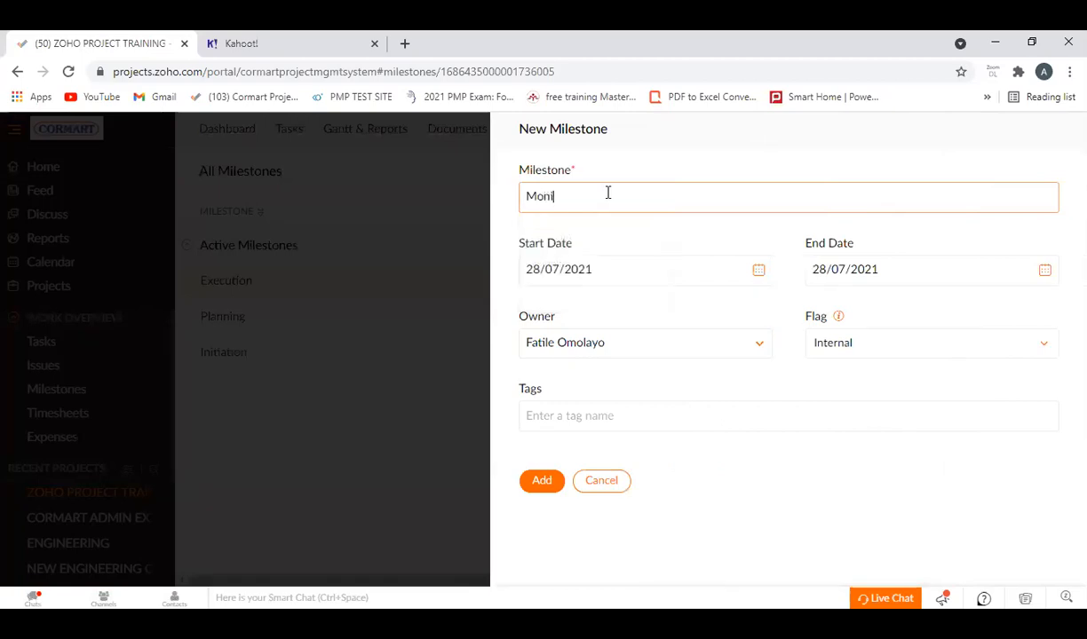
text(toring and control)
click(758, 270)
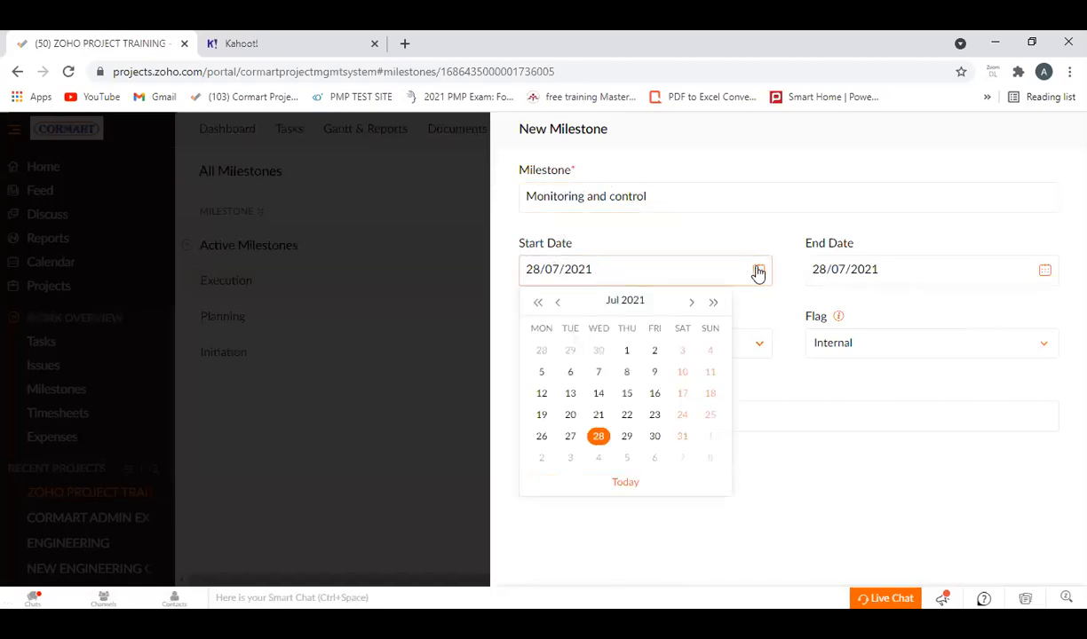
click(690, 305)
click(688, 306)
click(689, 306)
click(689, 306)
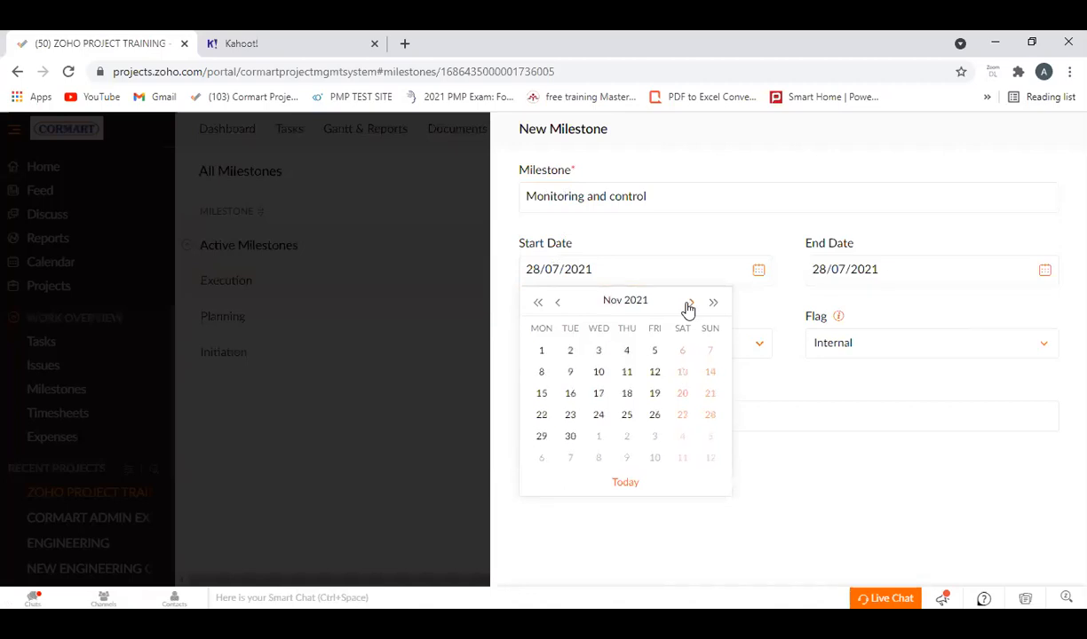
click(541, 352)
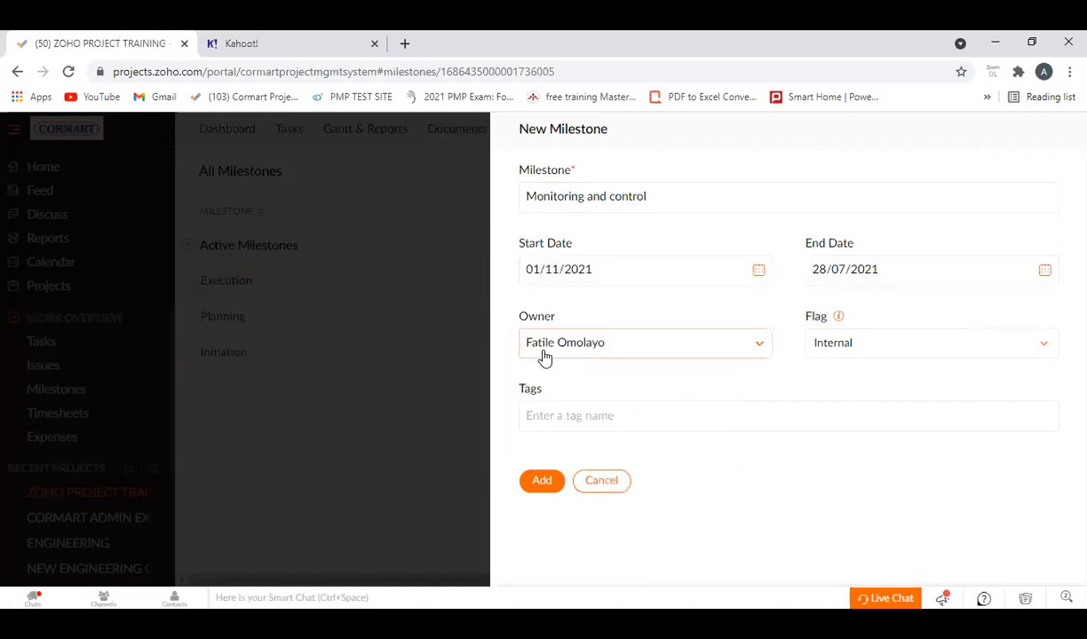
Set the Monitoring and control milestone's end date to 30/11/2021, add it, and return to the list of all milestones.
click(1044, 271)
click(977, 304)
click(978, 304)
click(977, 304)
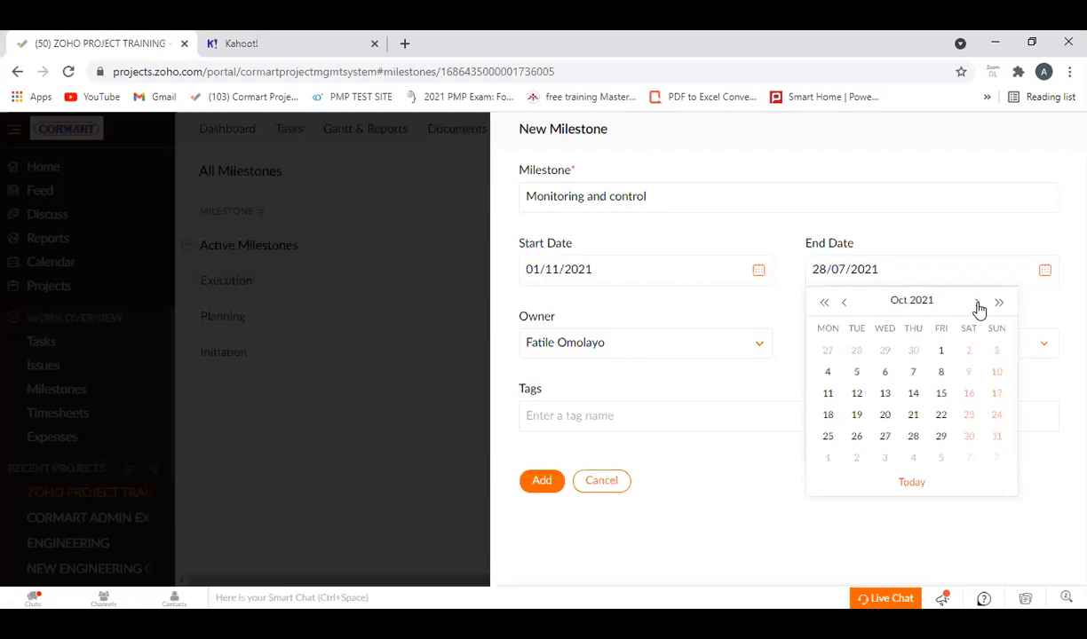
click(977, 305)
click(856, 436)
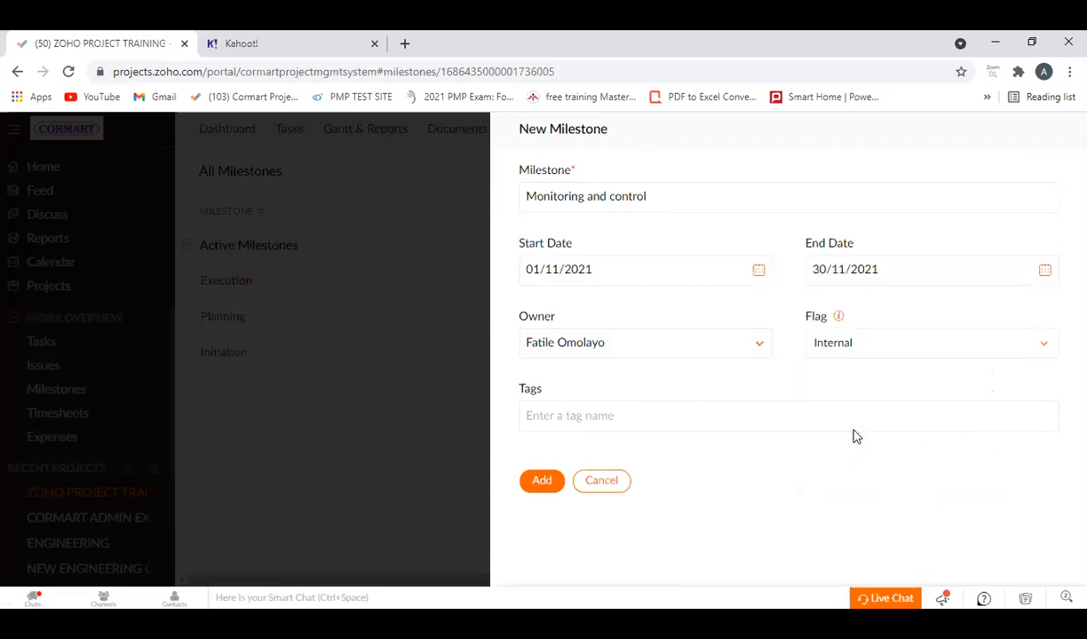
click(542, 482)
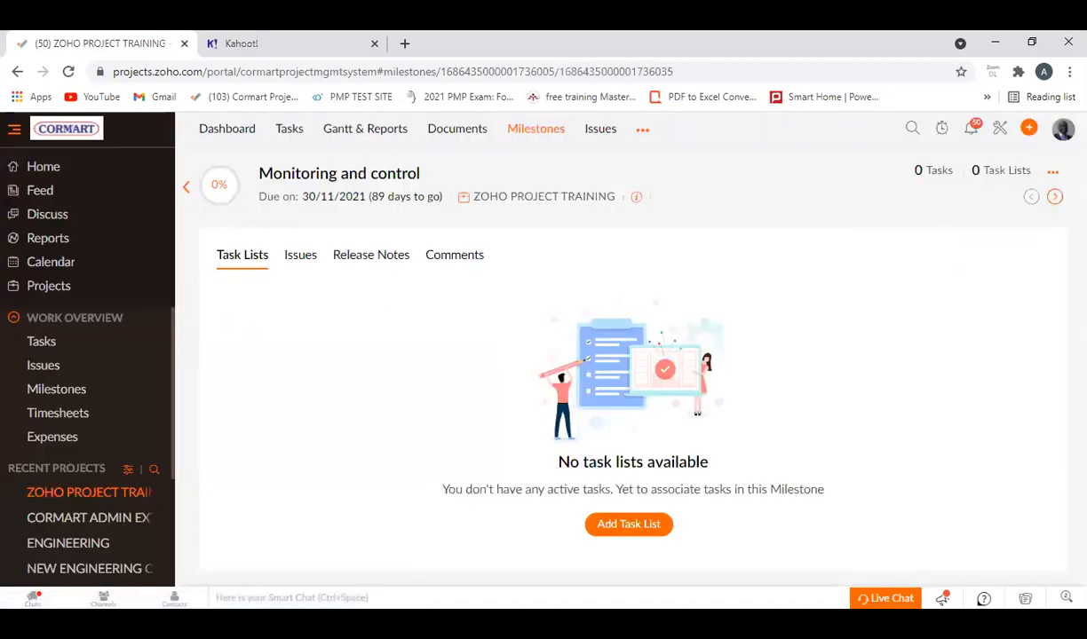
click(186, 187)
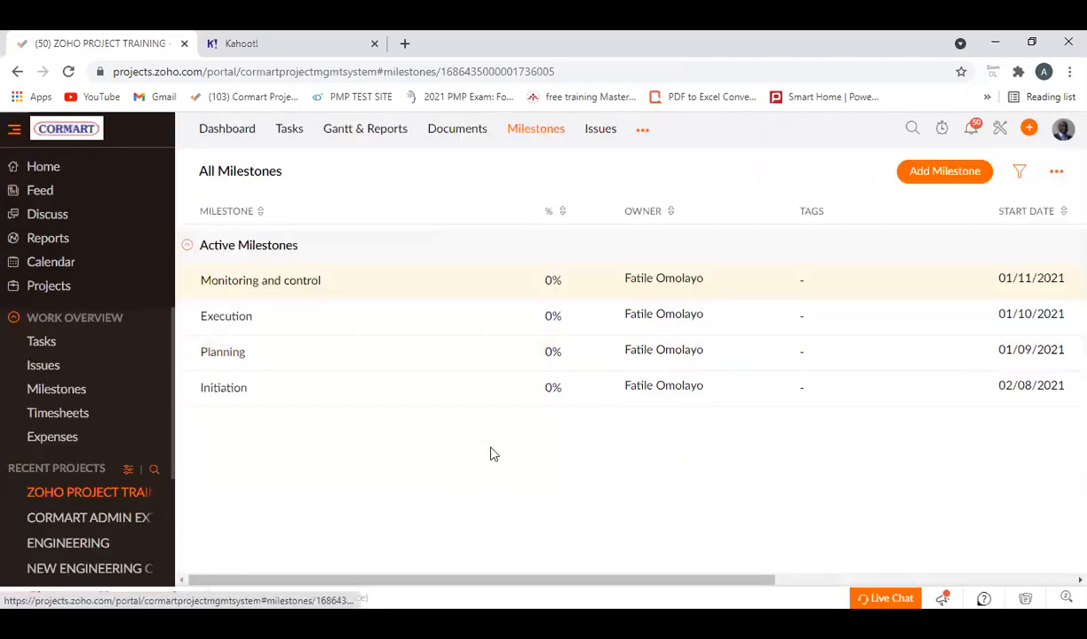
Start a new milestone named "Close out" and set its start date to 01/12/2021.
click(935, 173)
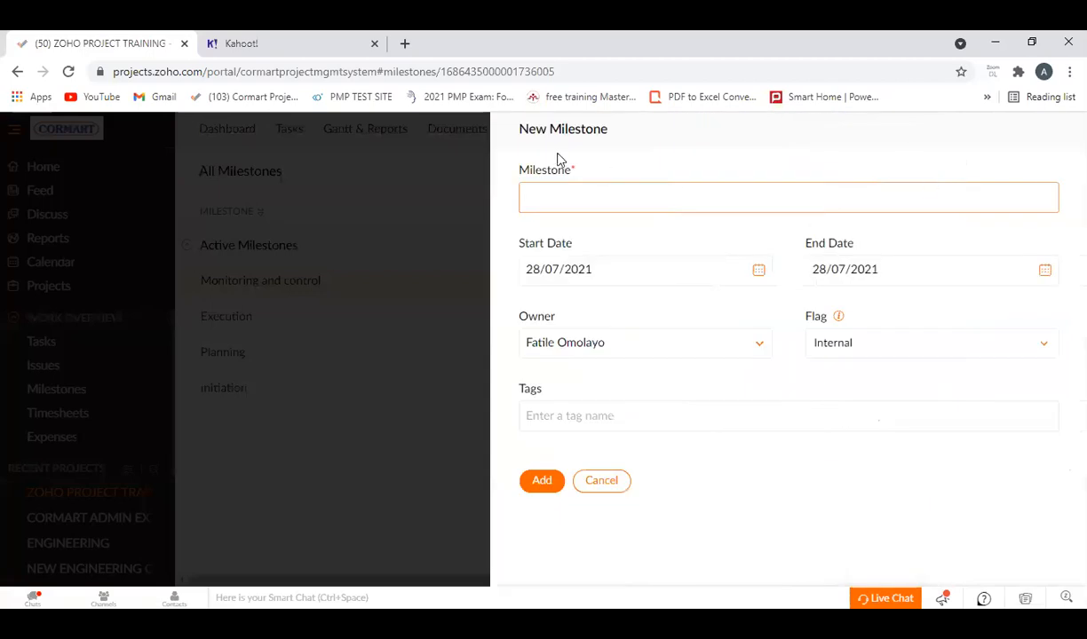
click(568, 200)
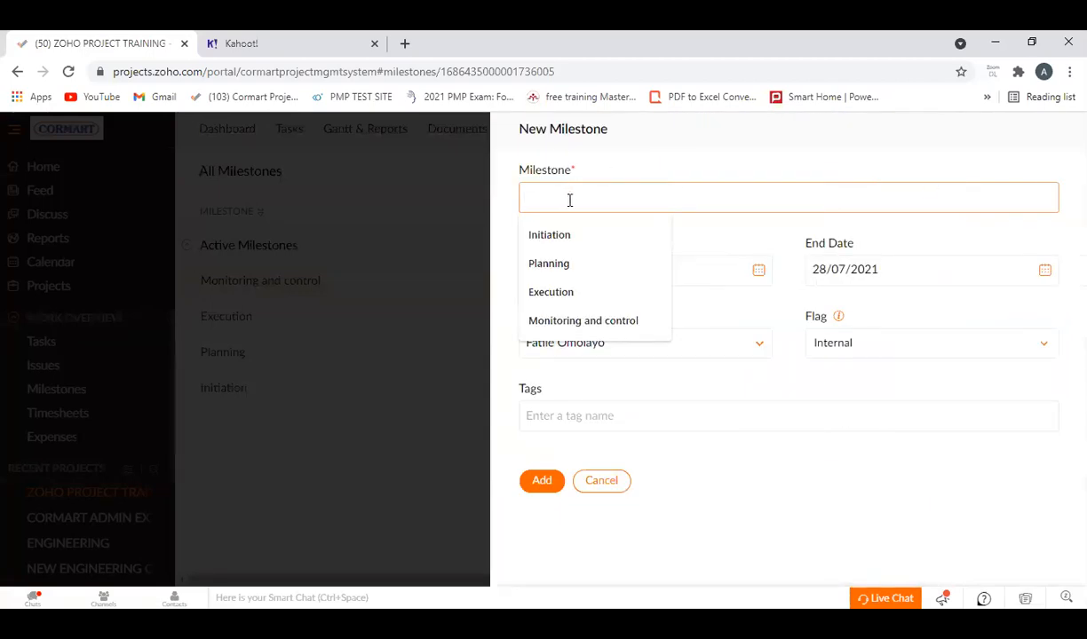
text(Qlose out)
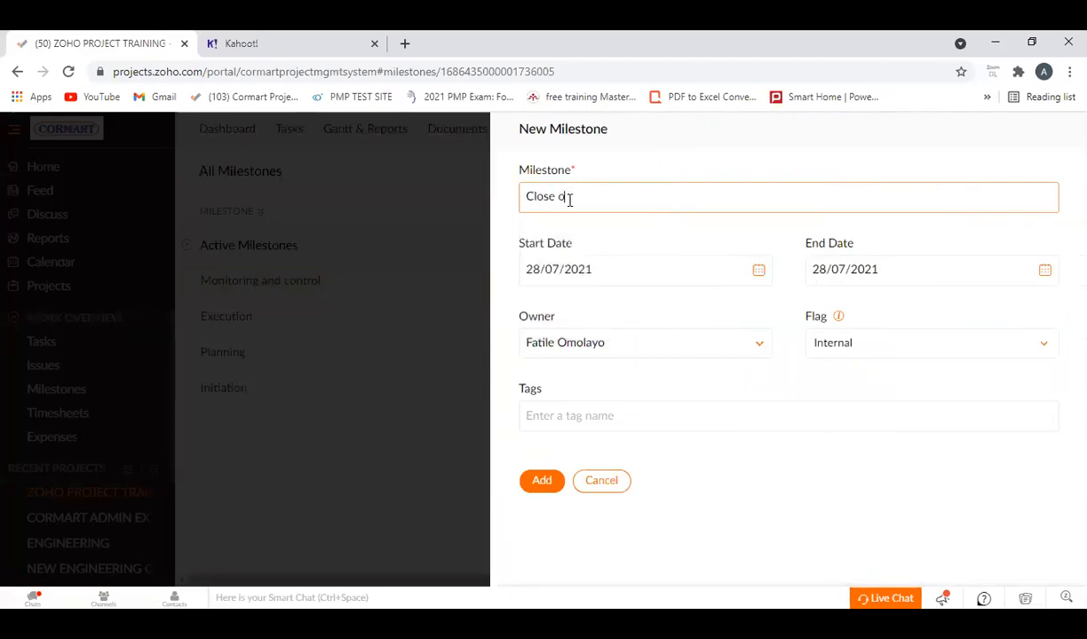
click(760, 273)
click(692, 304)
click(693, 304)
click(693, 304)
click(692, 304)
click(692, 304)
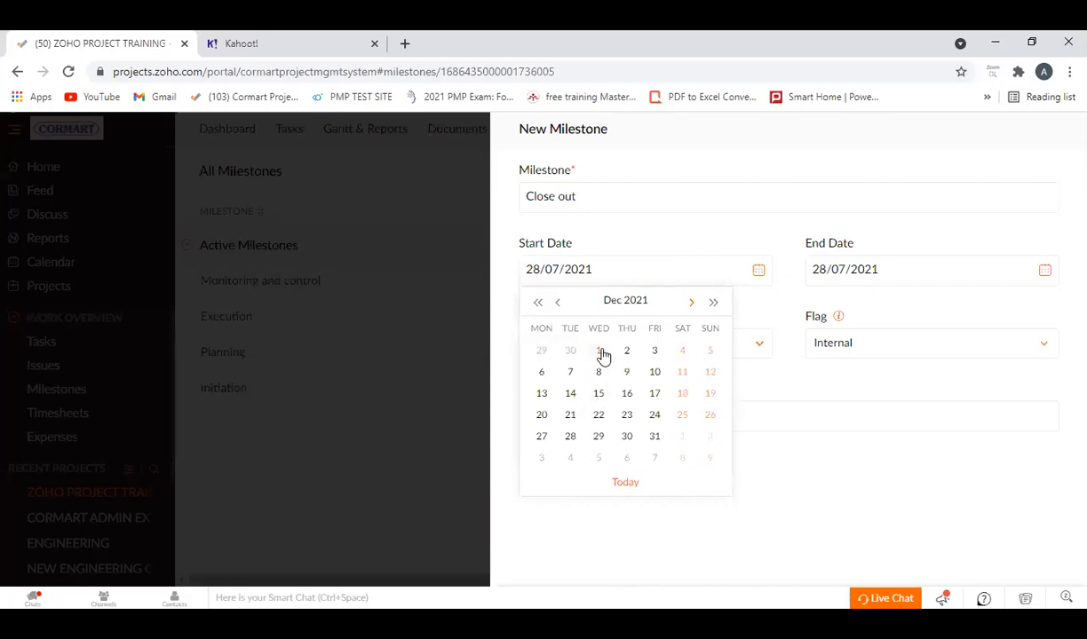
click(599, 352)
Set the Close out milestone's end date to 23/12/2021, add it, and return to the list of all milestones.
click(977, 278)
click(975, 304)
click(976, 304)
click(976, 304)
click(975, 303)
click(976, 304)
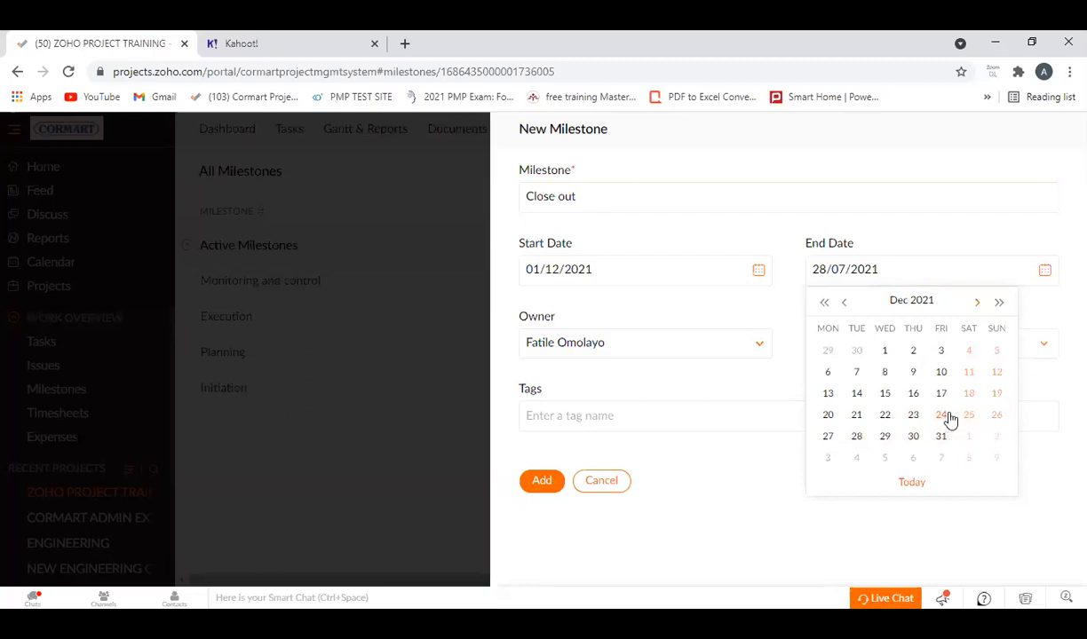
click(915, 416)
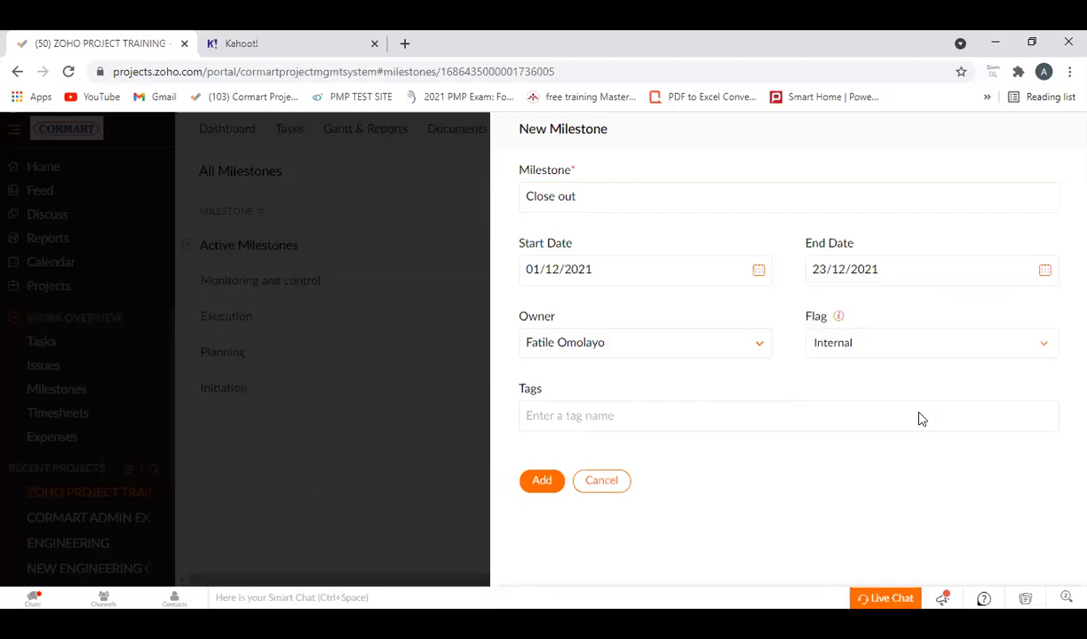
click(535, 480)
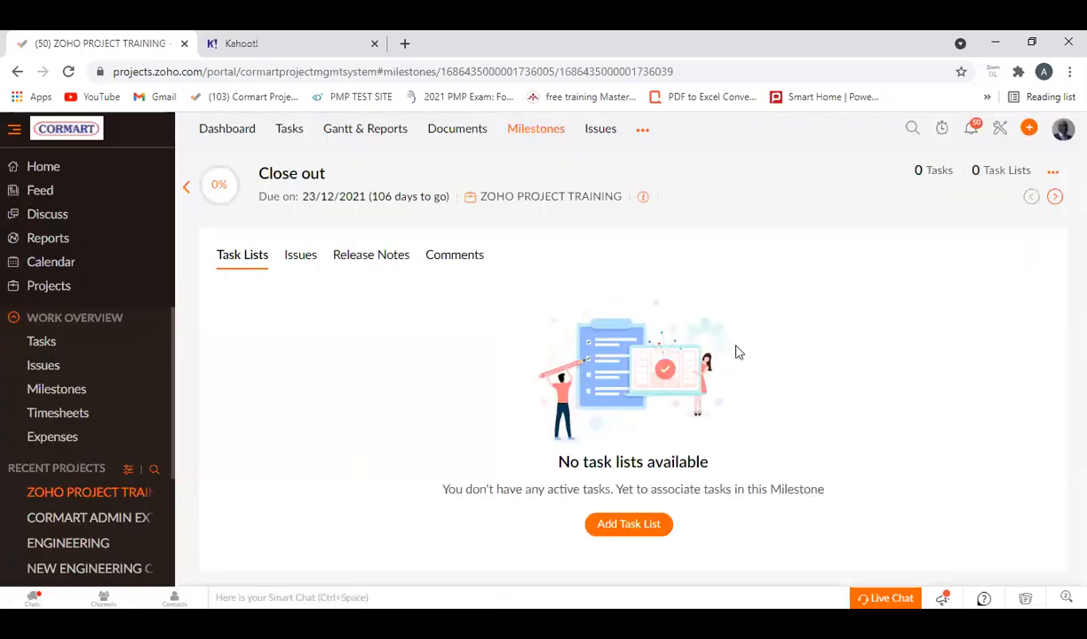
click(187, 188)
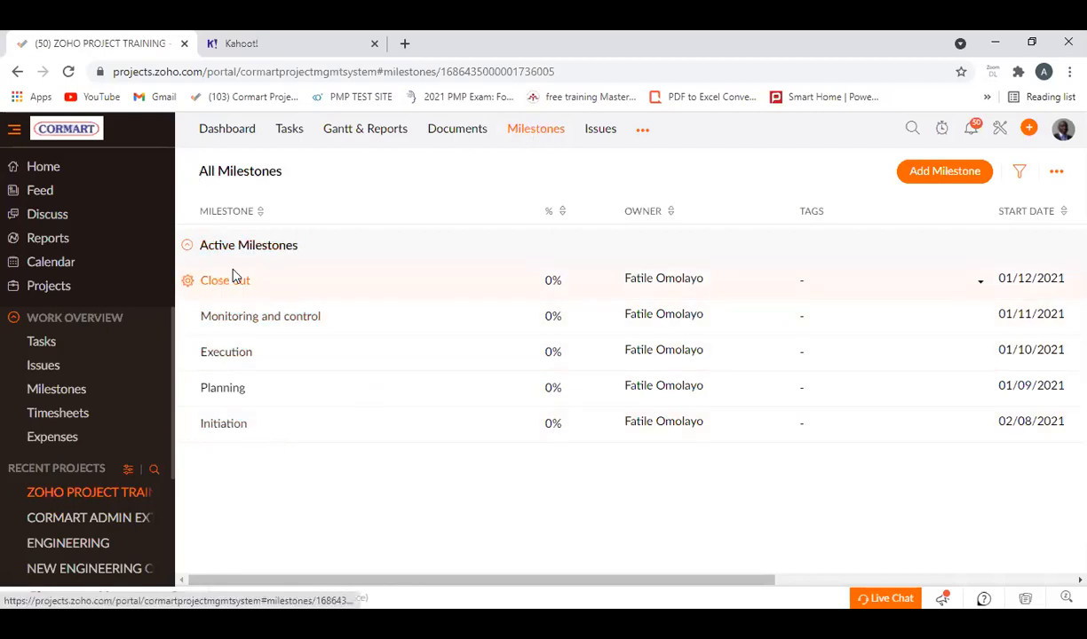
Open the Initiation milestone from the list of active milestones.
click(238, 430)
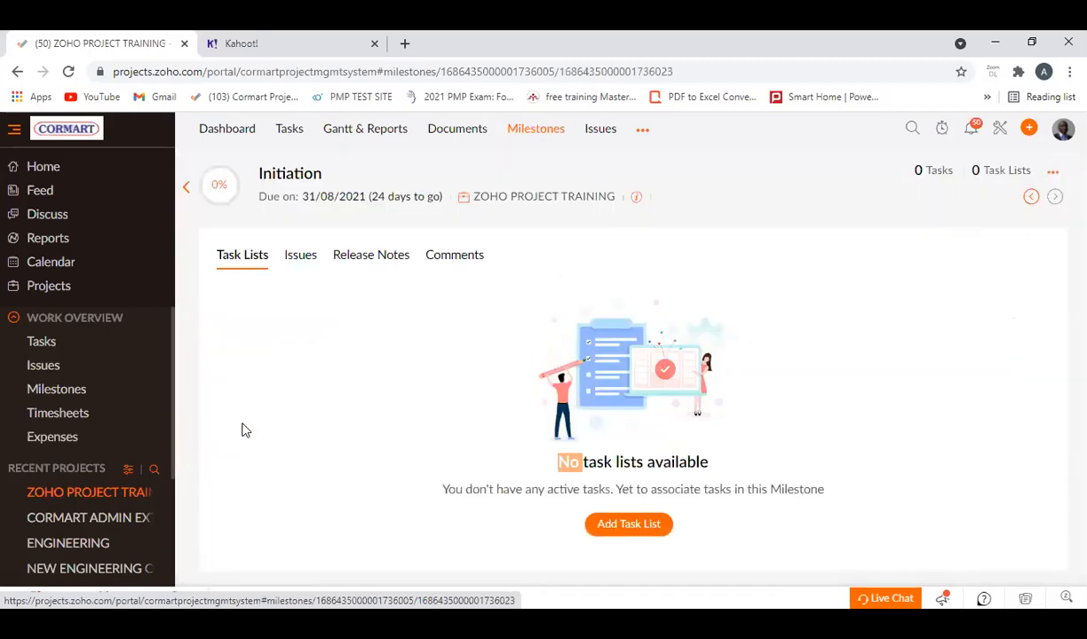
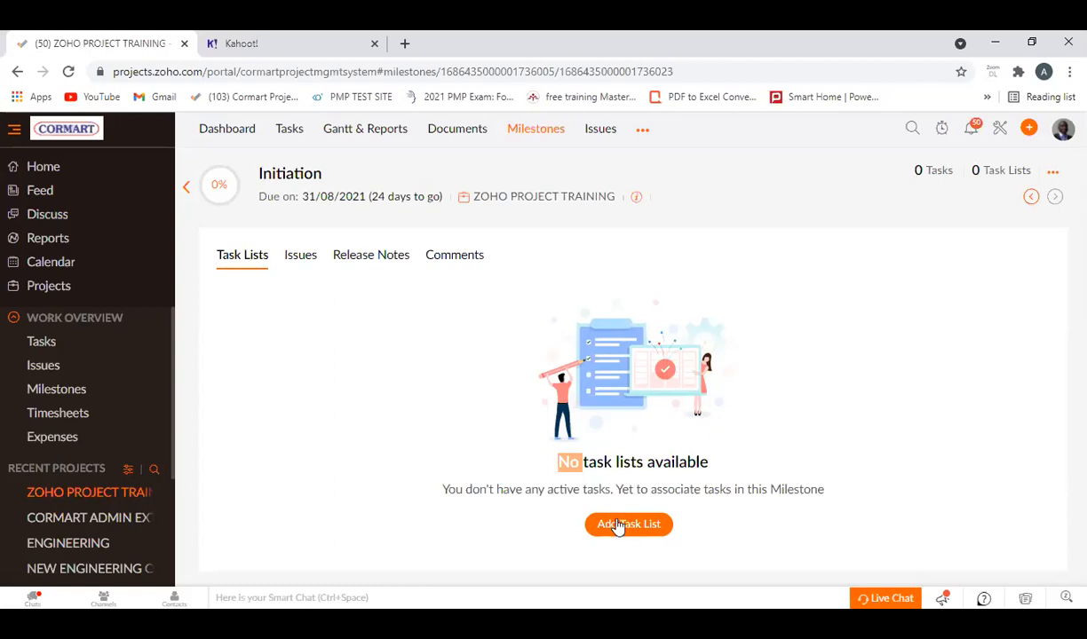
Add a task list named "Initiation activities" to the Initiation milestone and open it.
click(619, 525)
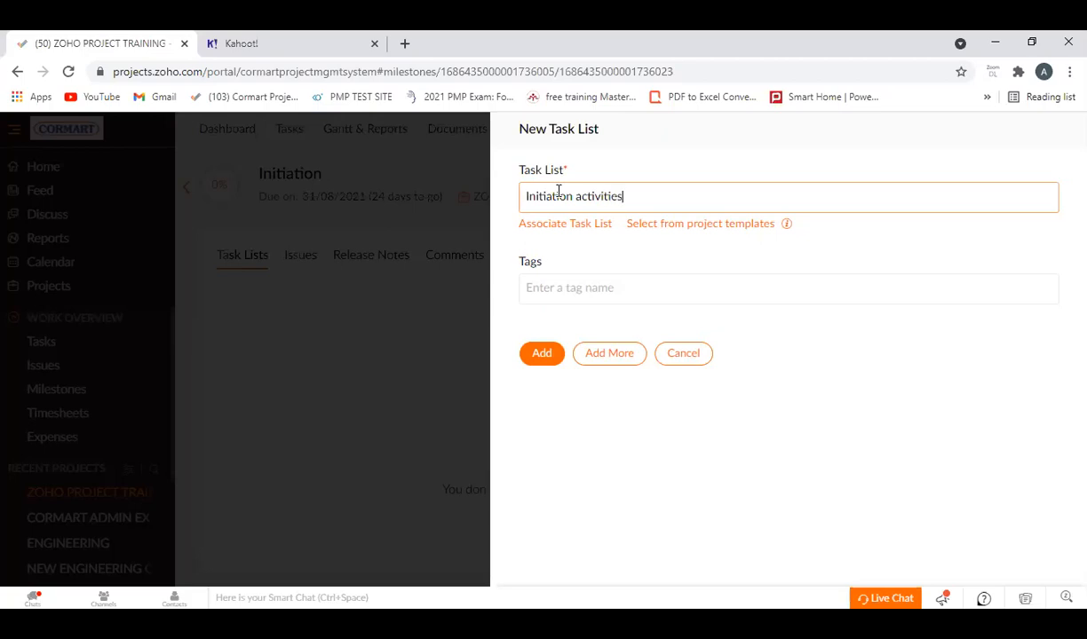
click(542, 354)
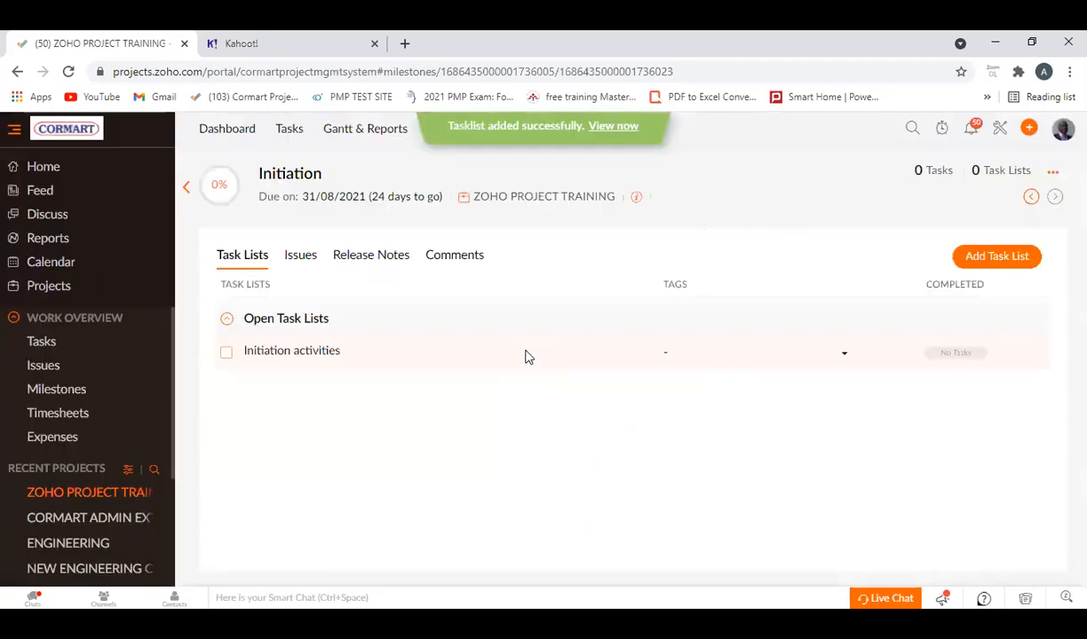
click(291, 351)
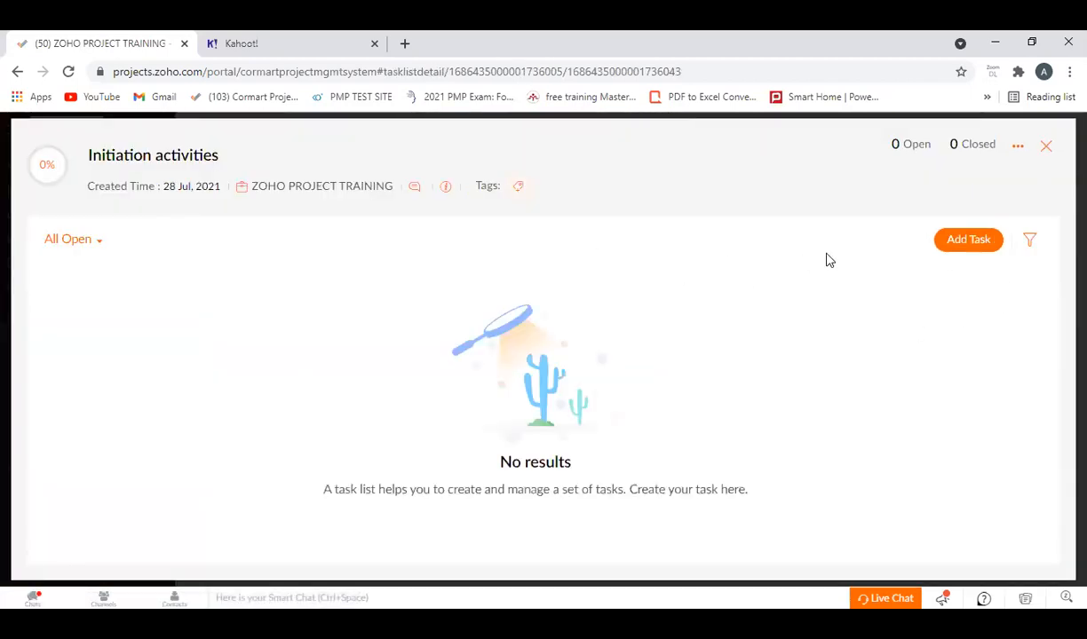
Start a new task named "Project Brief" in the Initiation activities task list and set its start date to 03/08/2021.
click(968, 241)
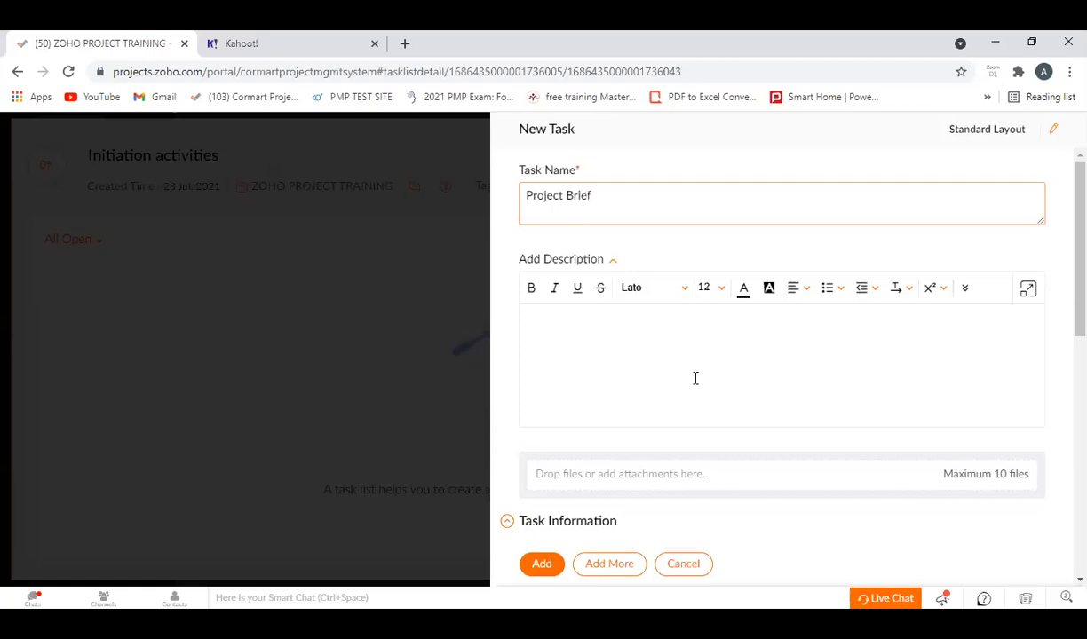
scroll(675, 377, down, 3)
scroll(626, 390, up, 2)
scroll(629, 396, down, 2)
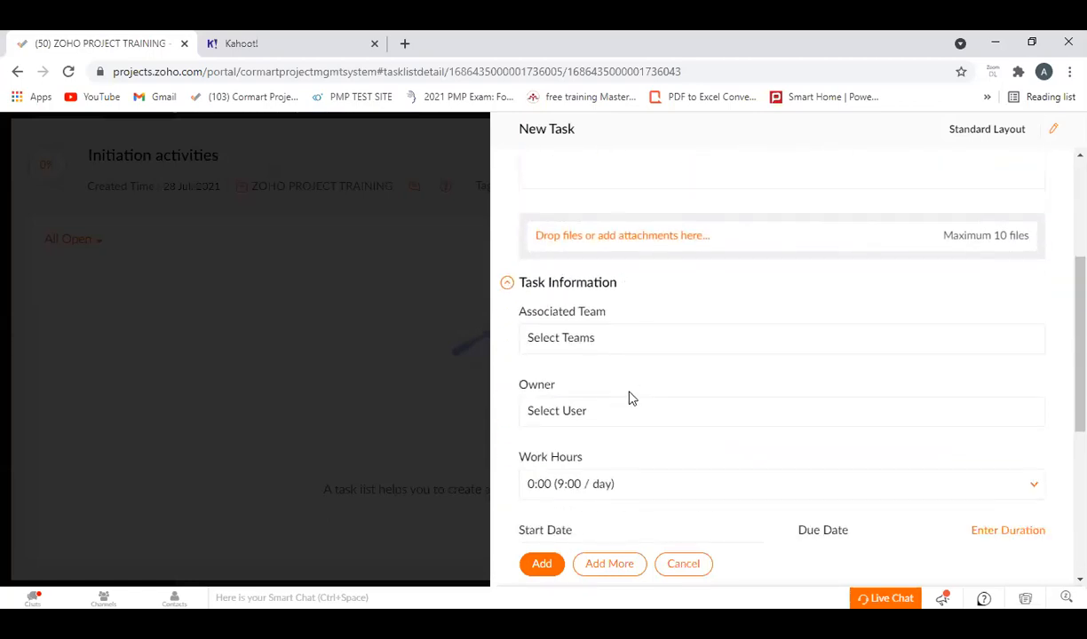
scroll(630, 395, up, 3)
scroll(635, 358, down, 6)
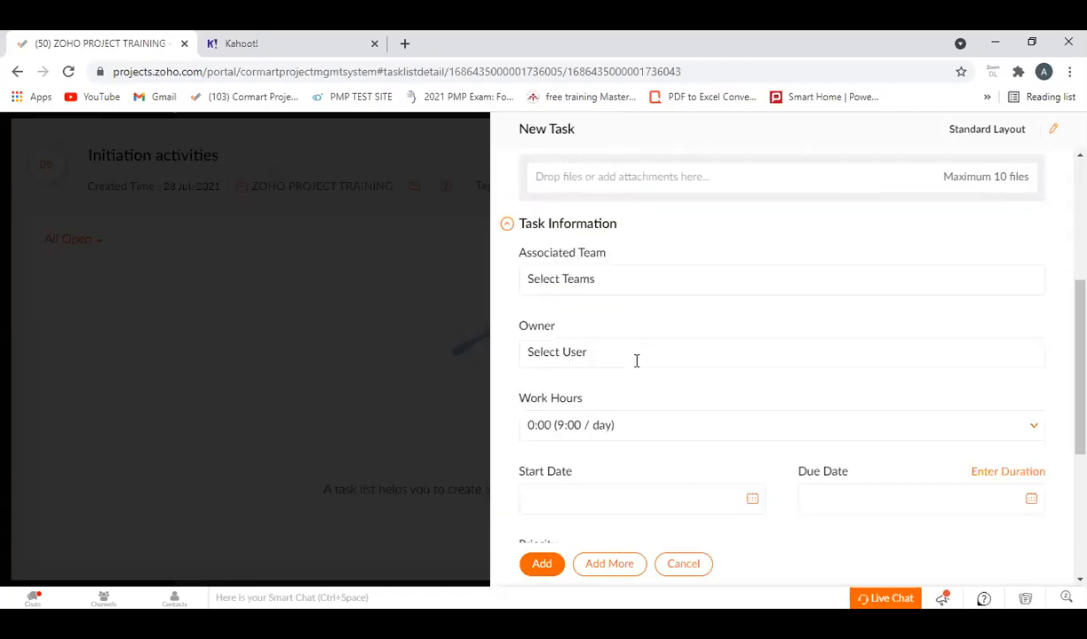
click(752, 319)
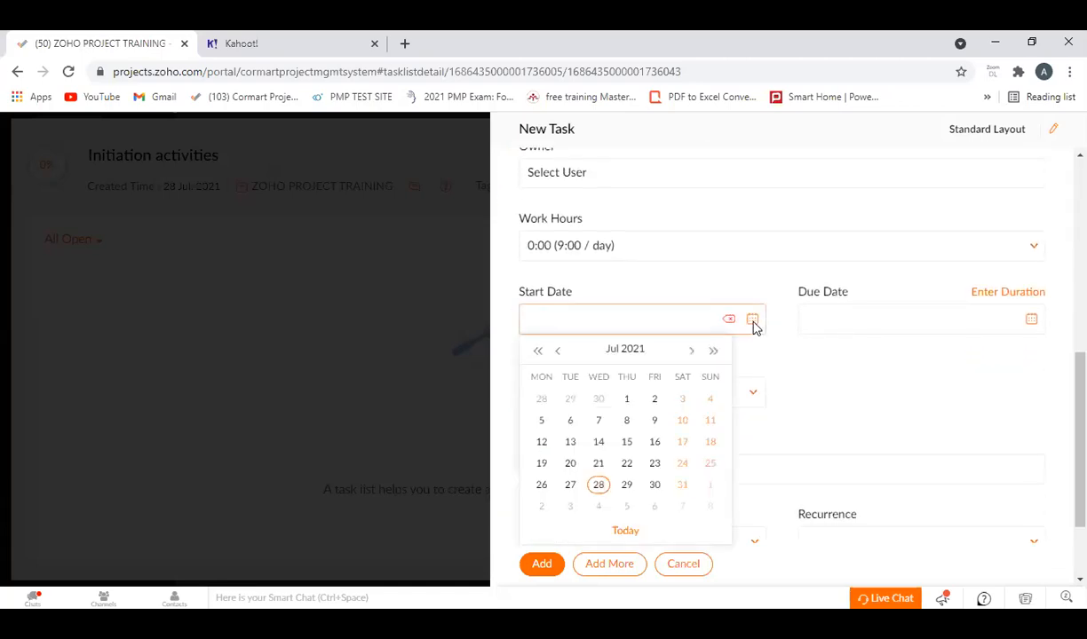
click(627, 400)
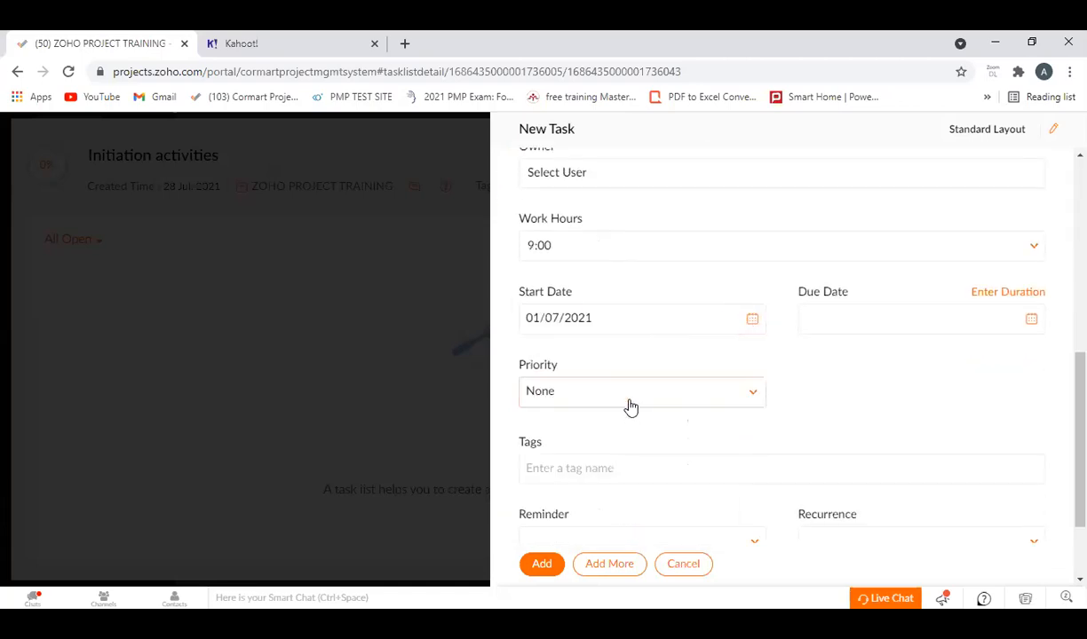
click(751, 319)
click(691, 352)
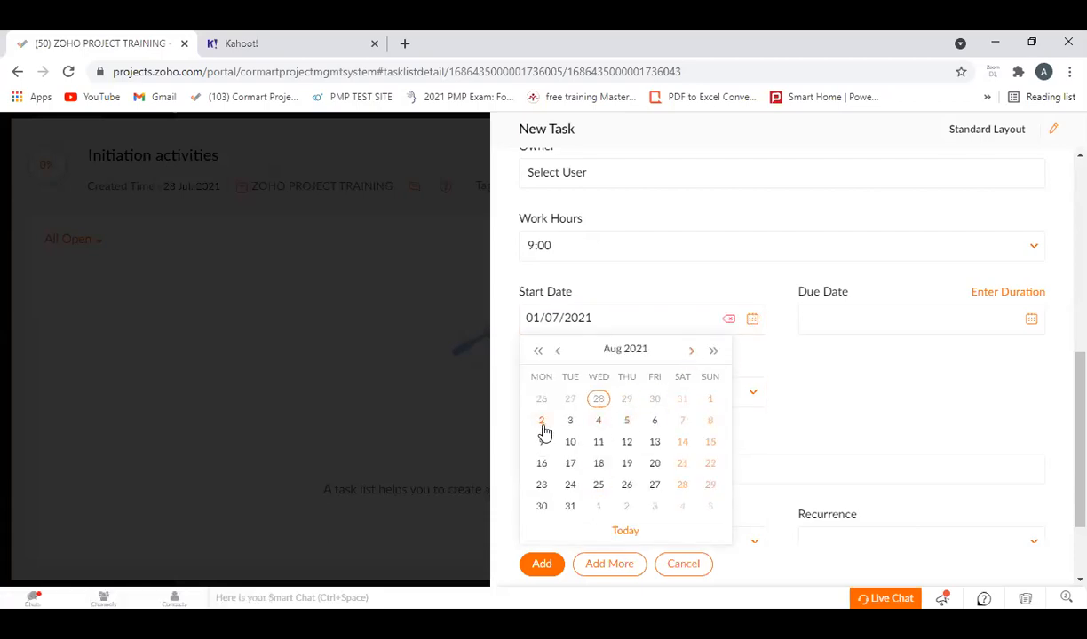
click(570, 422)
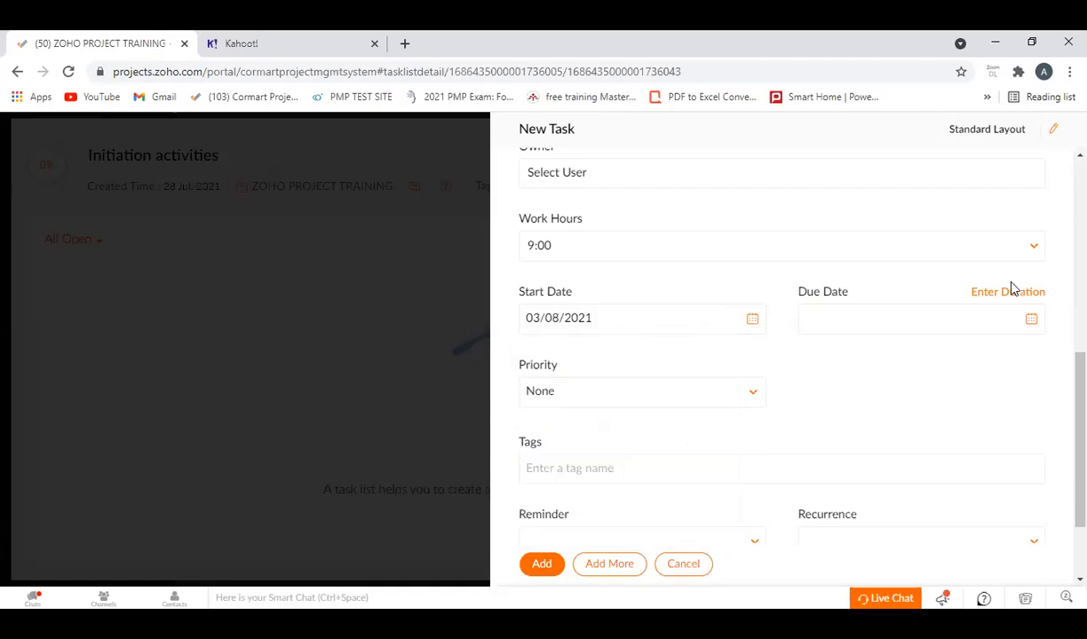
Set the Project Brief task's due date to 30/08/2021 and add the task.
click(1030, 322)
click(970, 352)
click(969, 352)
click(837, 351)
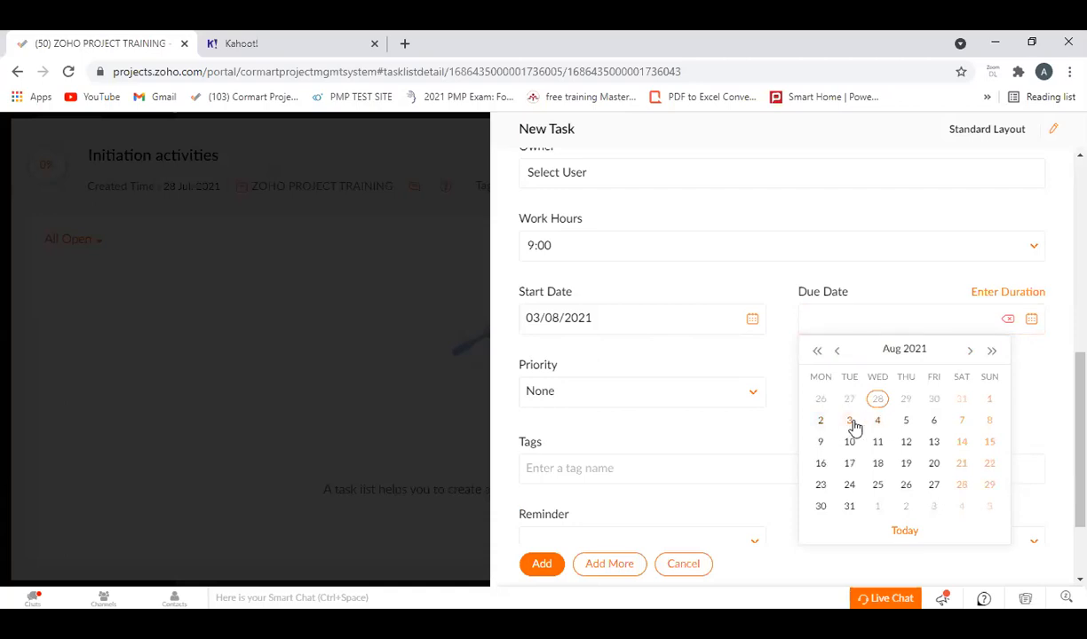
click(820, 507)
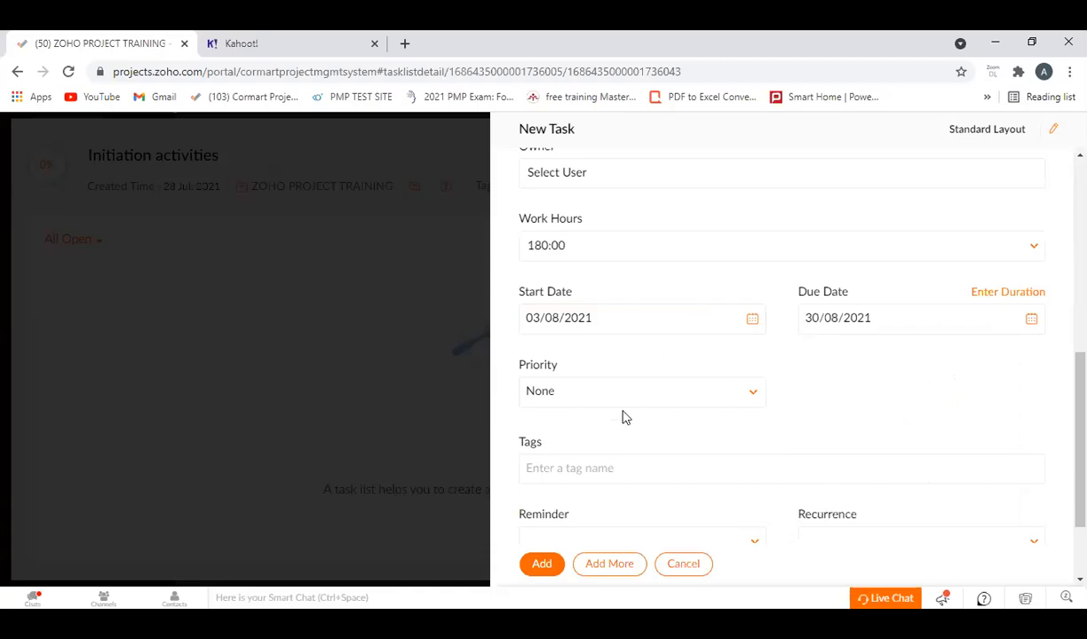
click(542, 566)
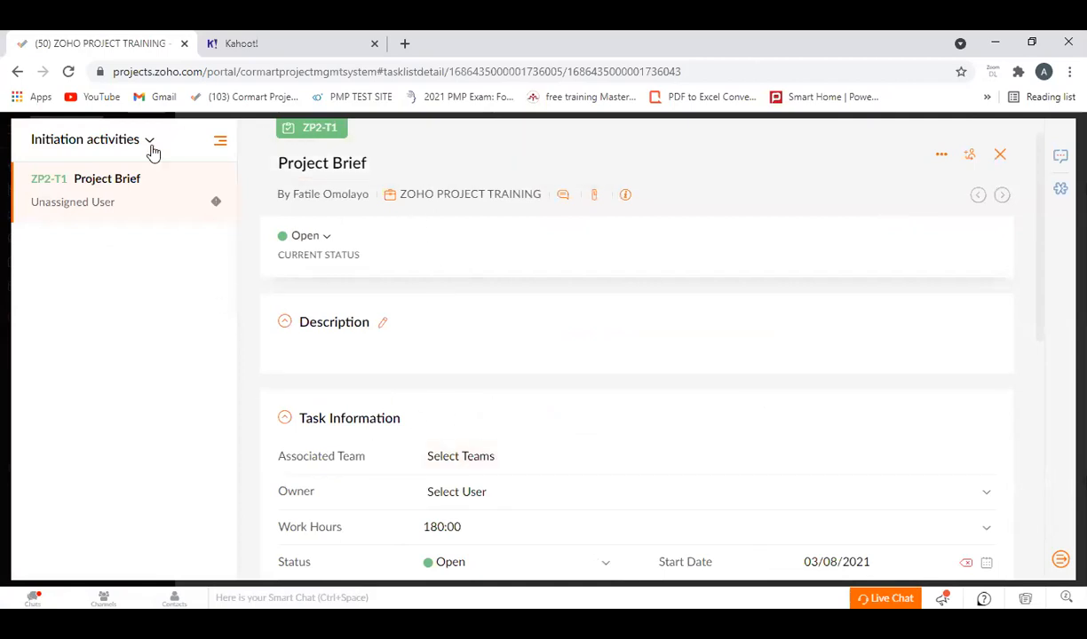
Close the Project Brief task and its task list, returning to the list of all milestones.
click(999, 154)
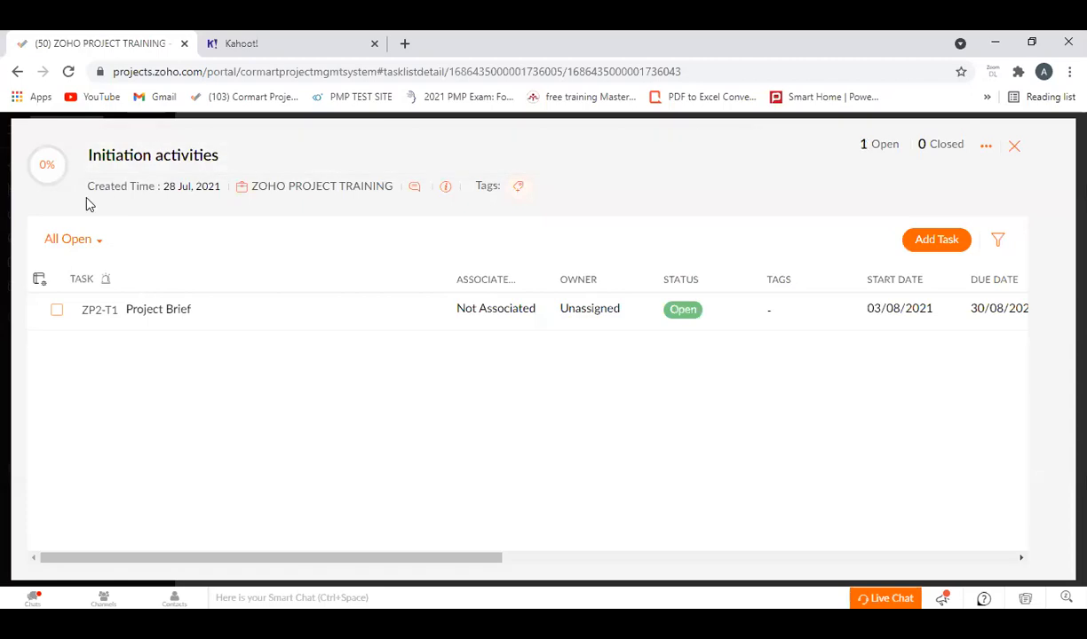
click(1014, 146)
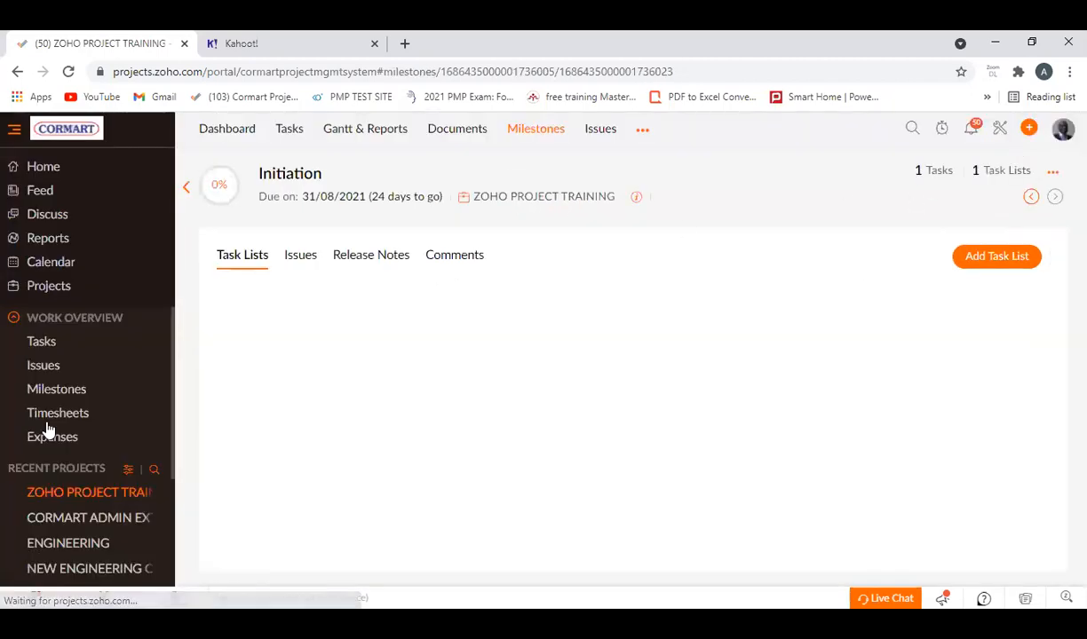
click(184, 190)
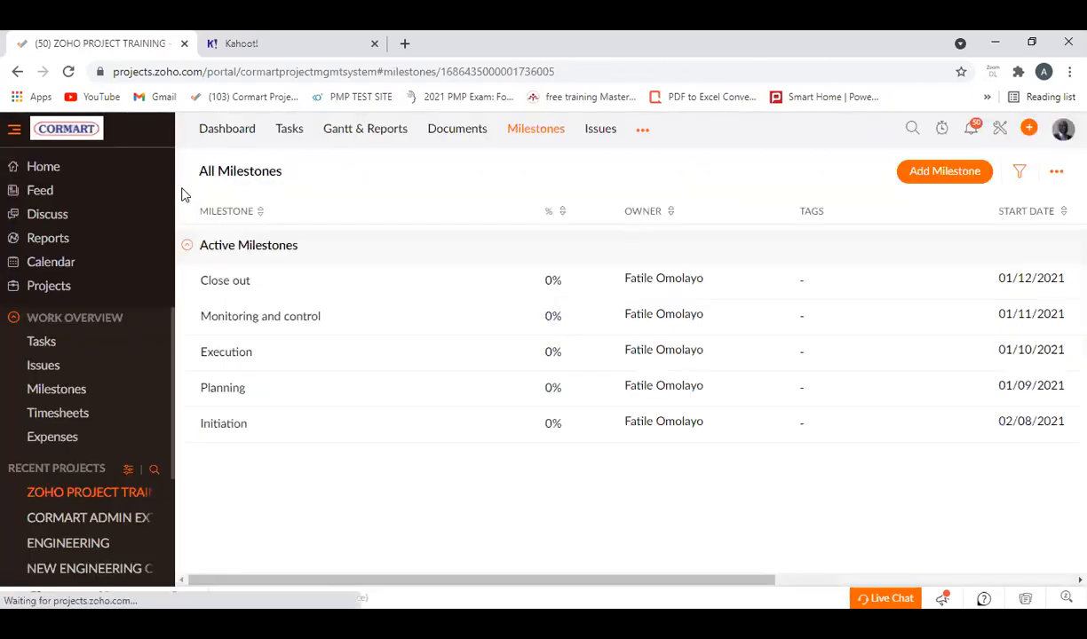
Review the Initiation activities task list in the Initiation milestone, and return to the list of all milestones.
click(224, 425)
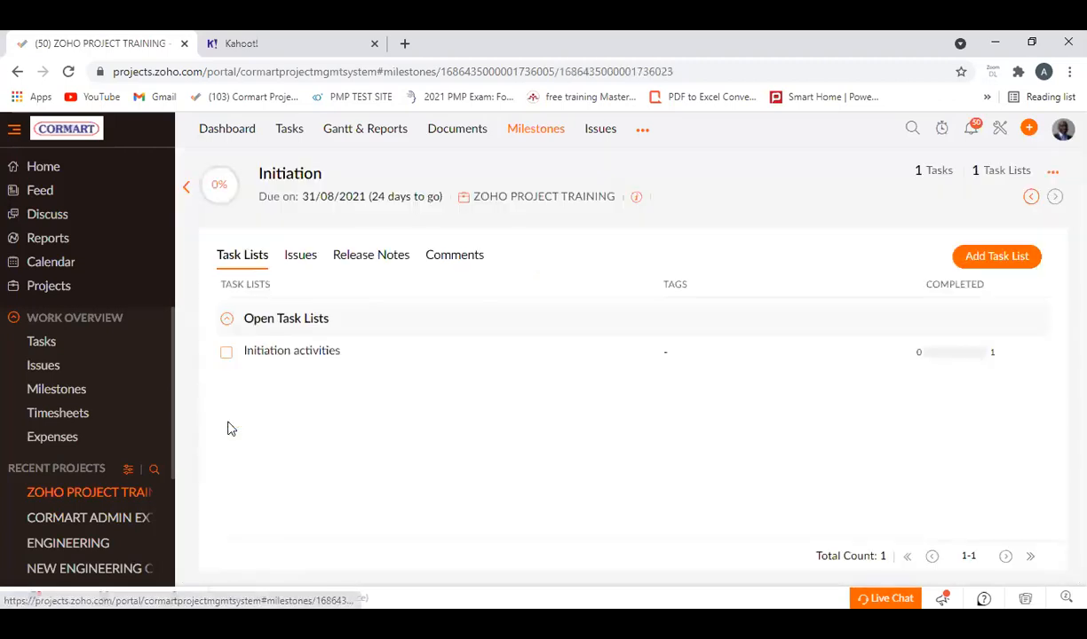
click(299, 352)
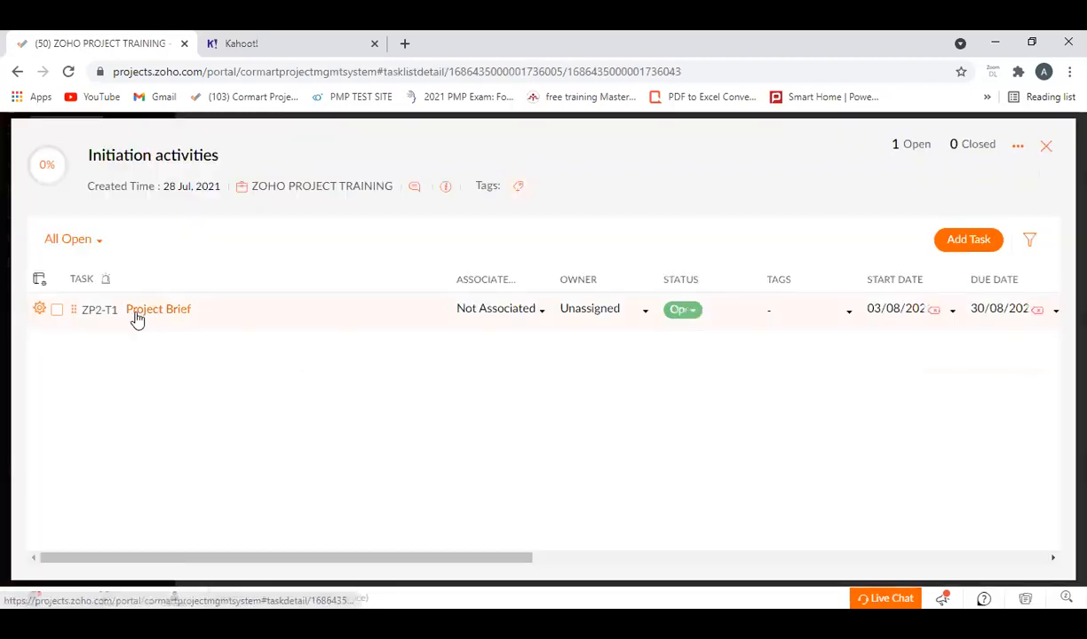
click(1045, 146)
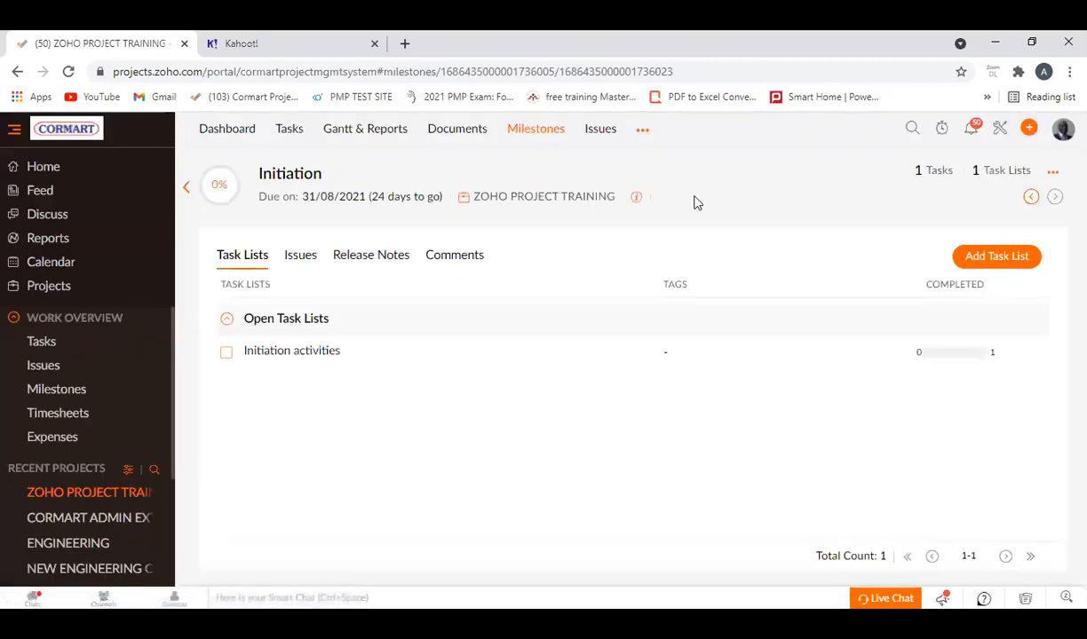
click(186, 188)
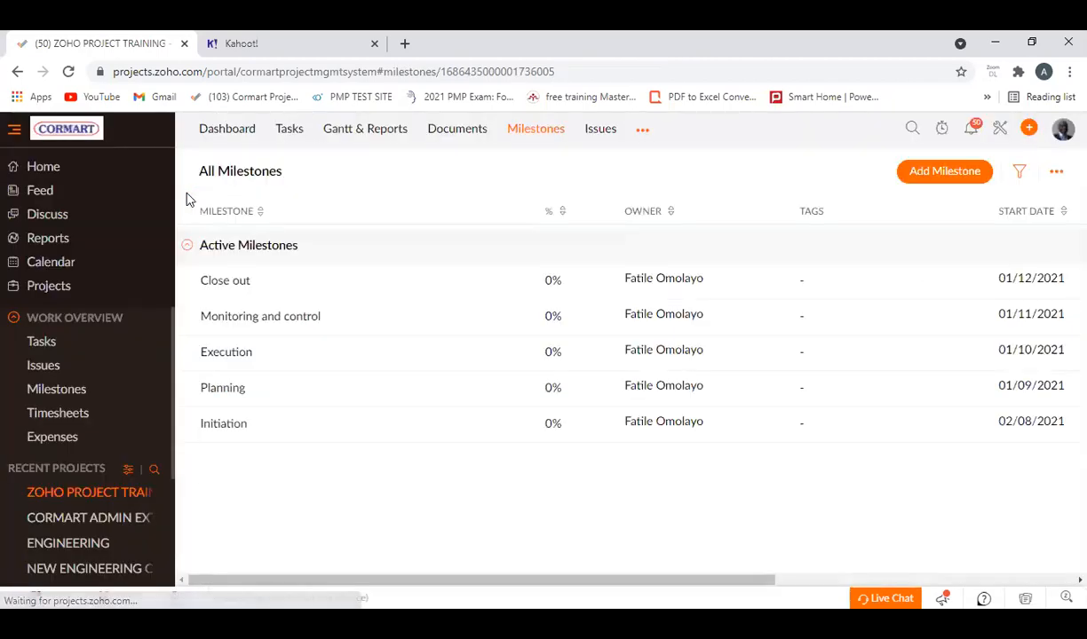
Open the Planning milestone and add a task list named "Planning activities" to it.
click(237, 400)
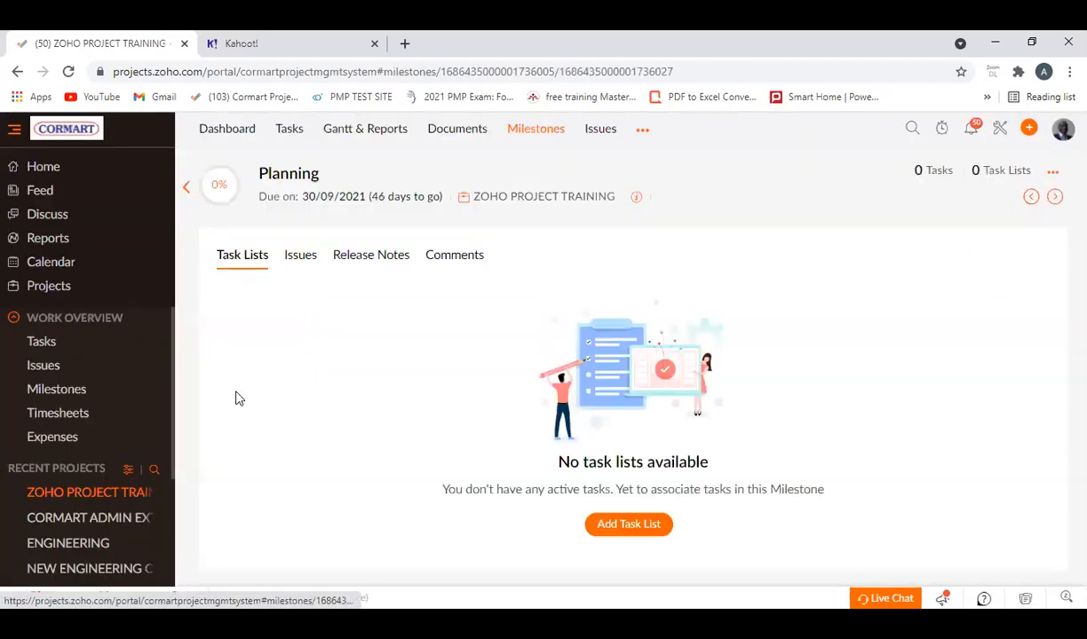
click(629, 525)
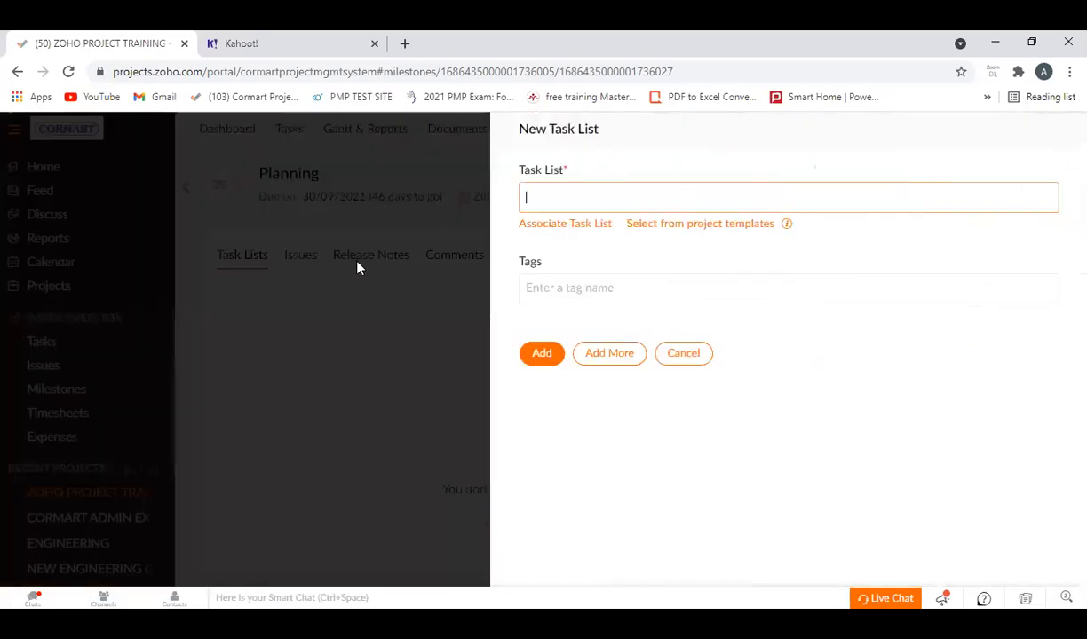
text(Planning a)
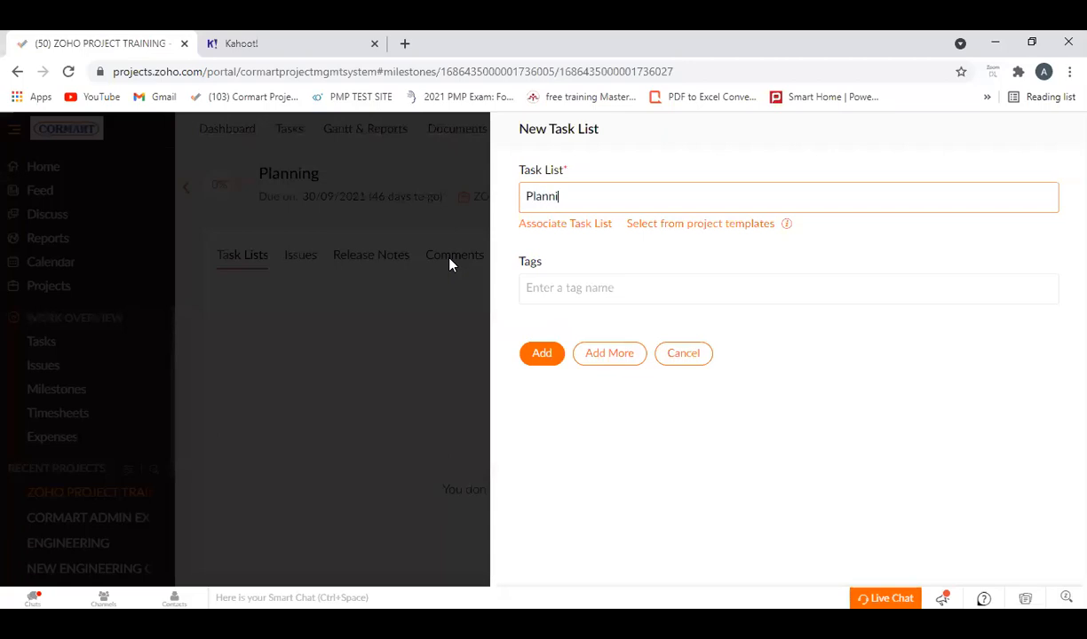
key(BackSpace)
text(activities)
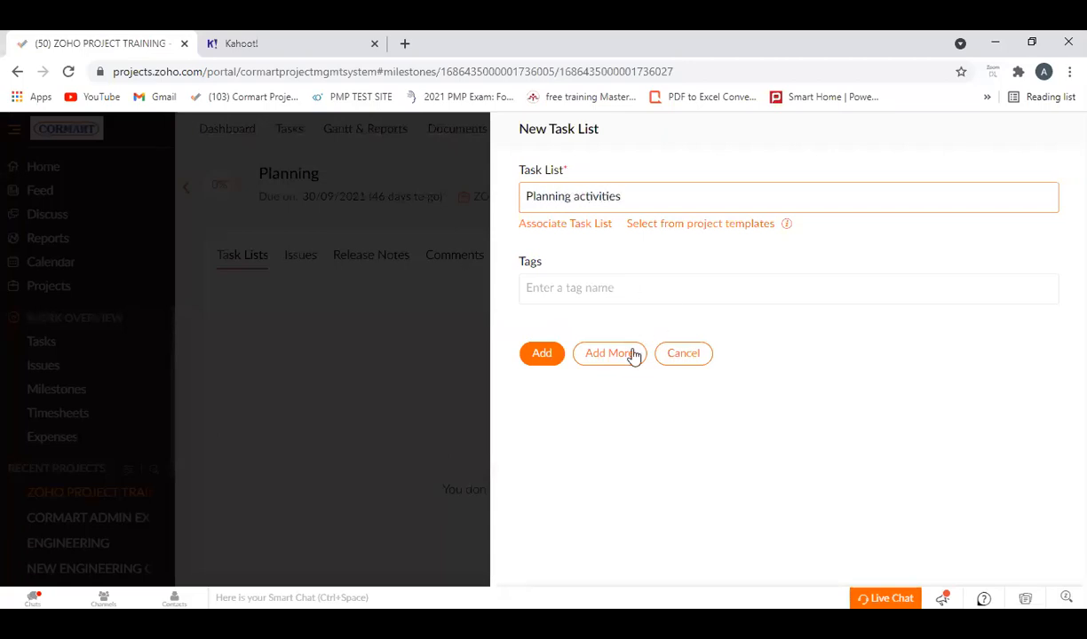
click(541, 355)
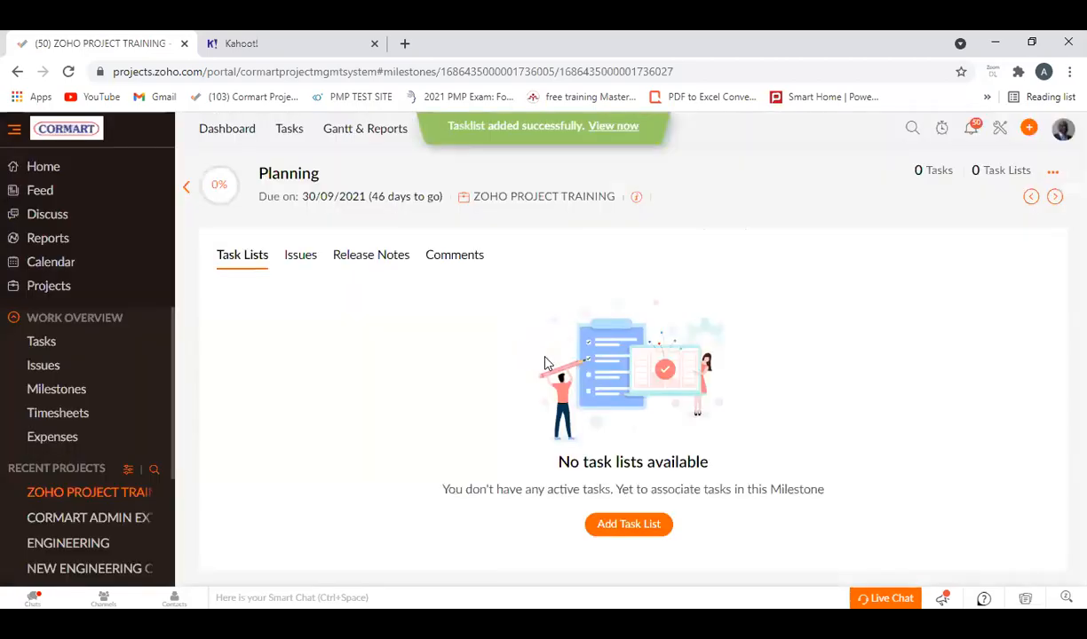
click(294, 354)
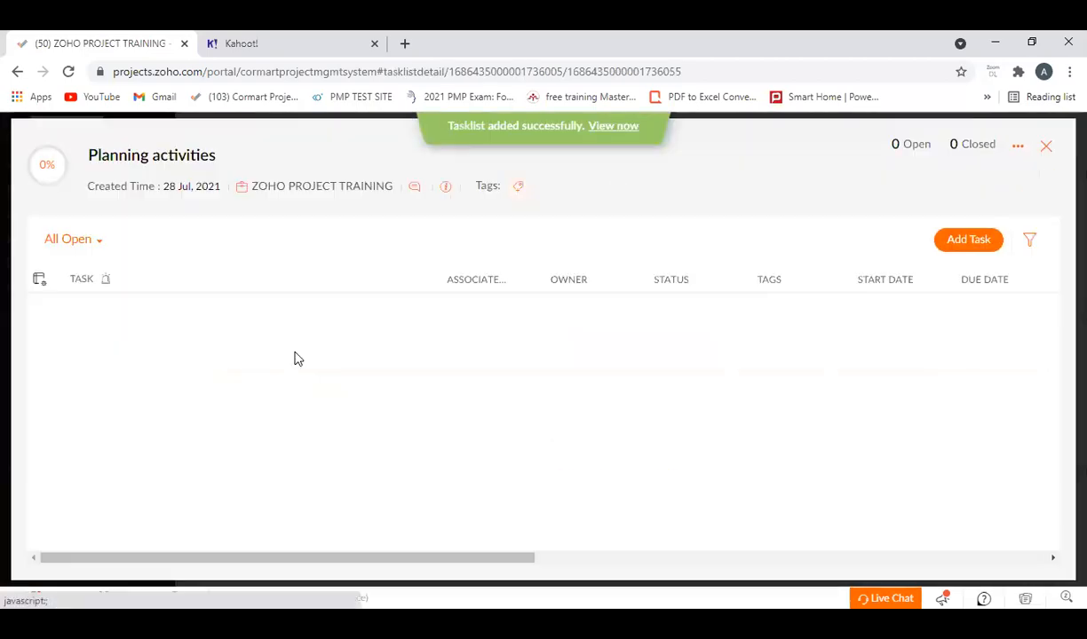
click(971, 239)
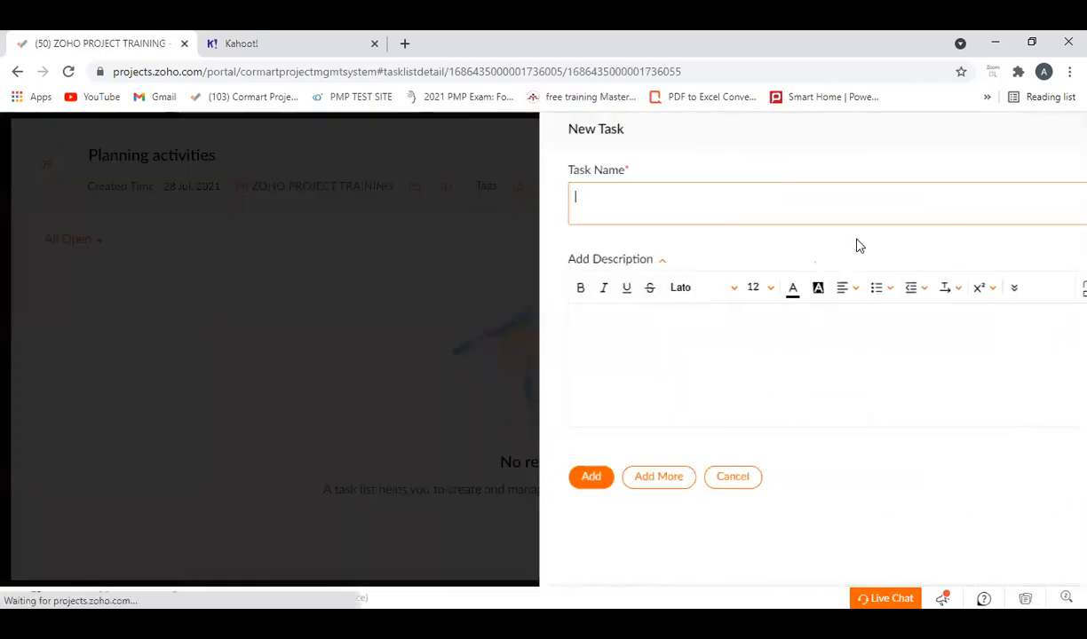
text(Detailed Design)
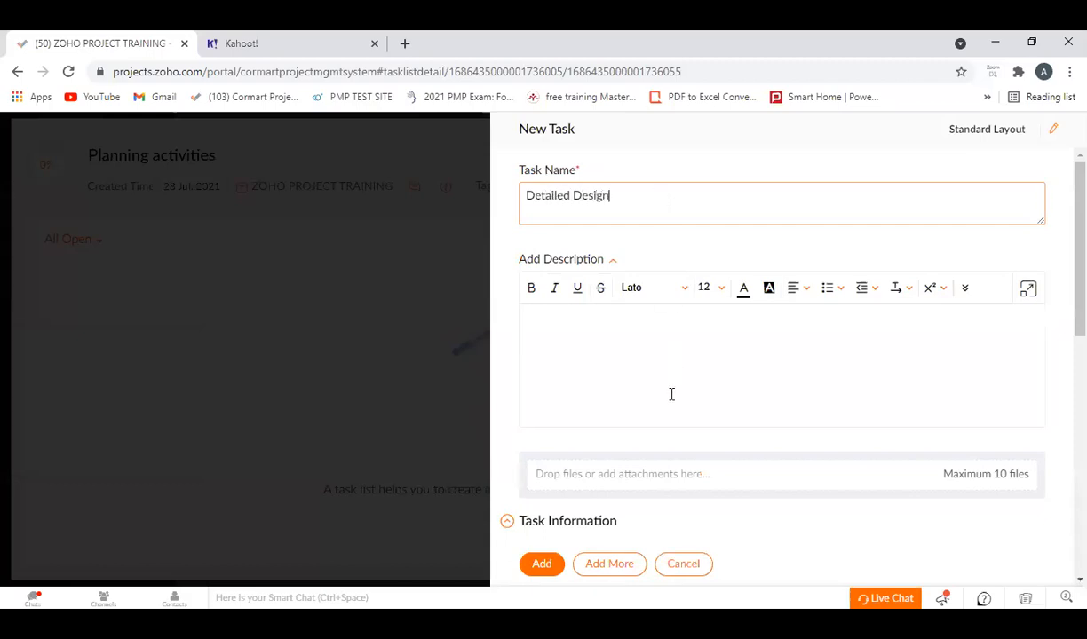
scroll(669, 392, down, 4)
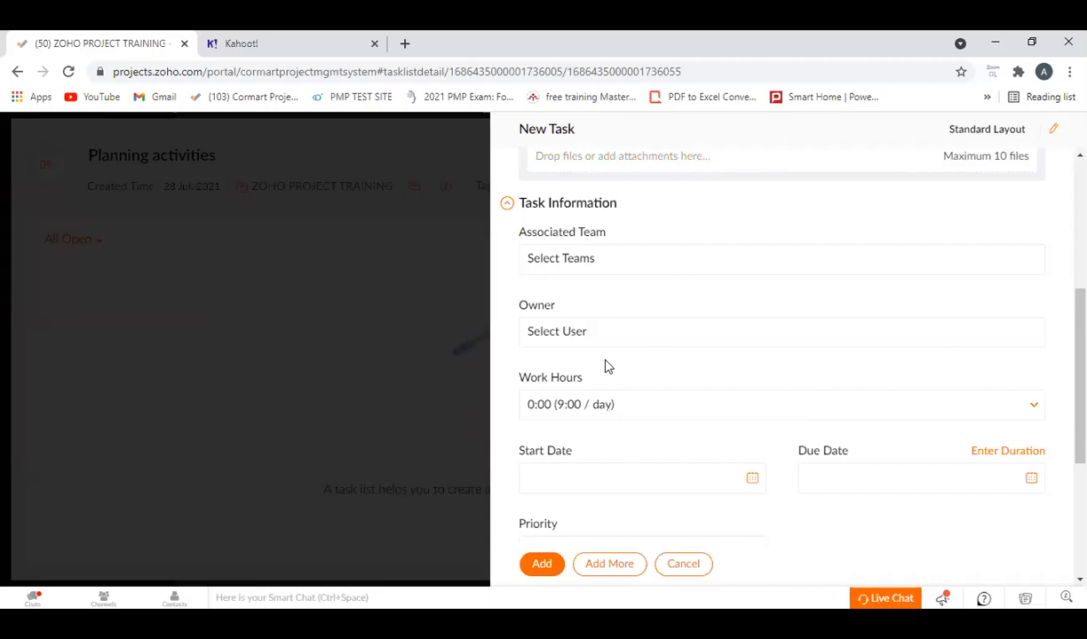
click(868, 330)
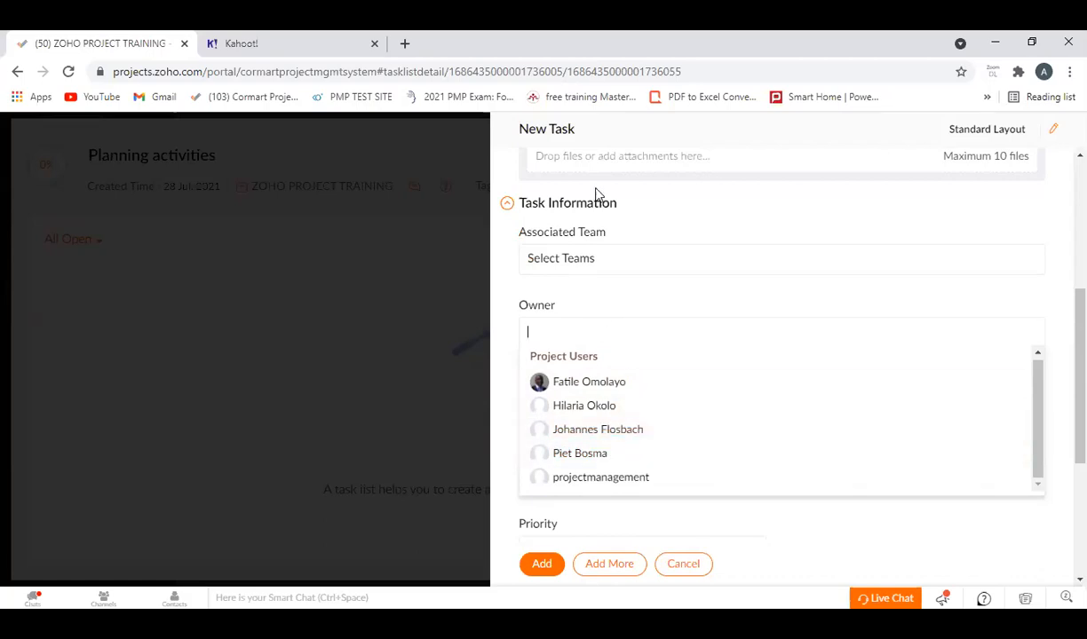
click(682, 562)
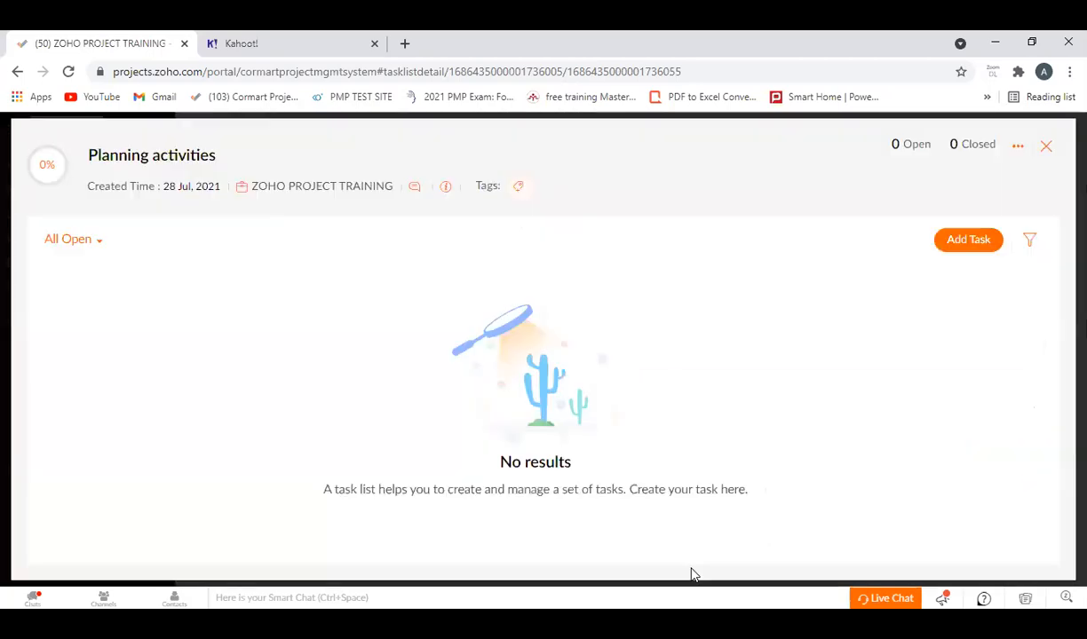
click(1045, 145)
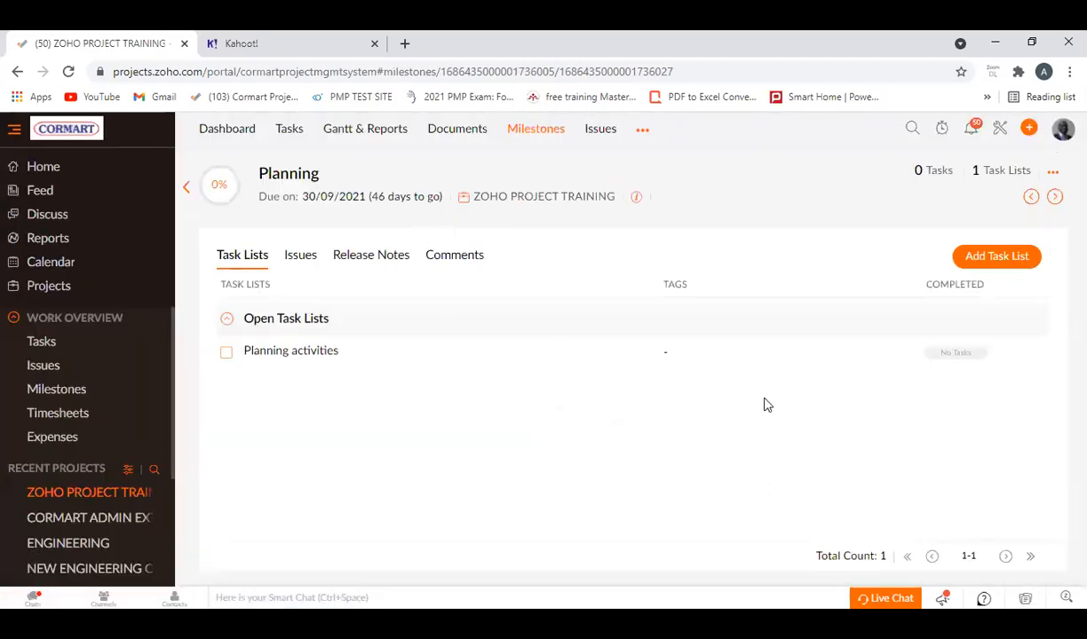
View the types of items that can be created, and return from the Planning milestone to the list of all milestones.
click(1028, 129)
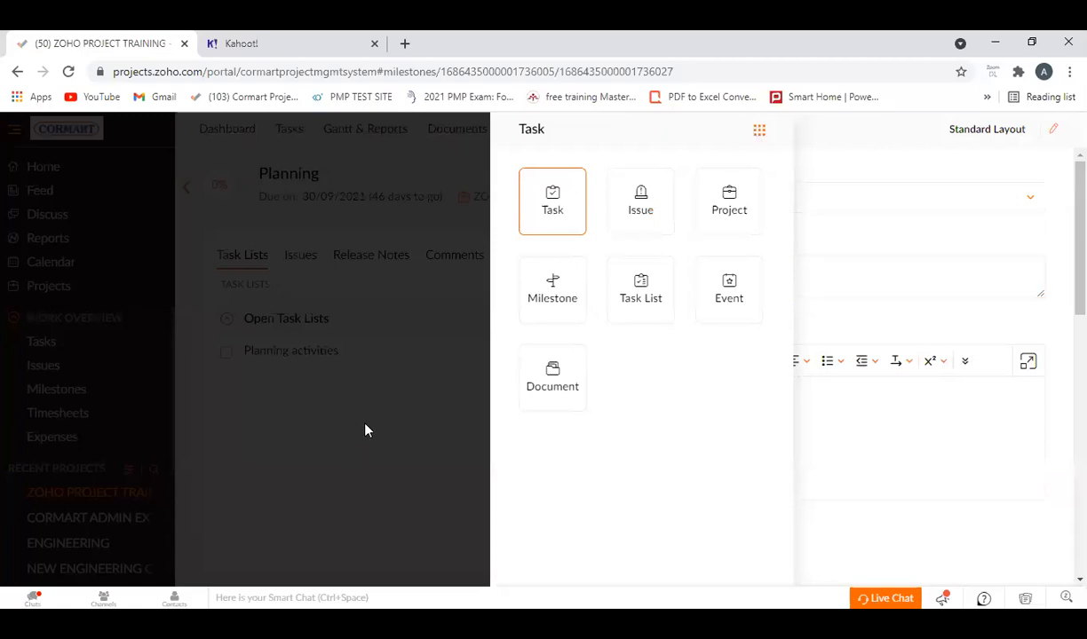
click(338, 339)
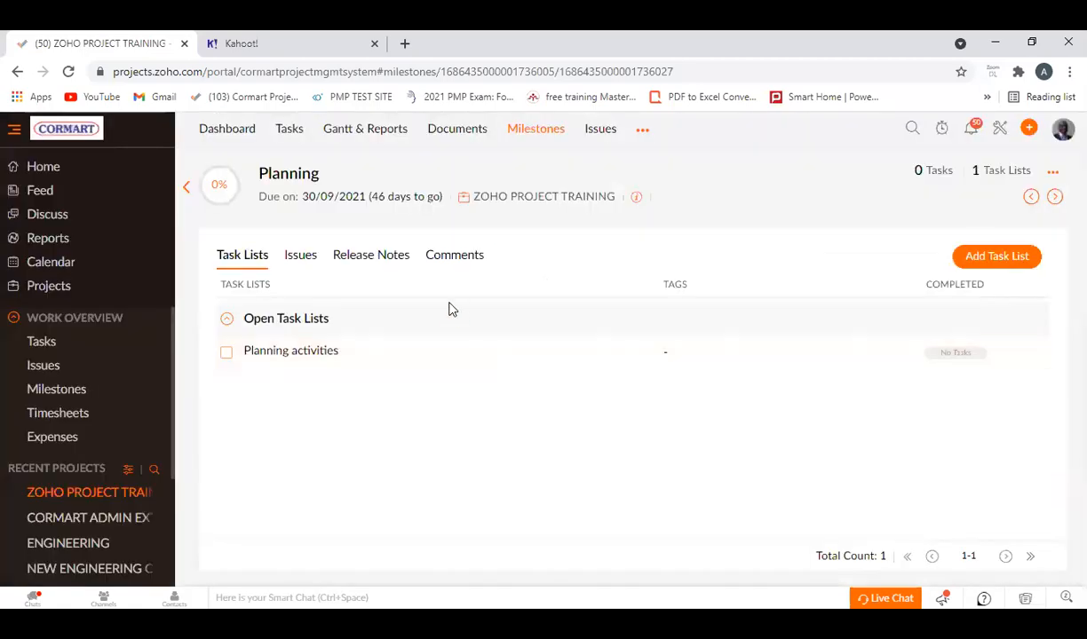
click(187, 189)
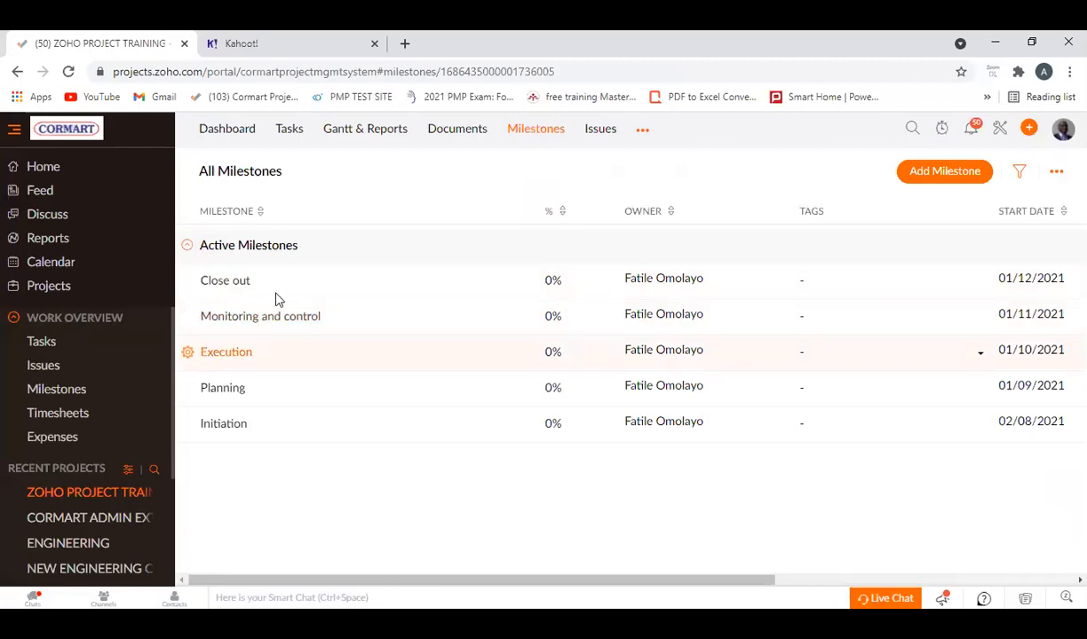
Open ZOHO PROJECT TRAINING from the projects list, check which item types can be created there, and cancel the new task.
click(63, 290)
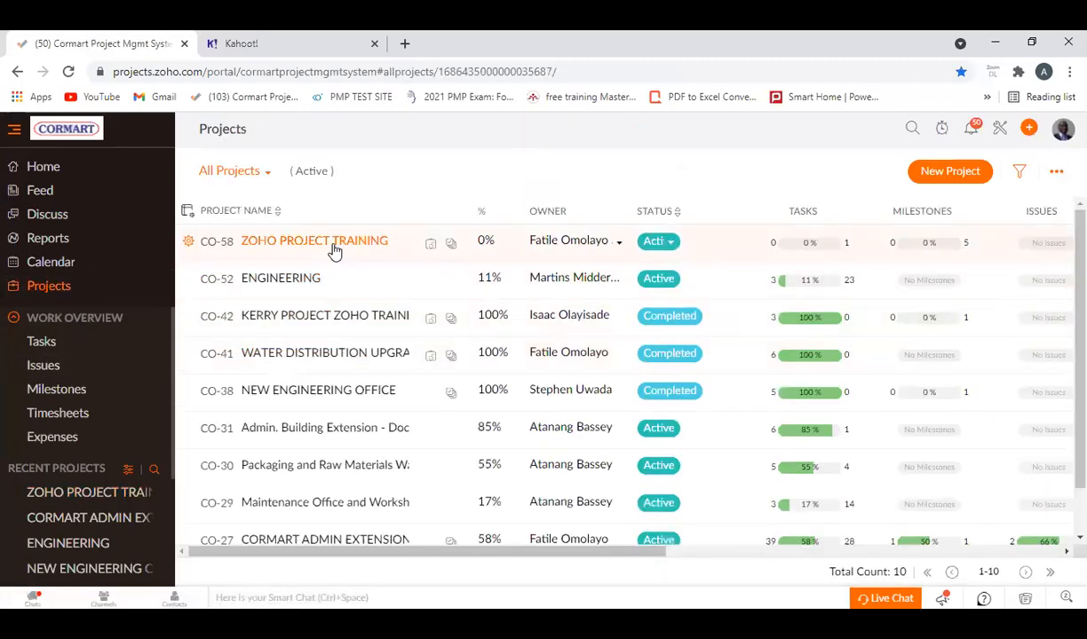
click(334, 252)
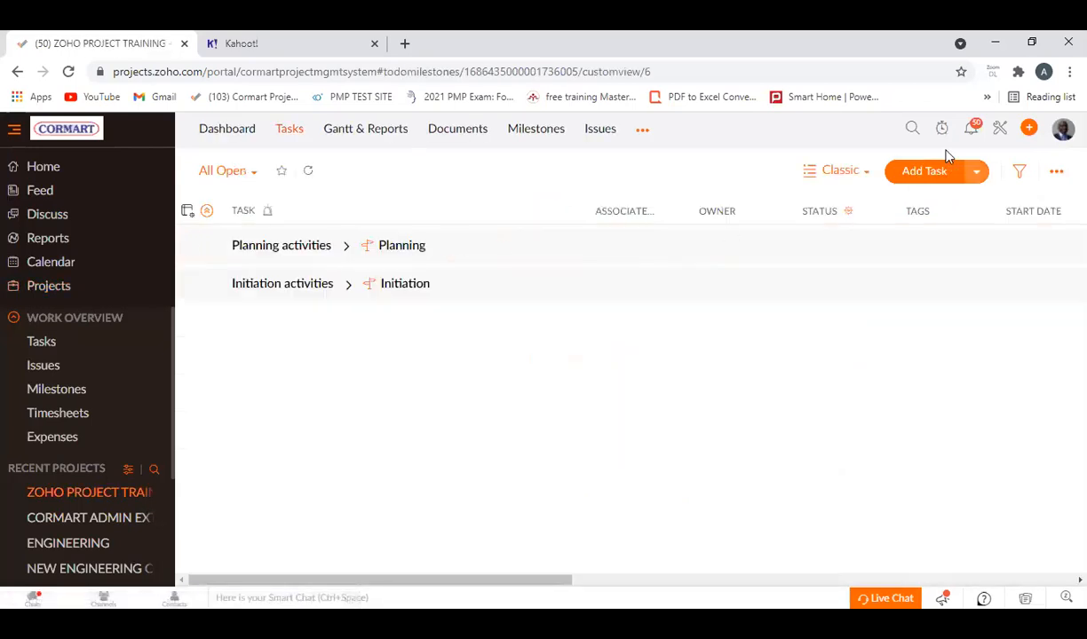
click(1028, 128)
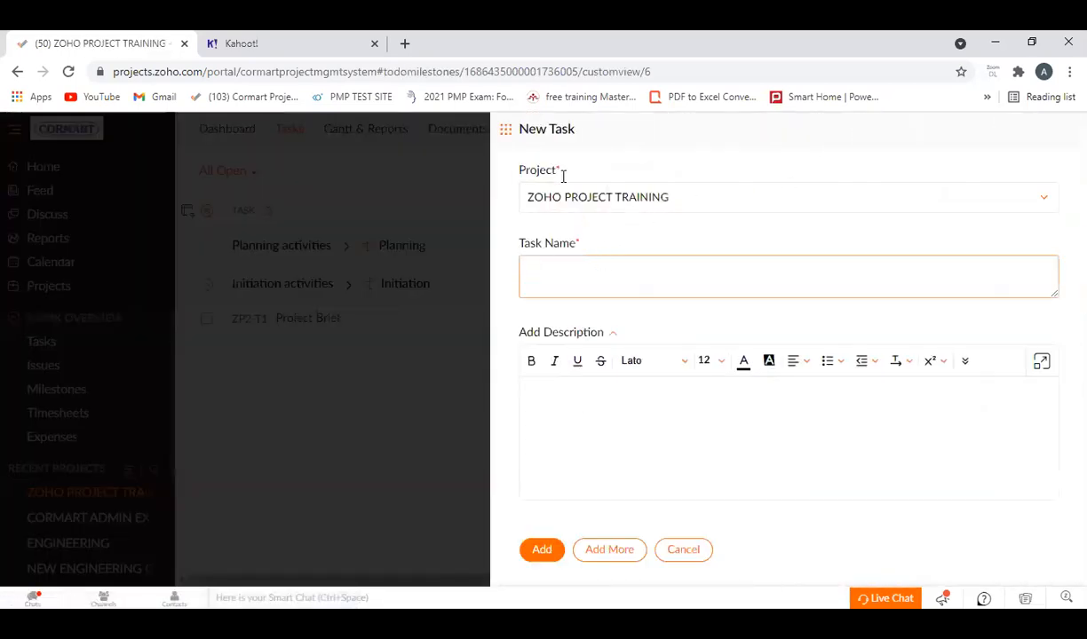
click(507, 131)
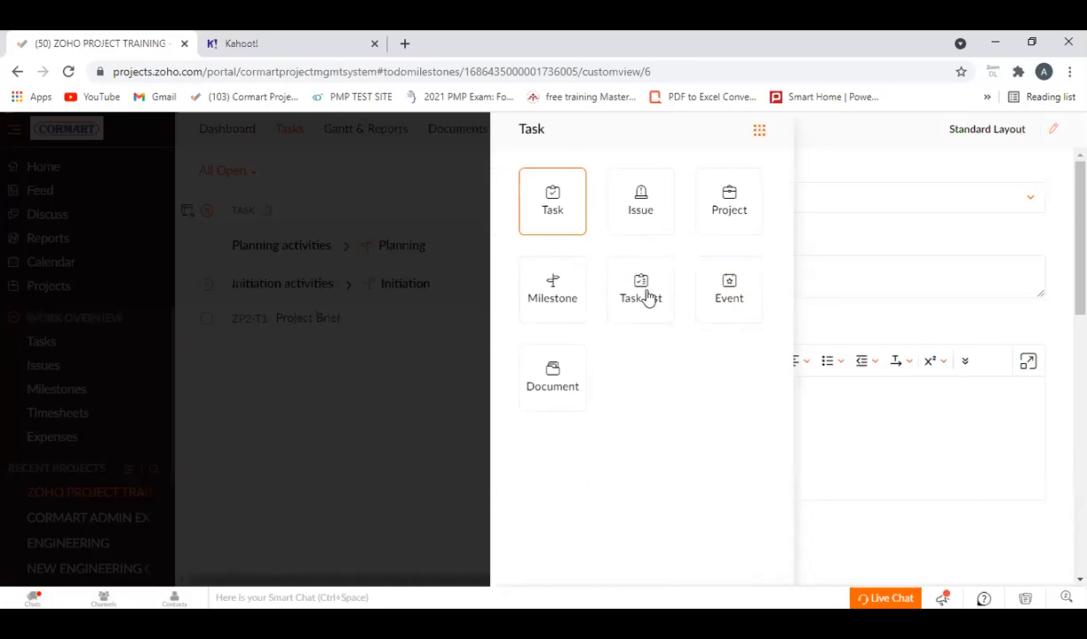
click(447, 391)
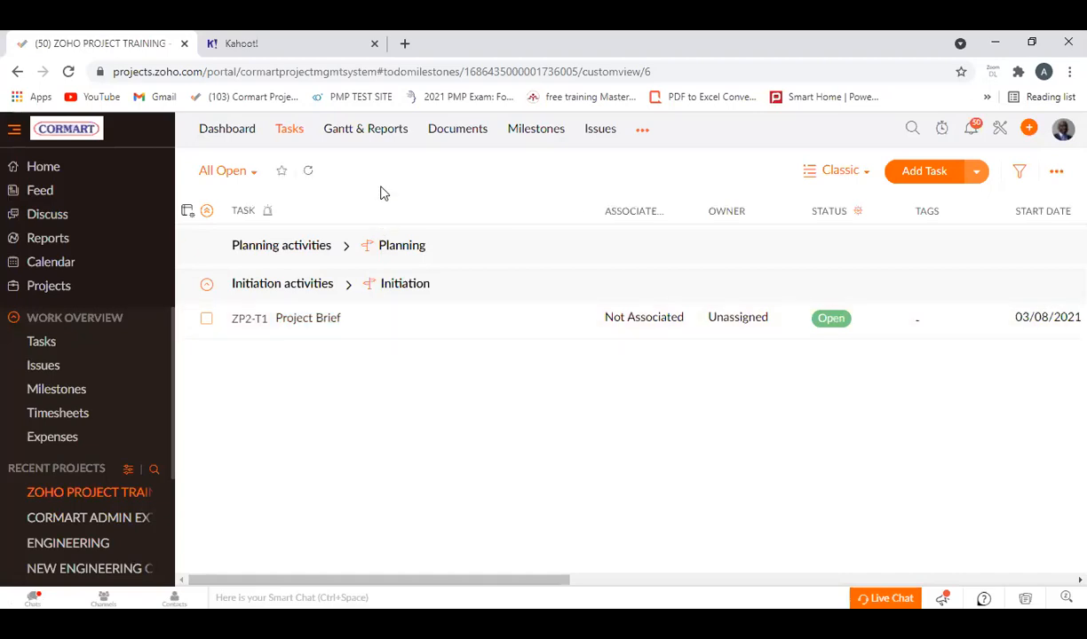
Return to the list of all projects, look for a user option among the creatable item types, and cancel the new task.
click(49, 286)
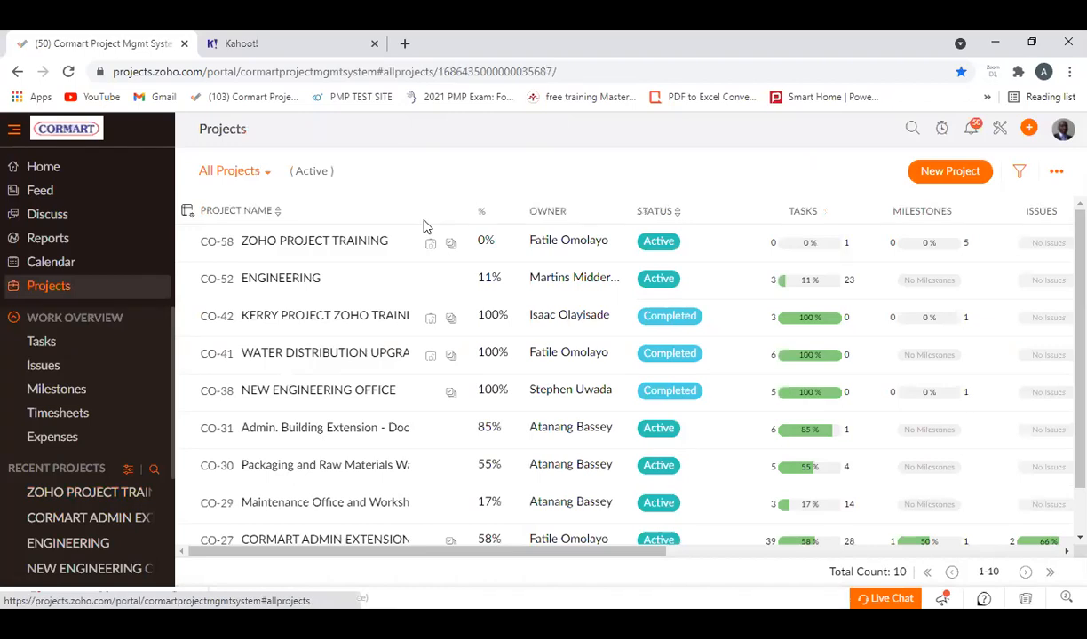
click(1028, 133)
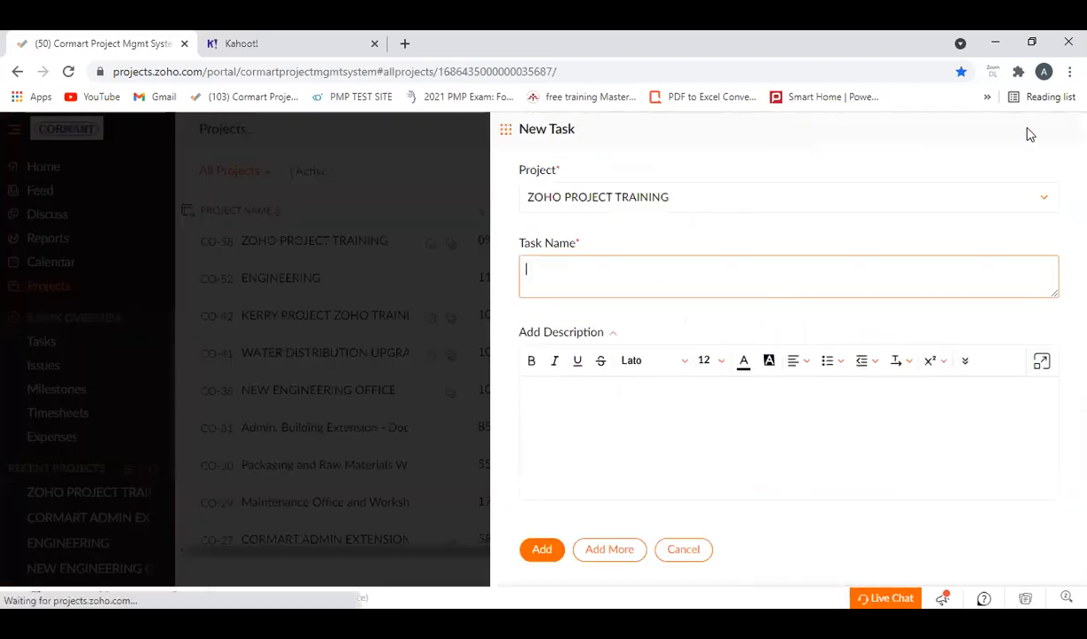
click(506, 133)
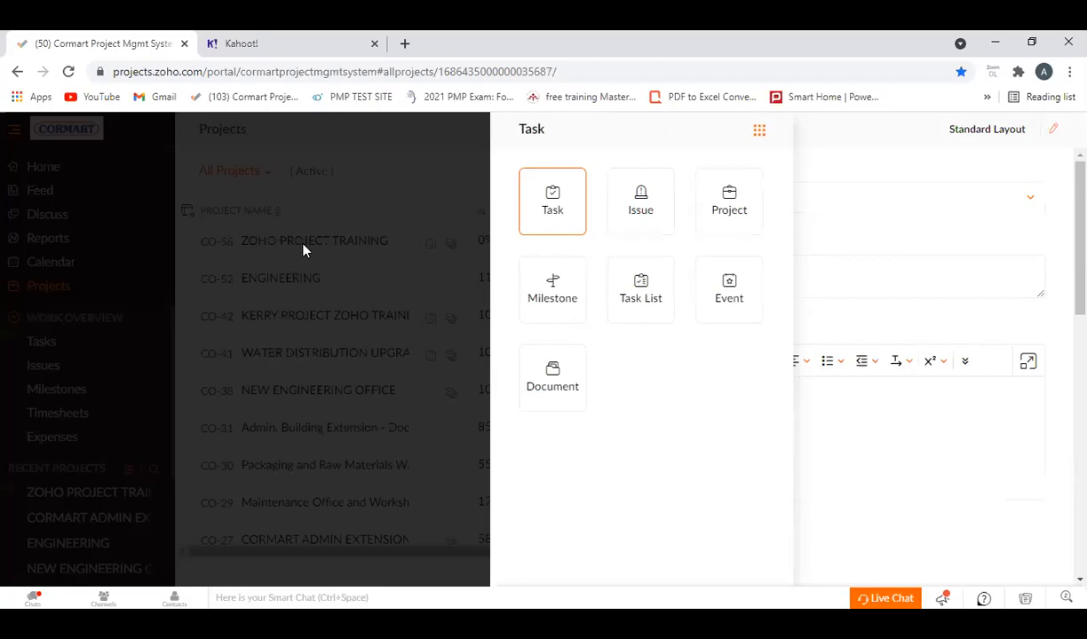
click(759, 131)
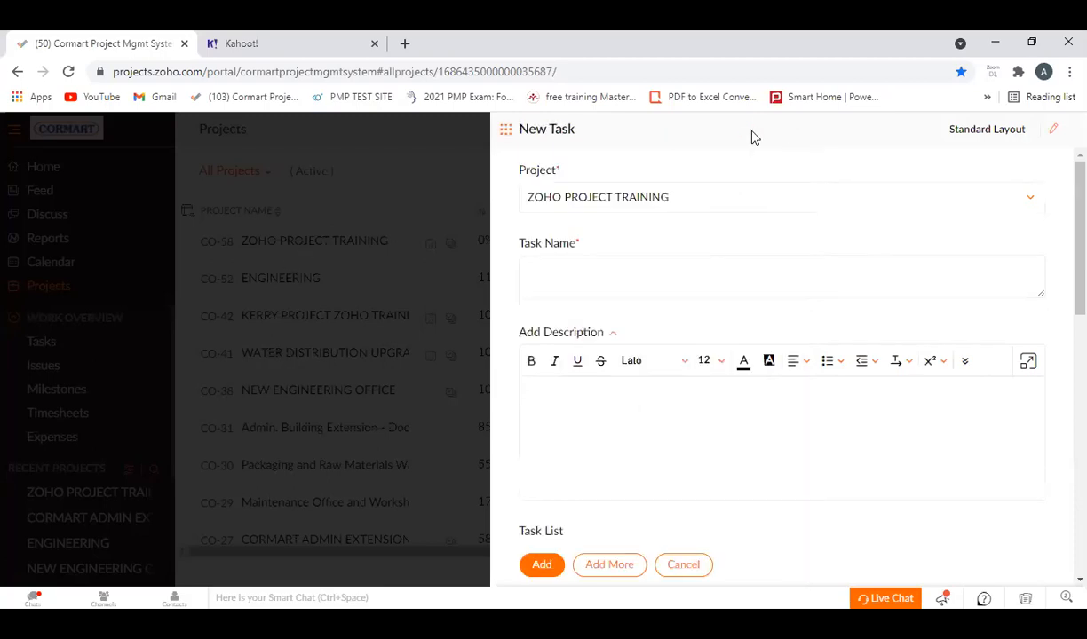
click(506, 133)
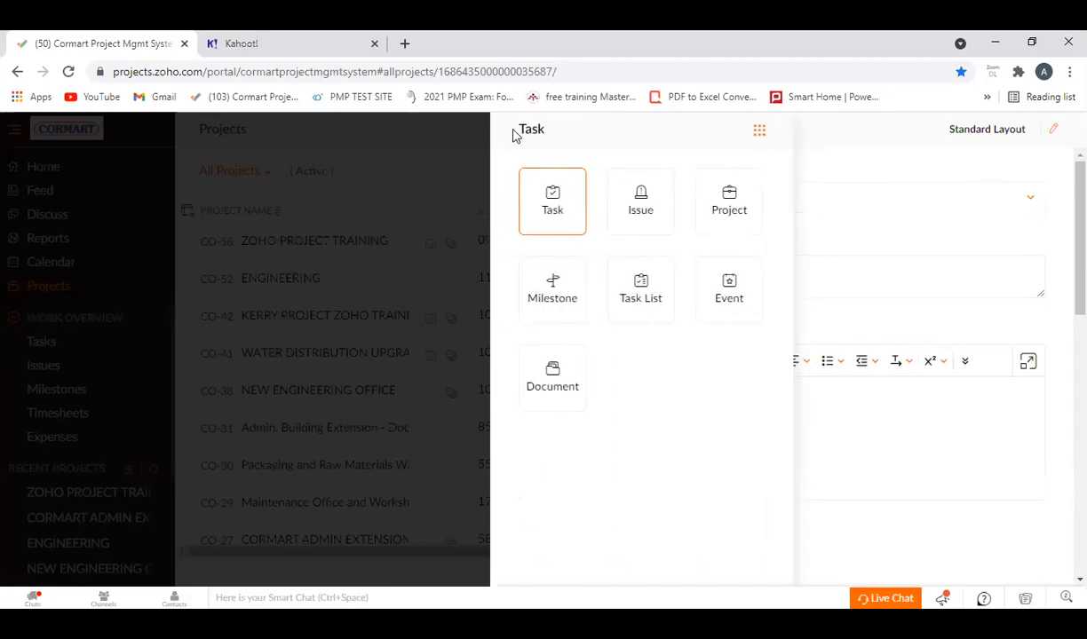
click(418, 148)
click(690, 573)
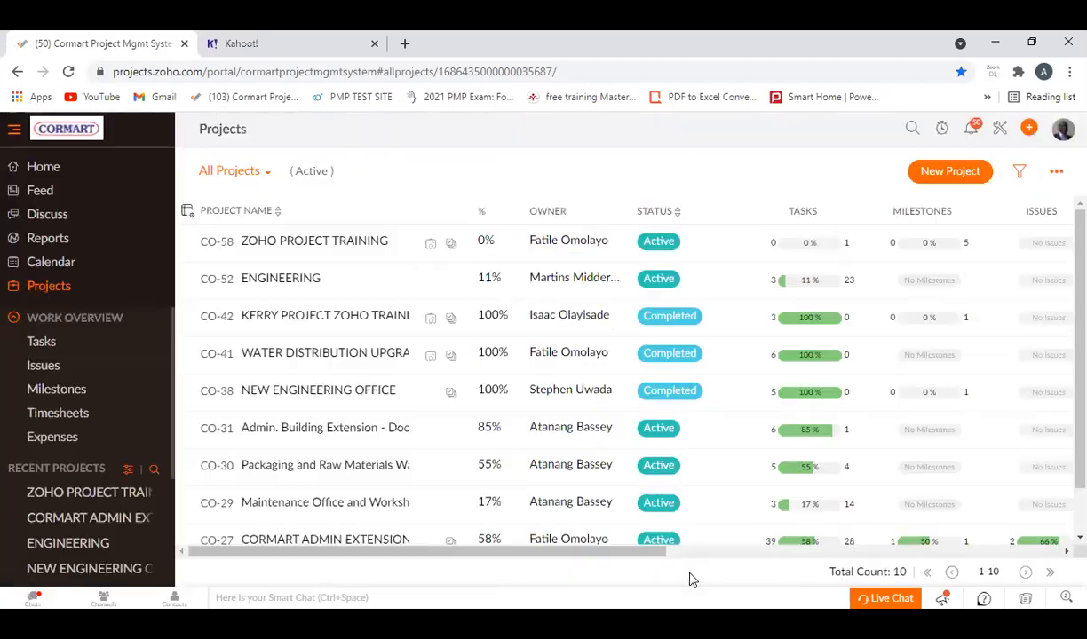
Reload the projects list, reopen ZOHO PROJECT TRAINING, and check its creatable item types for a user option.
click(69, 71)
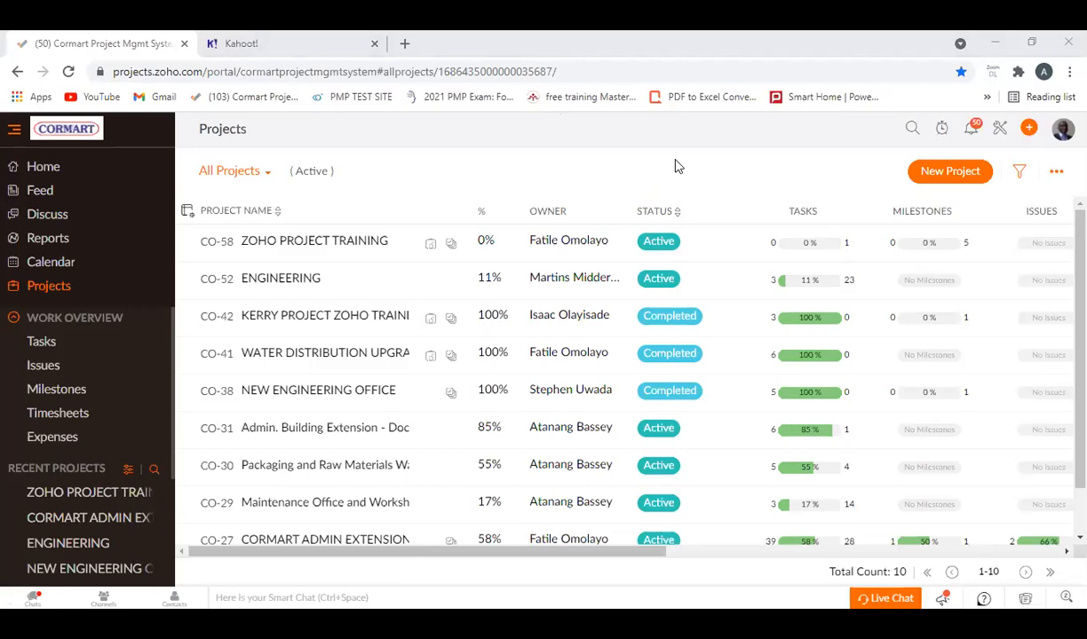
click(315, 240)
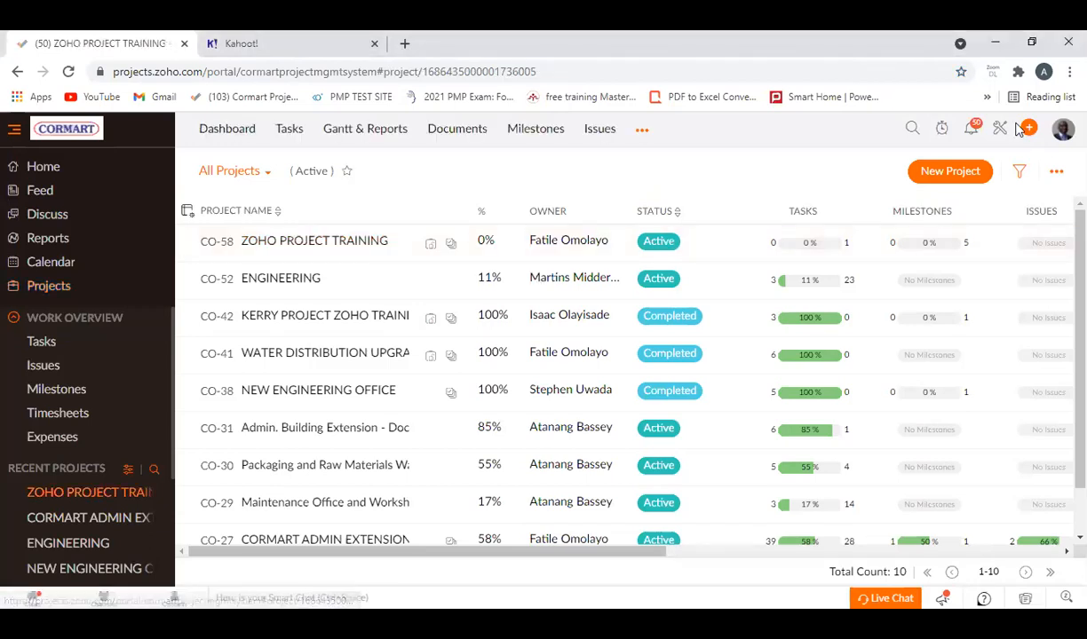
click(1026, 129)
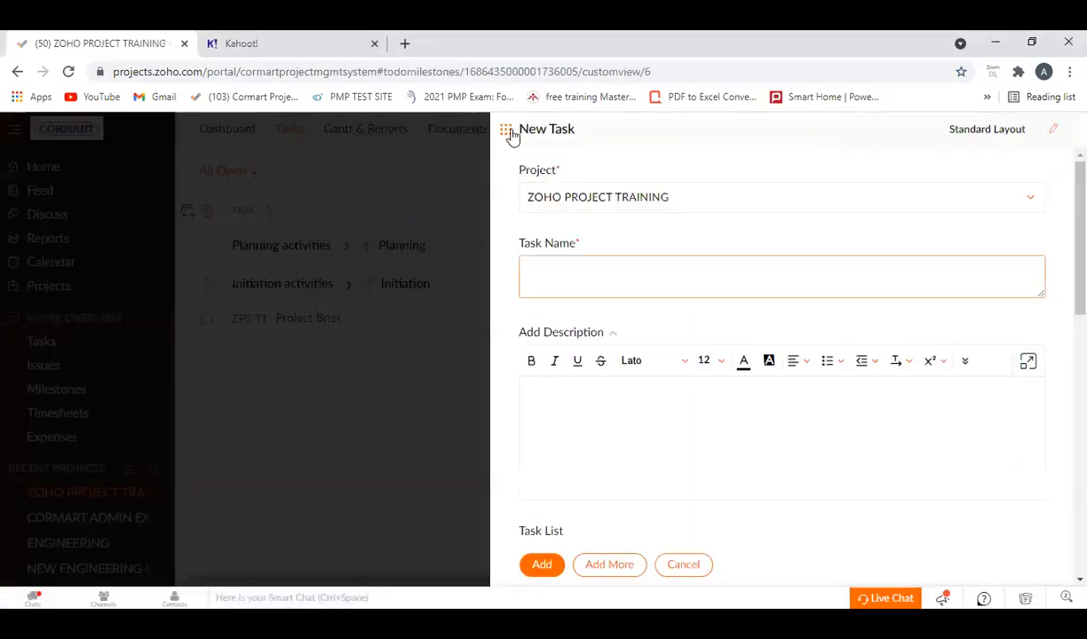
click(507, 132)
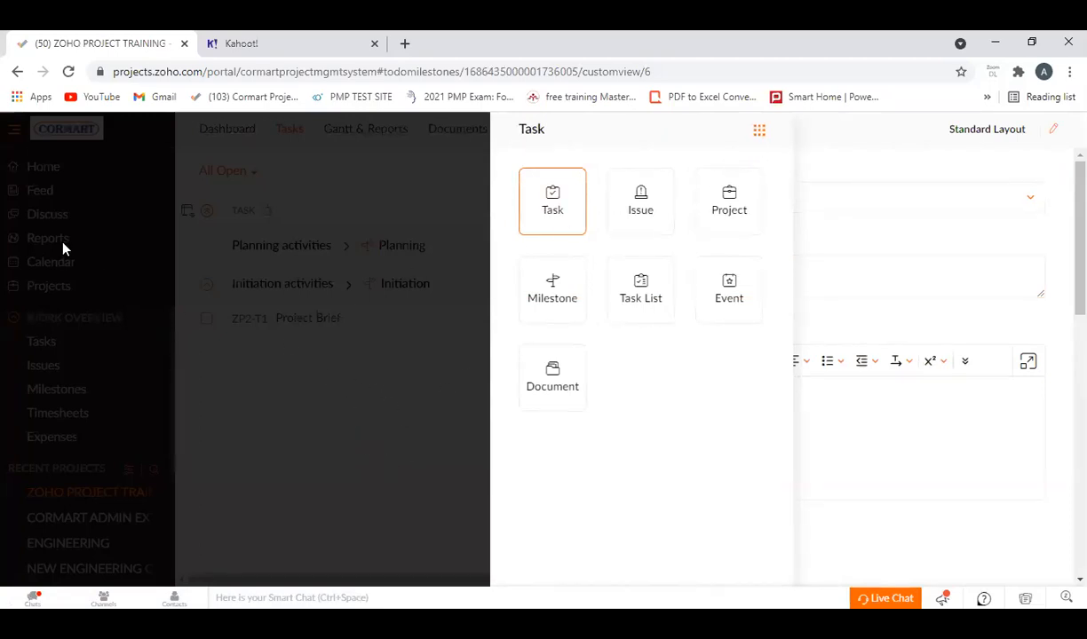
click(459, 371)
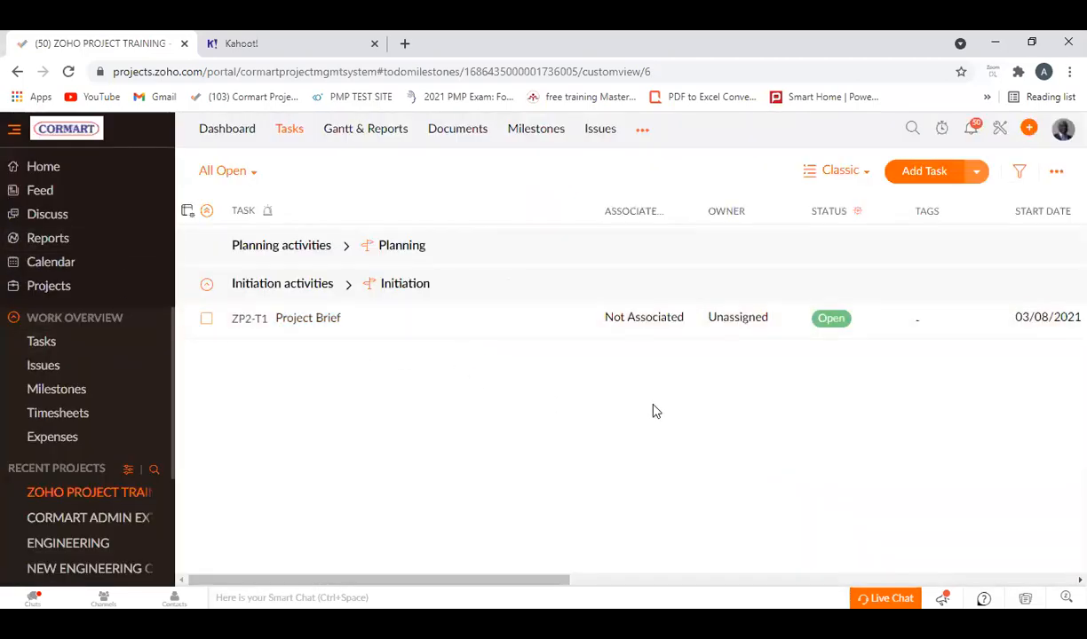
drag(486, 585, 406, 480)
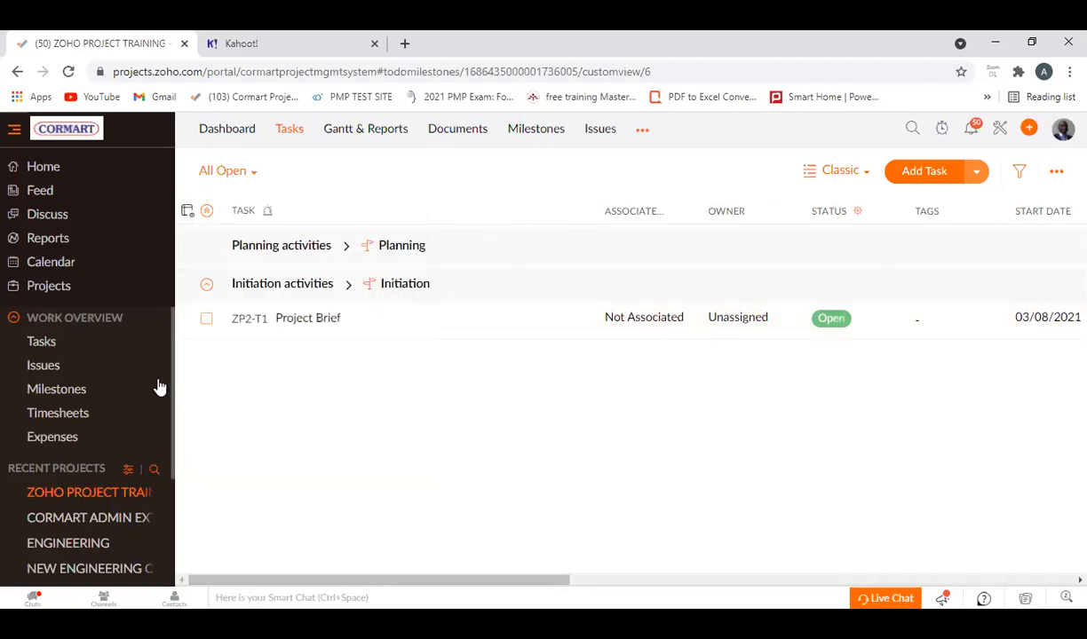
Reopen ZOHO PROJECT TRAINING from the projects list, review the item types offered for creation, and discard the blank task form.
click(62, 289)
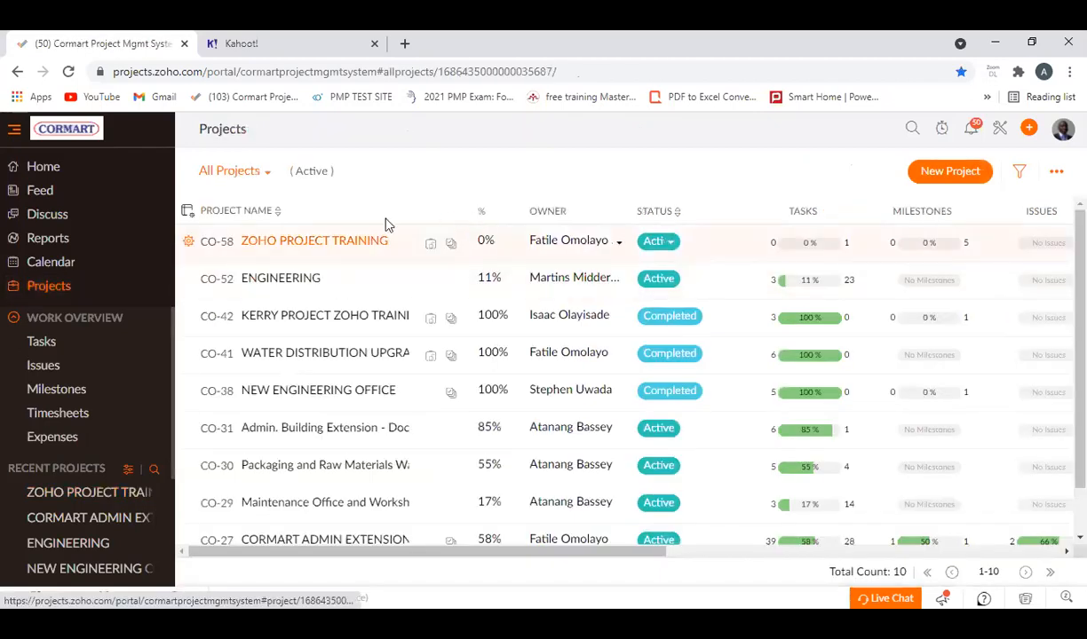
click(293, 243)
click(1026, 133)
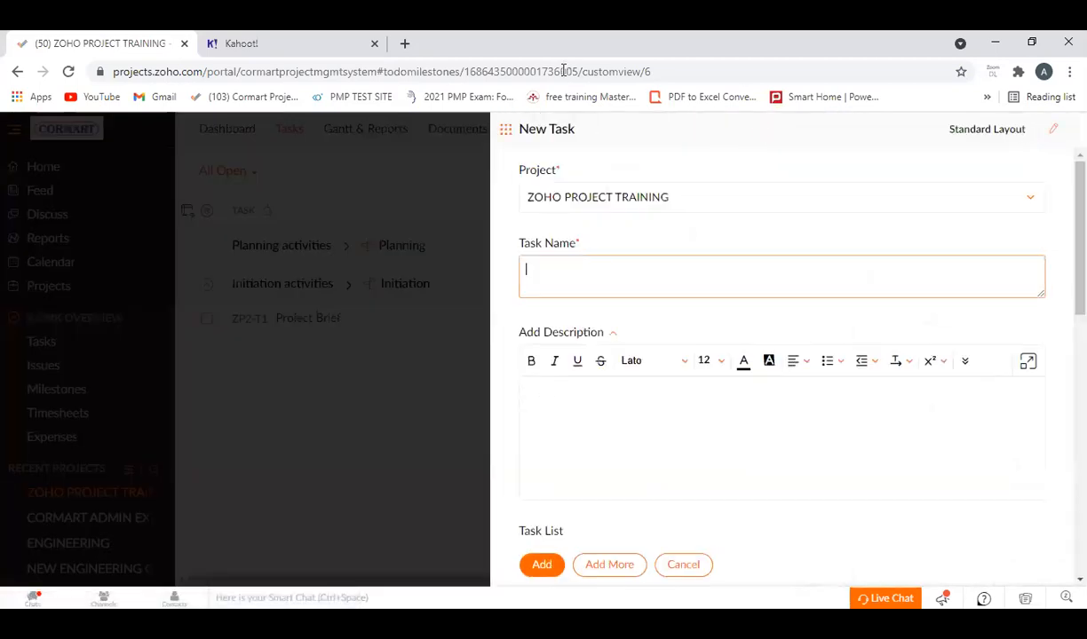
click(505, 130)
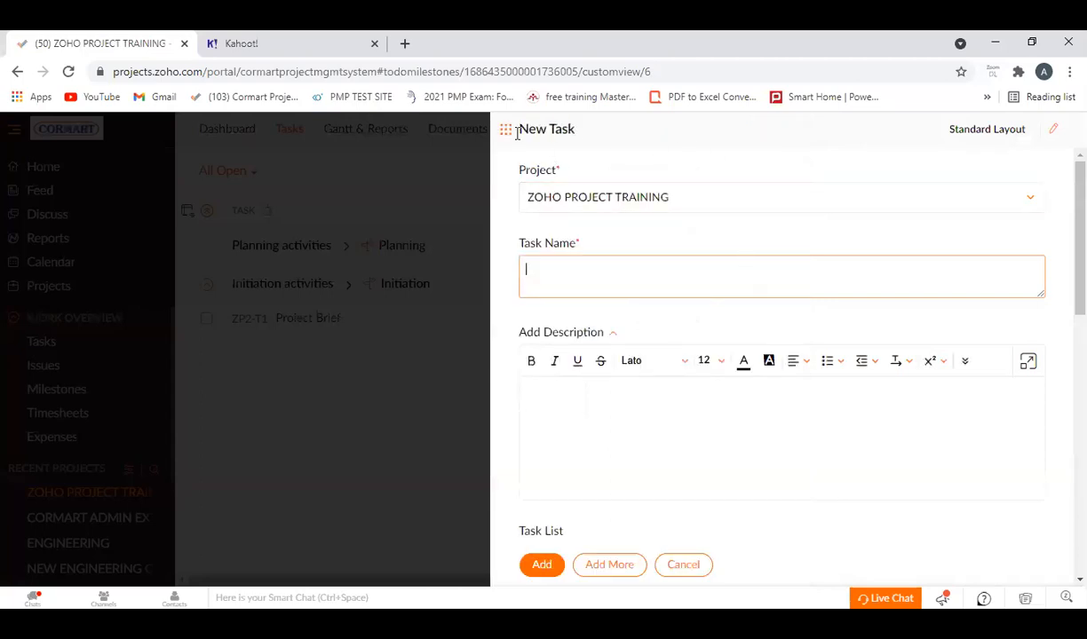
mouse_move(507, 130)
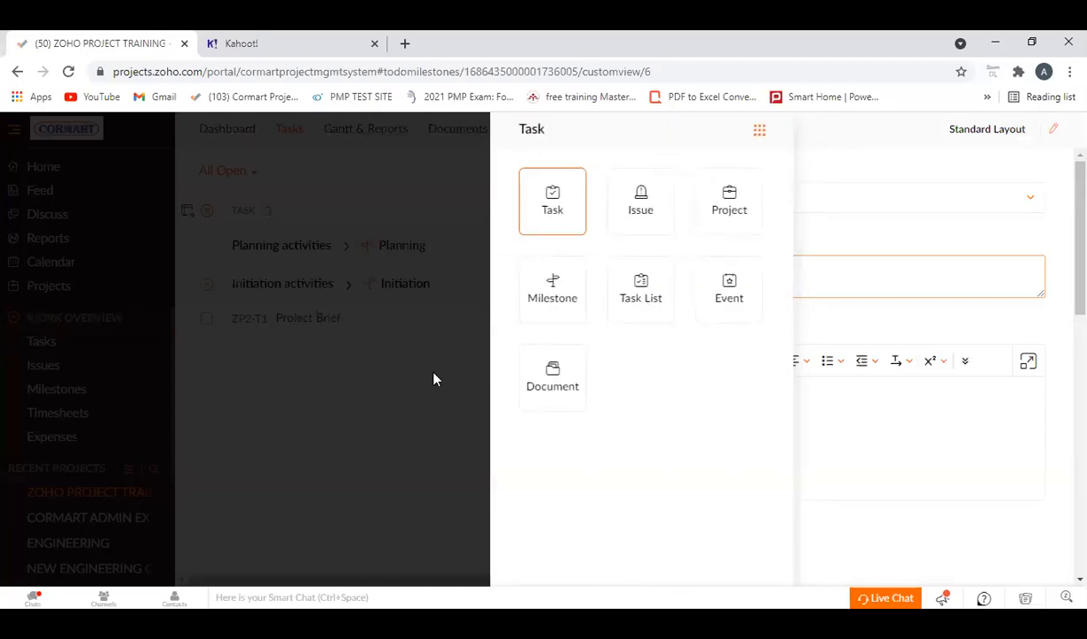
click(575, 209)
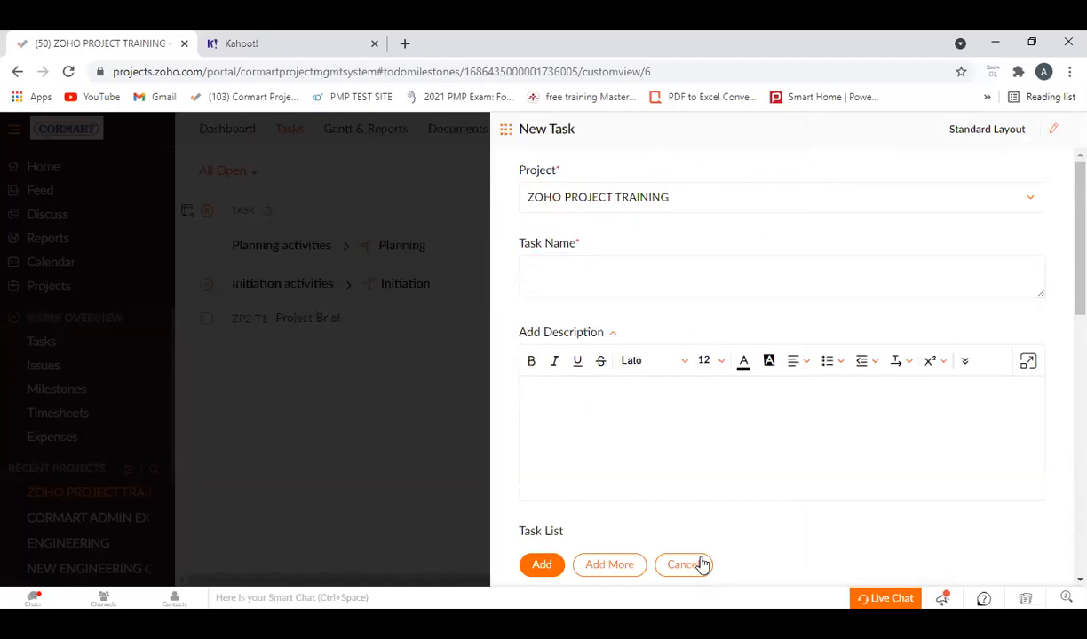
click(674, 566)
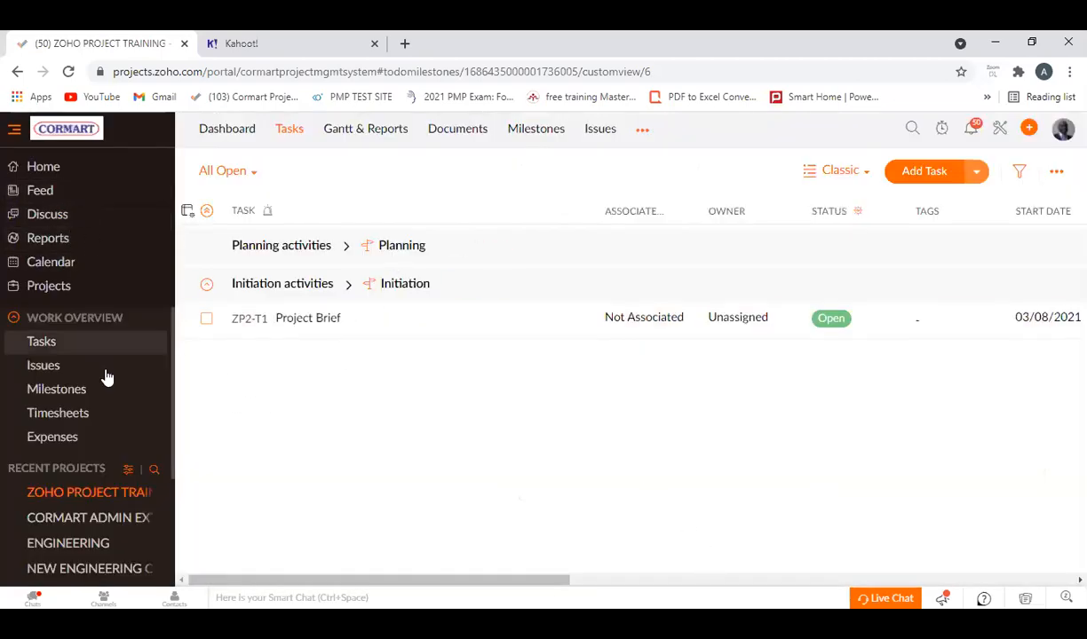
Go back through the projects list to ZOHO PROJECT TRAINING, recheck the creatable item types for a user option, and cancel.
click(50, 287)
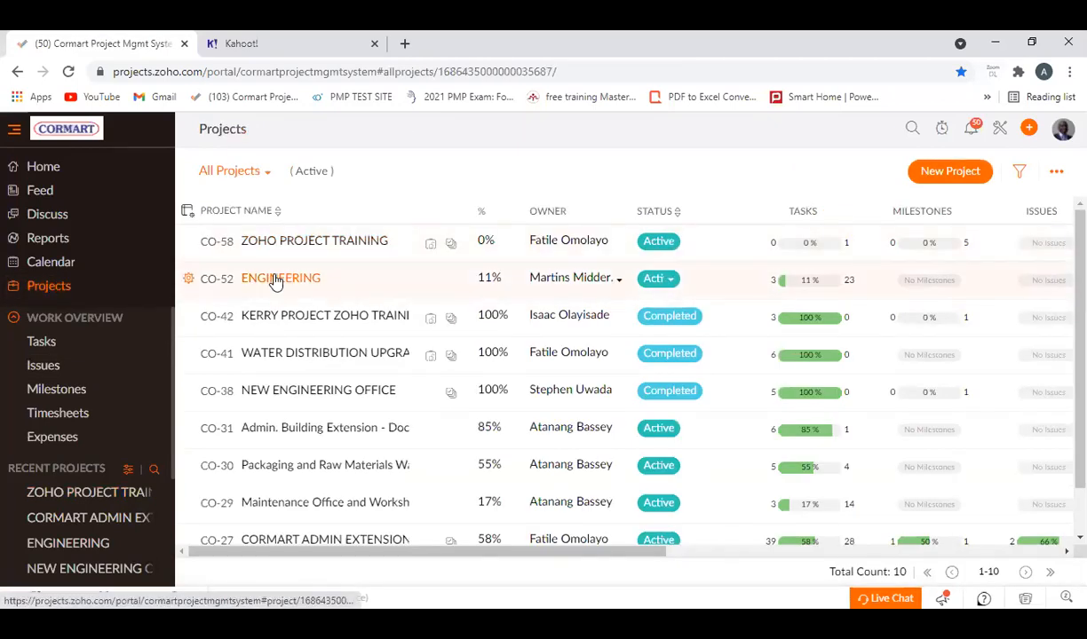
click(297, 239)
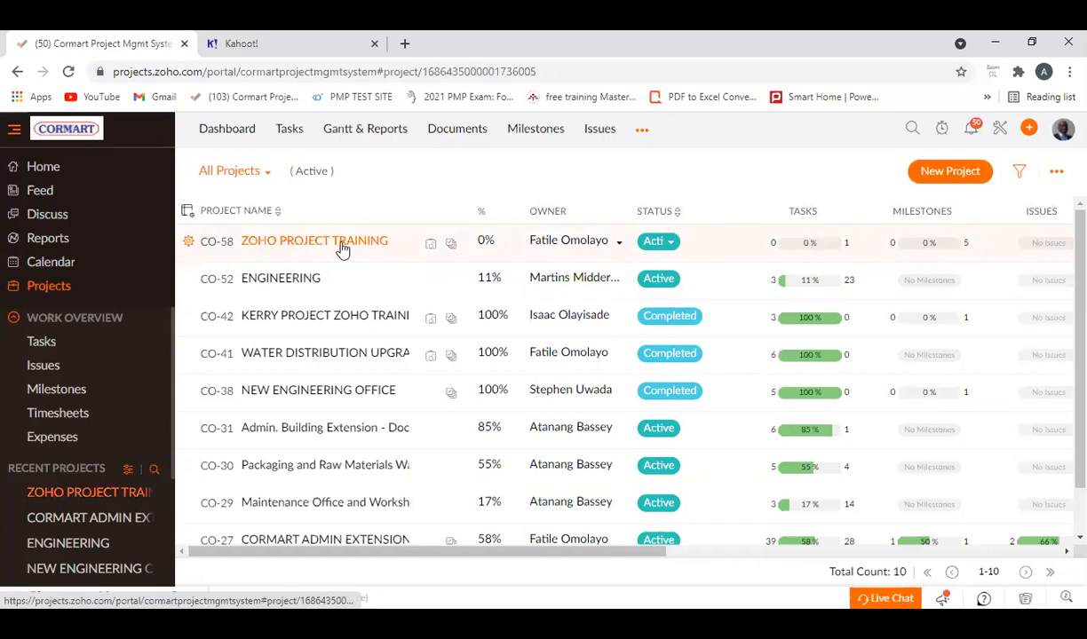
click(1027, 130)
click(506, 129)
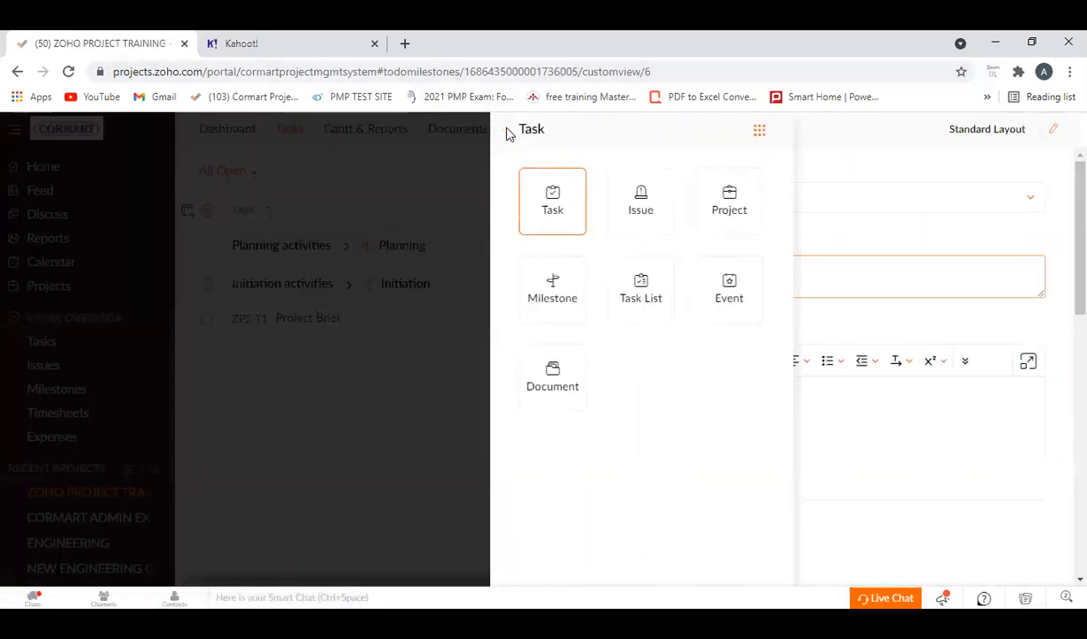
click(429, 338)
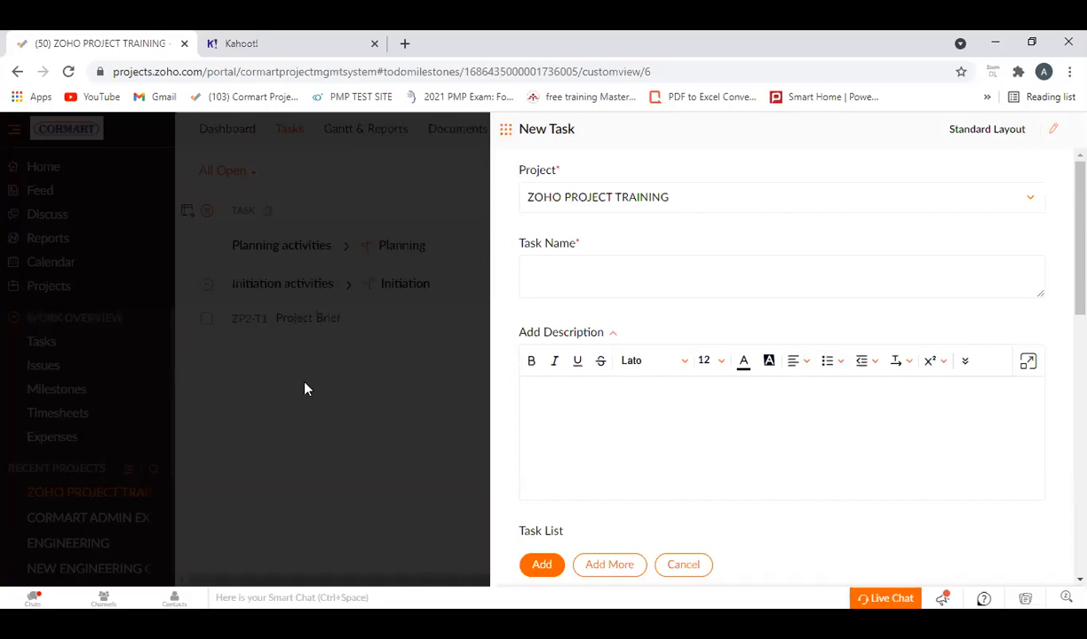
click(691, 565)
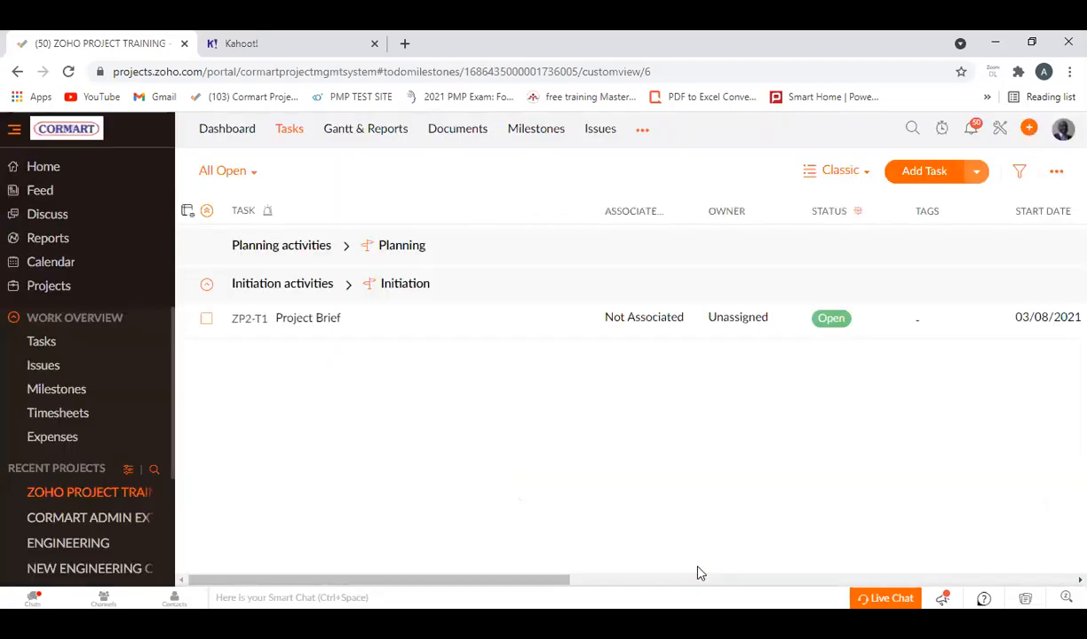
Reload the page, return to the list of all projects, and open a blank Add User form there.
click(69, 72)
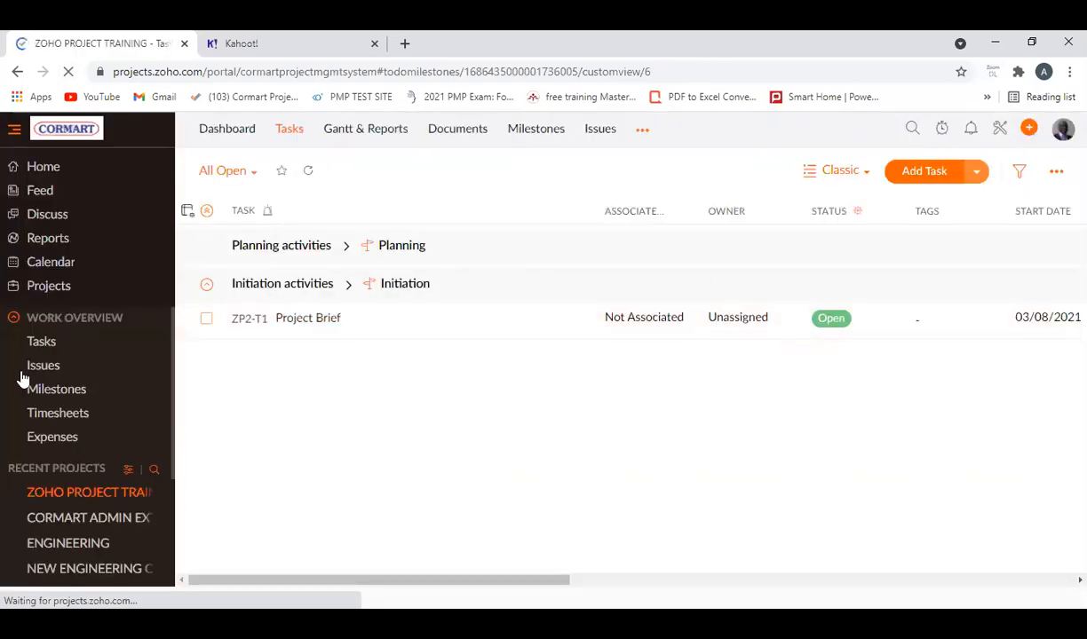
click(69, 291)
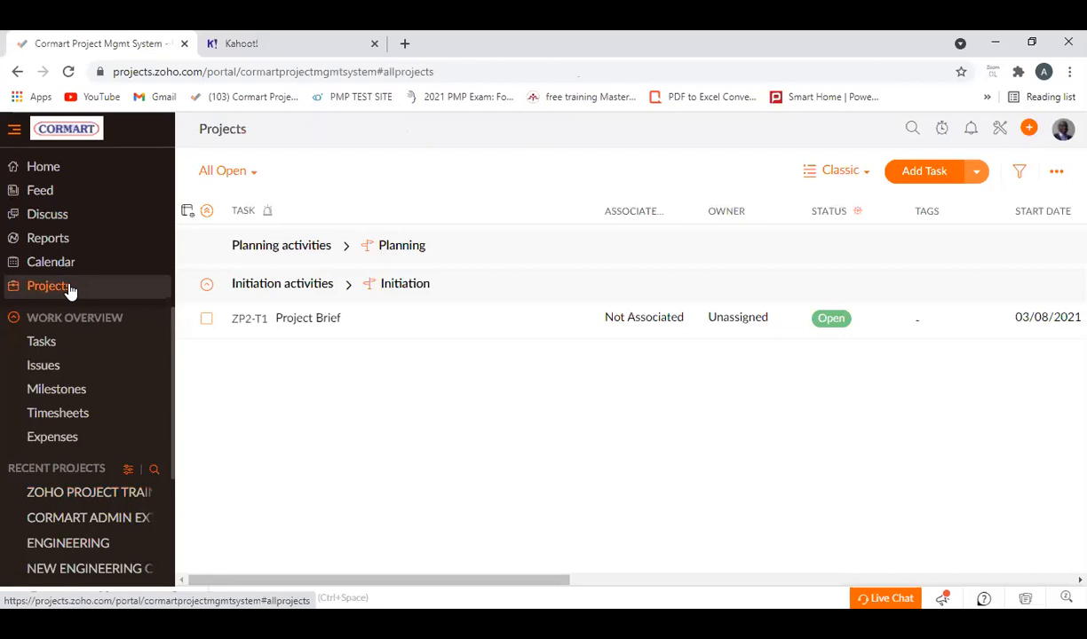
click(1030, 132)
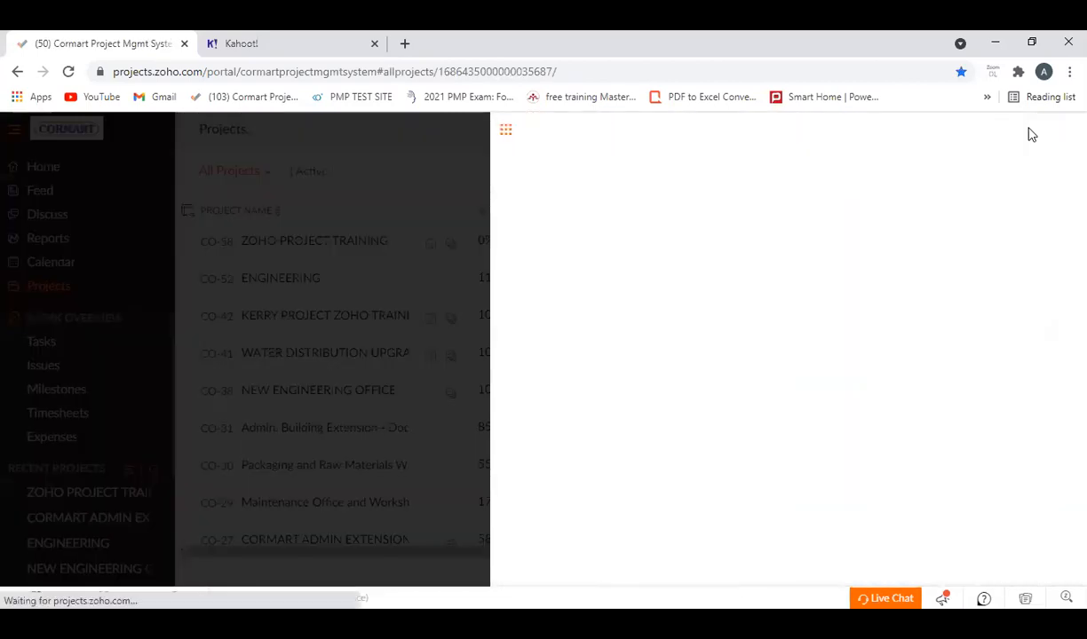
click(514, 133)
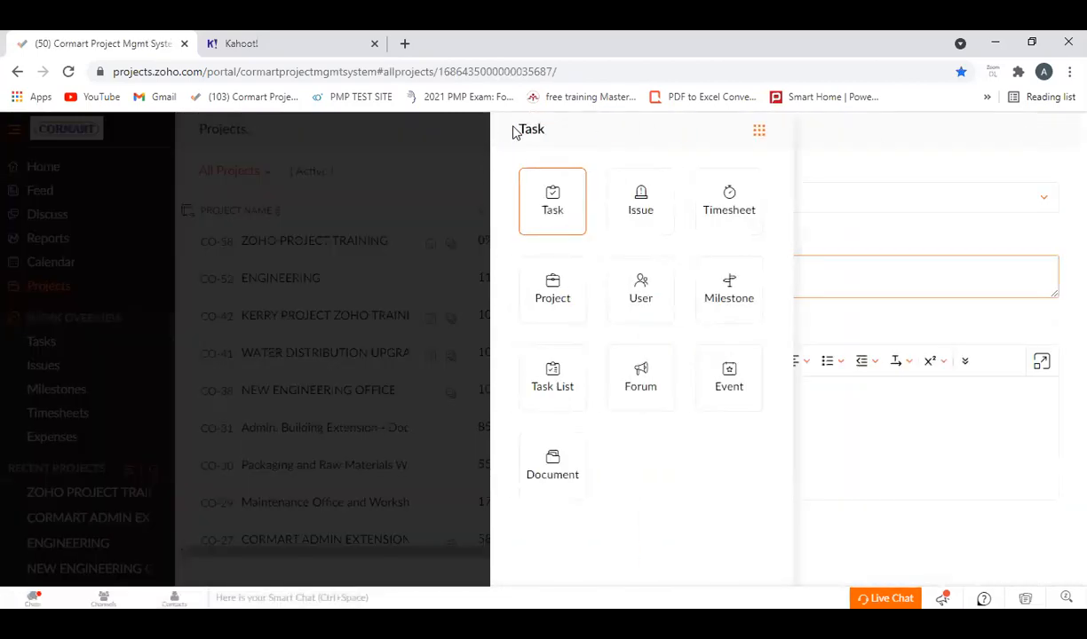
click(623, 286)
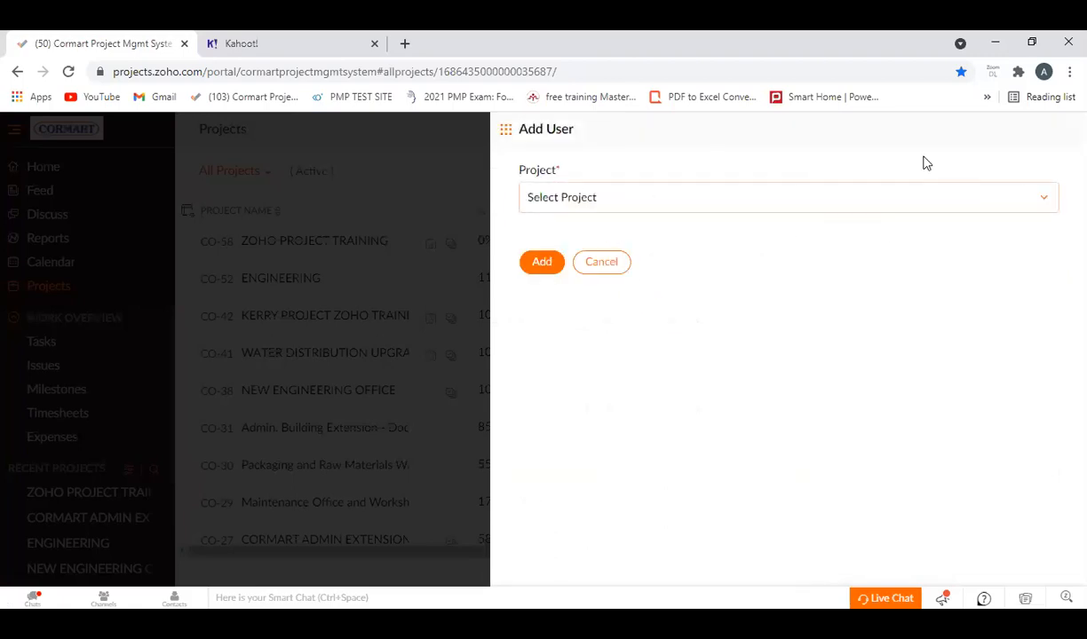
Search the Add User form's project choices for "ZOHO" and cancel the form.
click(1042, 205)
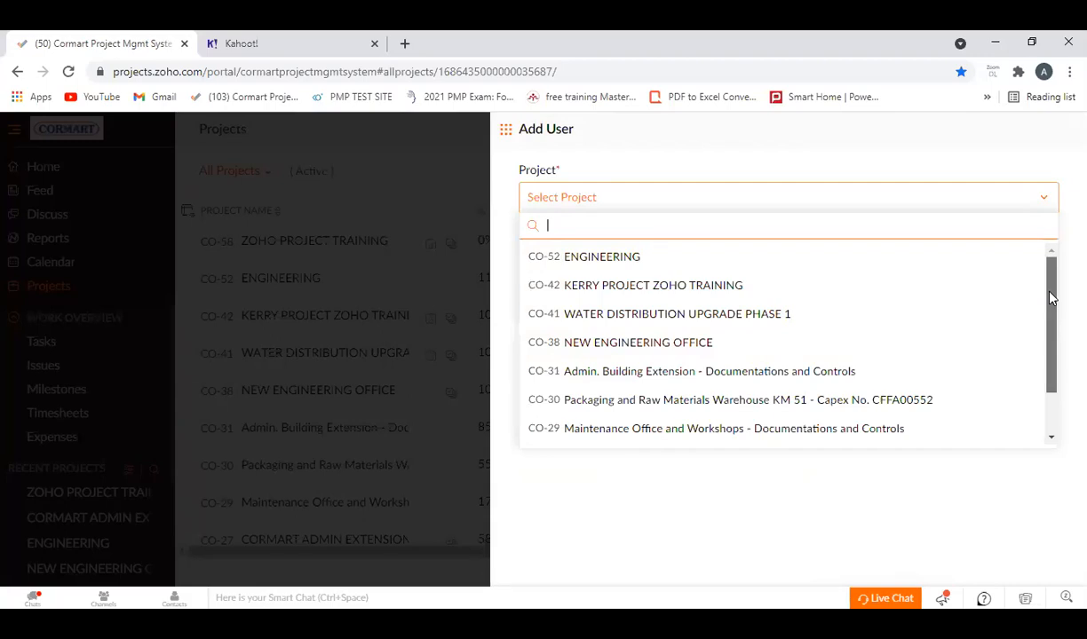
drag(1050, 298, 1056, 371)
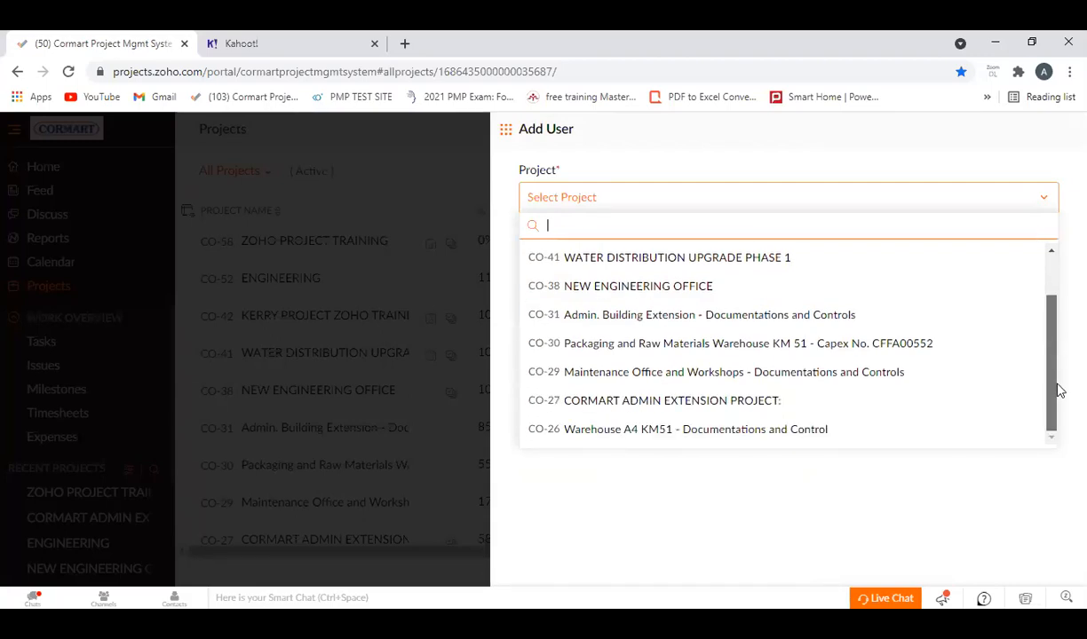
drag(1053, 334, 1046, 269)
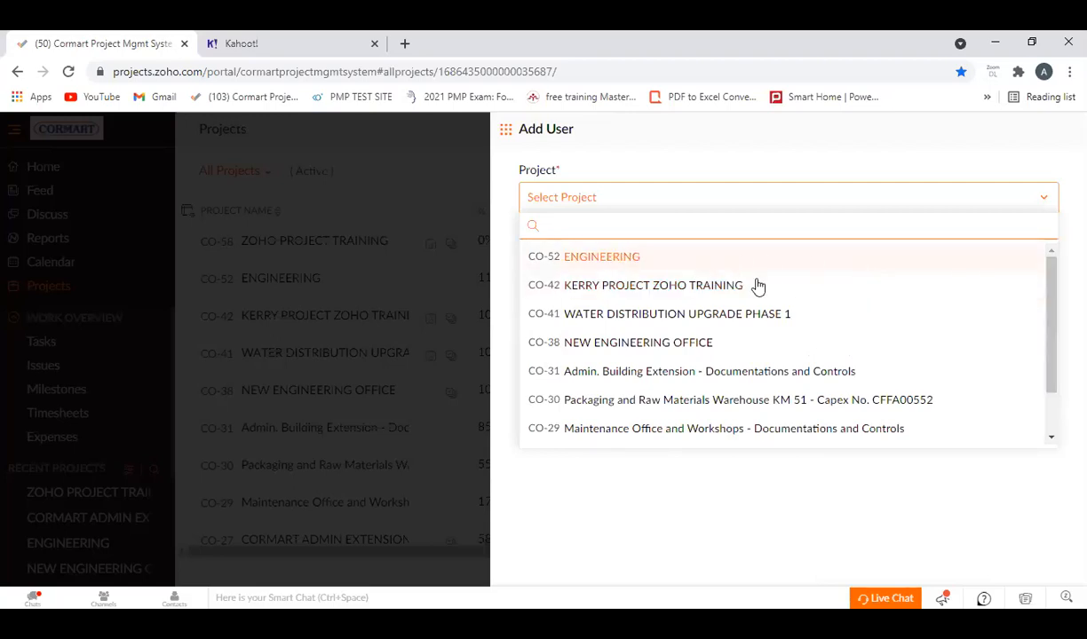
drag(1049, 314, 1044, 377)
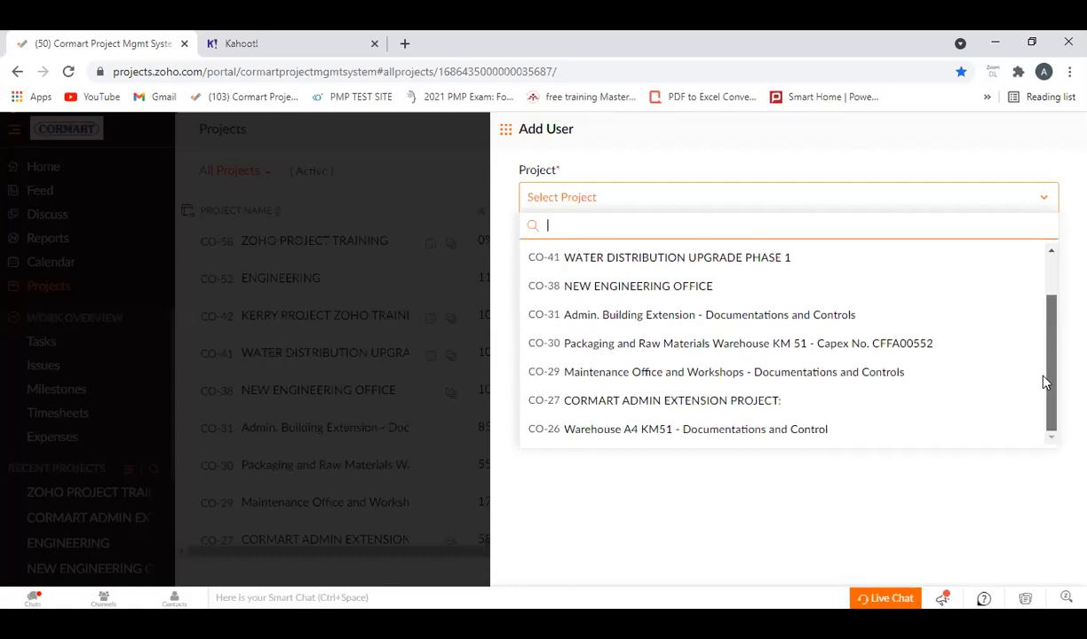
drag(1049, 312, 1049, 274)
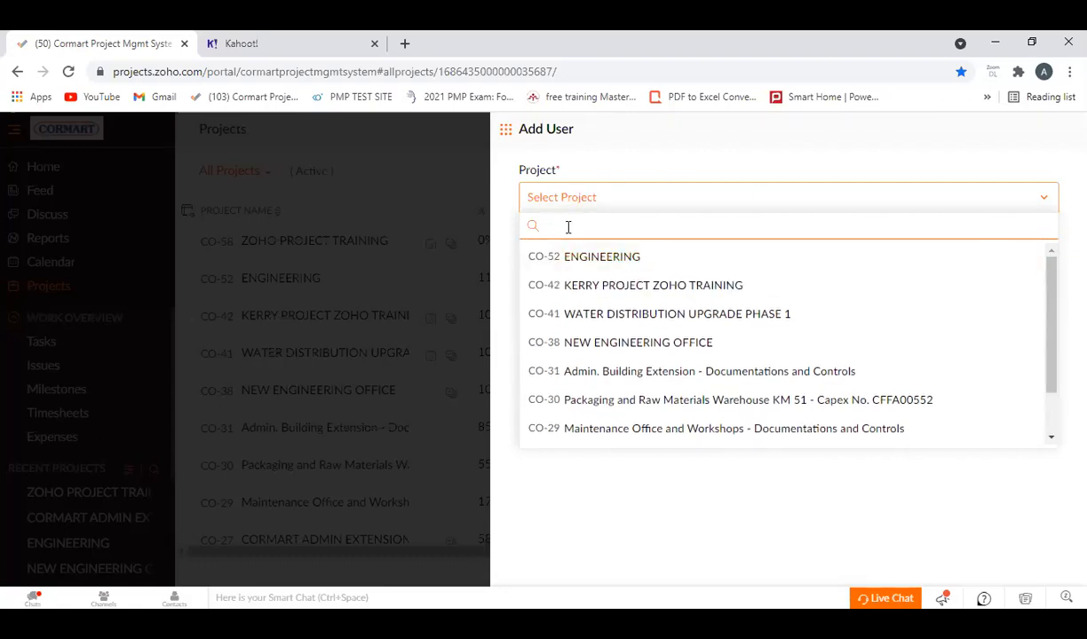
text(ZOHO)
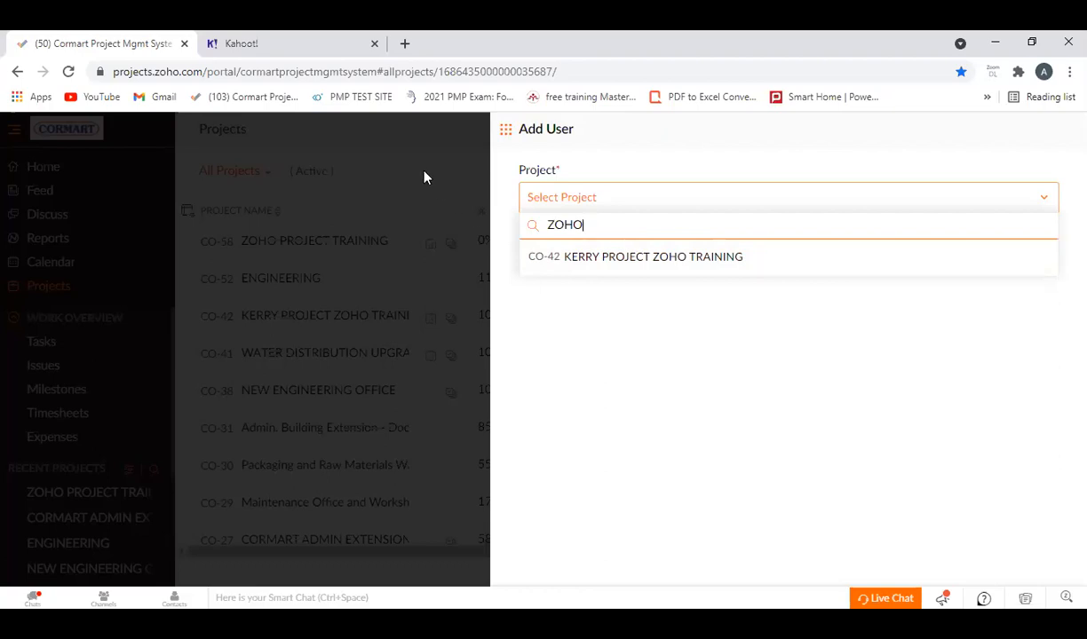
click(497, 178)
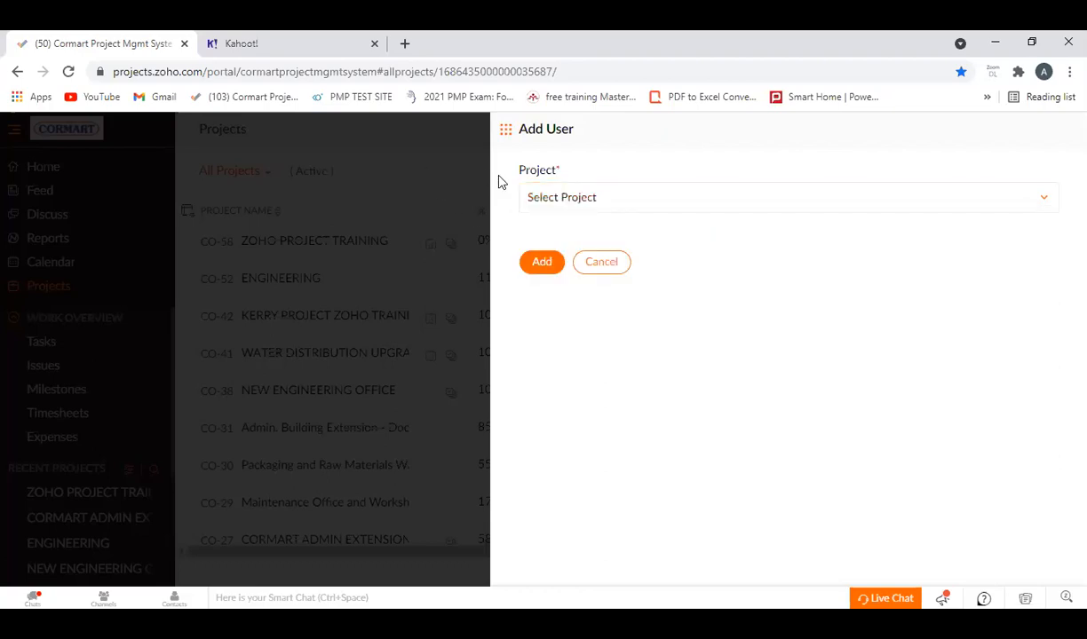
click(595, 264)
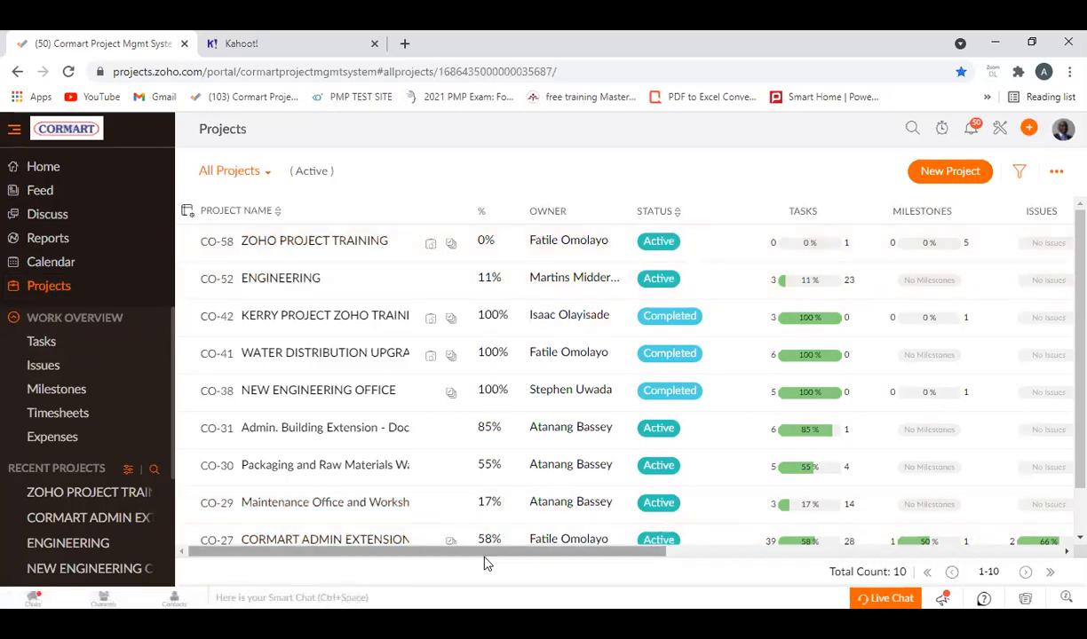
Check the project groups offered for ZOHO PROJECT TRAINING in the projects list.
drag(480, 553, 839, 508)
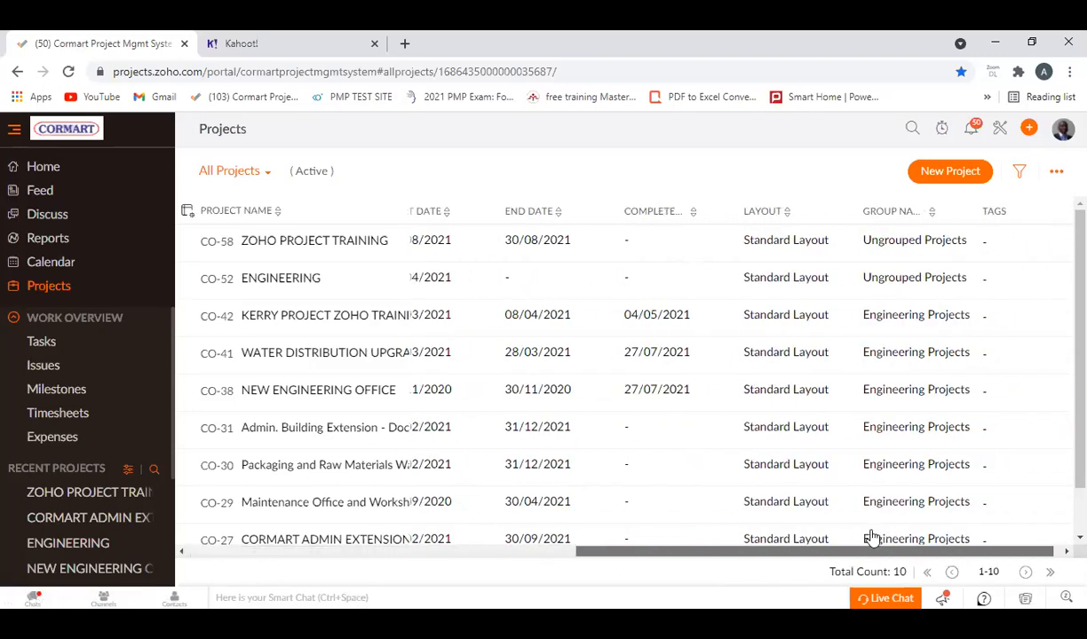
click(962, 248)
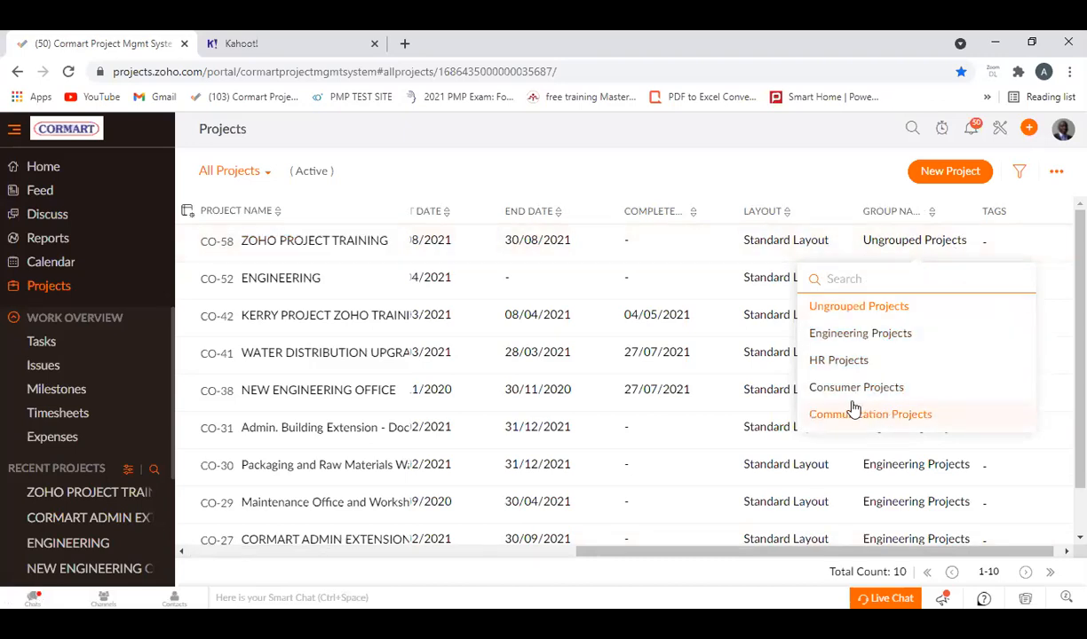
click(834, 361)
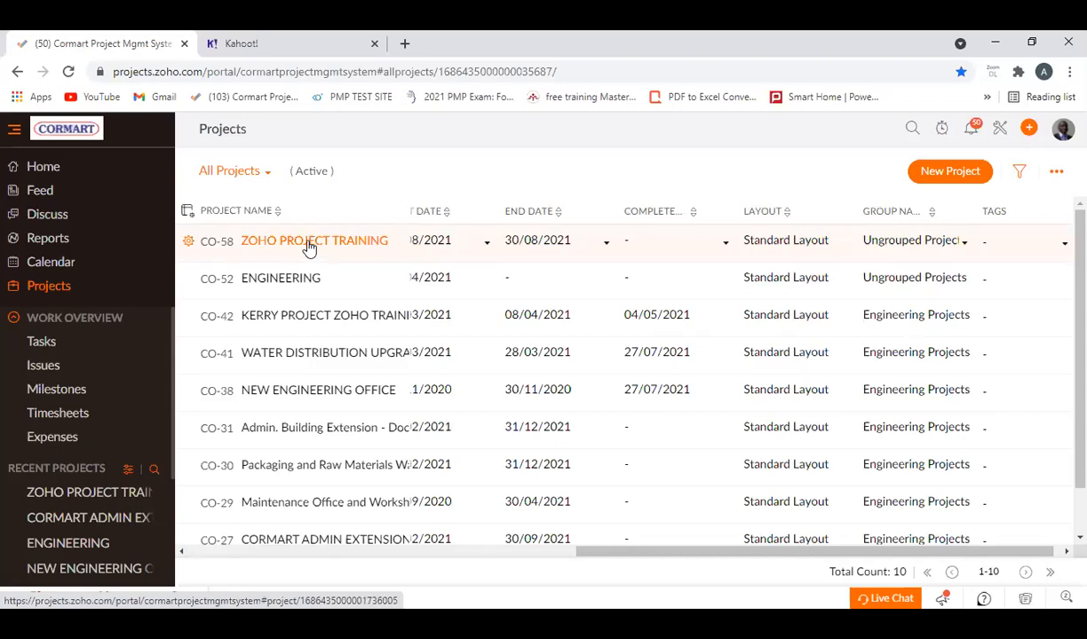
Reopen ZOHO PROJECT TRAINING, check its creatable item types twice for a user option, and discard the blank task forms.
click(306, 247)
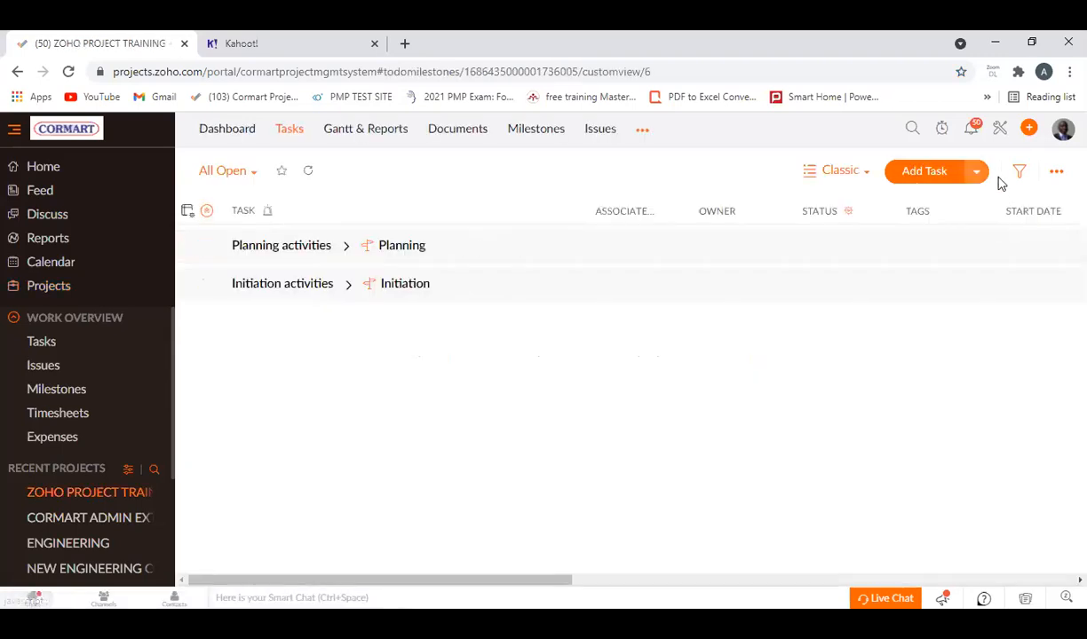
click(1032, 133)
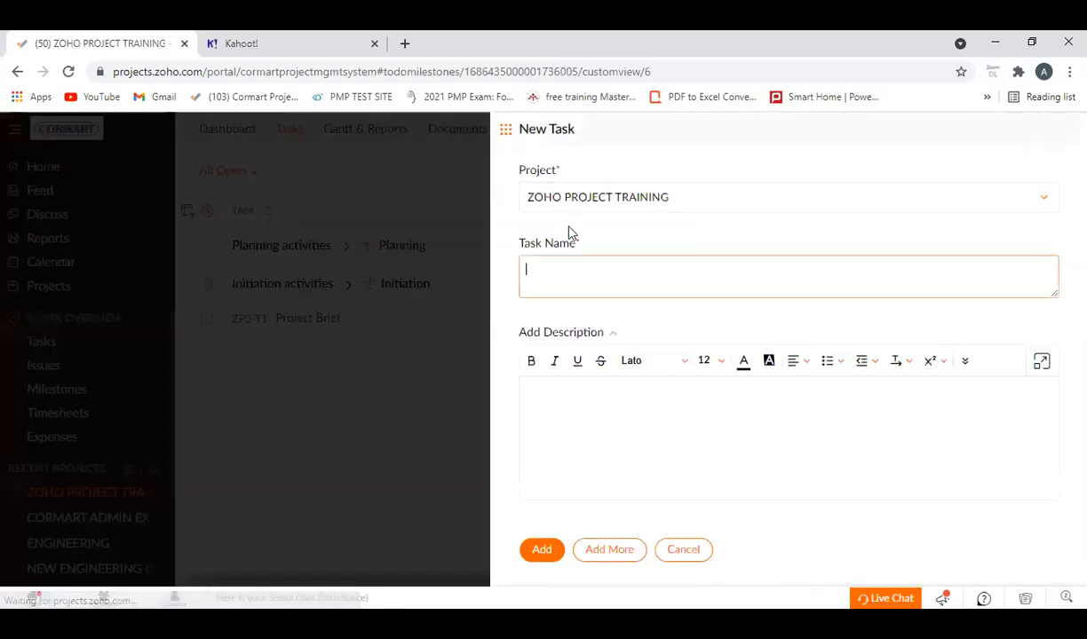
click(509, 131)
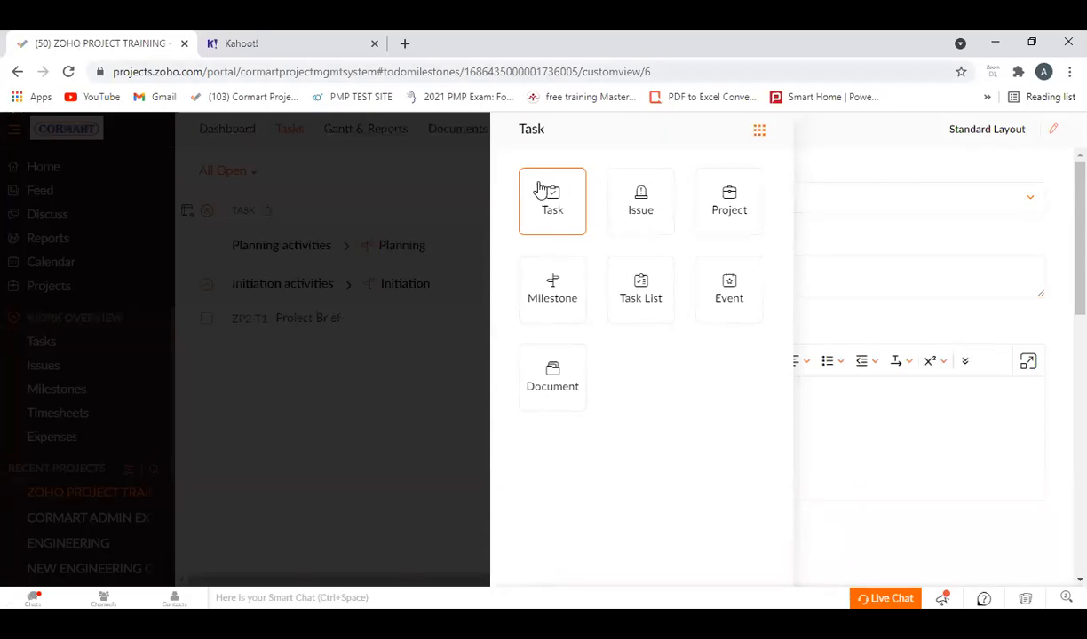
click(437, 172)
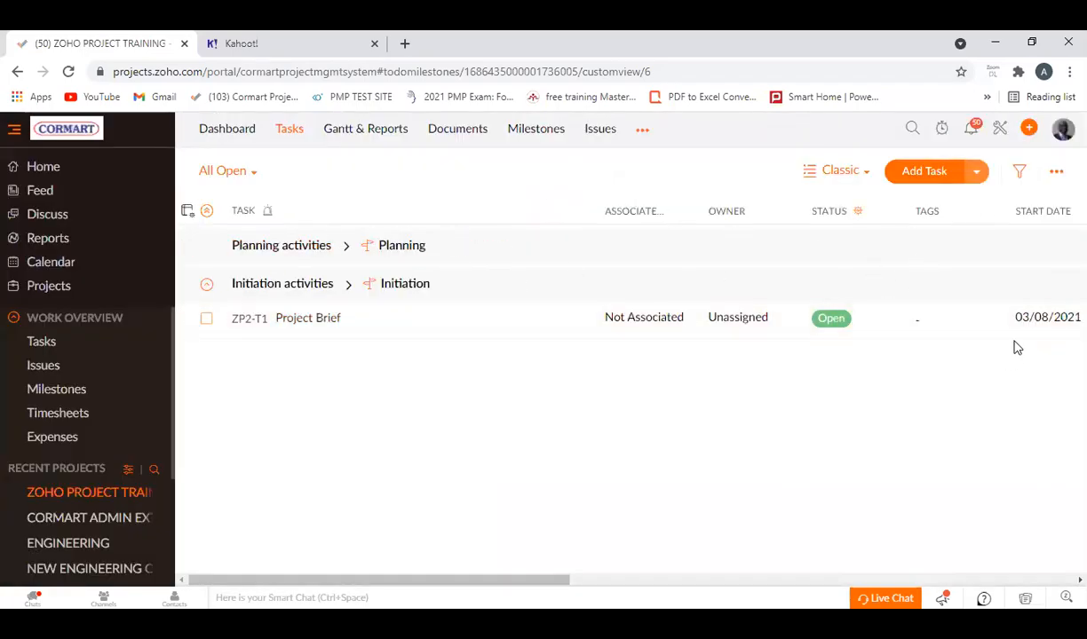
click(1028, 130)
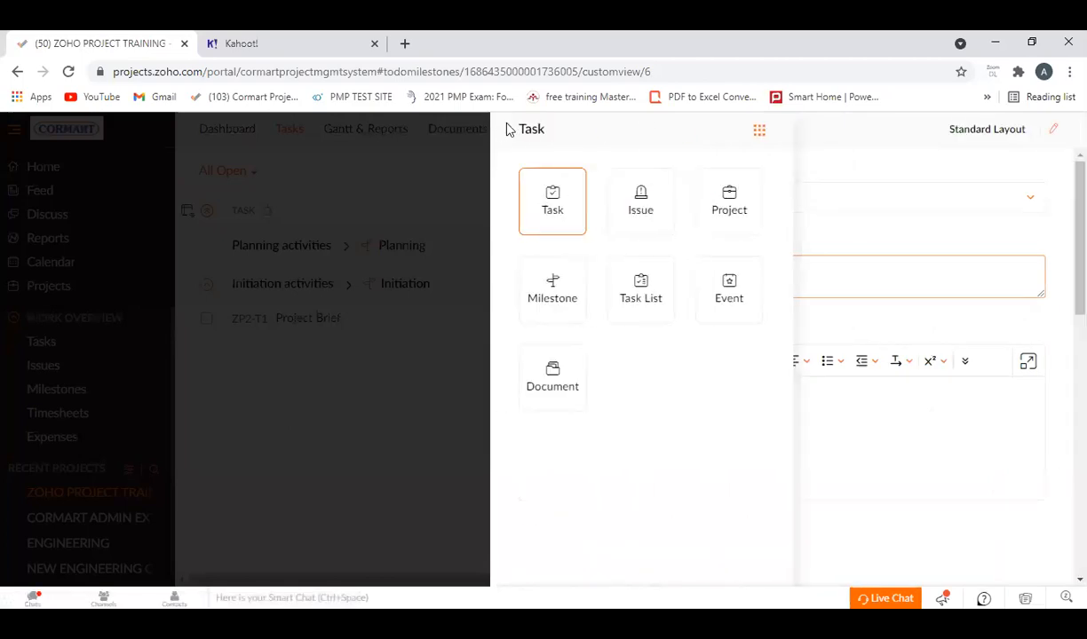
click(385, 173)
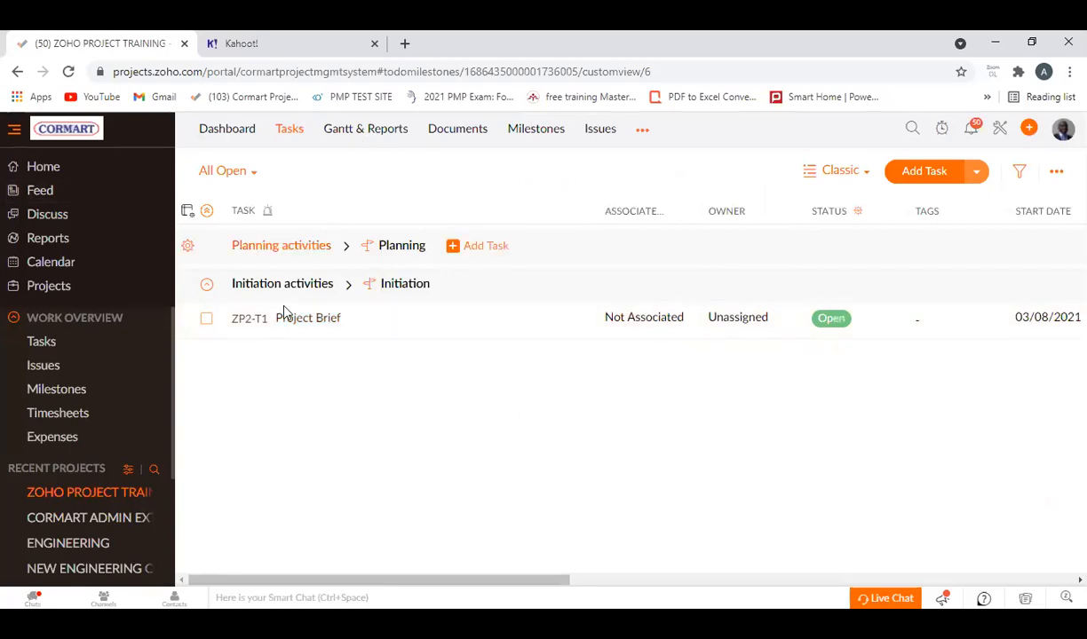
Assign the Project Brief task under Initiation activities to the projectmanagement user as owner.
click(793, 326)
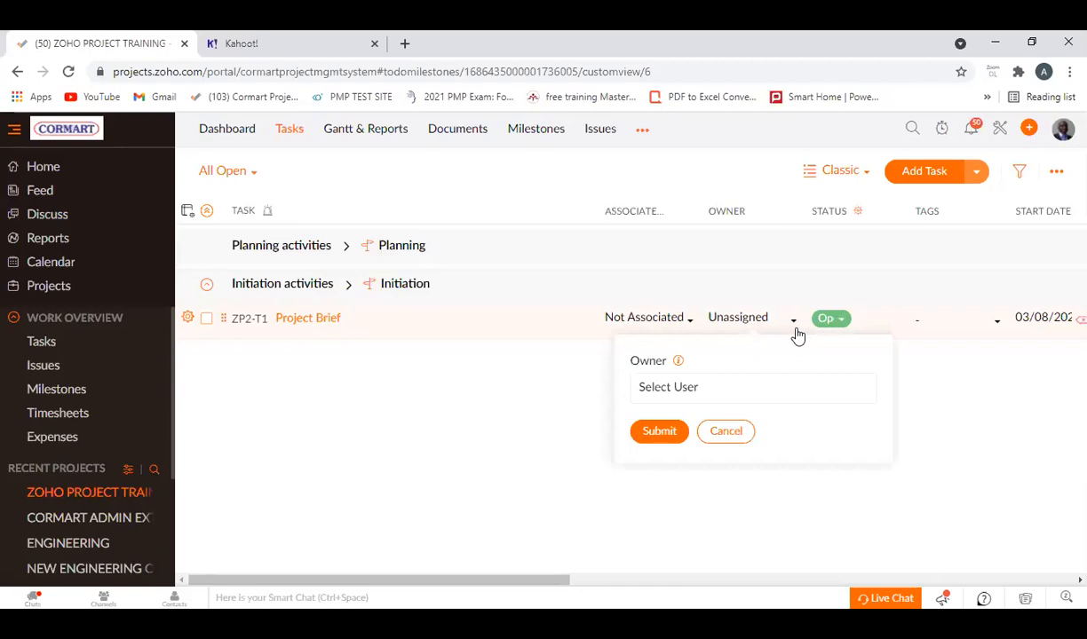
click(701, 389)
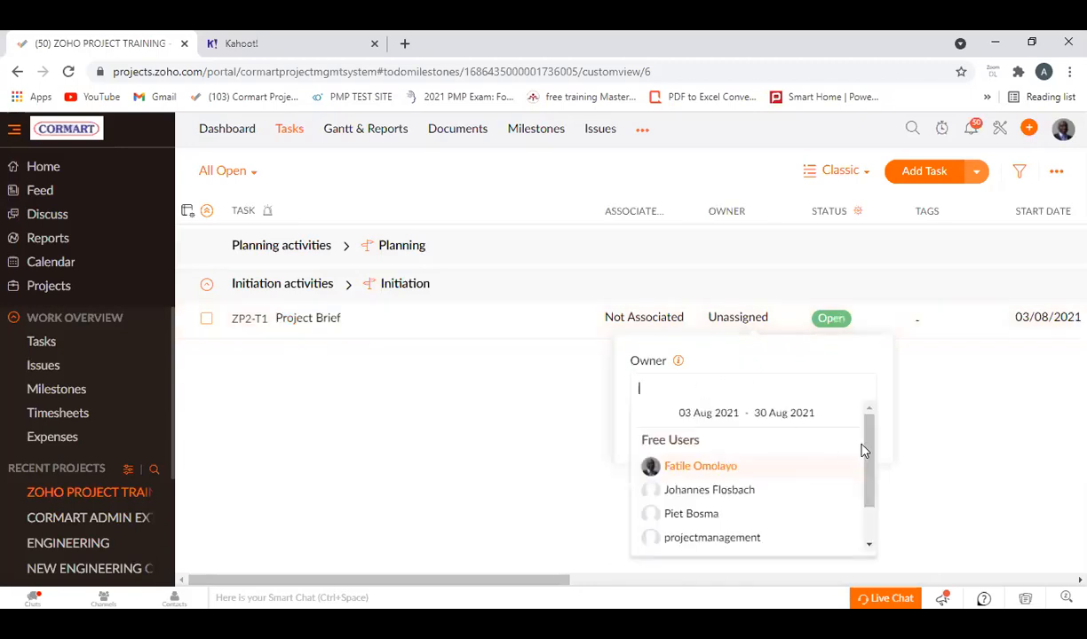
drag(866, 456, 854, 562)
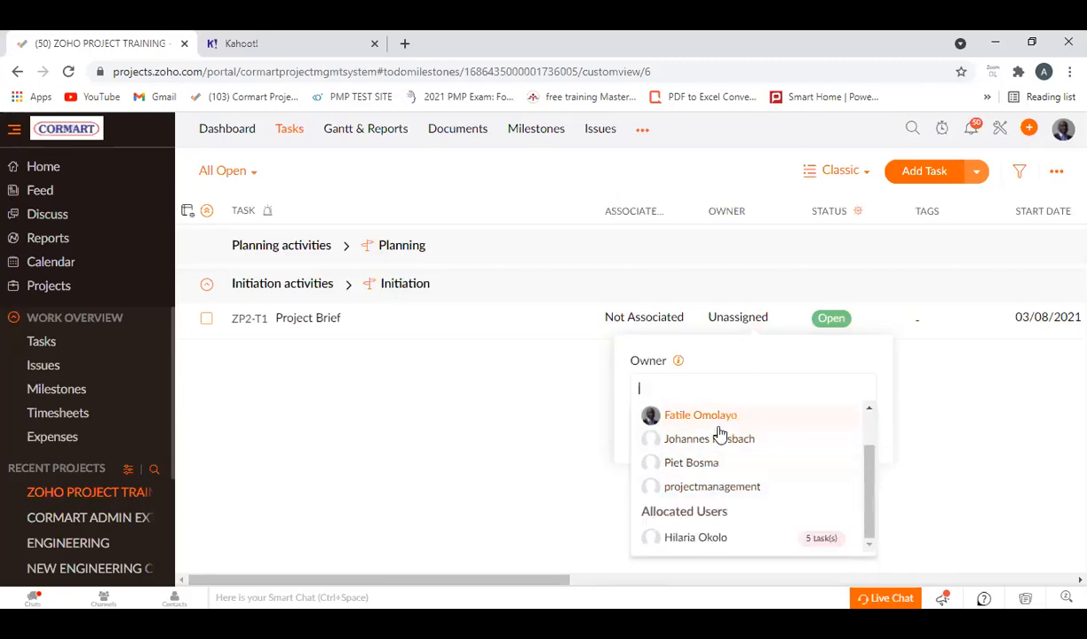
click(704, 489)
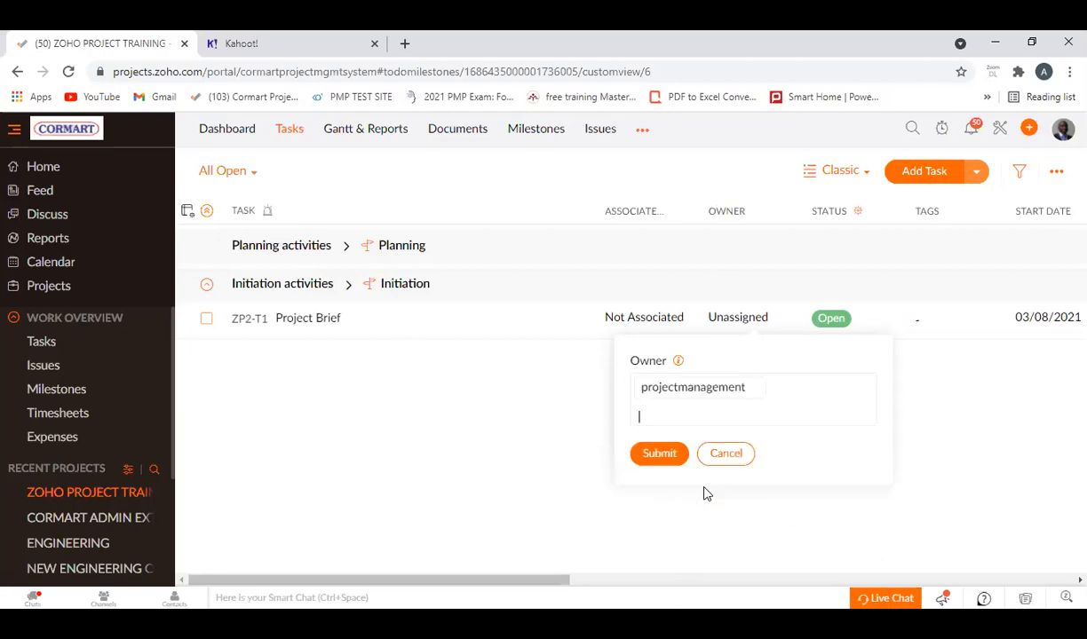
click(659, 454)
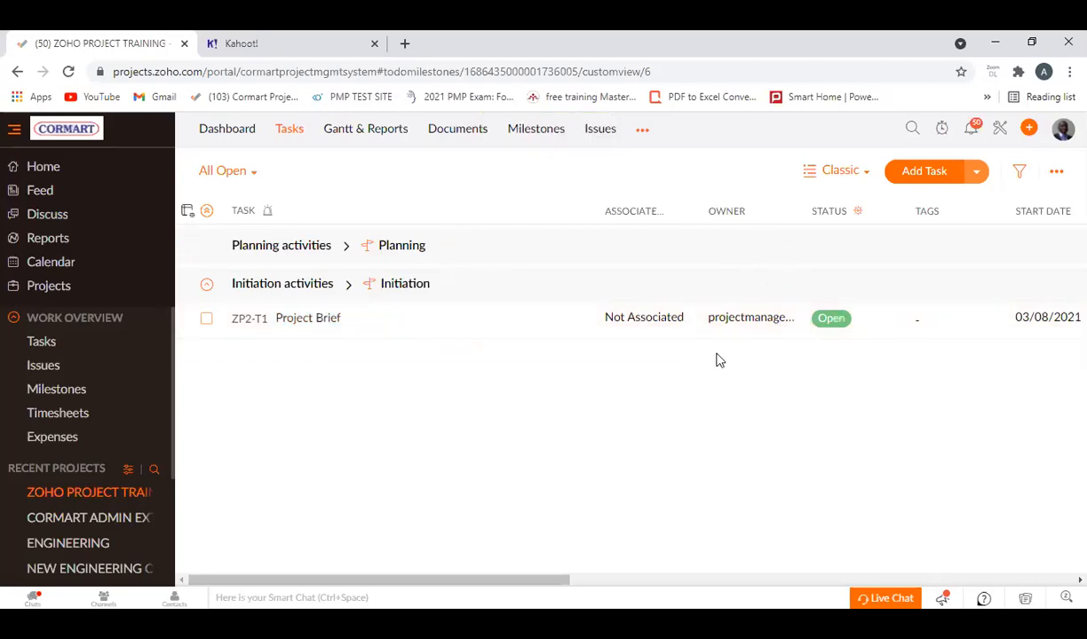
Reopen ZOHO PROJECT TRAINING from the projects list and switch its tasks to the Plain view.
drag(545, 586, 802, 606)
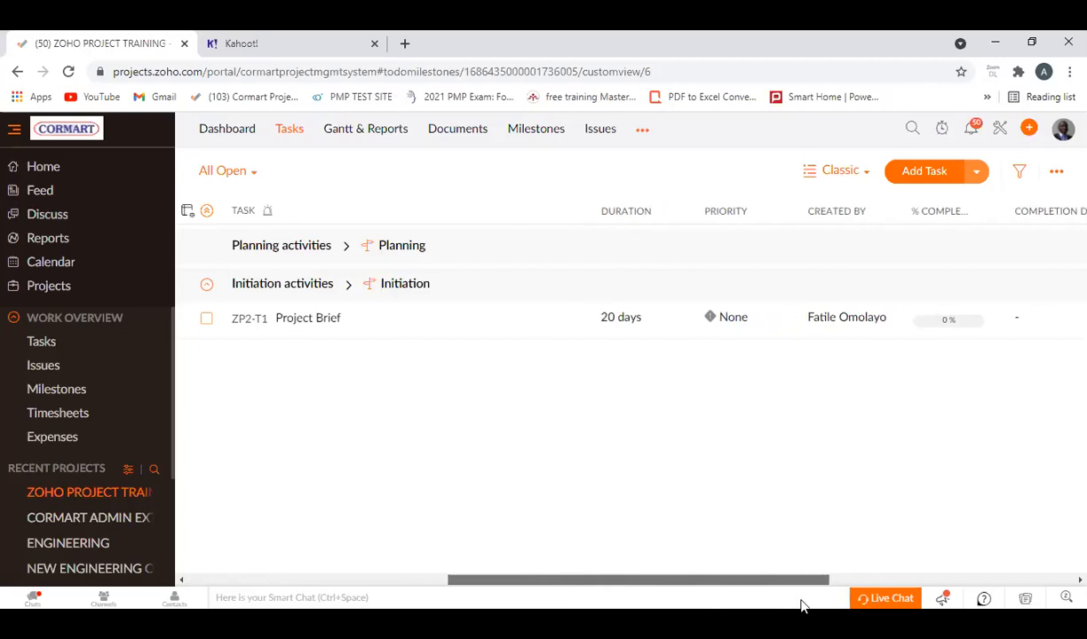
click(226, 170)
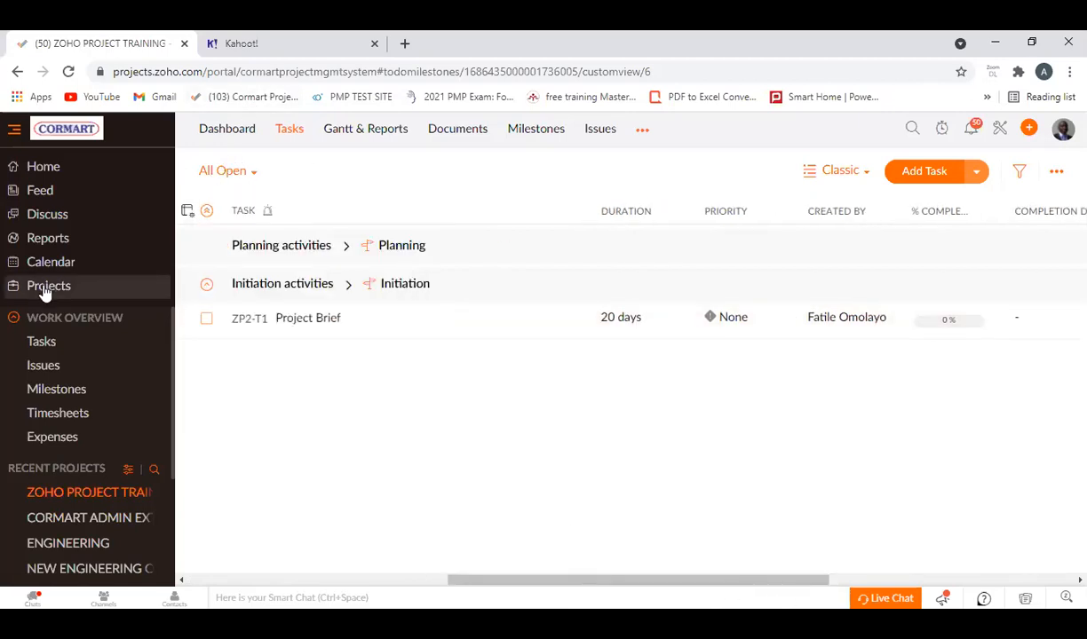
click(46, 290)
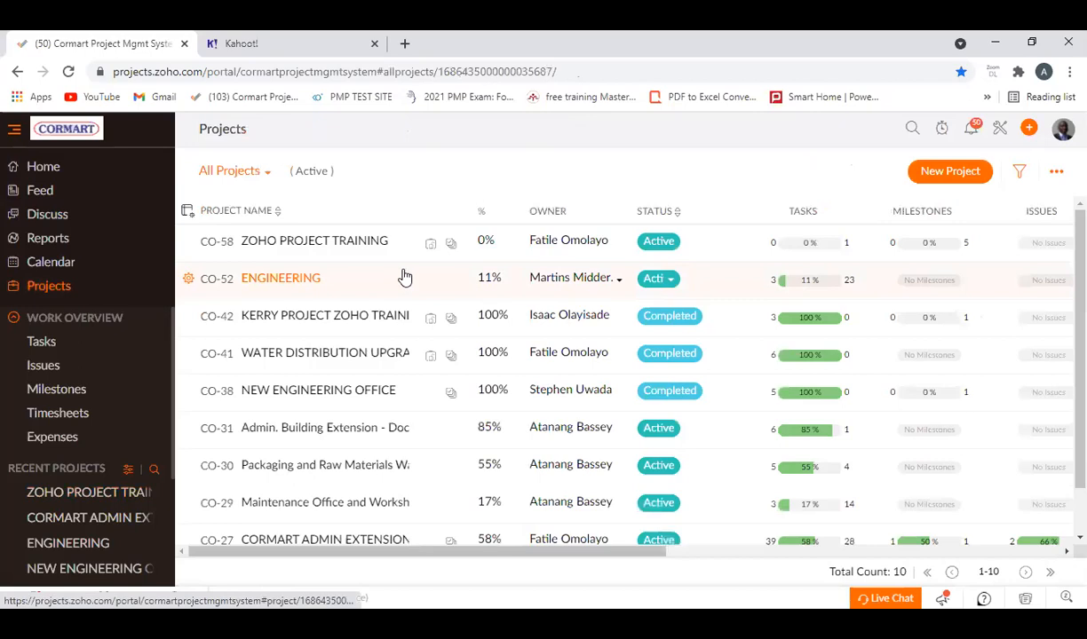
click(321, 244)
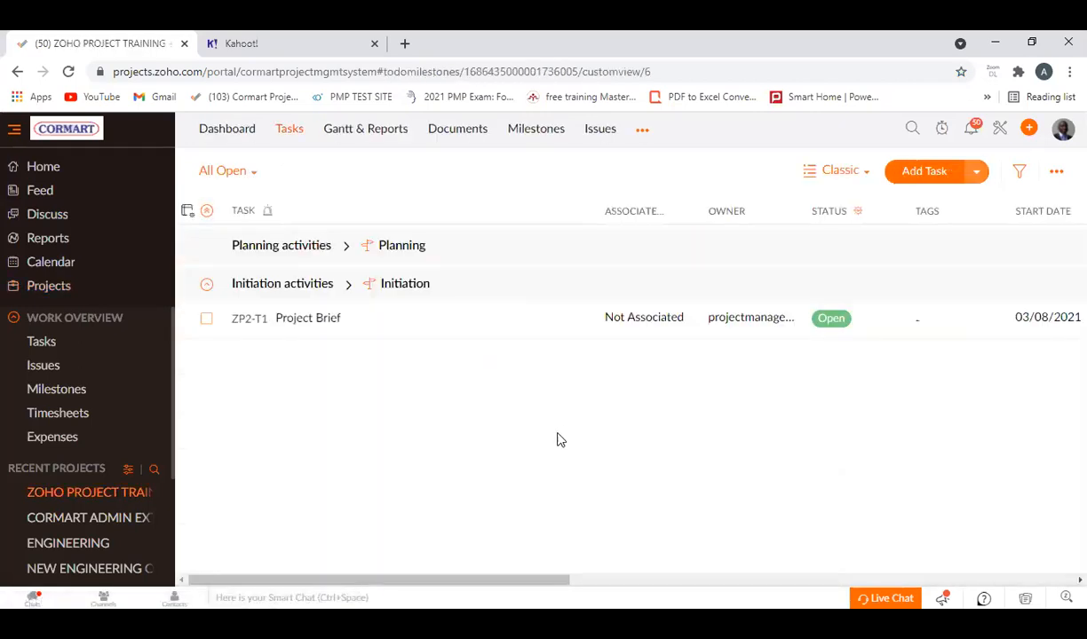
click(834, 172)
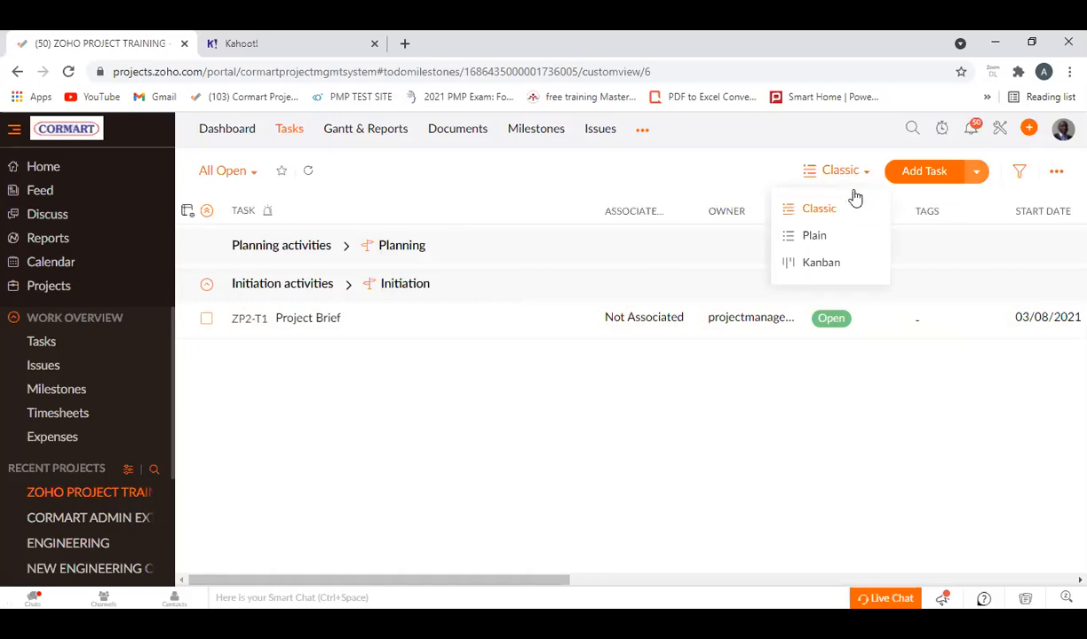
click(815, 242)
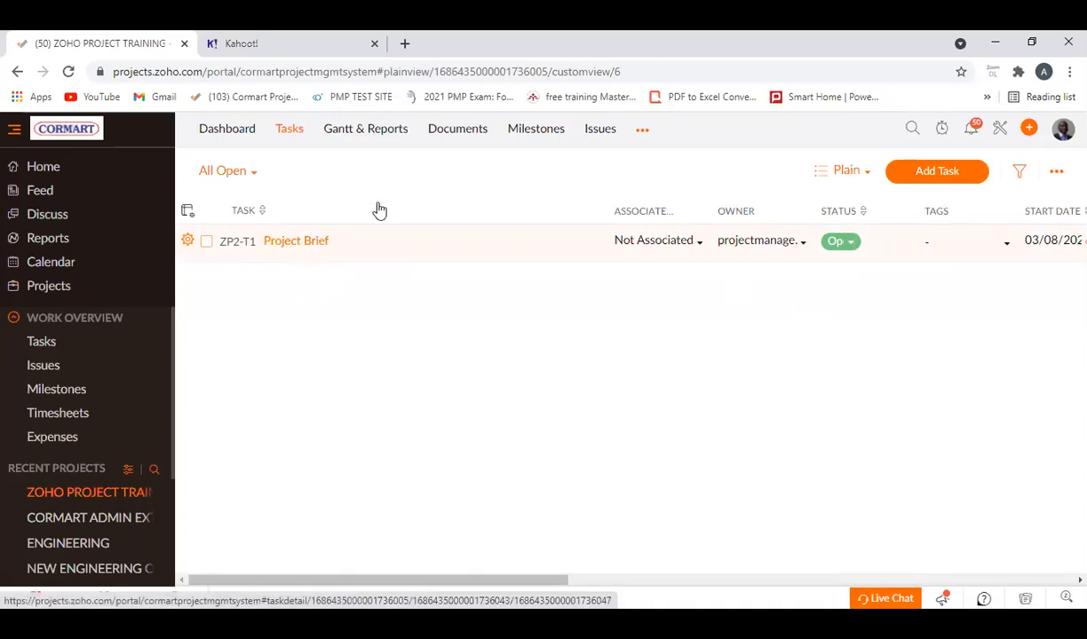
Open the project's Planning milestone to show its task lists.
click(527, 129)
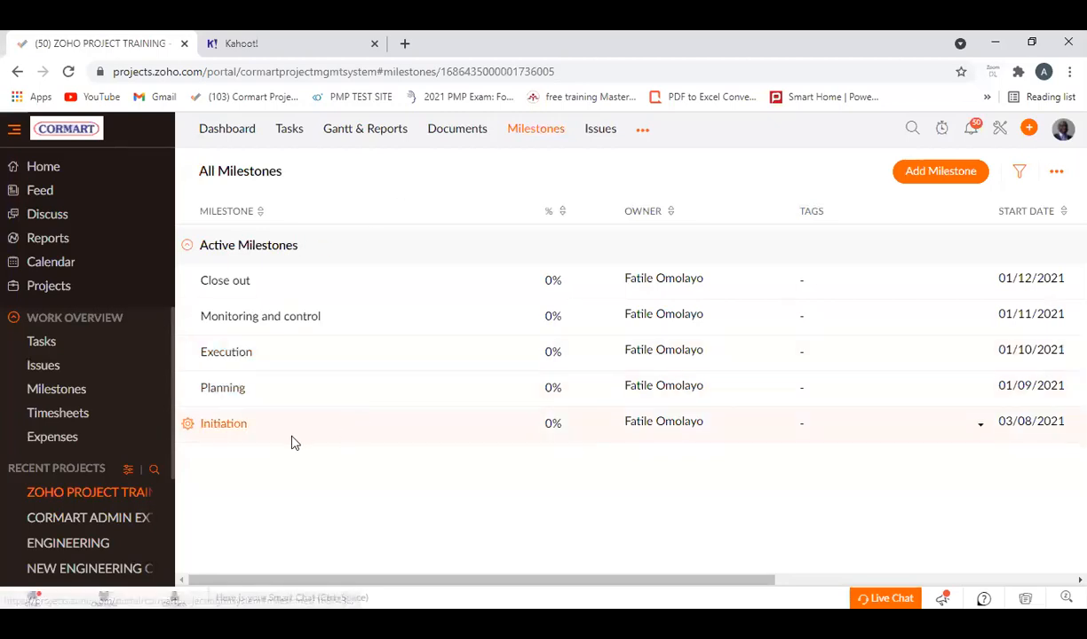
click(224, 387)
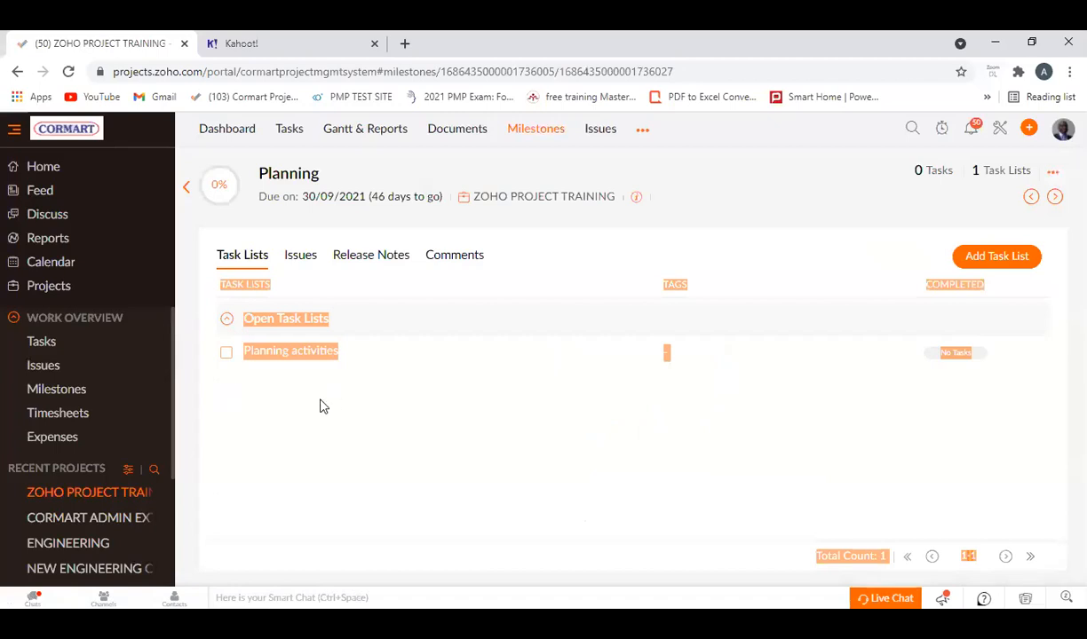
Add the tasks Detailed design and Town planning approval to the Planning activities task list.
click(524, 473)
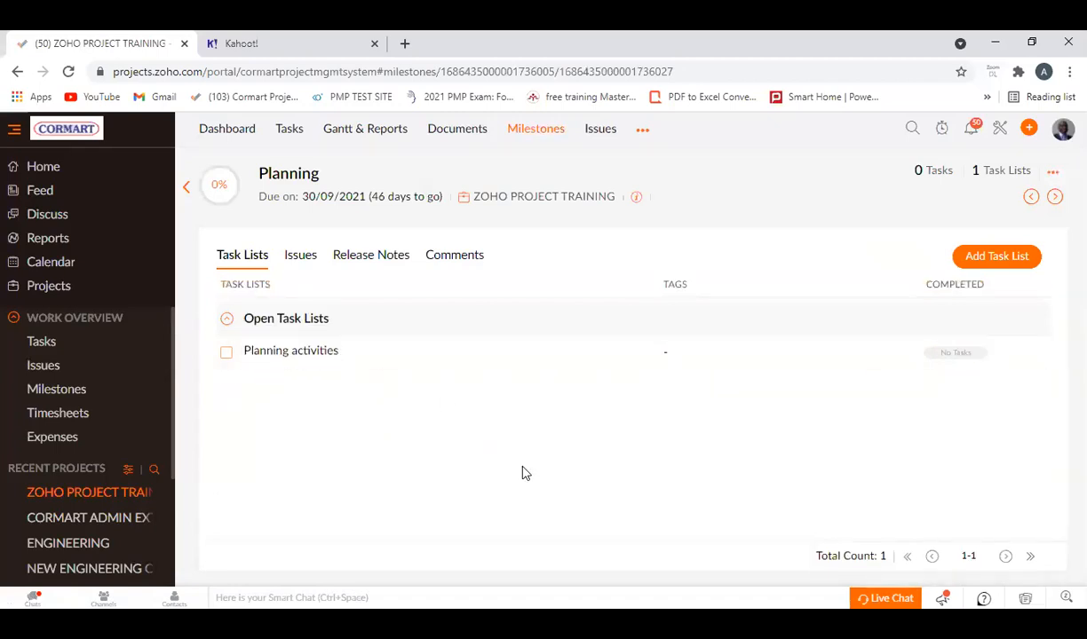
click(291, 352)
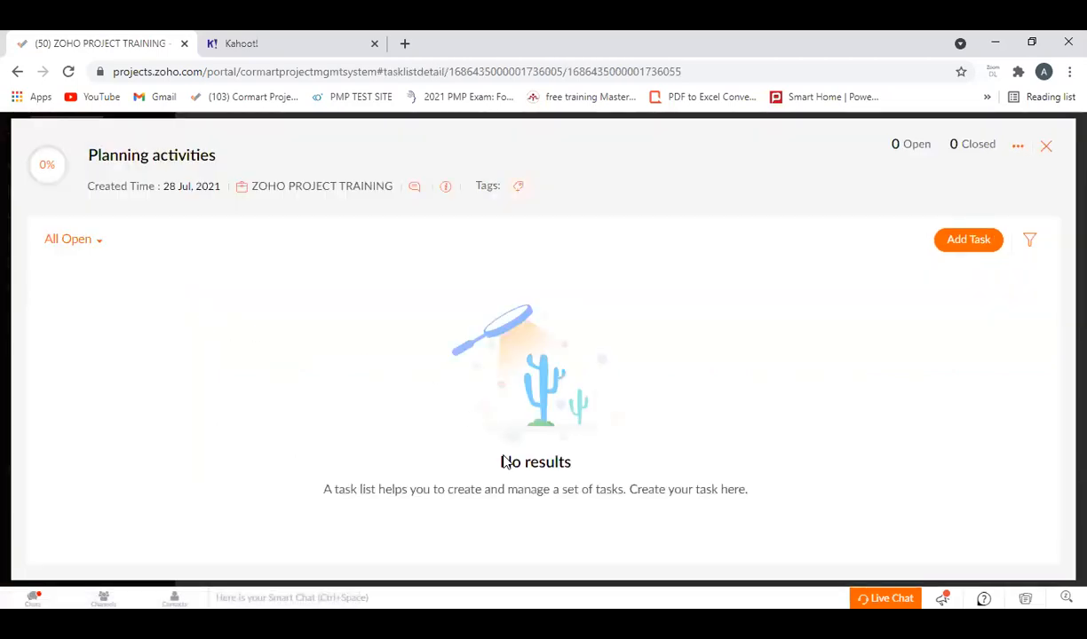
click(964, 241)
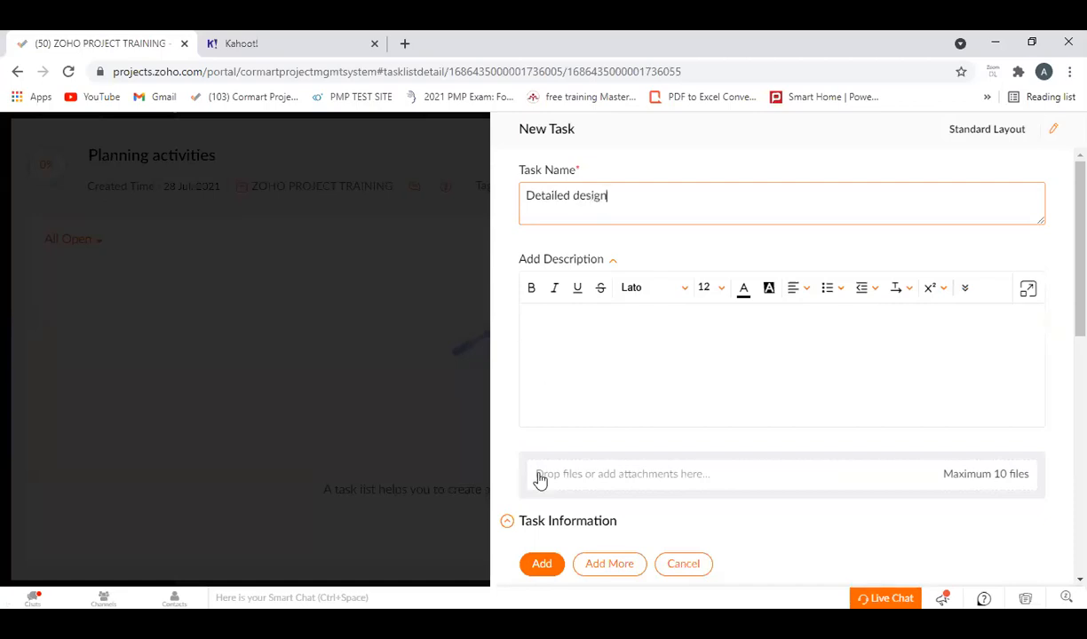
click(611, 566)
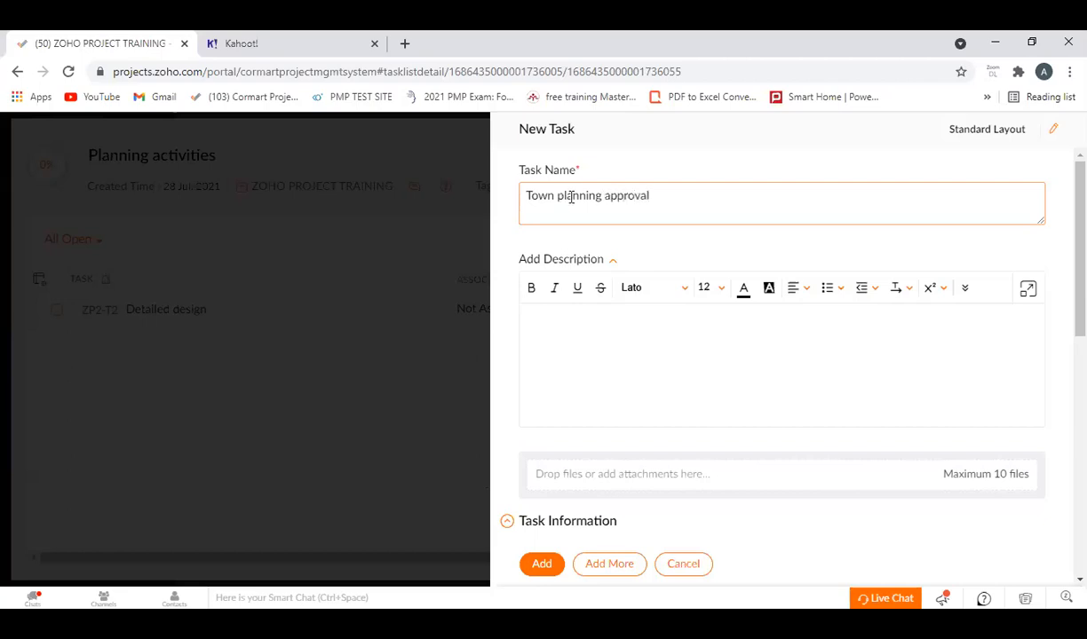
click(611, 563)
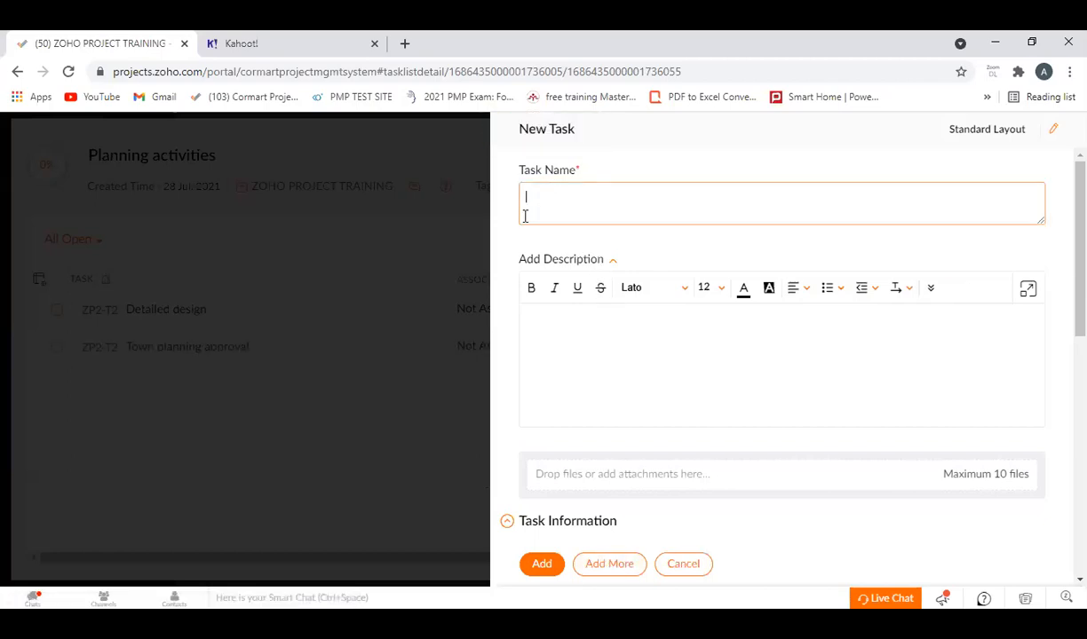
click(684, 566)
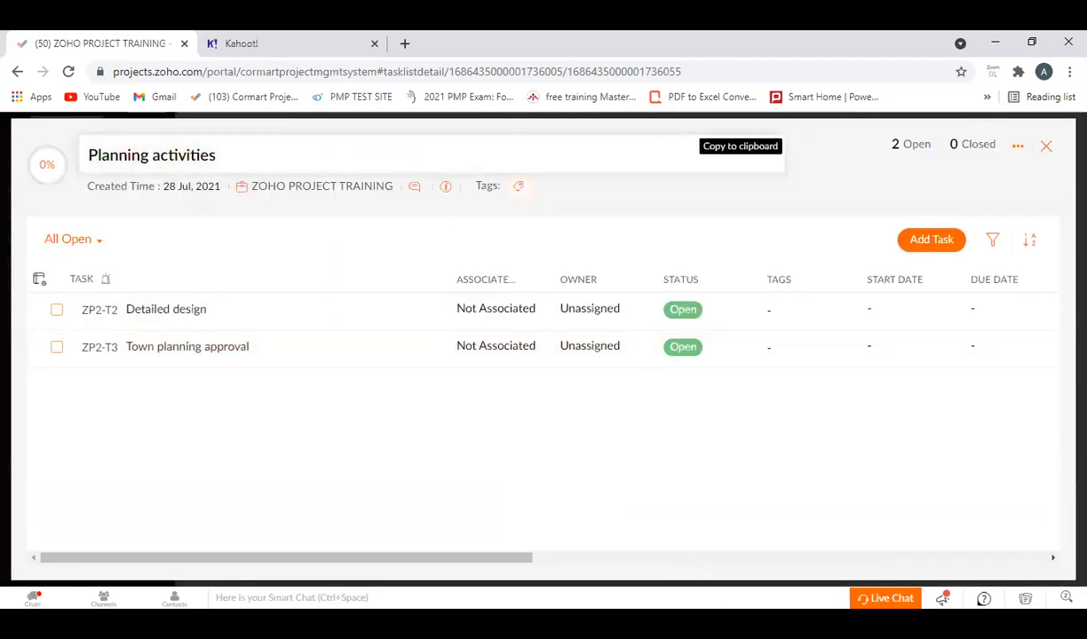
click(1048, 147)
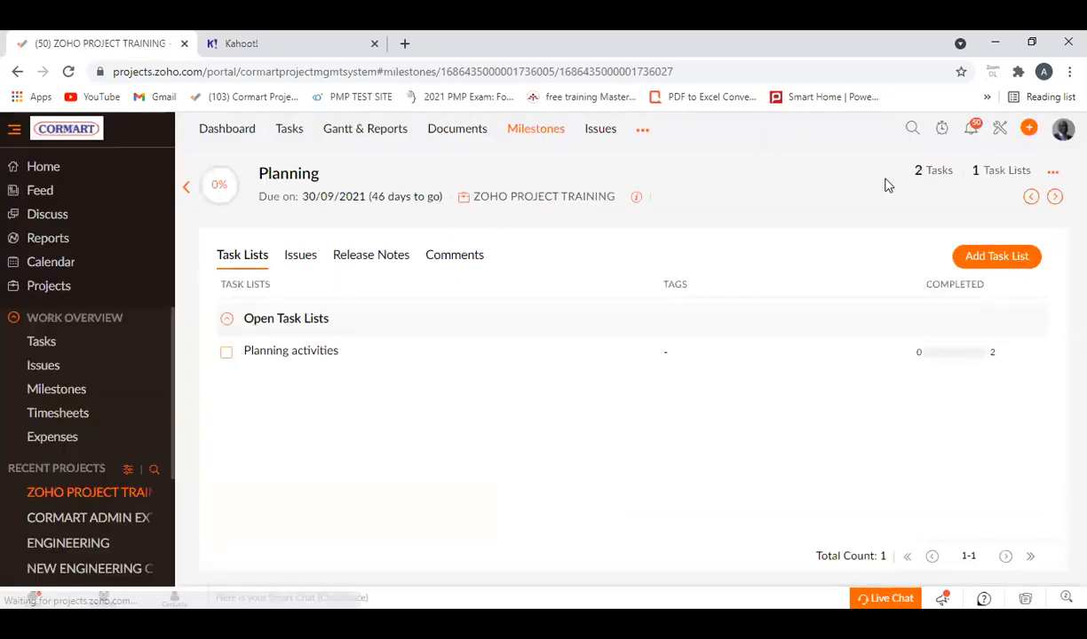
Add a task list named Construction activities to the Execution milestone.
click(540, 132)
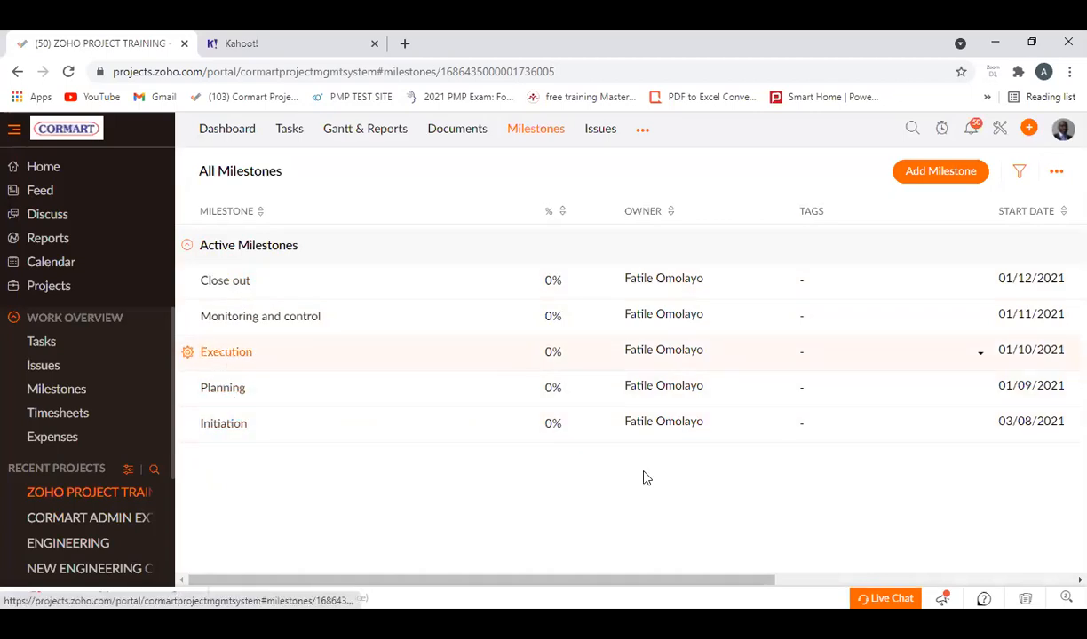
click(635, 530)
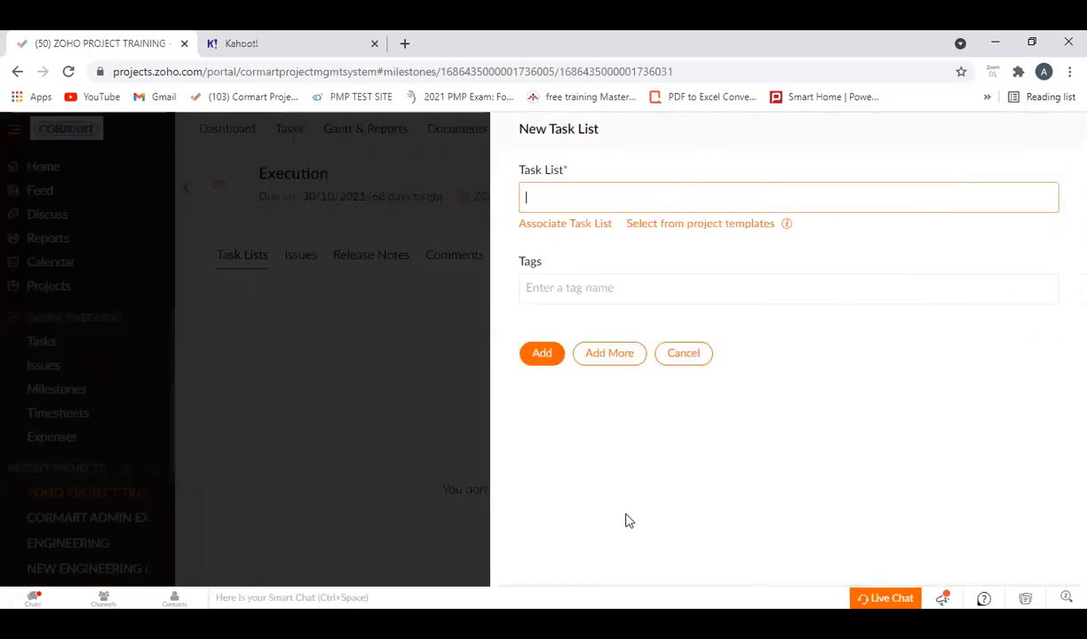
click(561, 194)
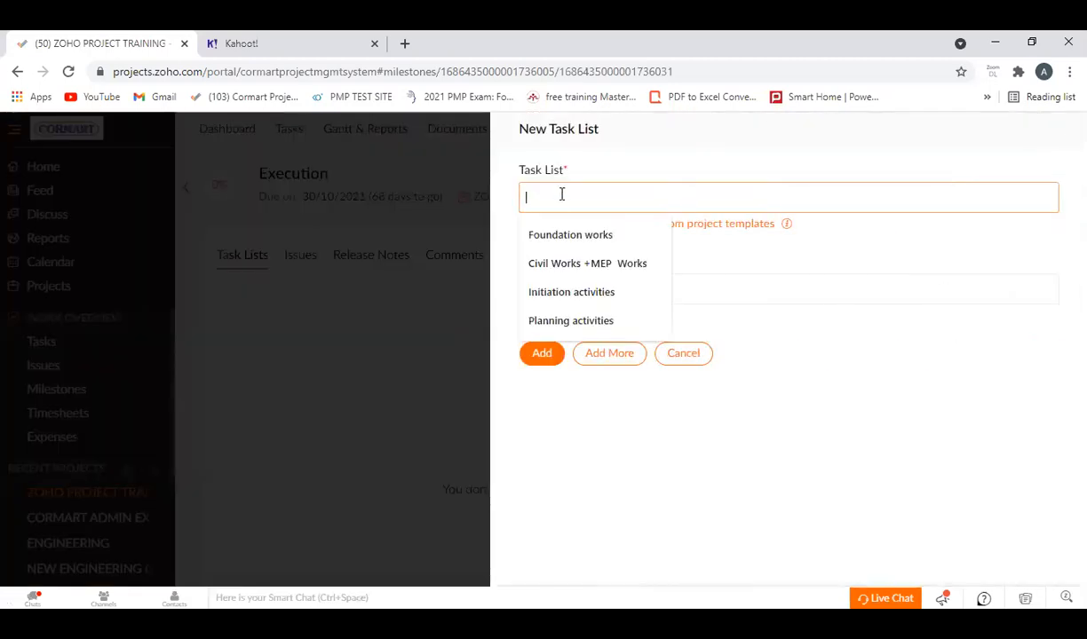
text(Construction activities)
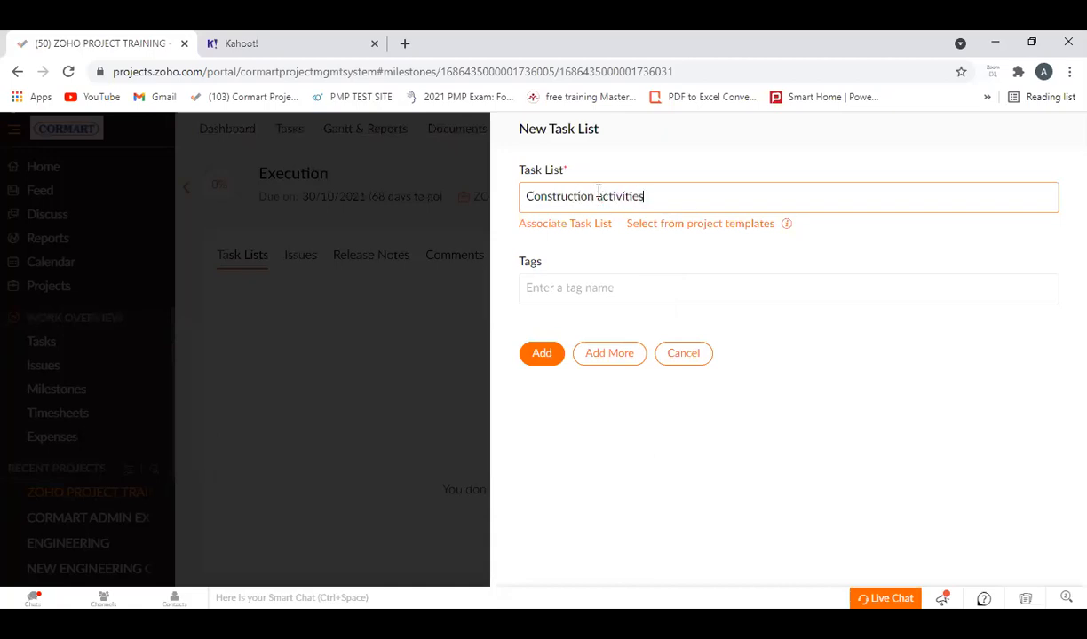
click(544, 356)
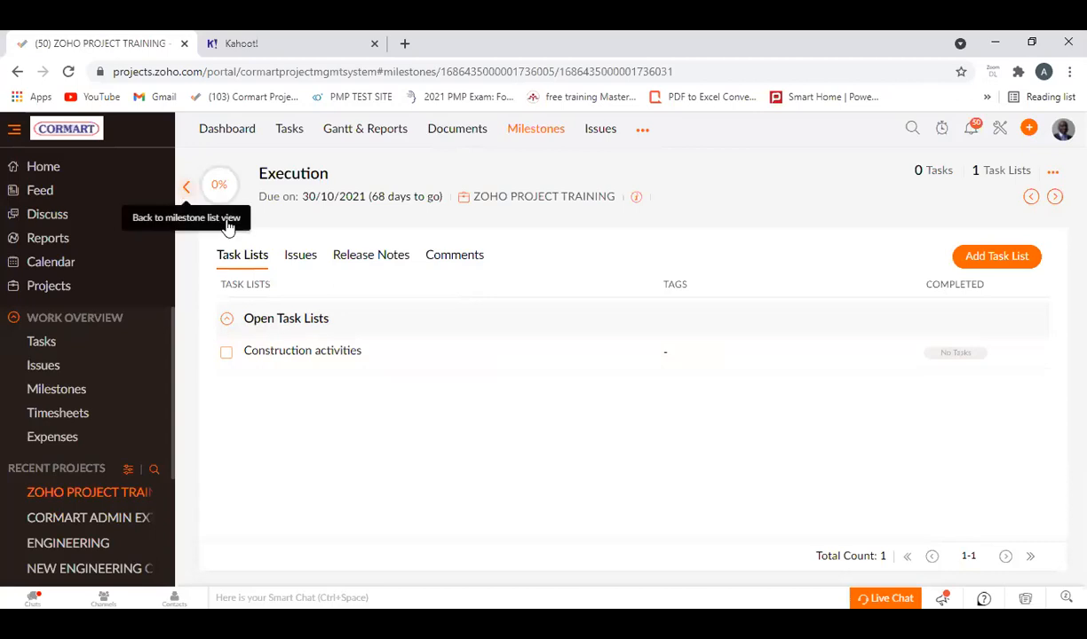
Add the tasks Civil works and mechanical works to the Construction activities task list.
click(305, 353)
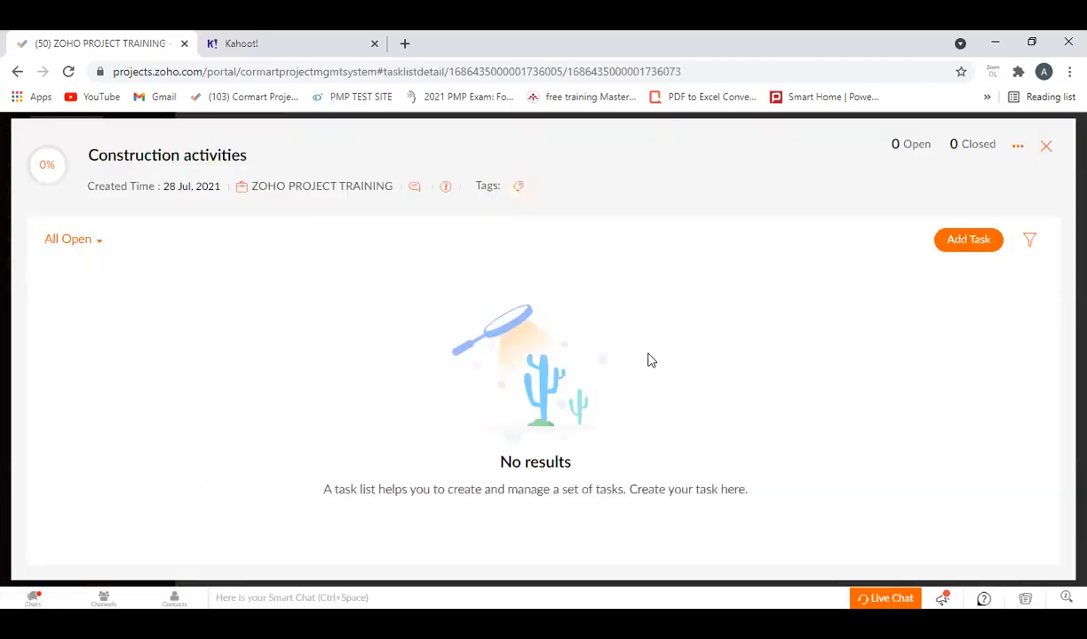
click(966, 240)
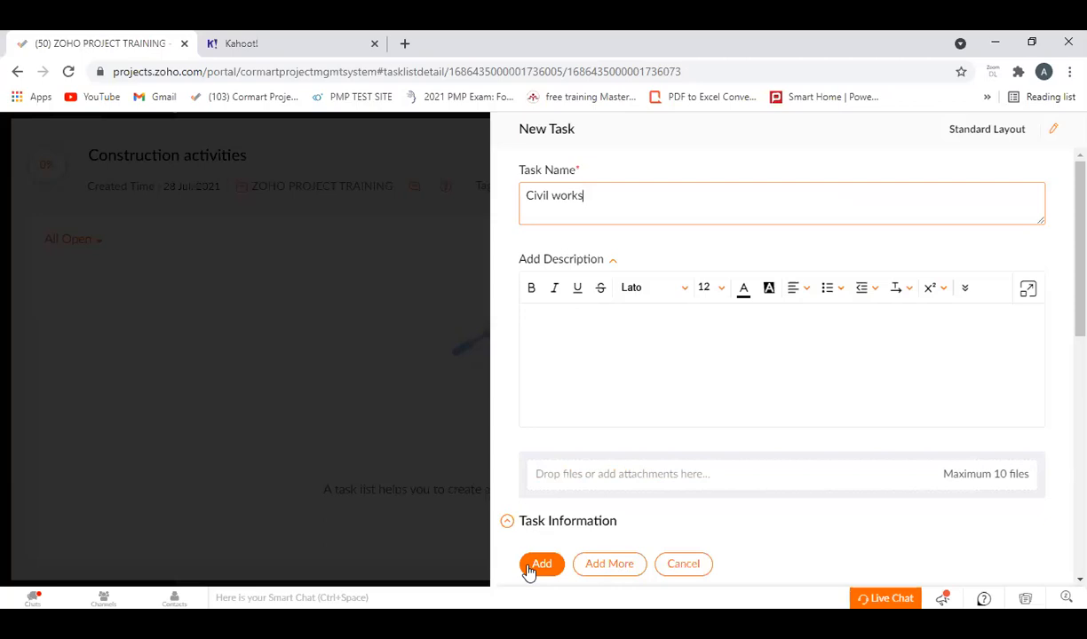
click(624, 575)
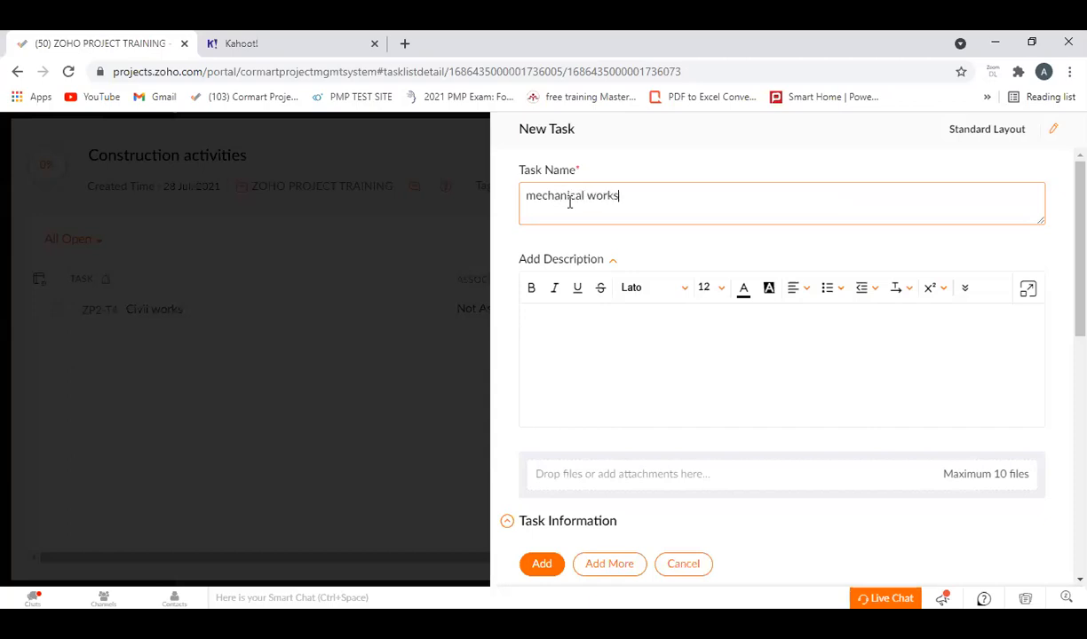
click(621, 565)
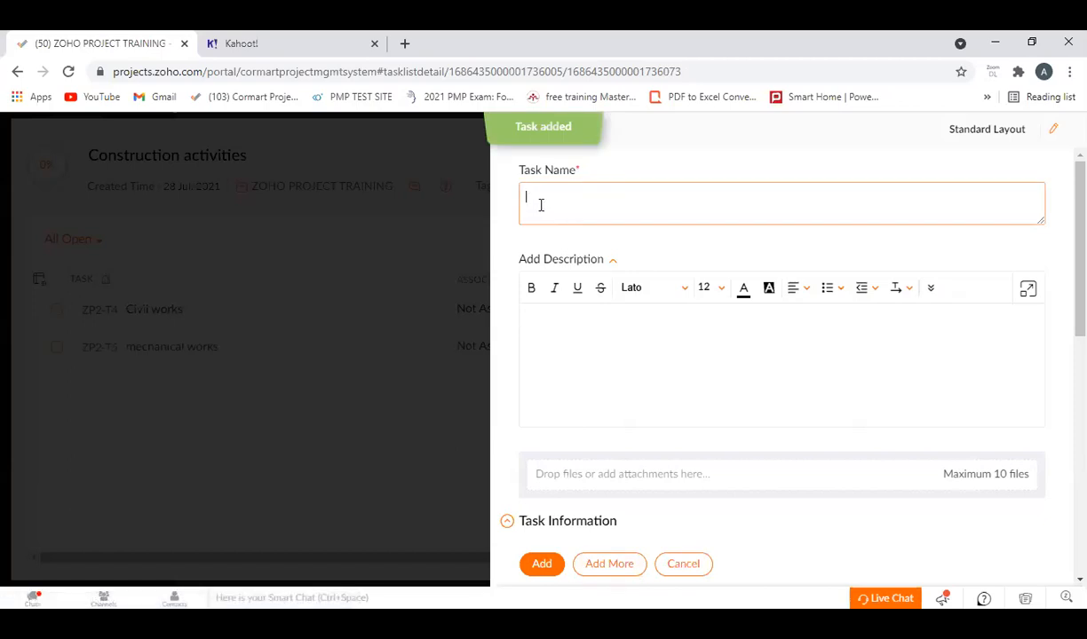
Name the next construction task Electrical works and set its start date to 15/09/2021.
text(Electrical works)
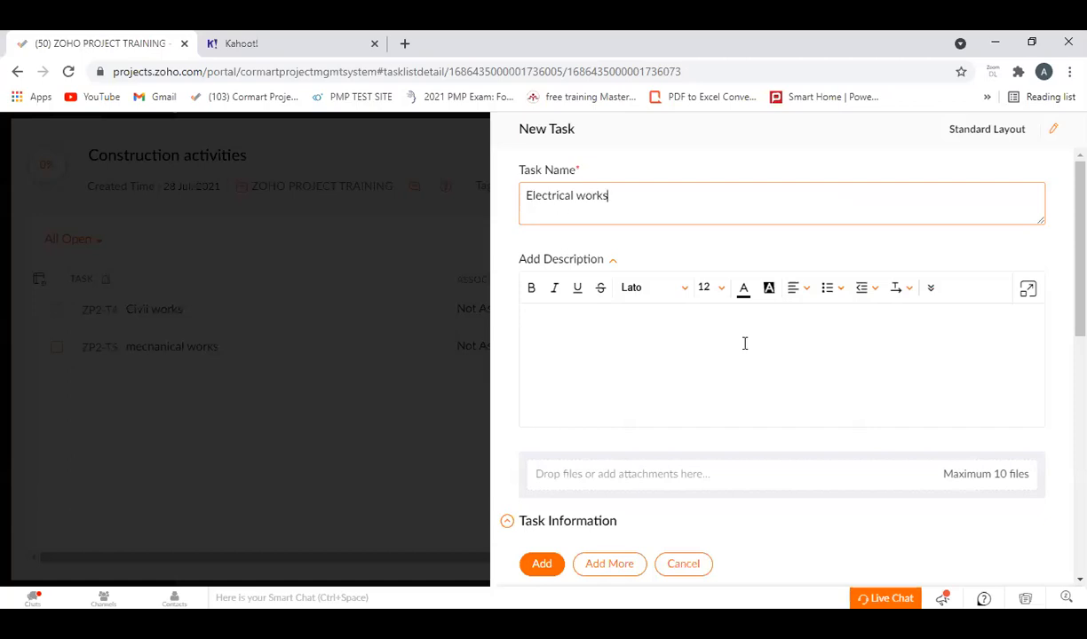
scroll(661, 347, down, 2)
scroll(662, 347, down, 6)
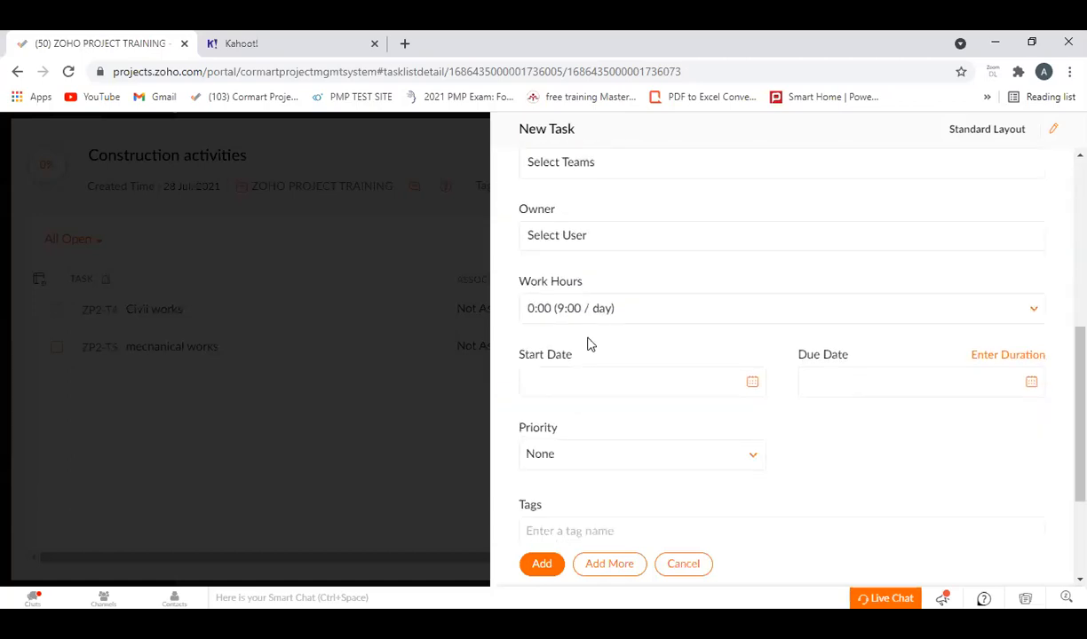
scroll(625, 426, up, 2)
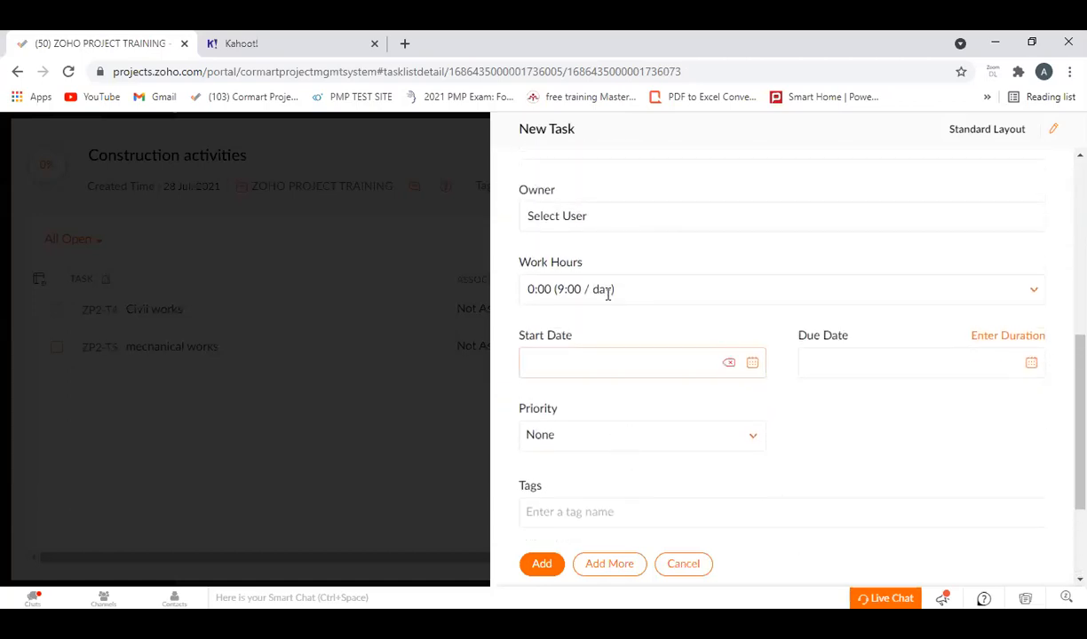
click(753, 371)
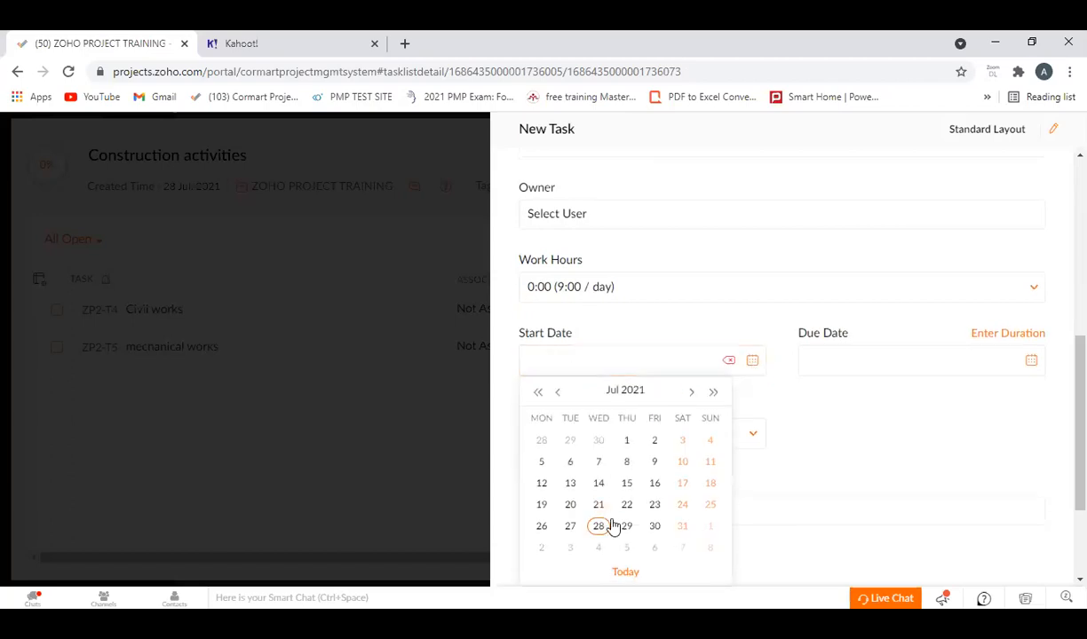
click(691, 392)
click(691, 392)
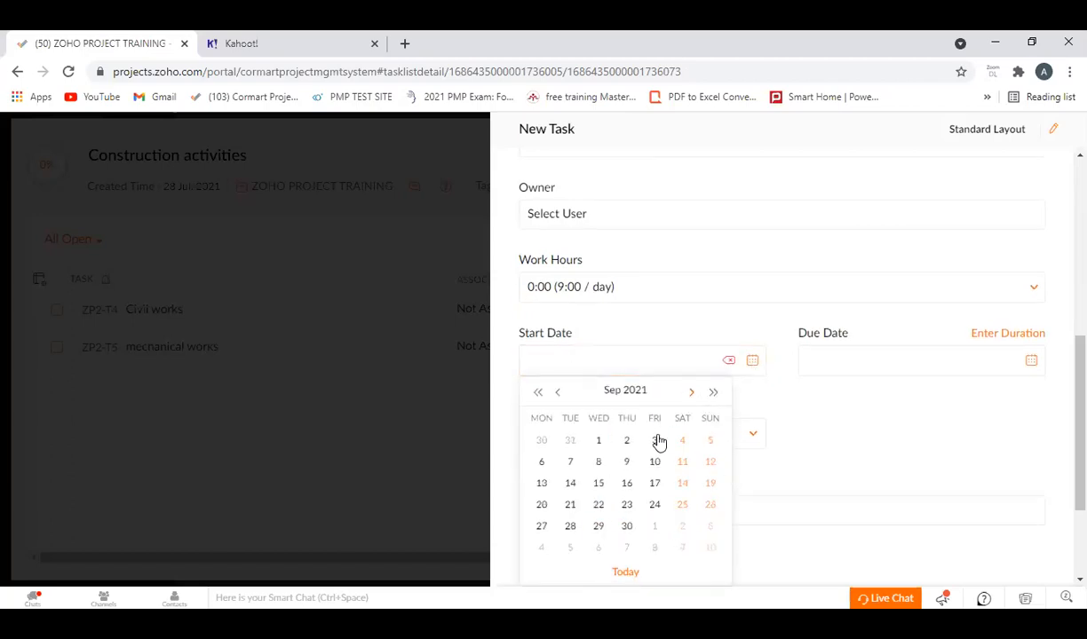
click(599, 484)
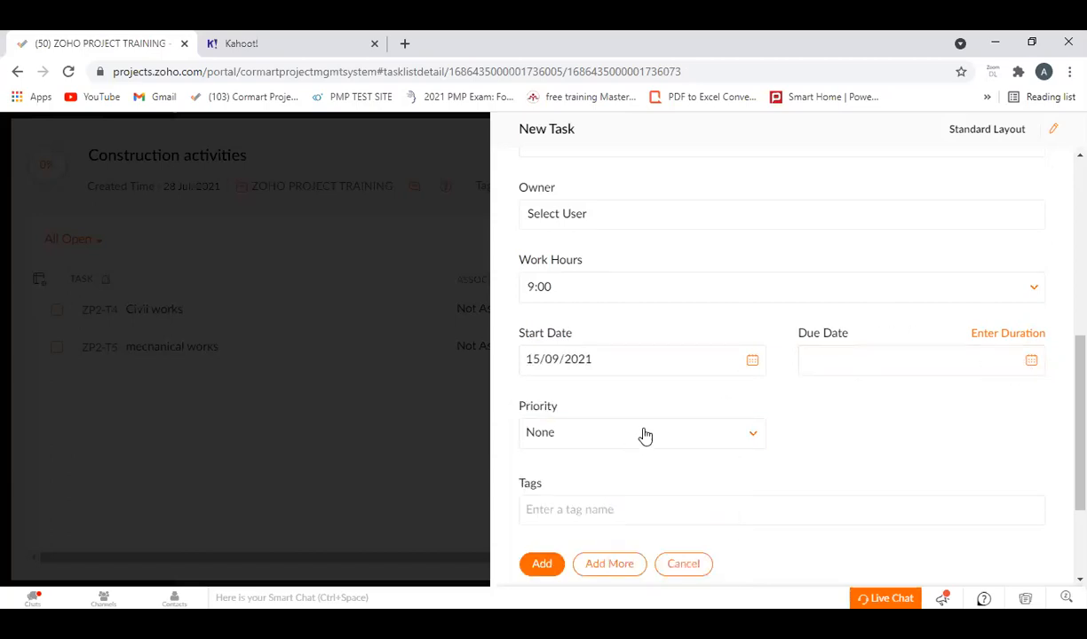
Examine the priority choices and the remaining fields of the Electrical works task form.
click(752, 449)
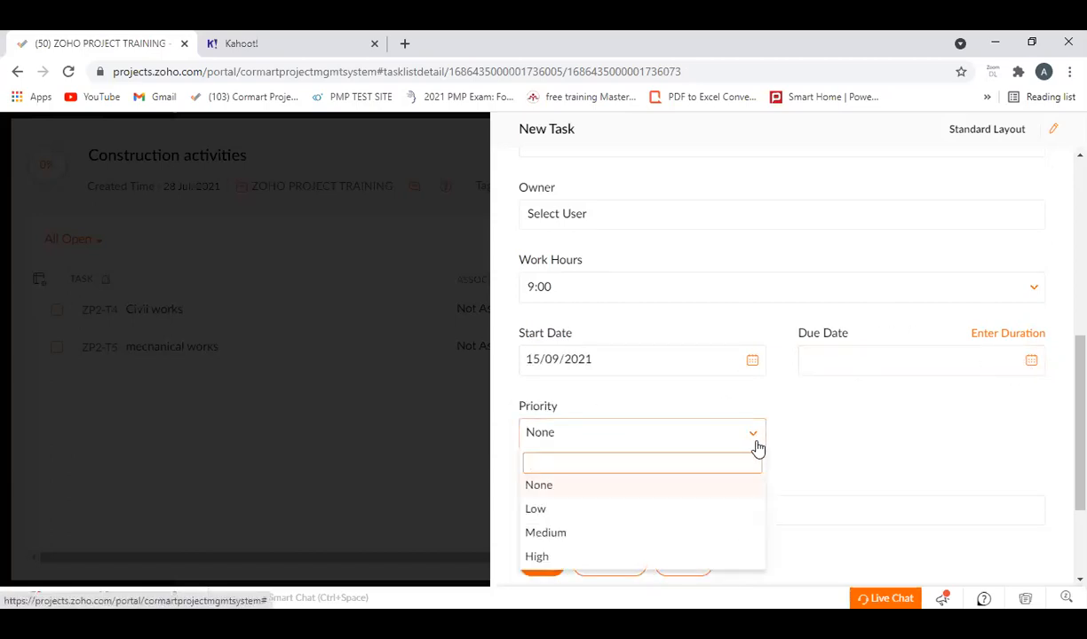
scroll(752, 454, down, 2)
click(753, 282)
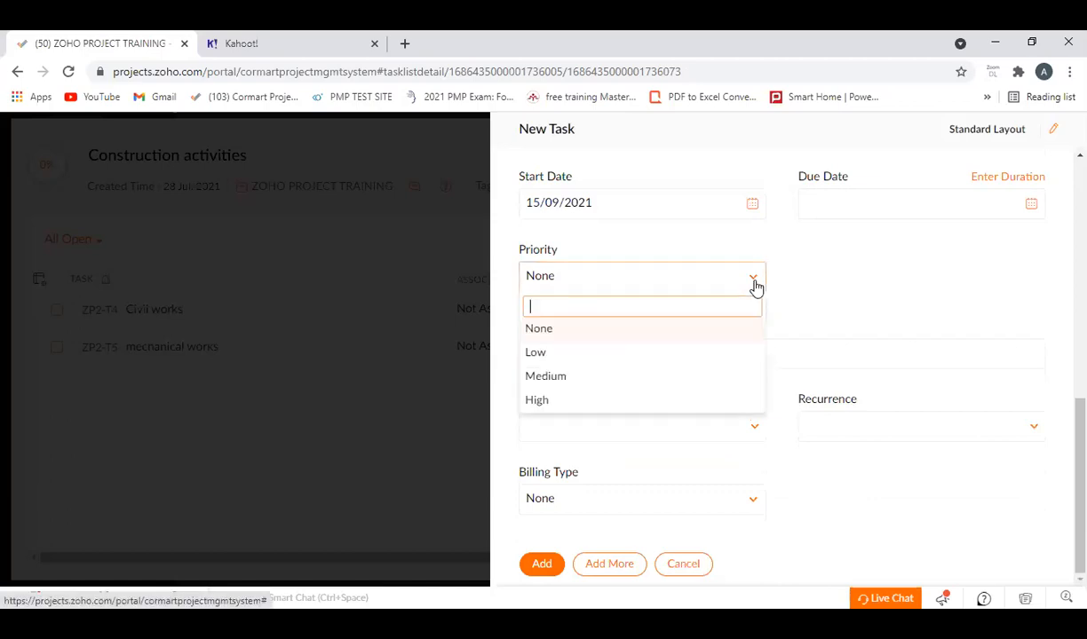
click(851, 300)
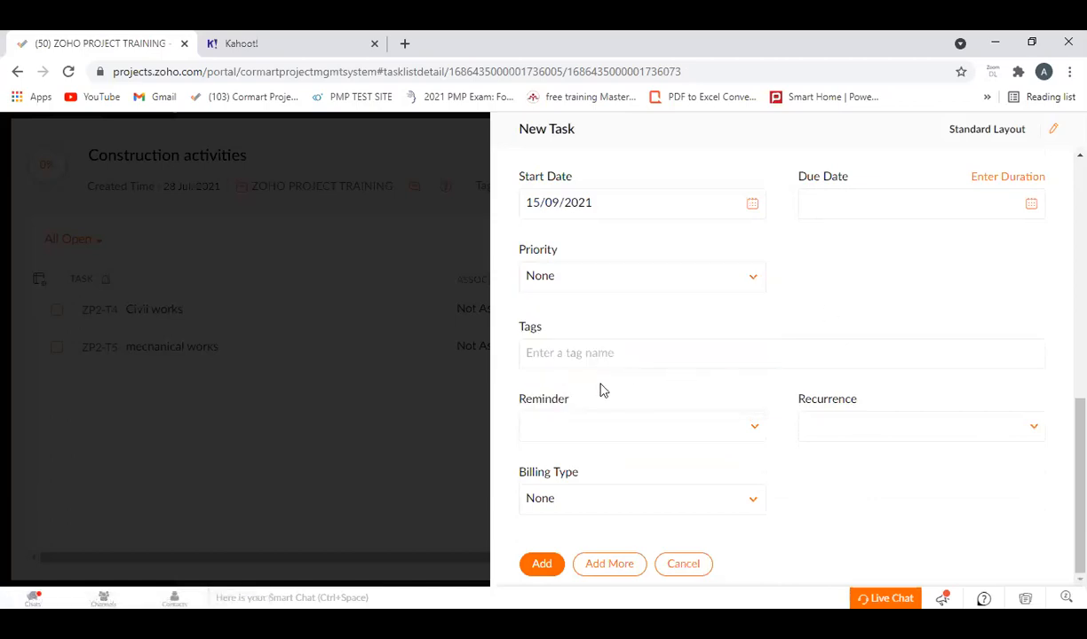
scroll(759, 528, up, 2)
scroll(759, 529, up, 5)
scroll(760, 522, down, 2)
scroll(759, 522, down, 3)
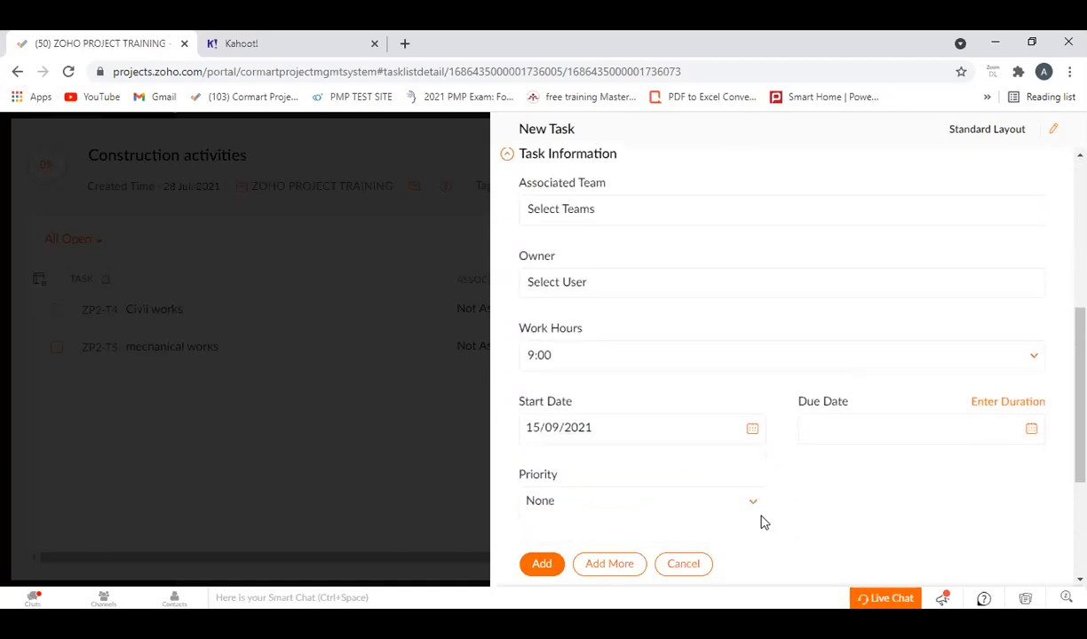
scroll(769, 515, up, 5)
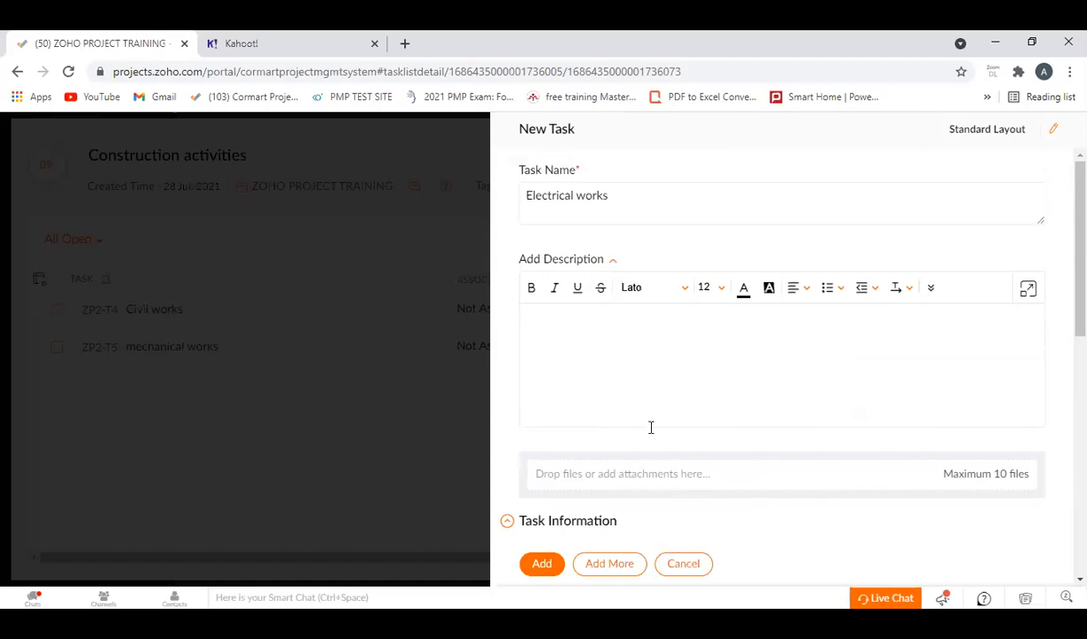
Save the Electrical works task and close its details and the Construction activities list.
click(547, 566)
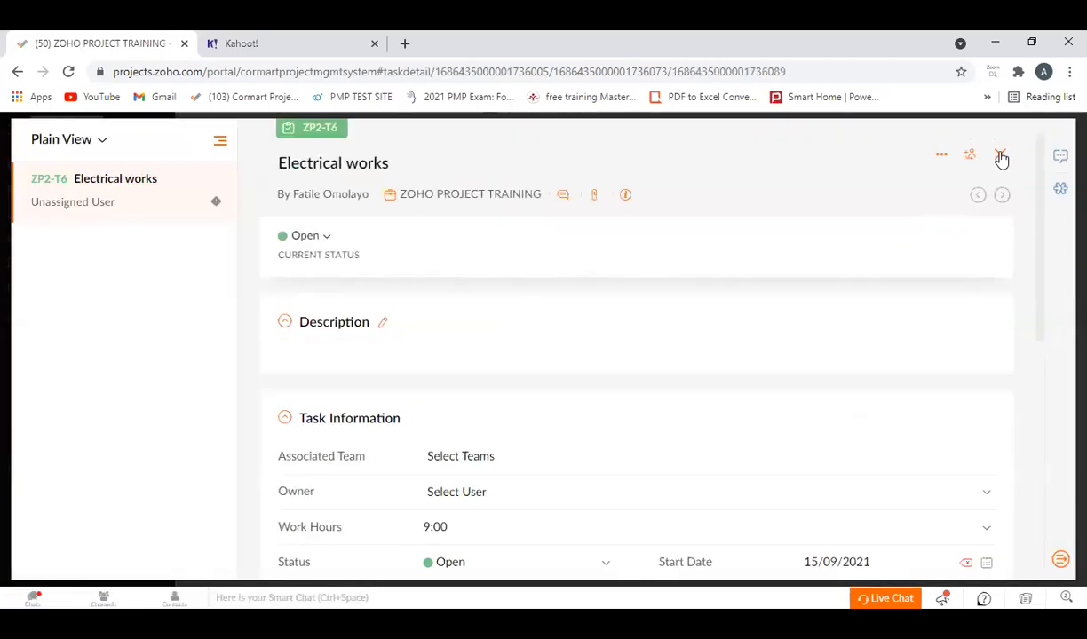
click(1001, 156)
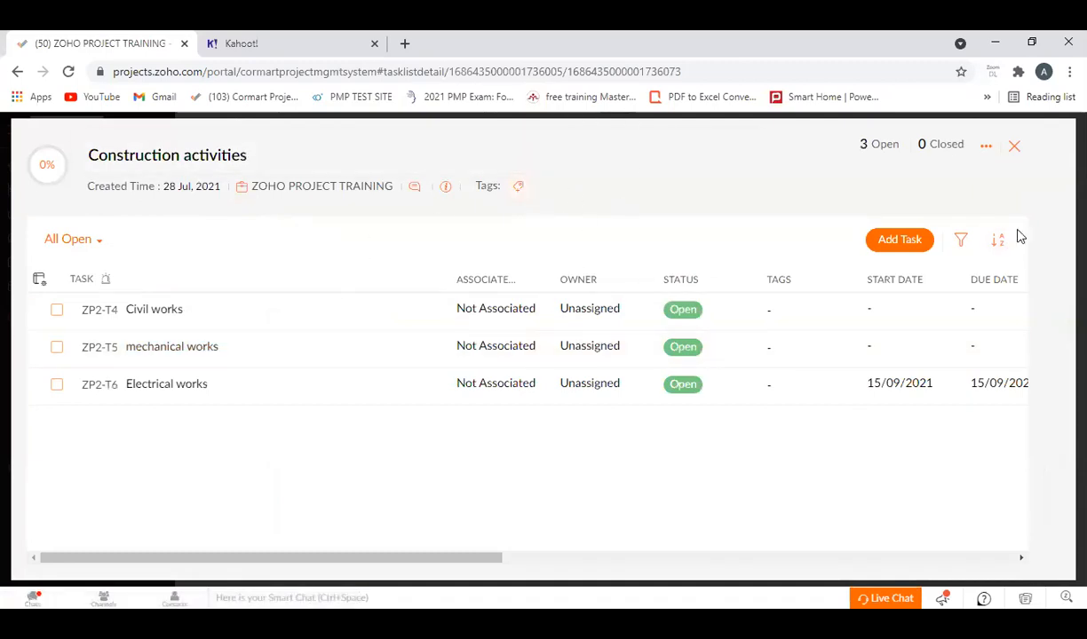
click(1013, 147)
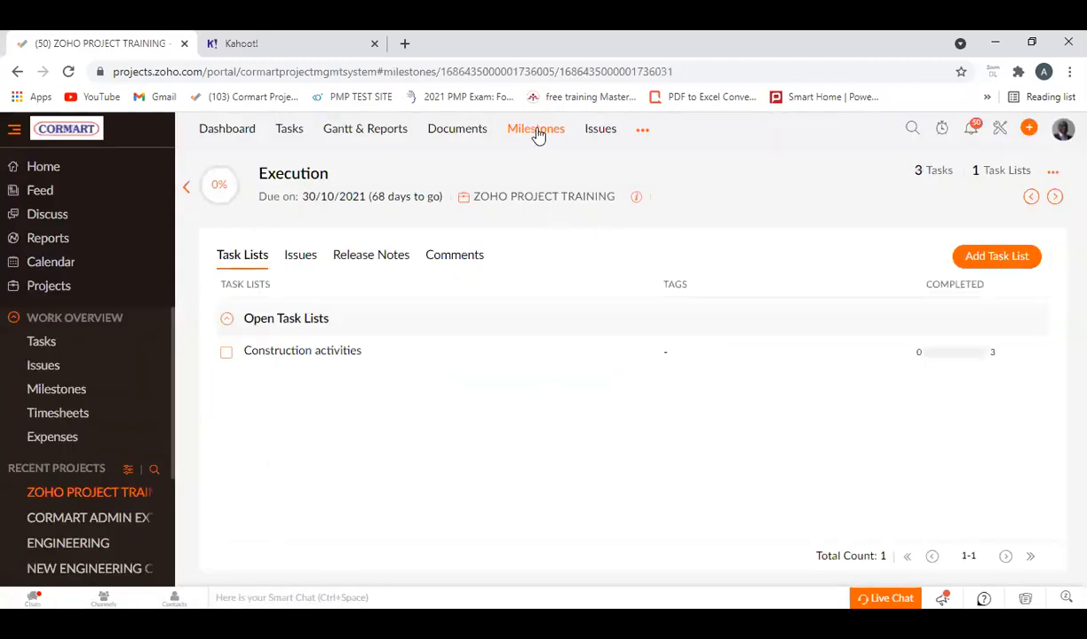
Add a task list named Monitoring activities to the Monitoring and control milestone.
click(535, 131)
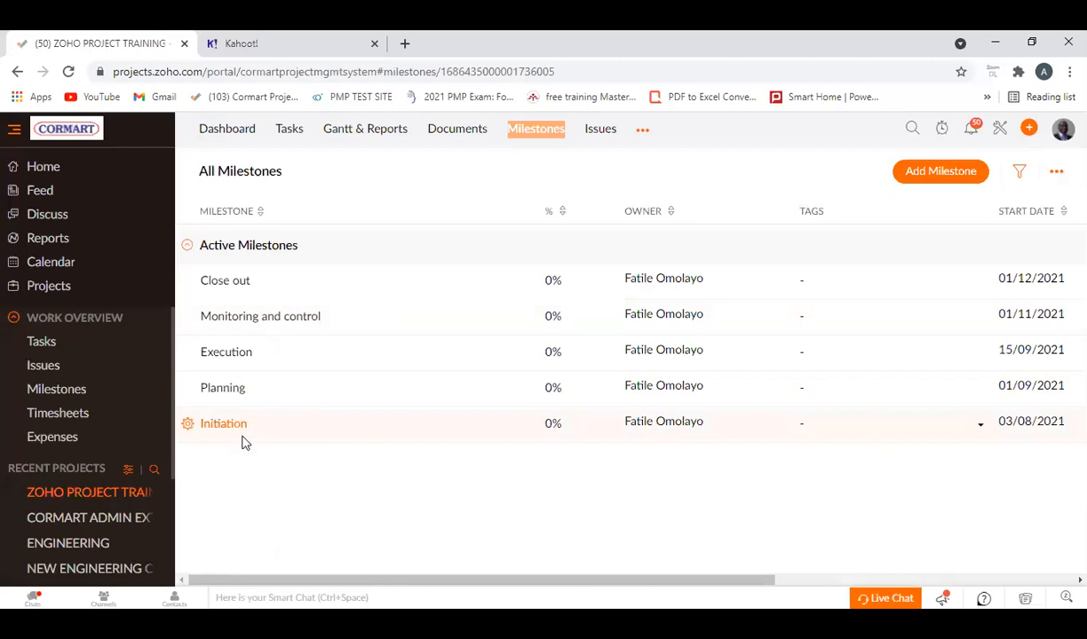
click(266, 321)
click(630, 530)
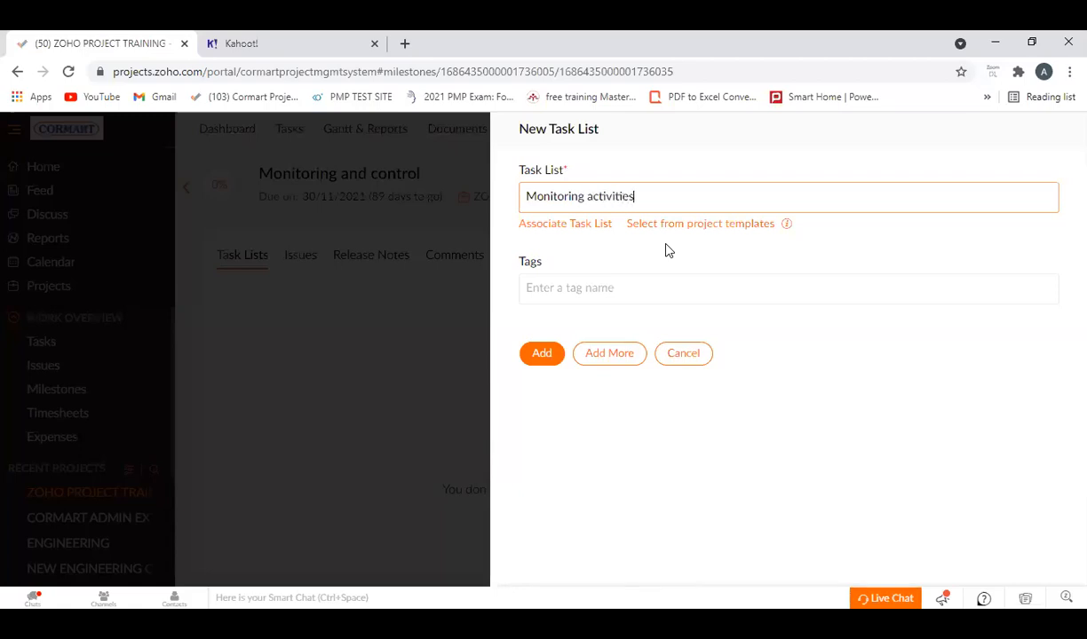
click(541, 355)
Add a task named Project Tracking to the Monitoring activities task list.
click(301, 354)
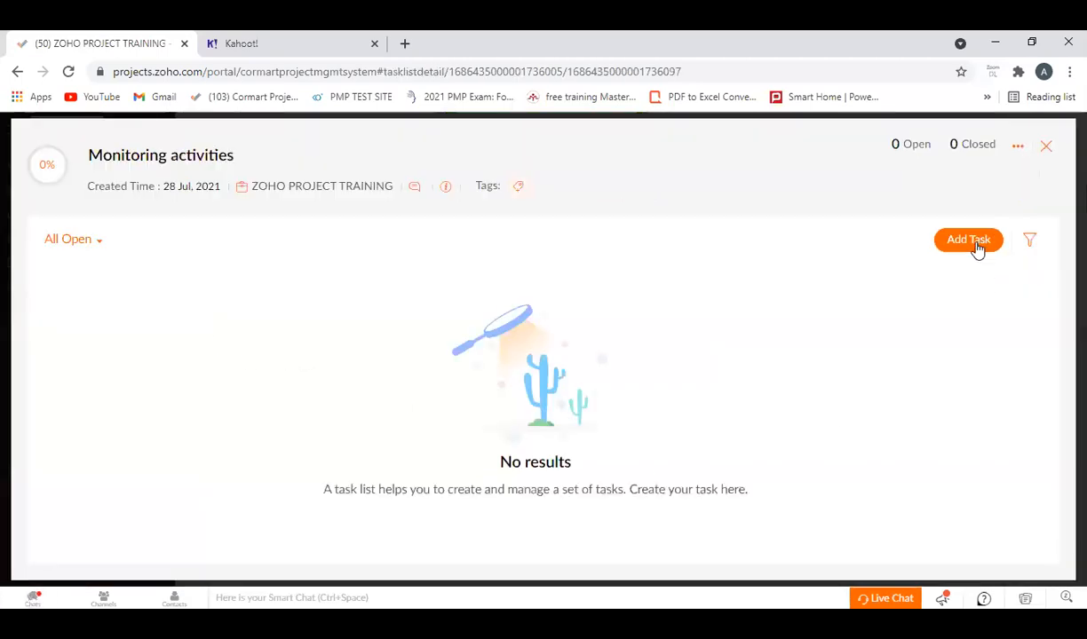
click(976, 248)
text(Pro)
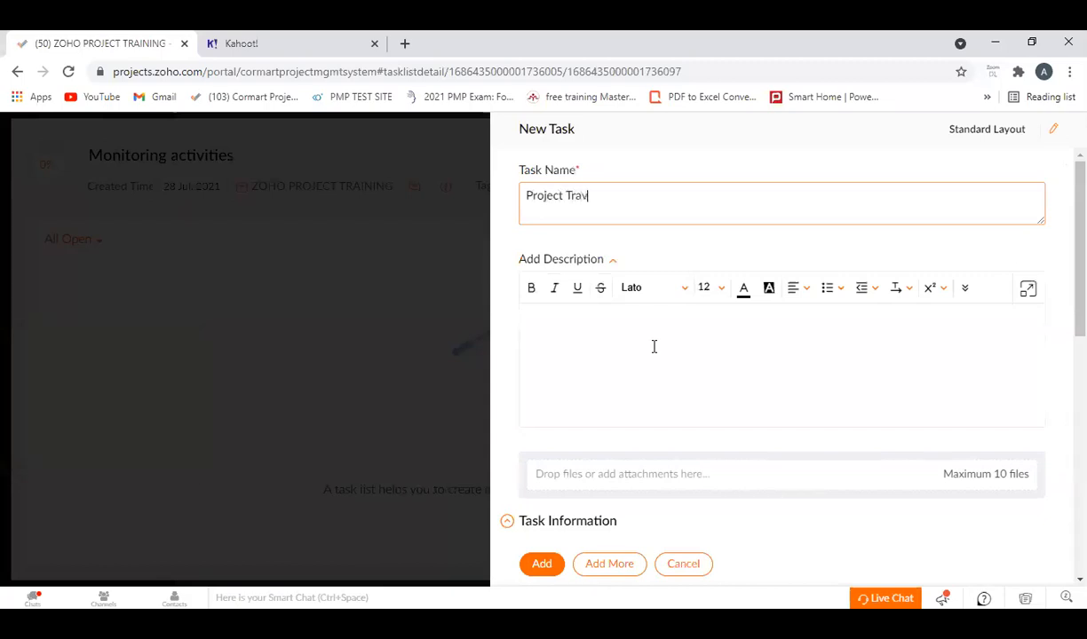
text(ject Tracking)
click(543, 564)
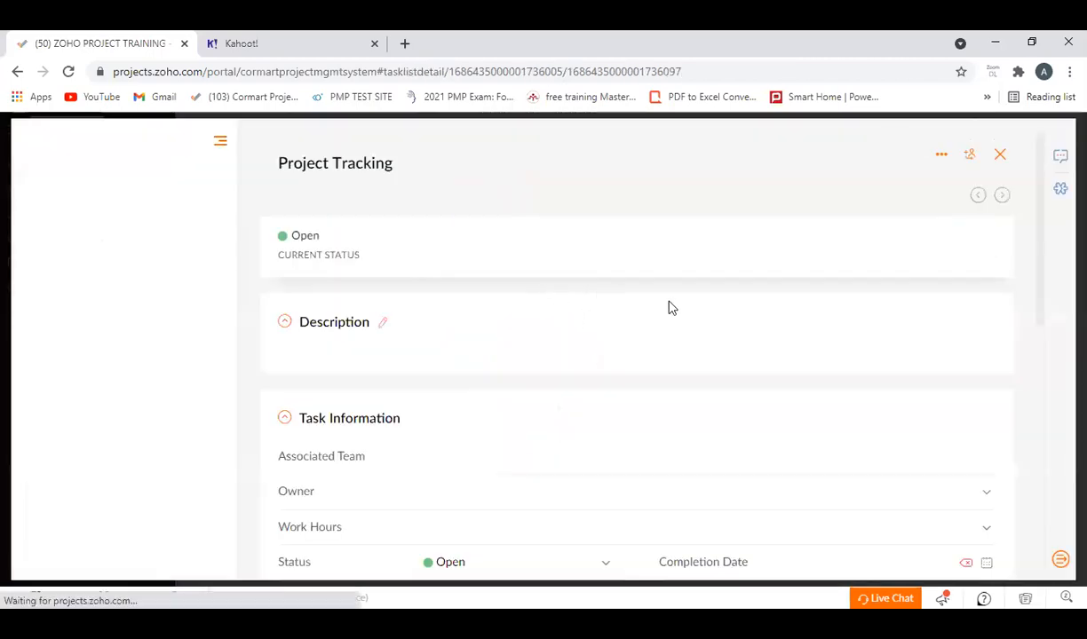
Close the Project Tracking task and the Monitoring activities list, and open the Close out milestone.
click(1000, 155)
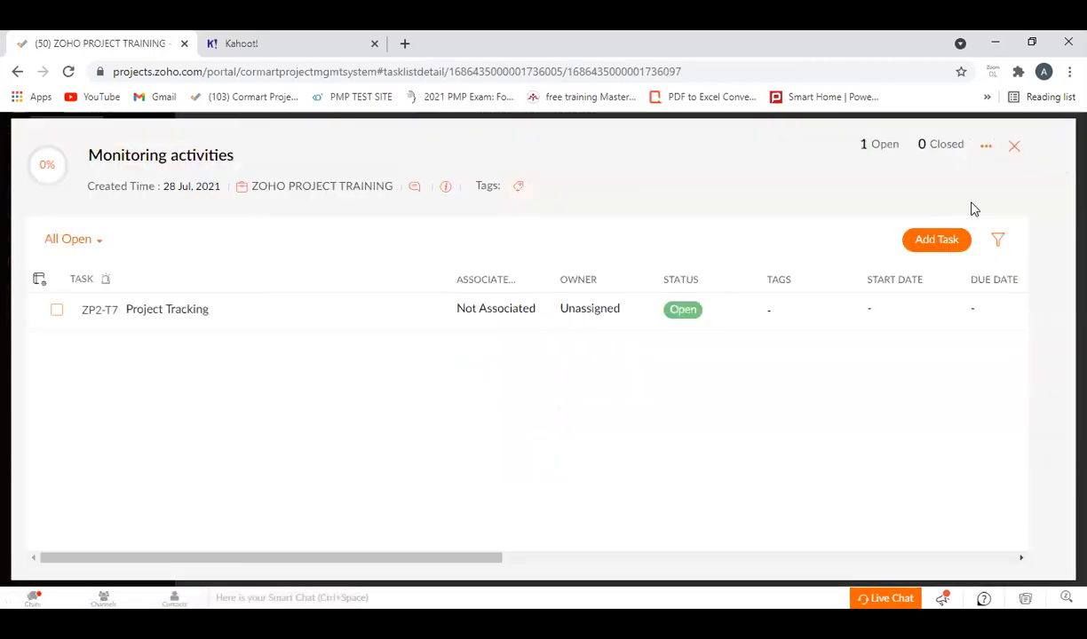
click(1014, 147)
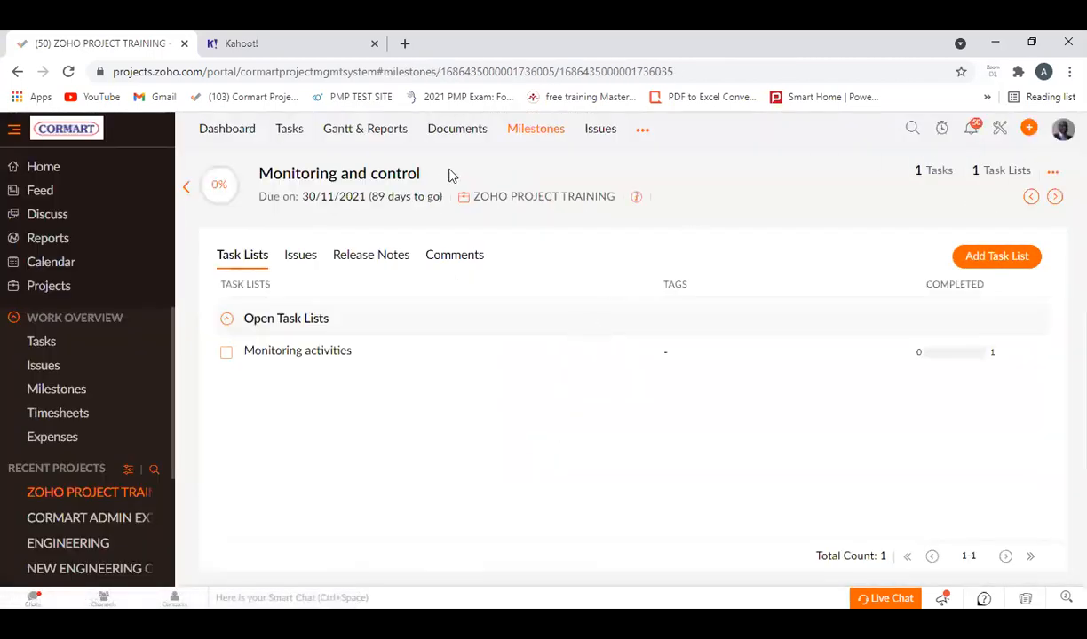
click(534, 132)
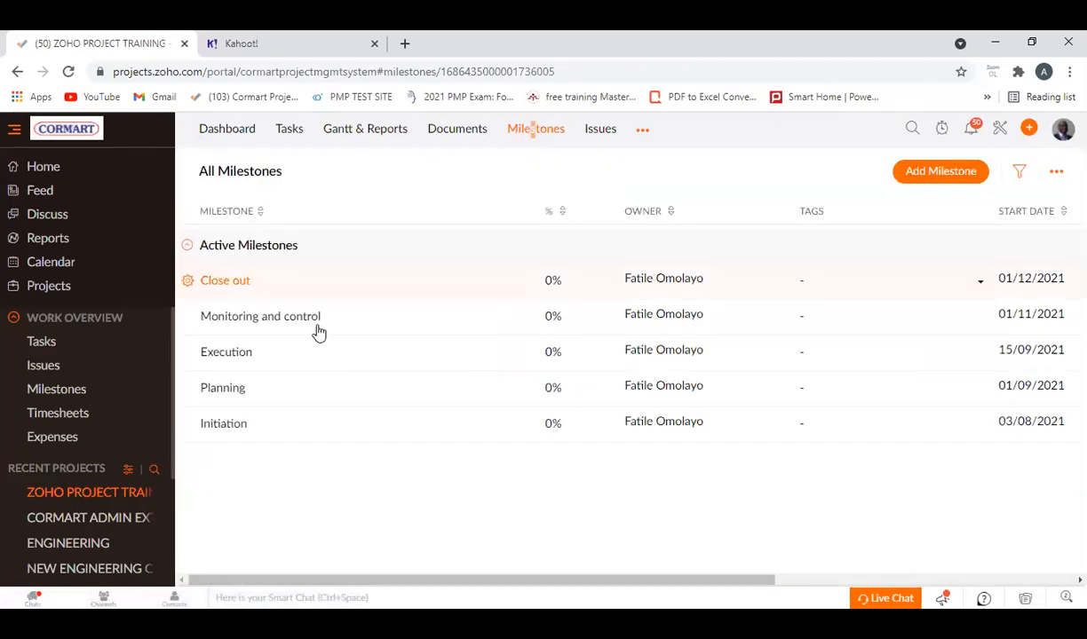
click(217, 283)
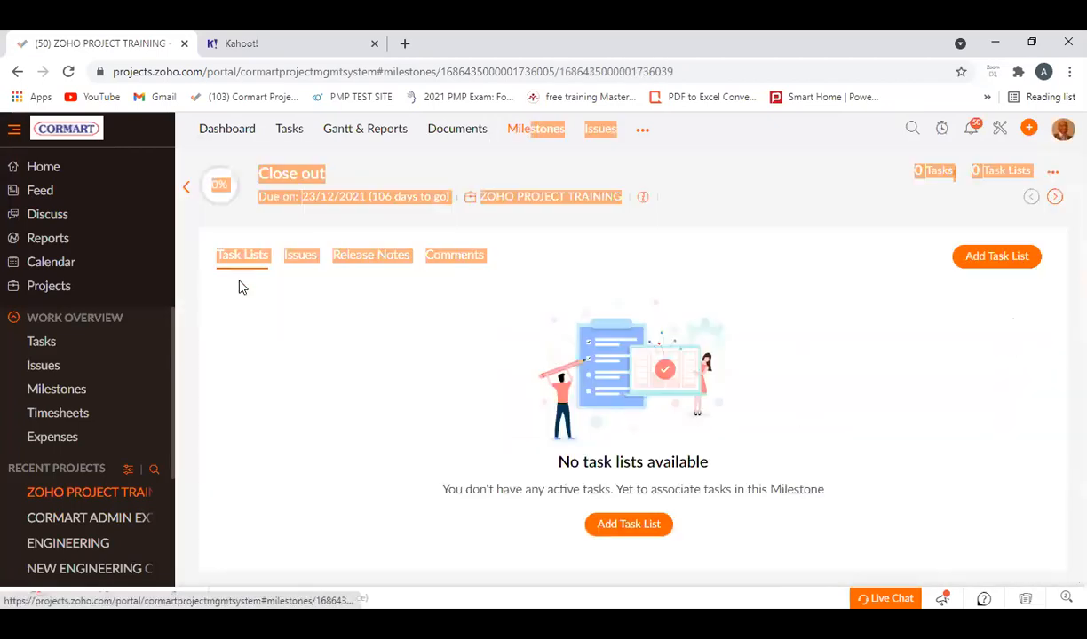
Add a task list named Close out activities to the Close out milestone.
click(623, 531)
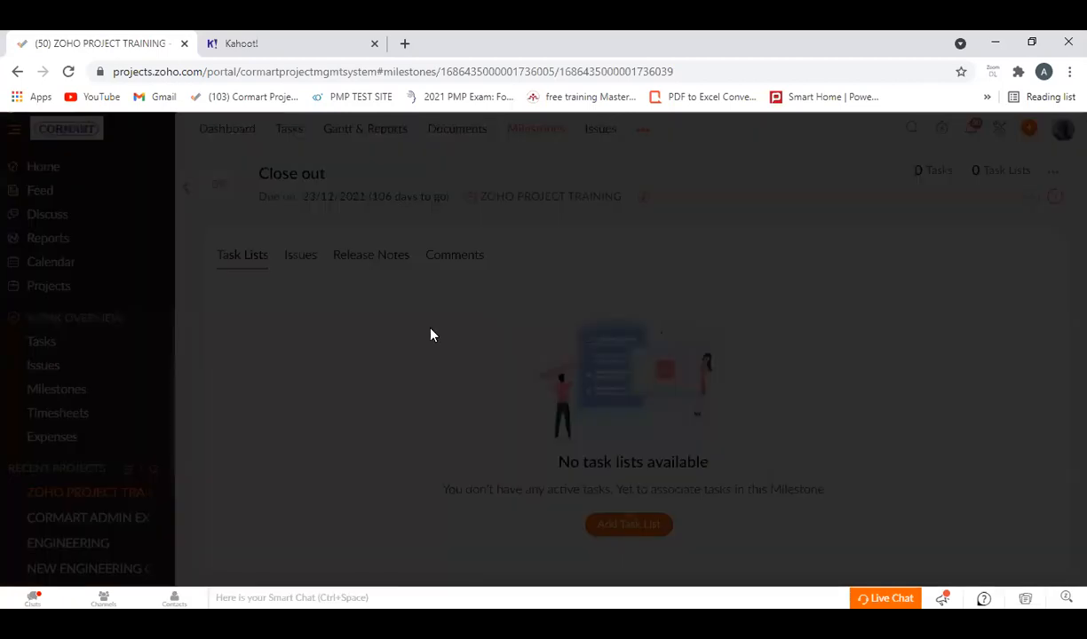
text(Civil Works +MEP Works)
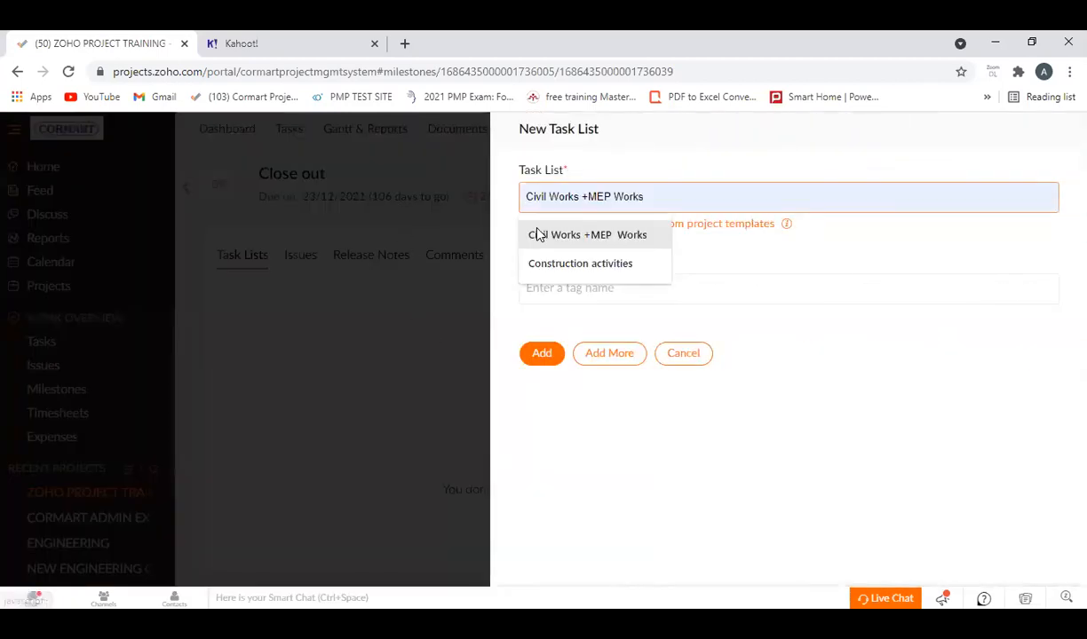
text(o)
text(lse )
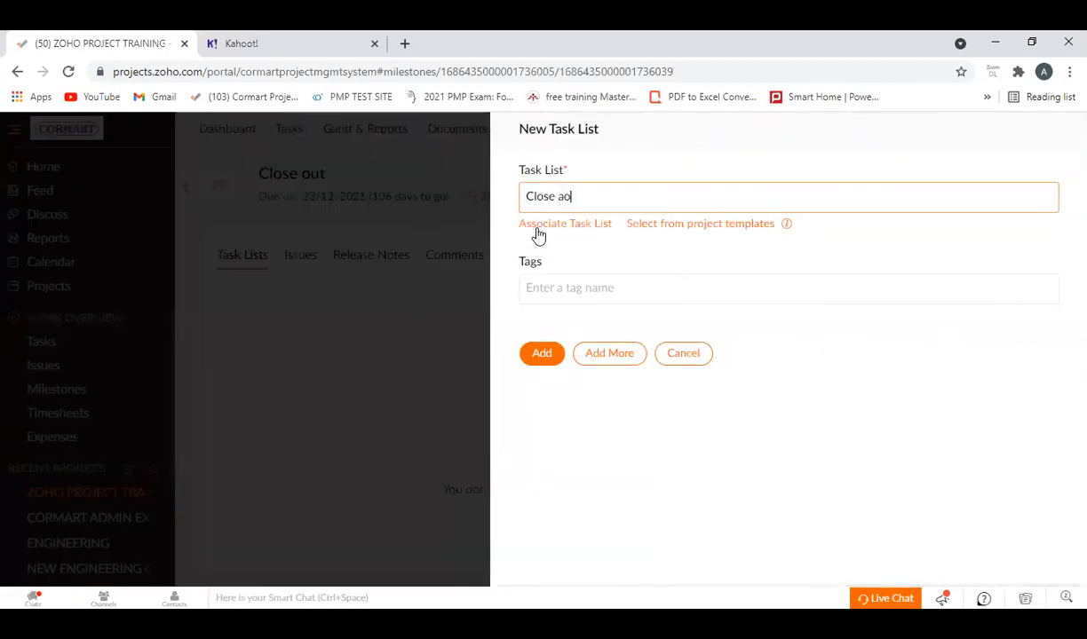
text(out activities)
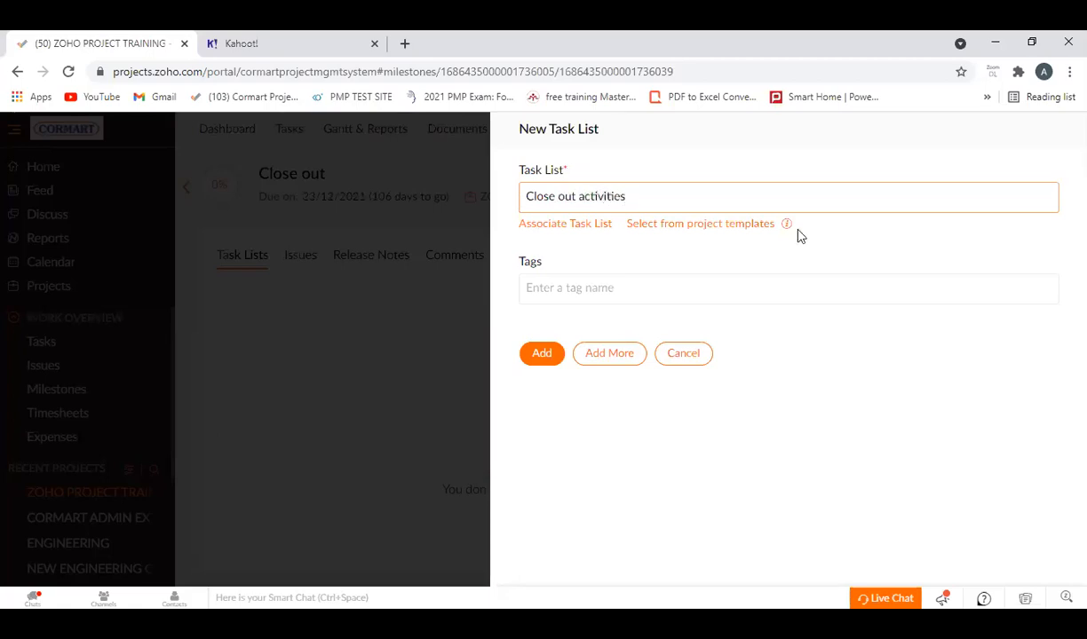
click(554, 353)
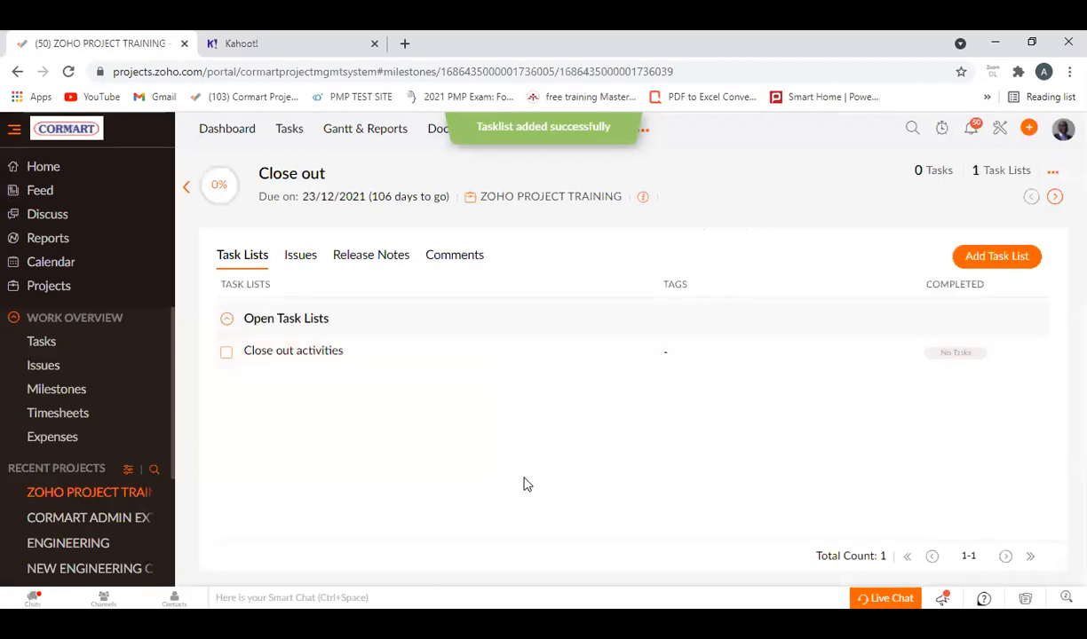
Add the tasks Snagging and Handing over to the Close out activities list, and close the list.
click(311, 353)
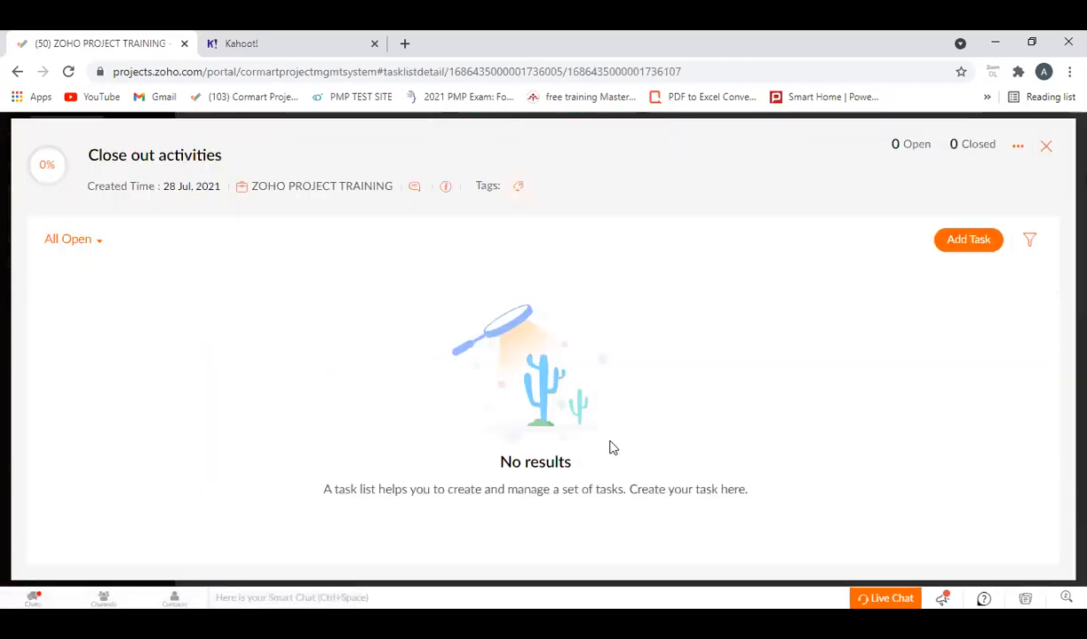
click(968, 241)
text(Snagging)
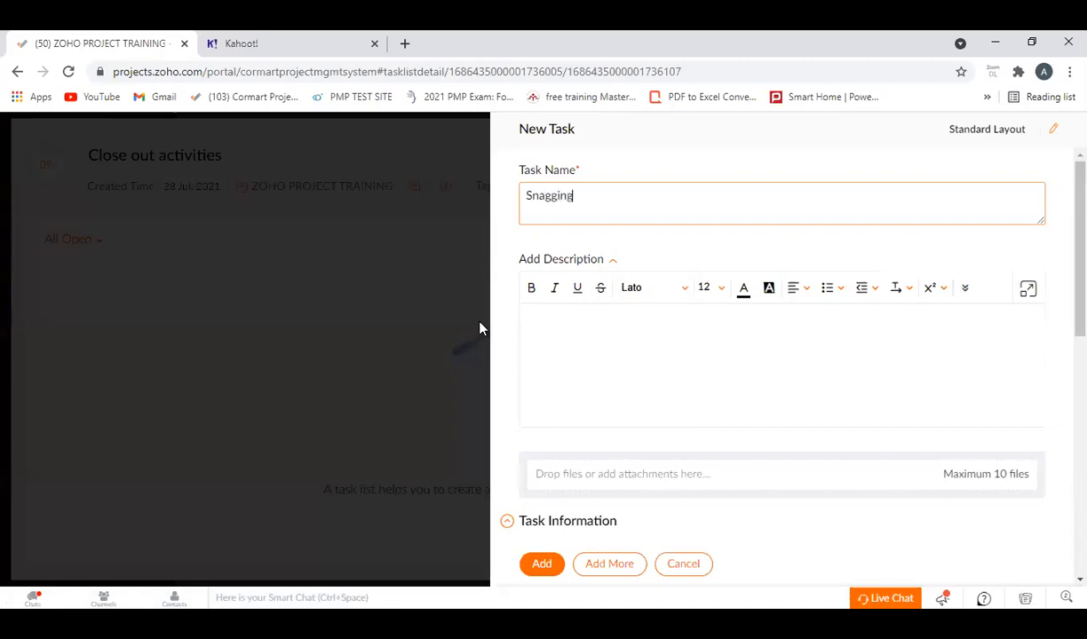
click(609, 568)
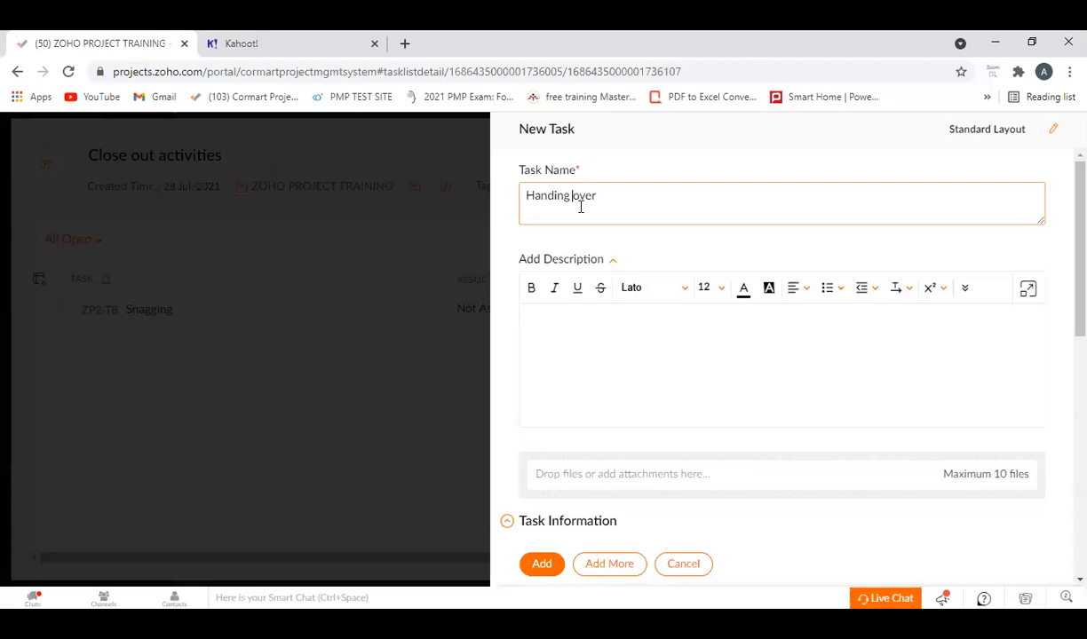
click(542, 564)
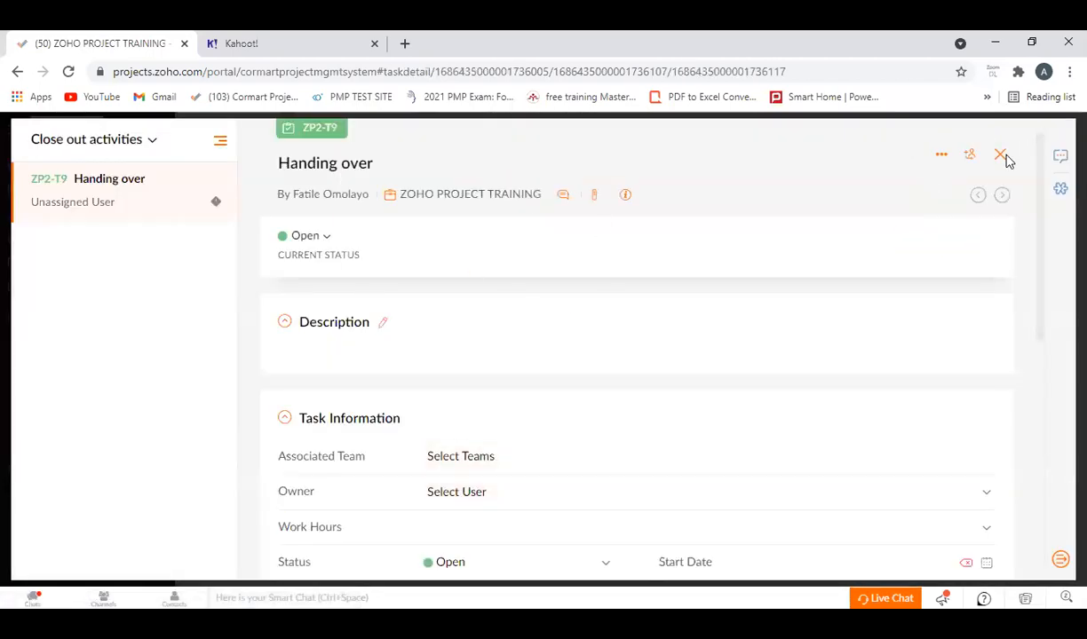
click(1001, 155)
click(1015, 147)
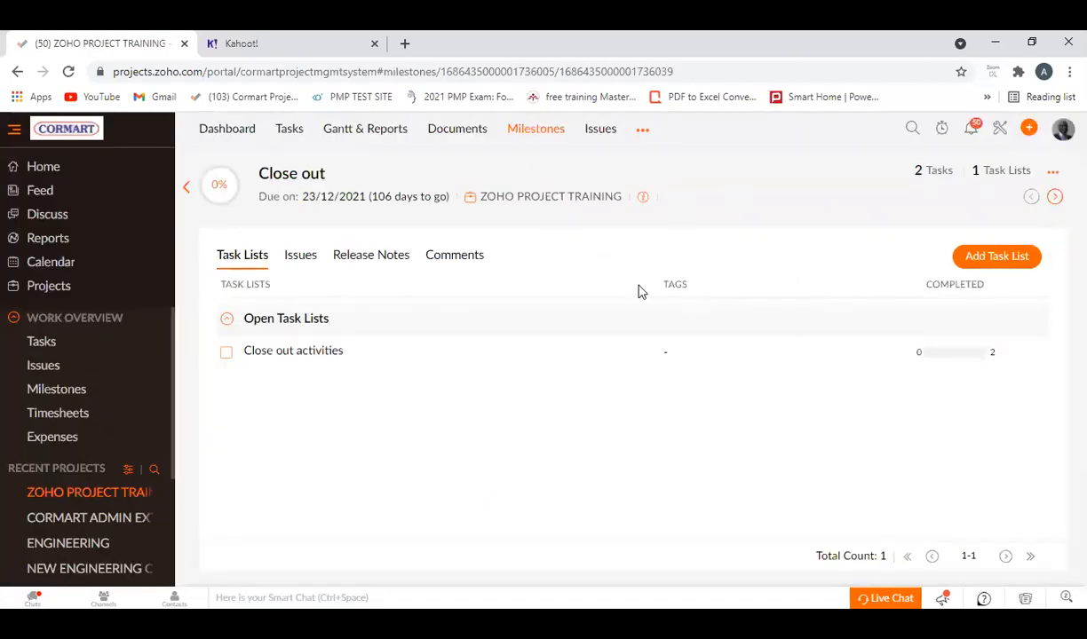
Show the project's open tasks in the Classic view and review them by task list and milestone.
click(297, 139)
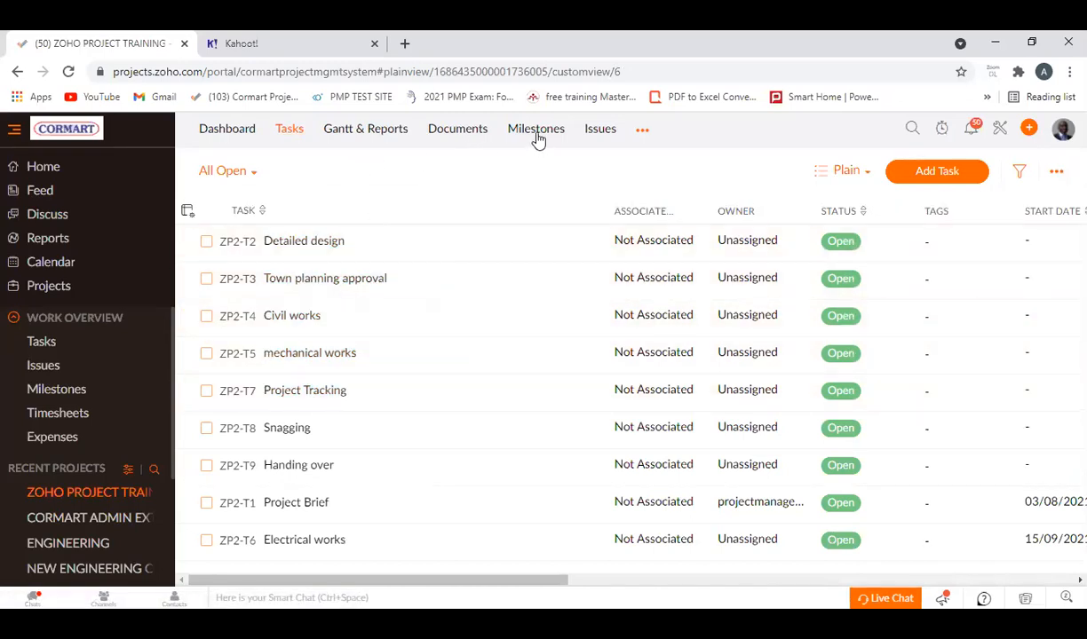
click(868, 174)
click(835, 210)
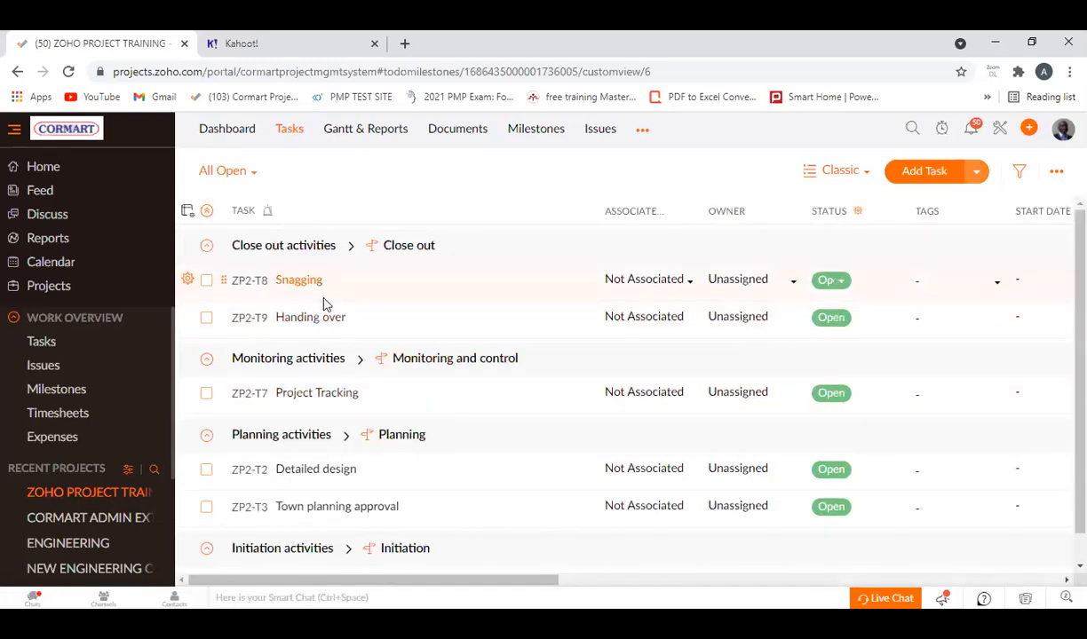
scroll(404, 391, down, 2)
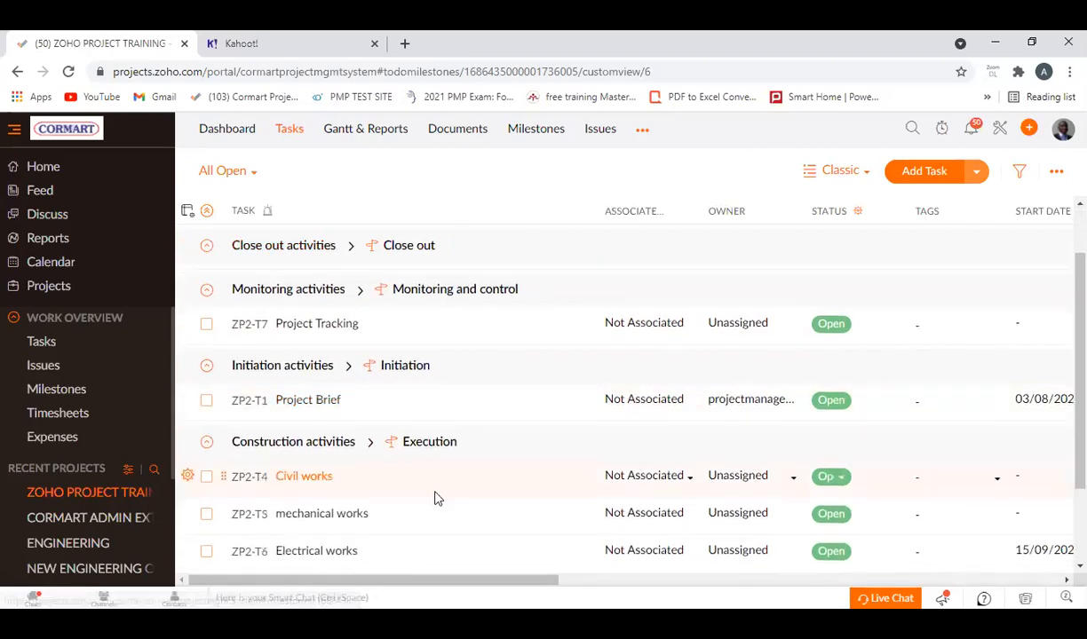
Switch the tasks to the Kanban view and examine the Open task cards and all status columns.
click(864, 175)
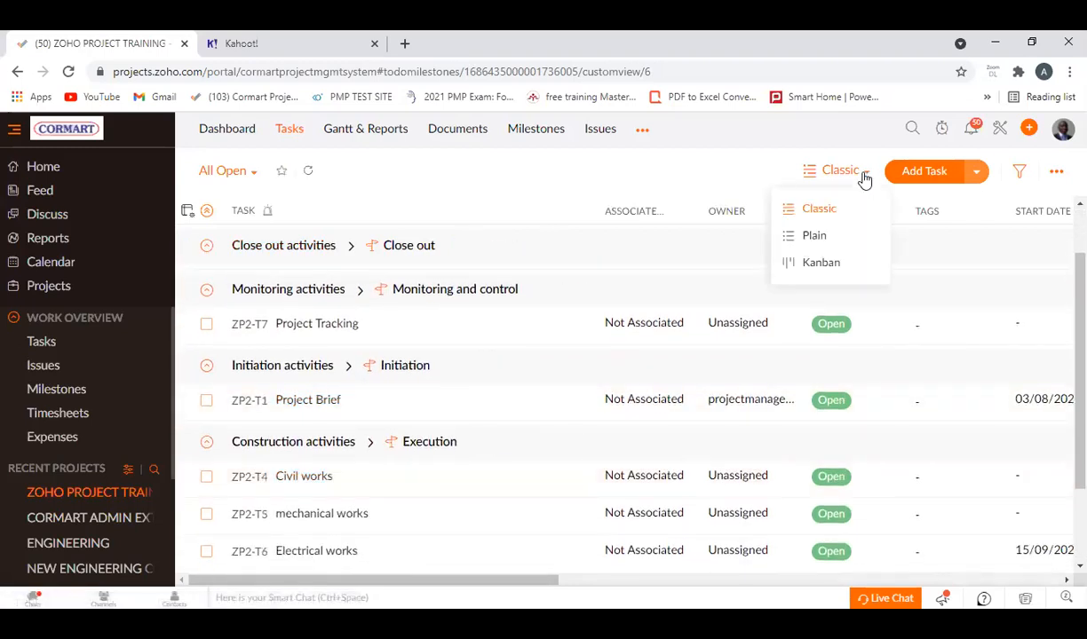
click(821, 263)
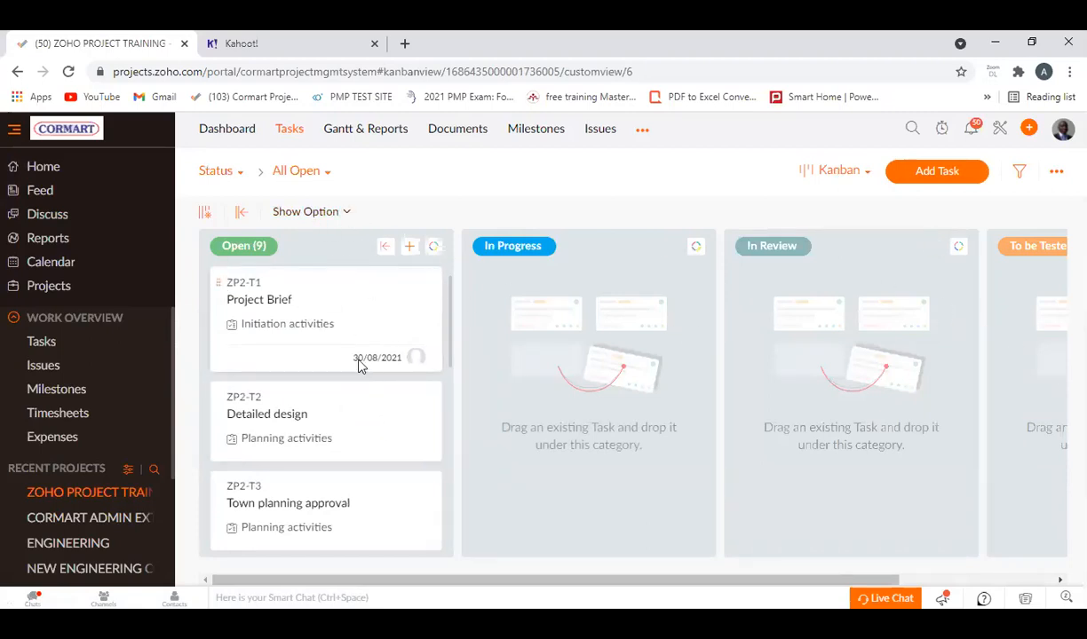
scroll(311, 415, down, 6)
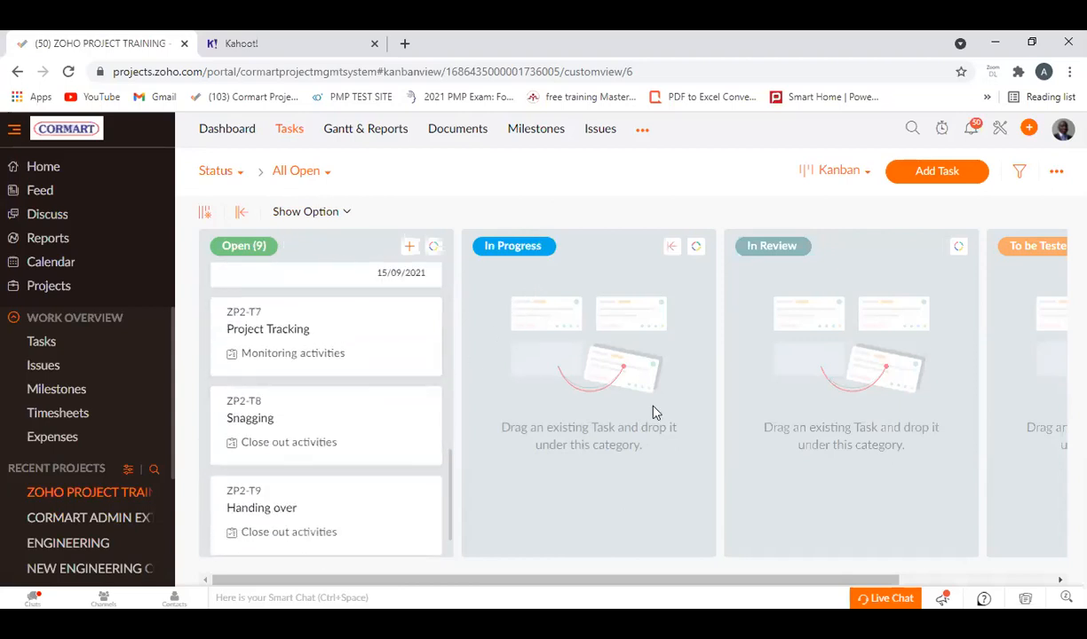
drag(720, 577, 812, 583)
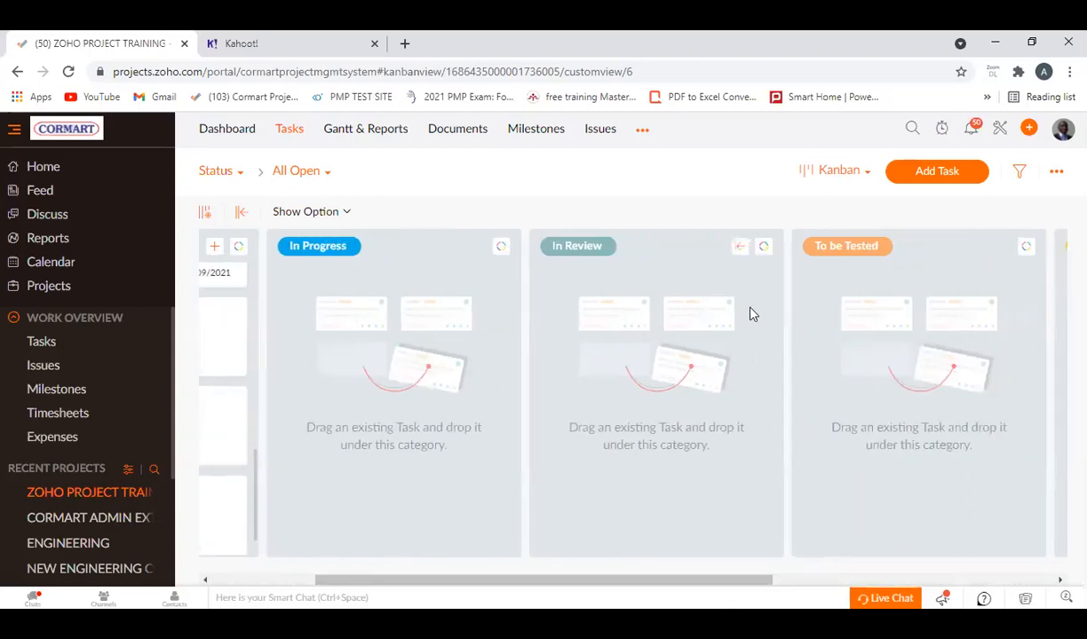
drag(750, 581, 552, 553)
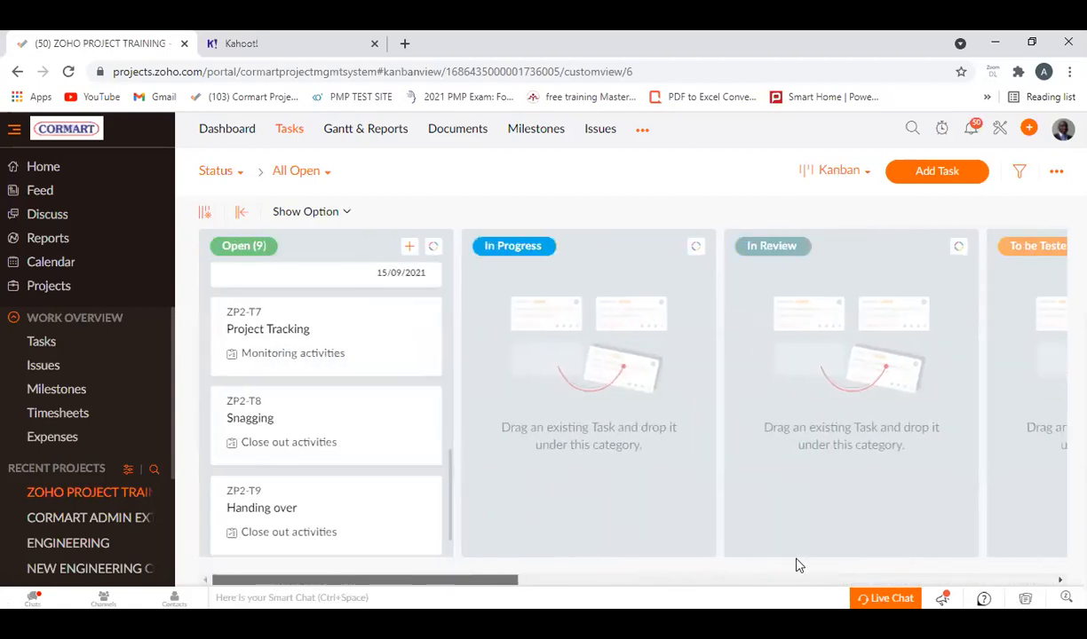
drag(796, 560, 817, 578)
drag(715, 588, 365, 454)
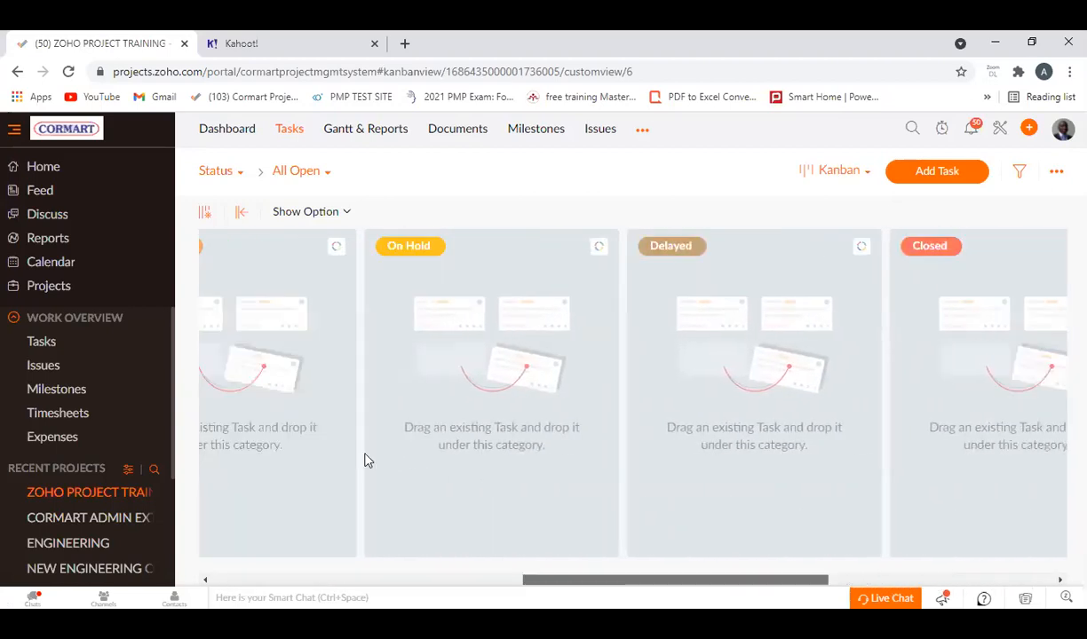
drag(623, 581, 233, 530)
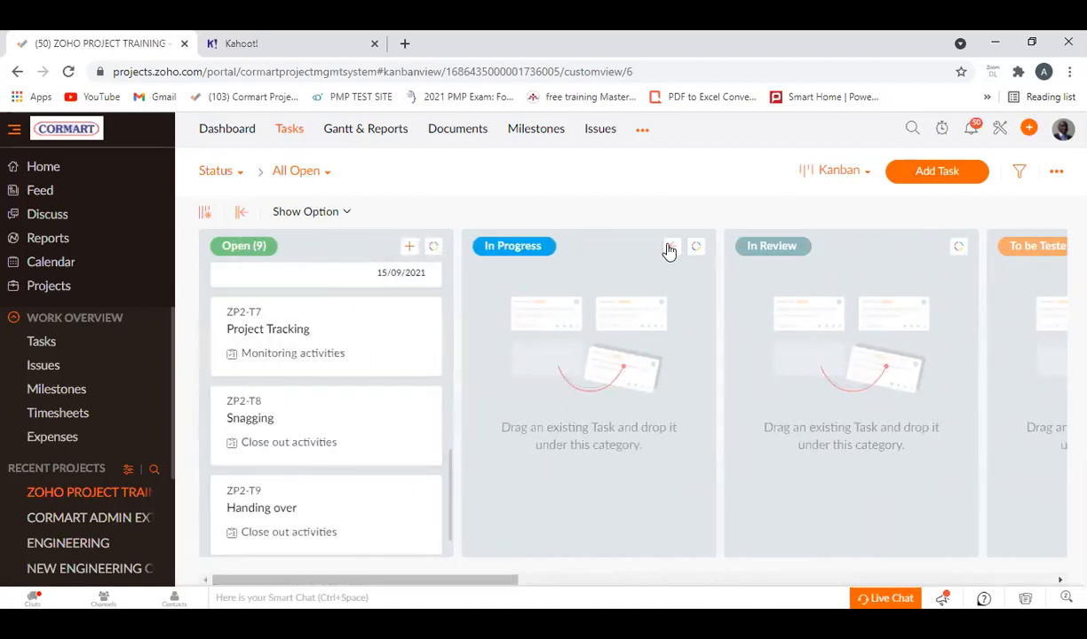
Collapse the In Progress, In Review, To be Tested and Cancelled columns of the Kanban board.
click(669, 246)
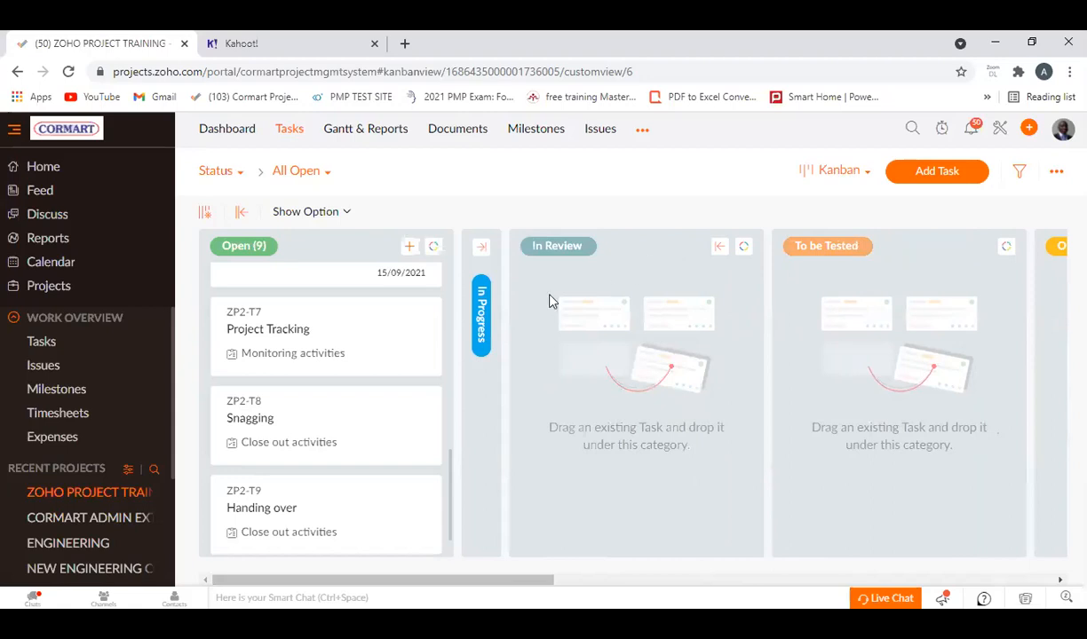
click(718, 247)
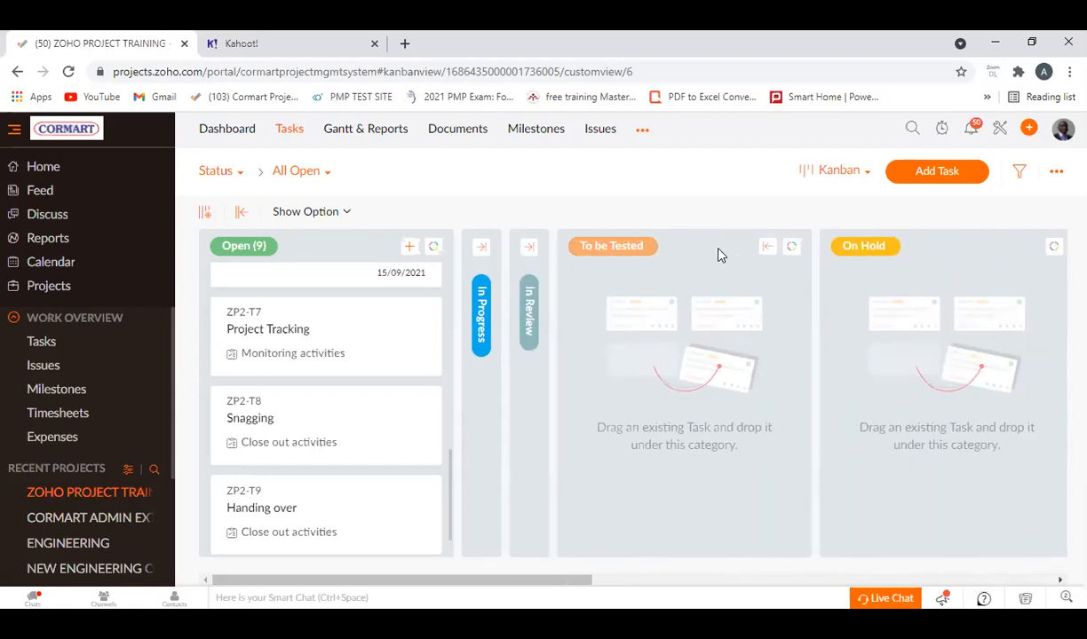
click(767, 247)
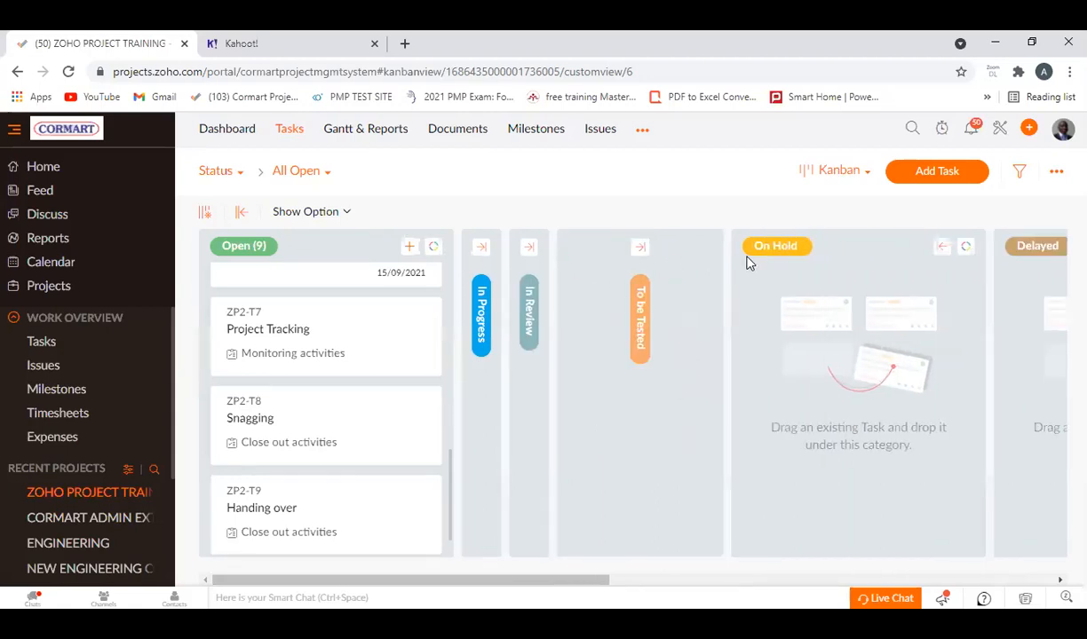
drag(625, 581, 1014, 595)
click(811, 246)
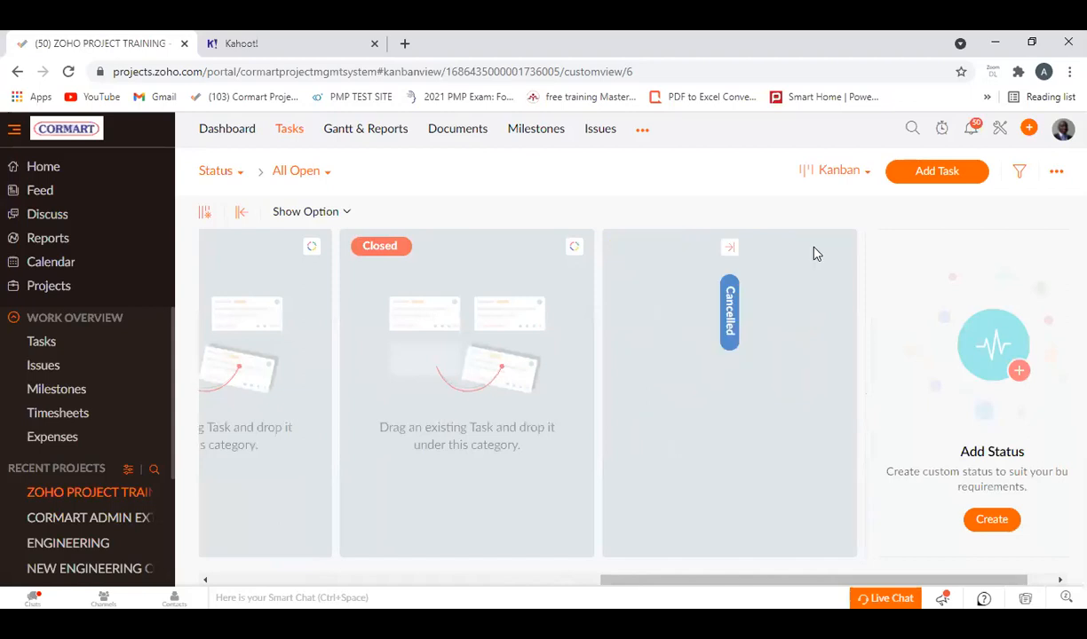
drag(755, 588, 328, 564)
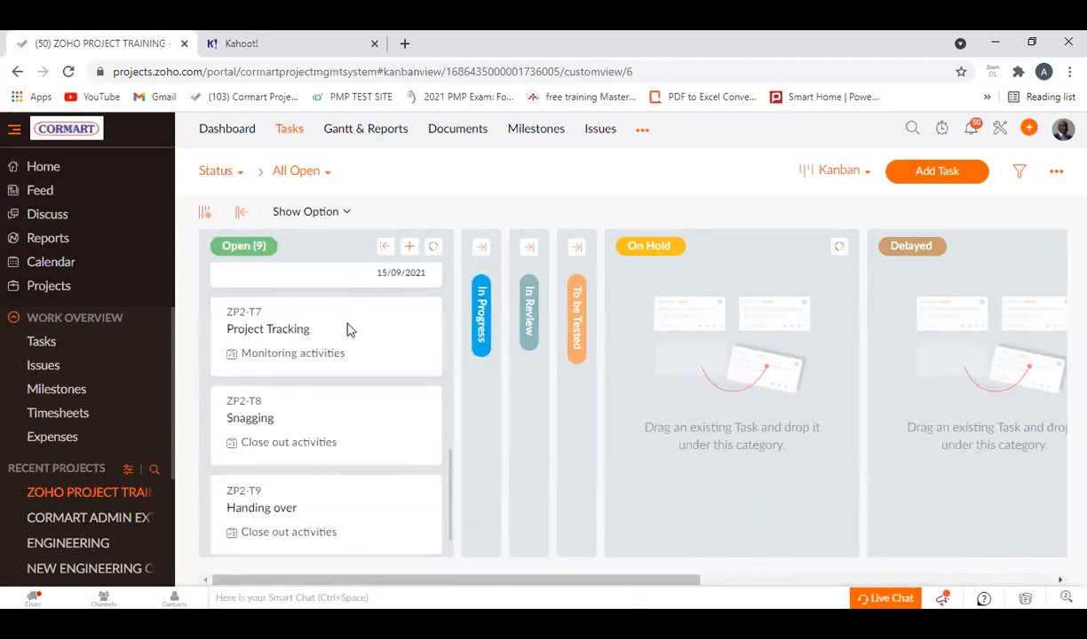
Review the cards in the Open column, and return the tasks to the Classic view to check each milestone's tasks.
scroll(342, 405, down, 1)
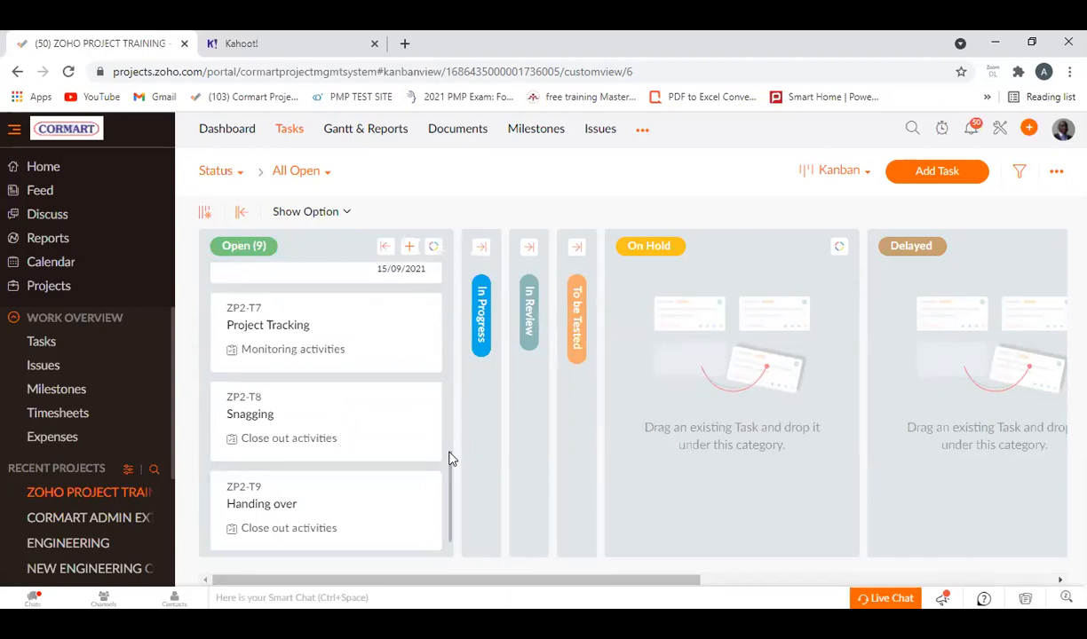
drag(450, 458, 471, 291)
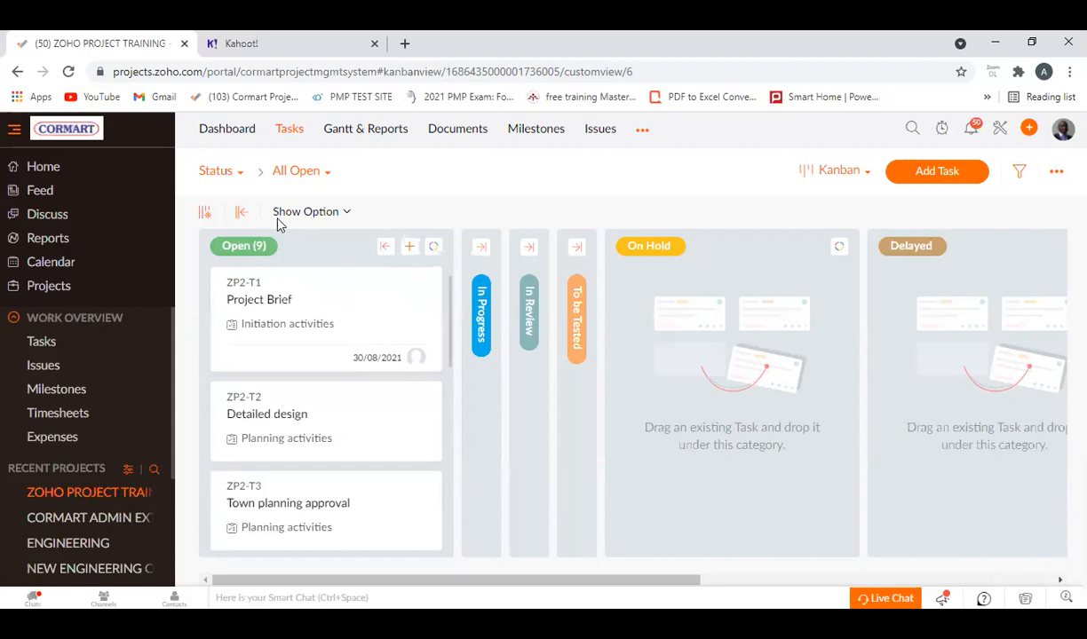
click(825, 173)
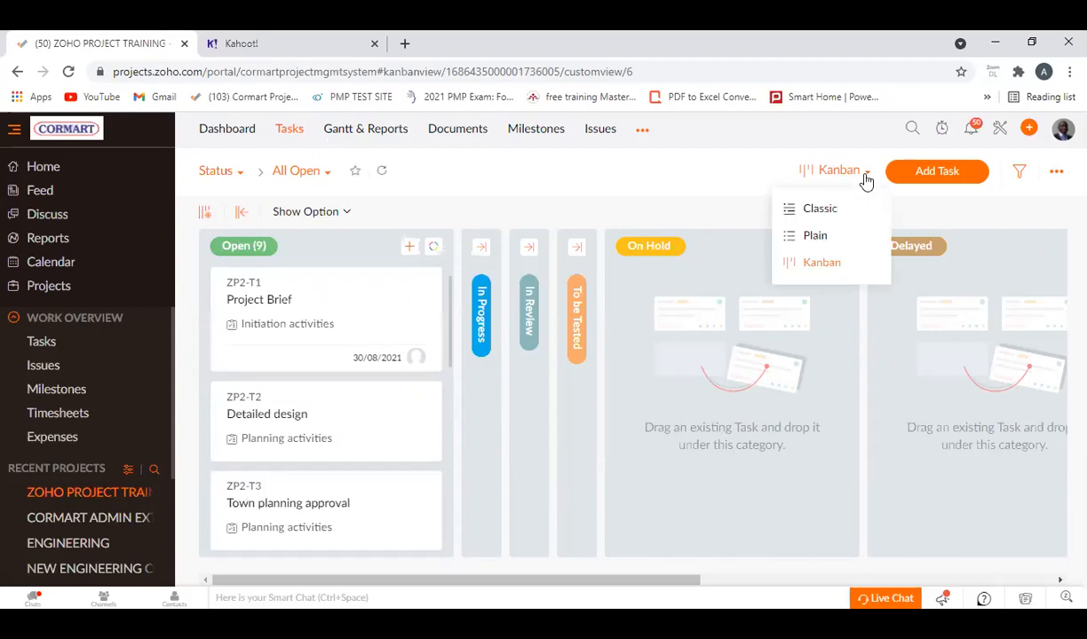
click(821, 212)
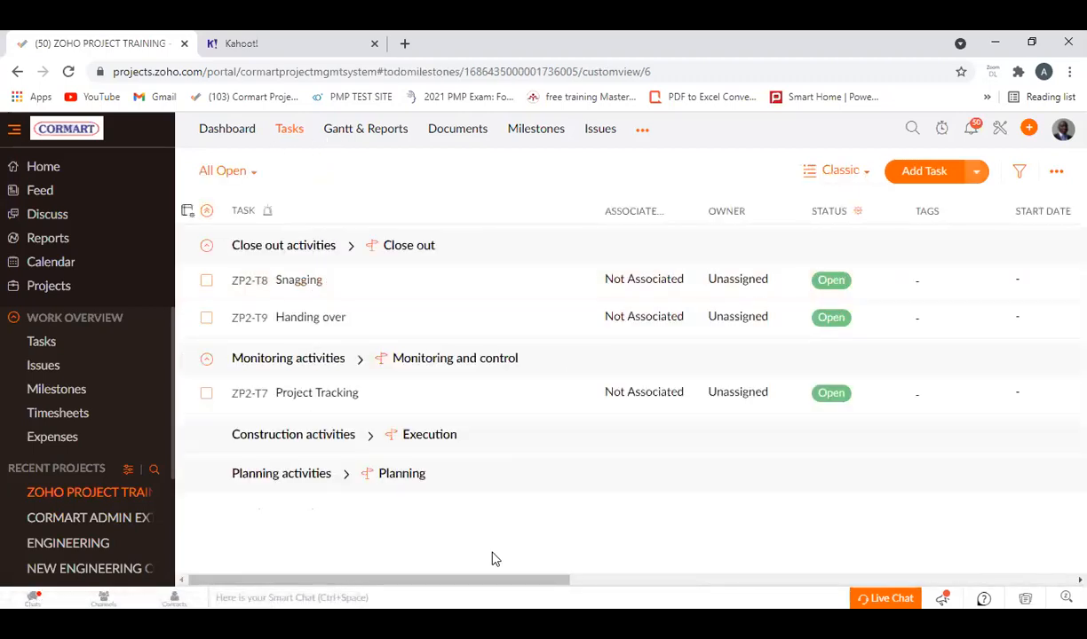
scroll(359, 357, down, 2)
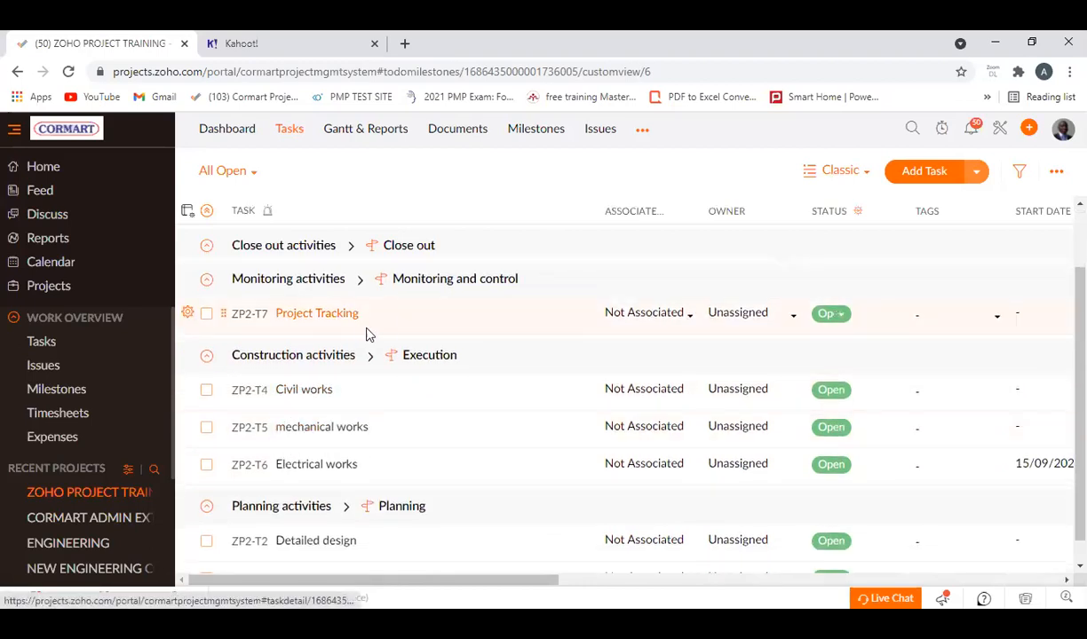
scroll(358, 377, down, 2)
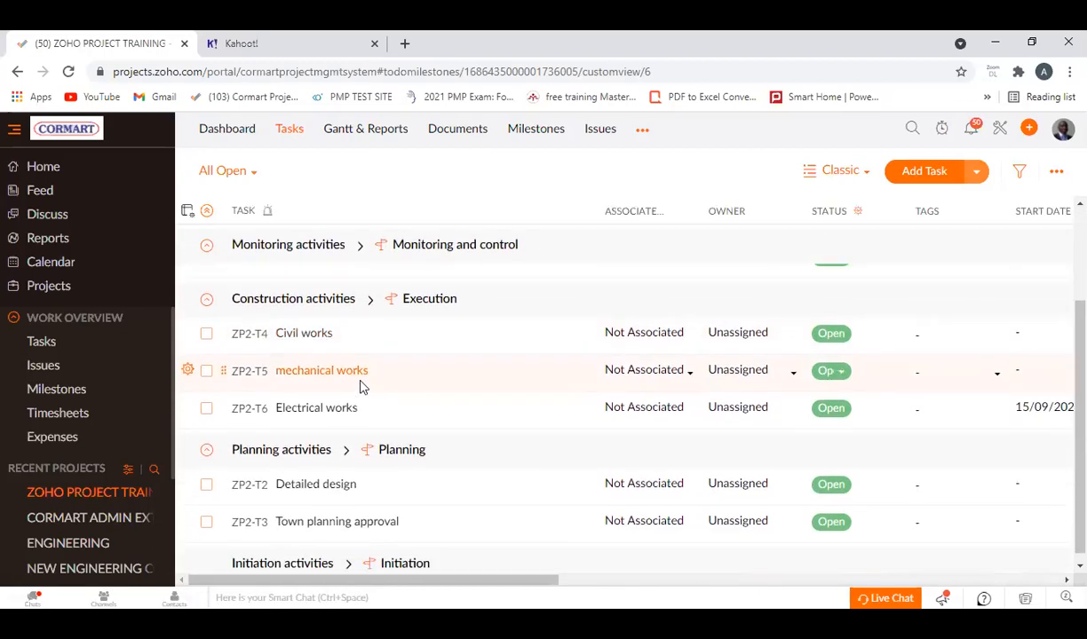
Check the open tasks down to the Initiation milestone, and open the project's Gantt chart to examine its unscheduled tasks.
scroll(362, 386, up, 4)
scroll(361, 386, down, 5)
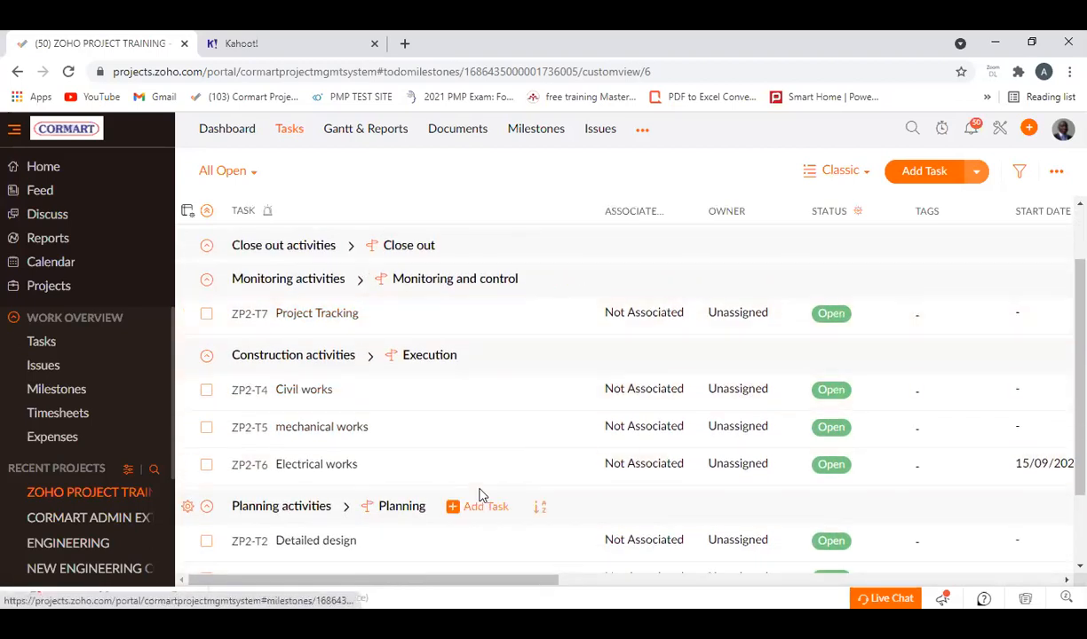
drag(400, 582, 415, 527)
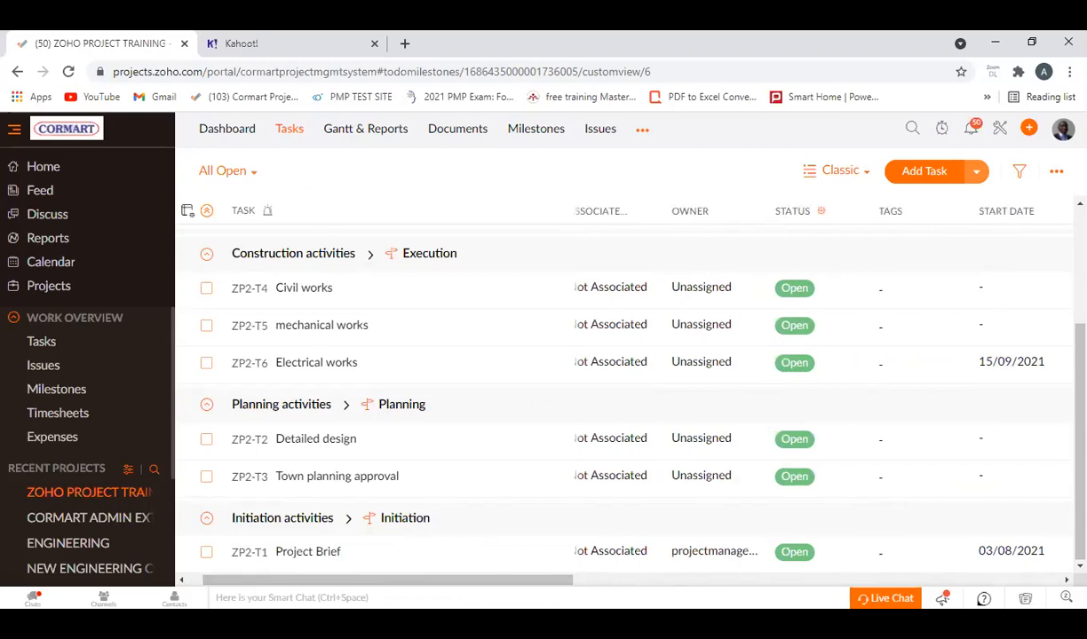
click(360, 133)
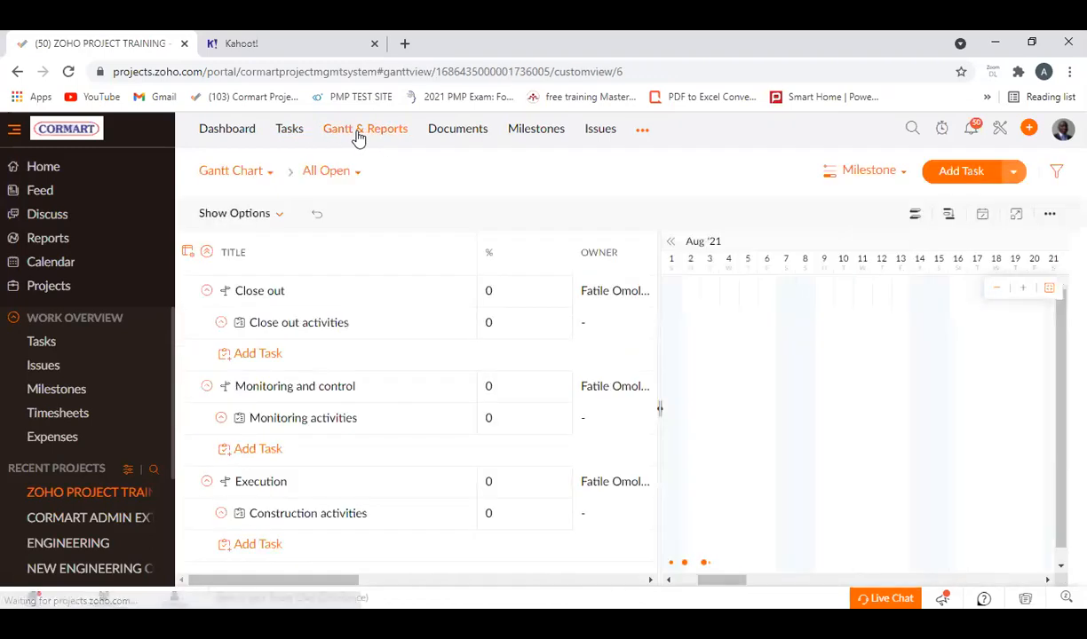
click(667, 581)
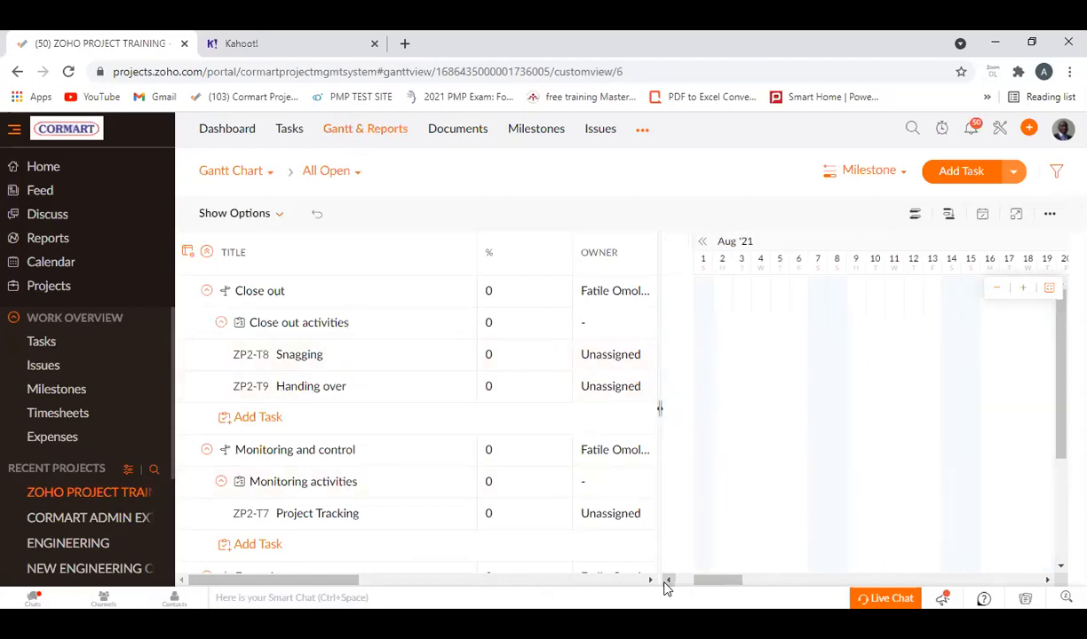
click(667, 581)
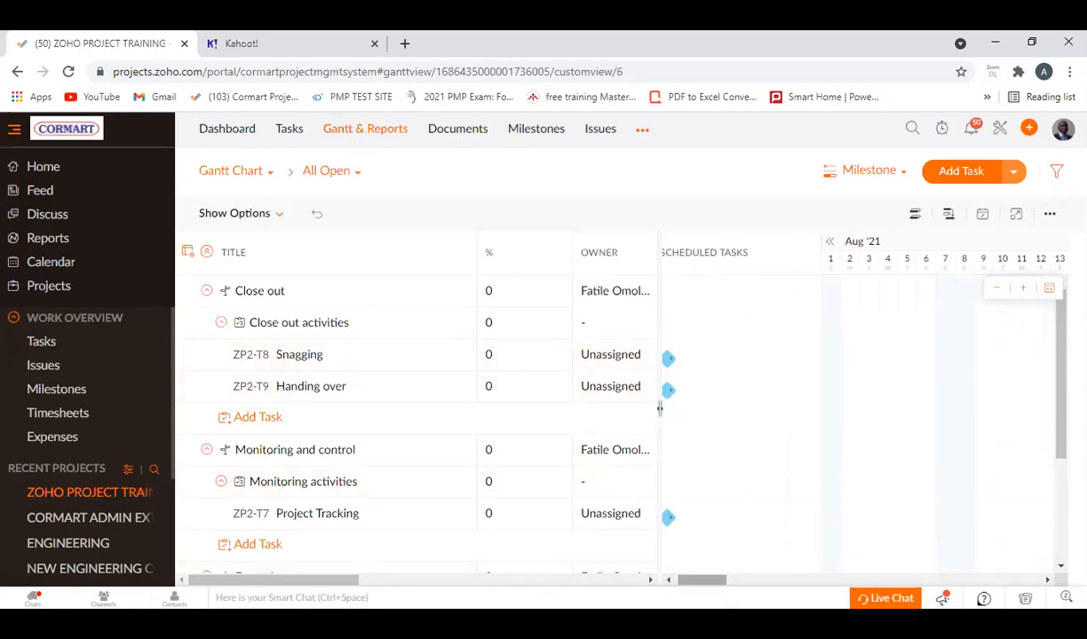
click(668, 582)
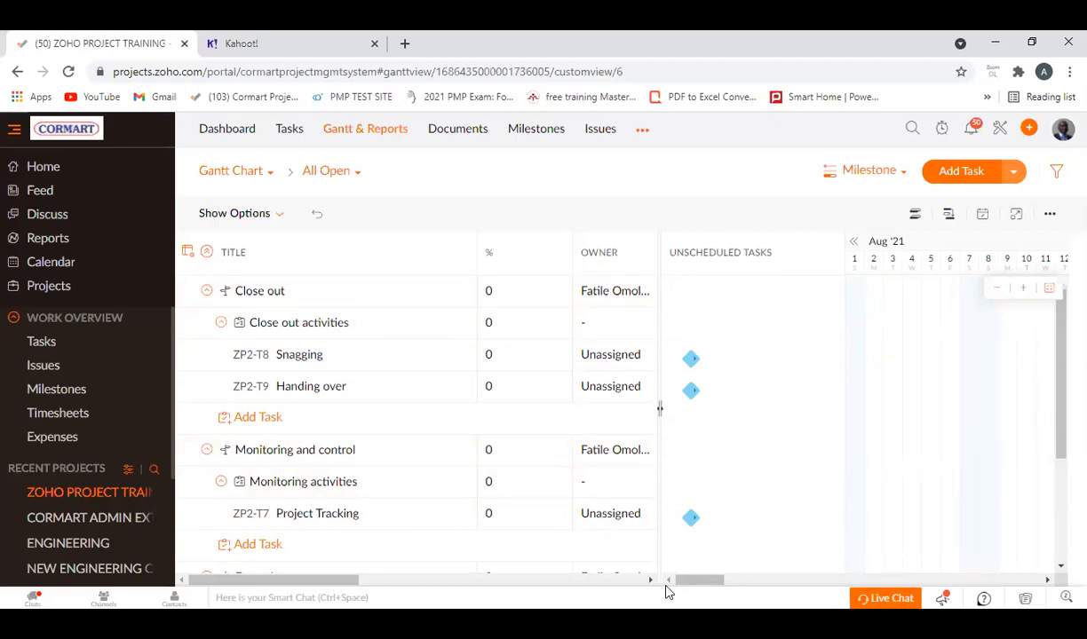
Examine the Gantt timeline through December 2021 at a coarser scale, and return the chart to its daily scale.
click(1048, 579)
click(1049, 581)
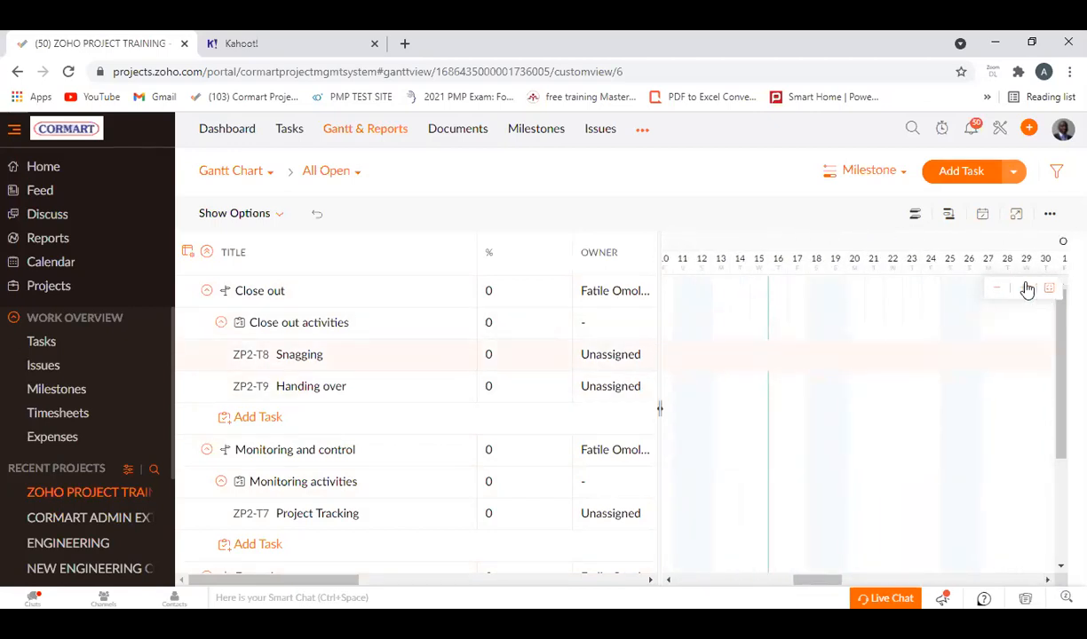
click(997, 289)
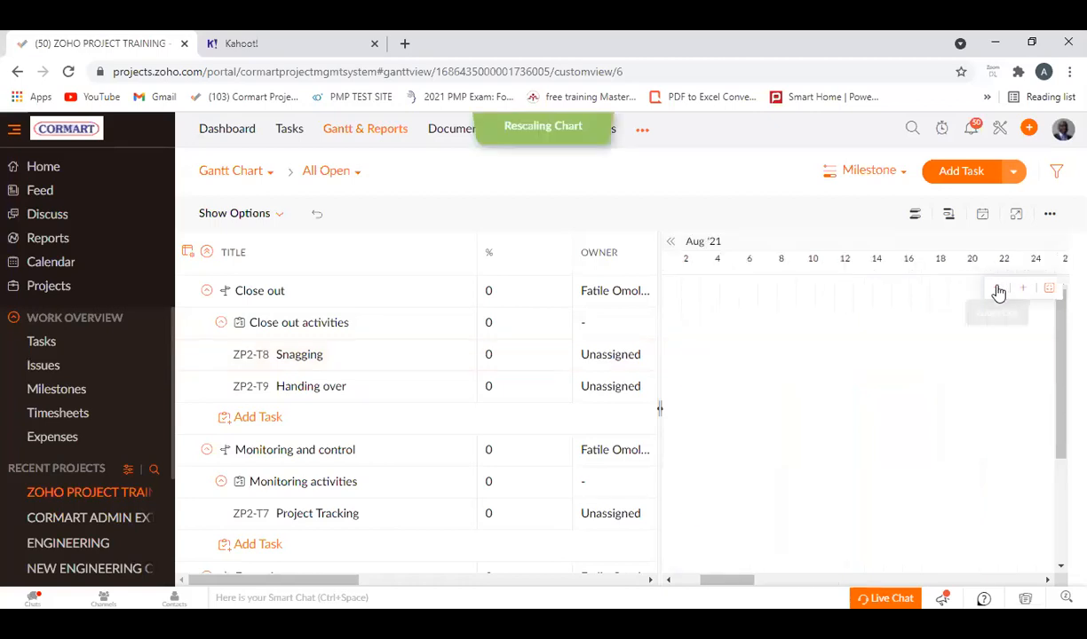
click(997, 289)
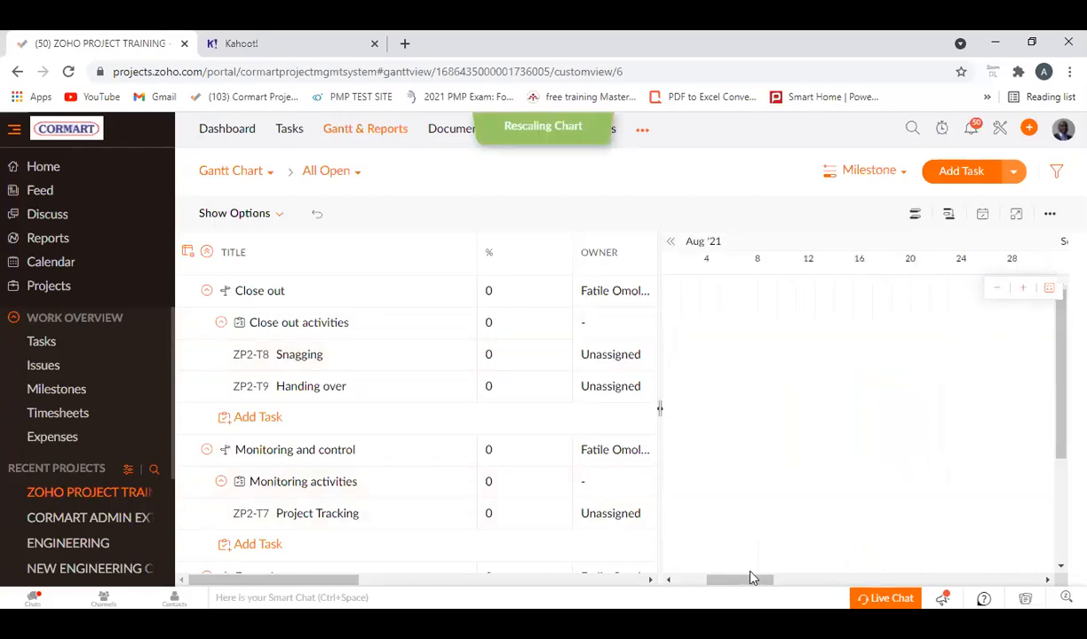
drag(749, 586, 941, 593)
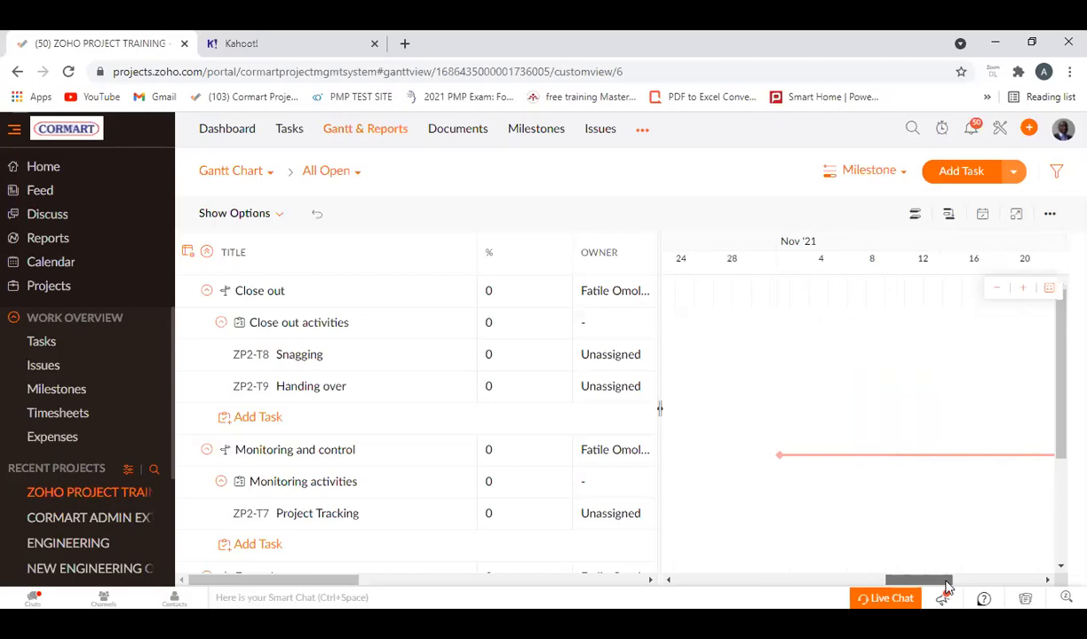
scroll(958, 573, left, 6)
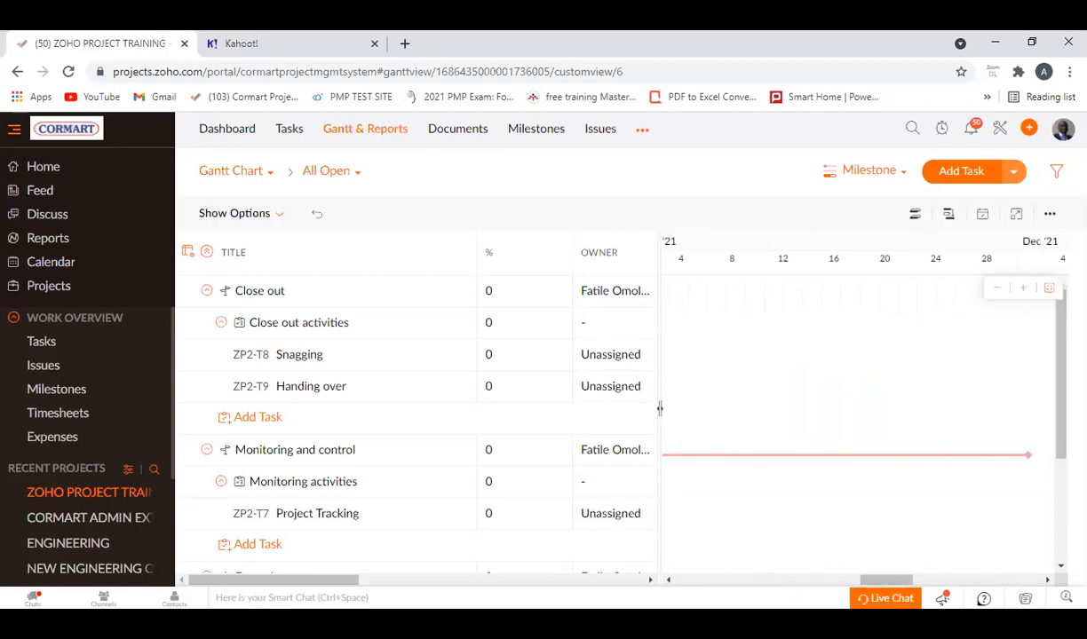
click(1050, 290)
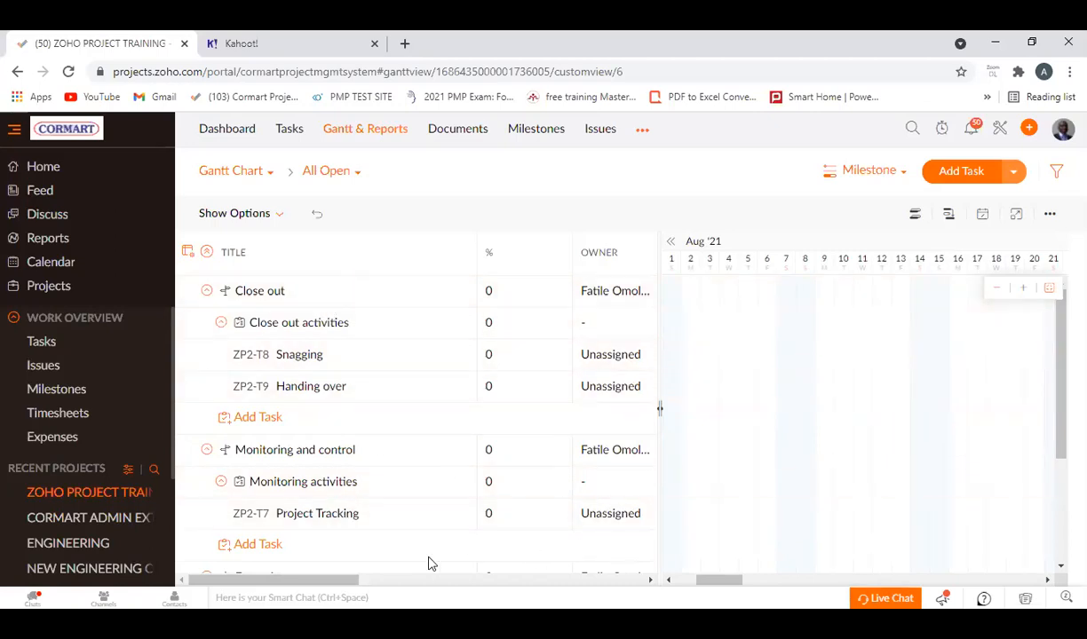
Review the Gantt grid's columns from owner to billing type, including the status options available for the Snagging task.
drag(347, 583, 300, 529)
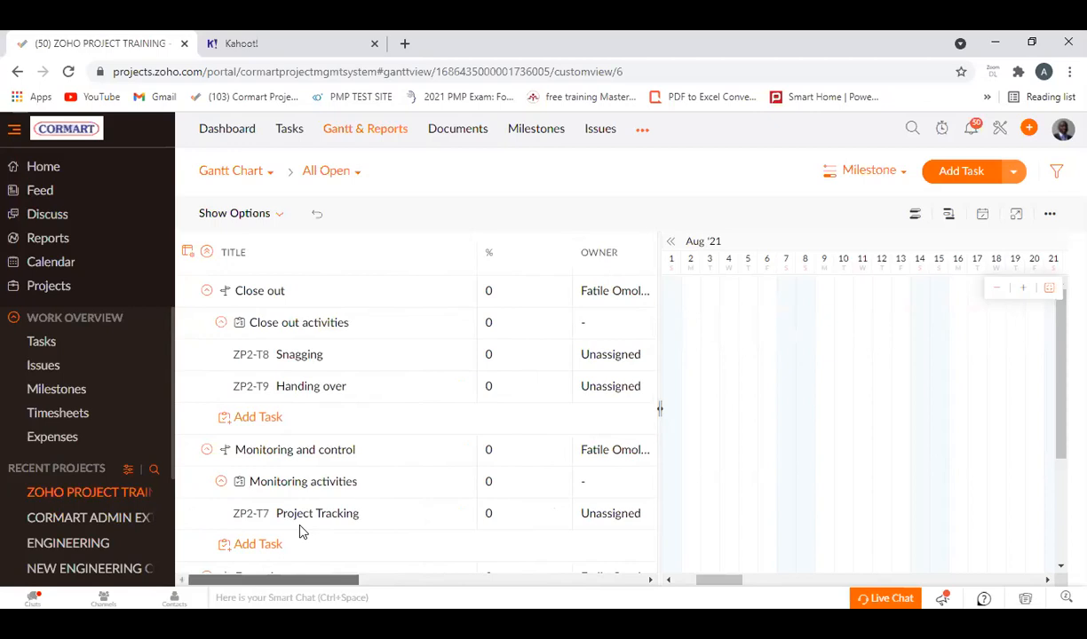
drag(384, 526, 515, 543)
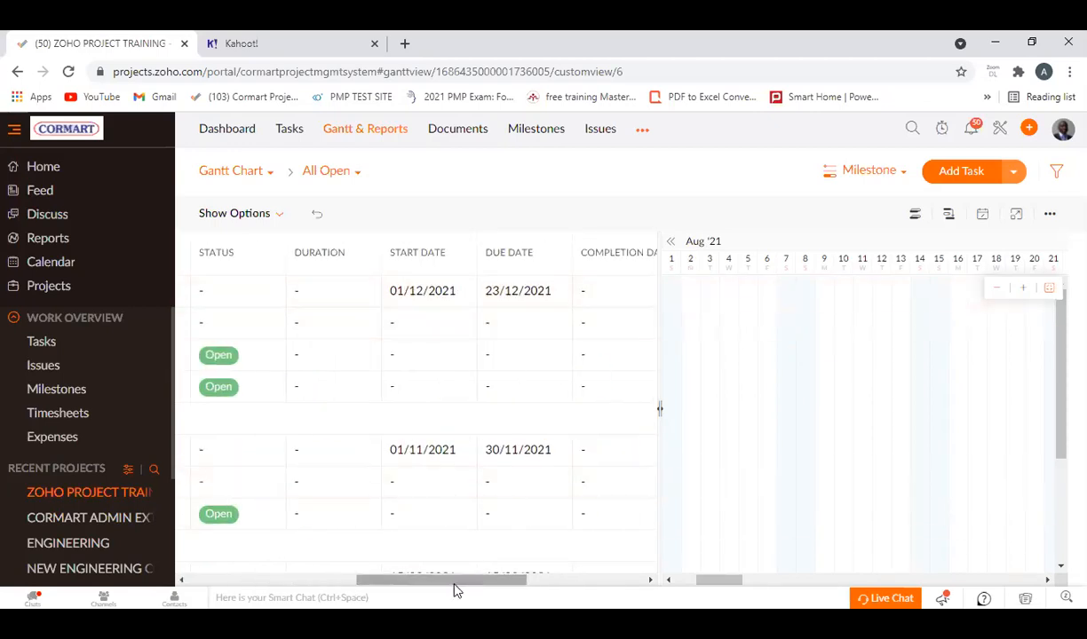
drag(451, 585, 376, 552)
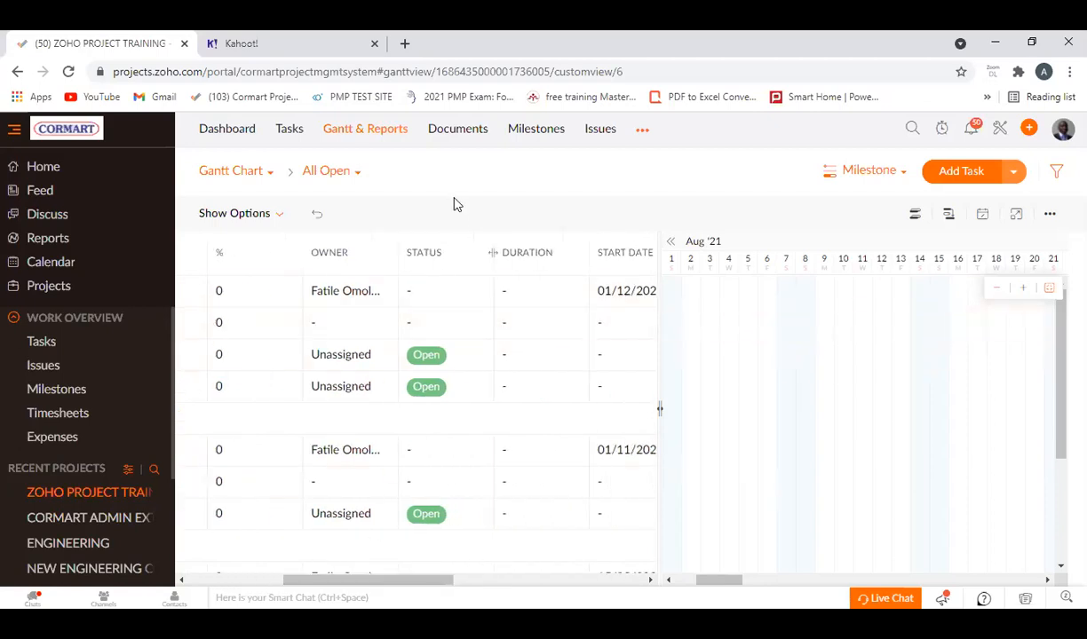
click(428, 357)
scroll(510, 429, down, 3)
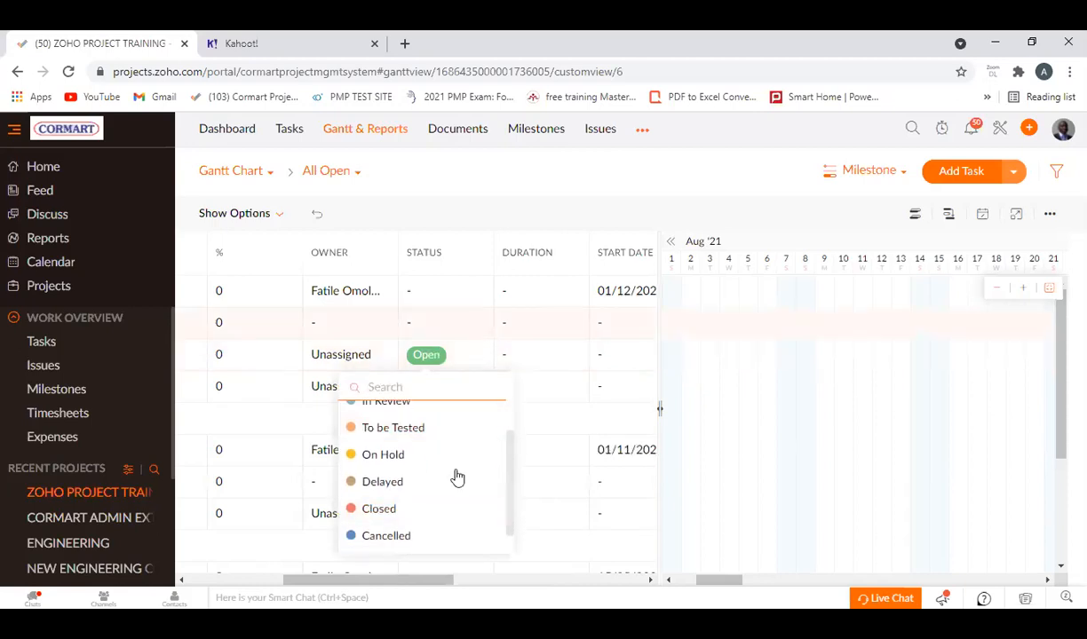
drag(400, 581, 494, 583)
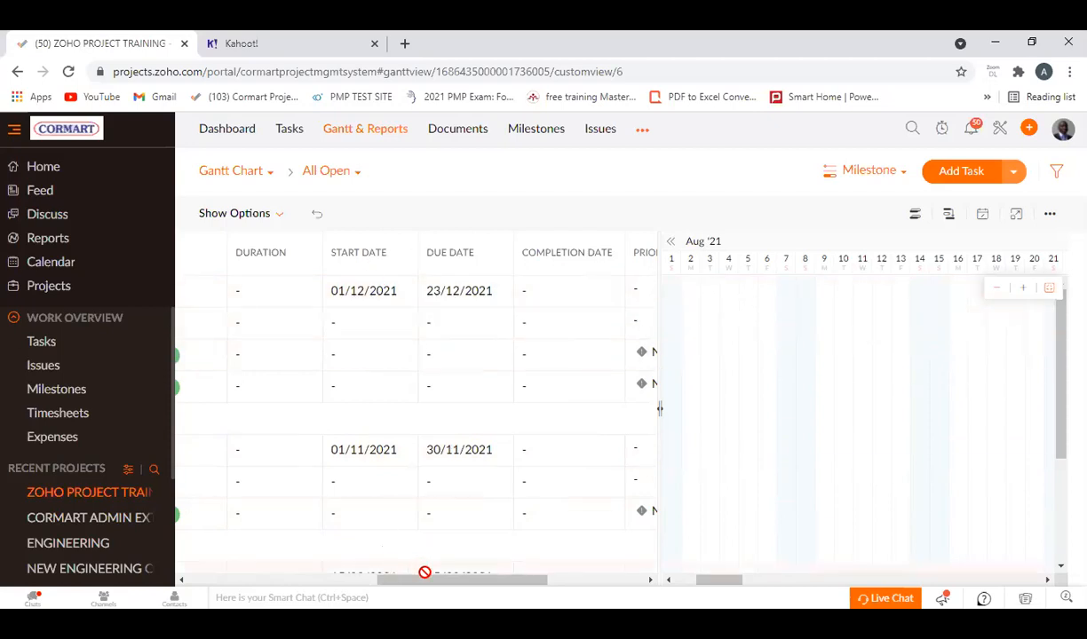
drag(430, 580, 266, 581)
scroll(353, 559, right, 5)
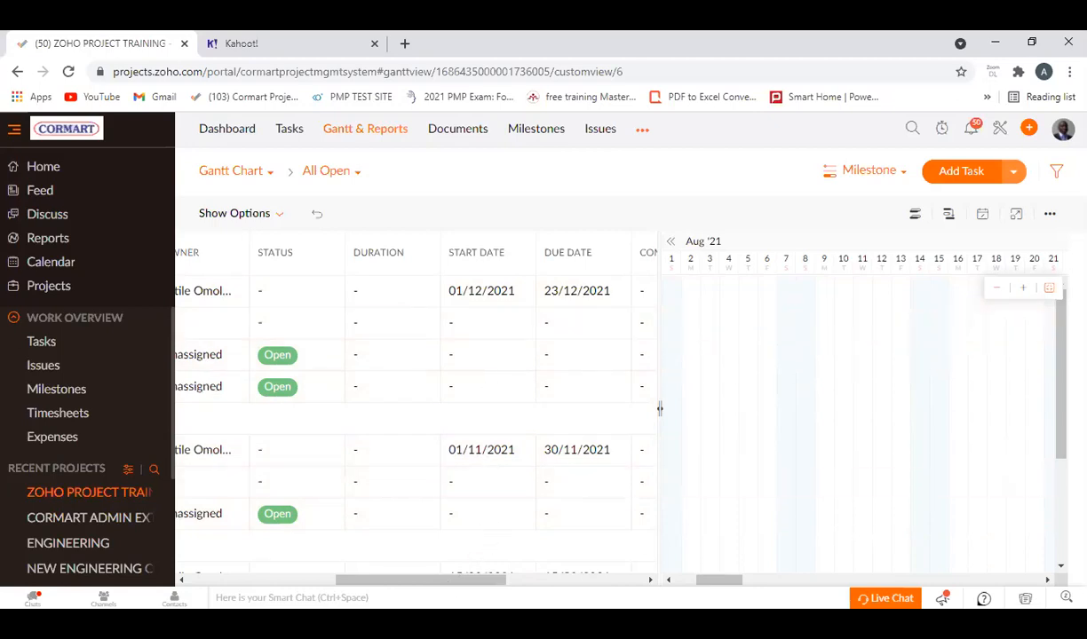
drag(449, 582, 627, 590)
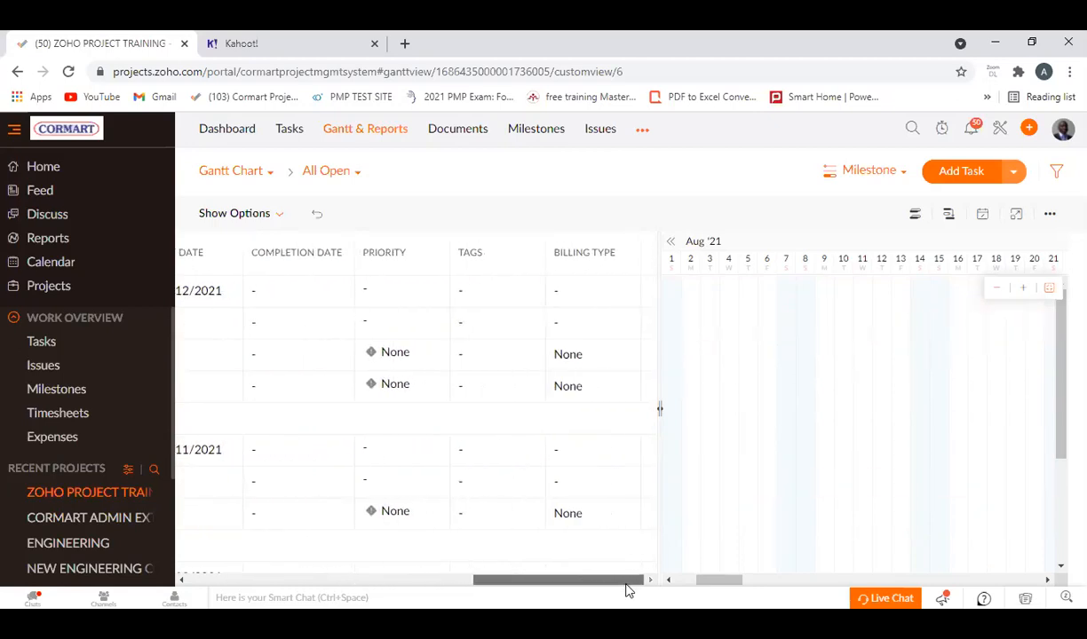
scroll(339, 529, left, 10)
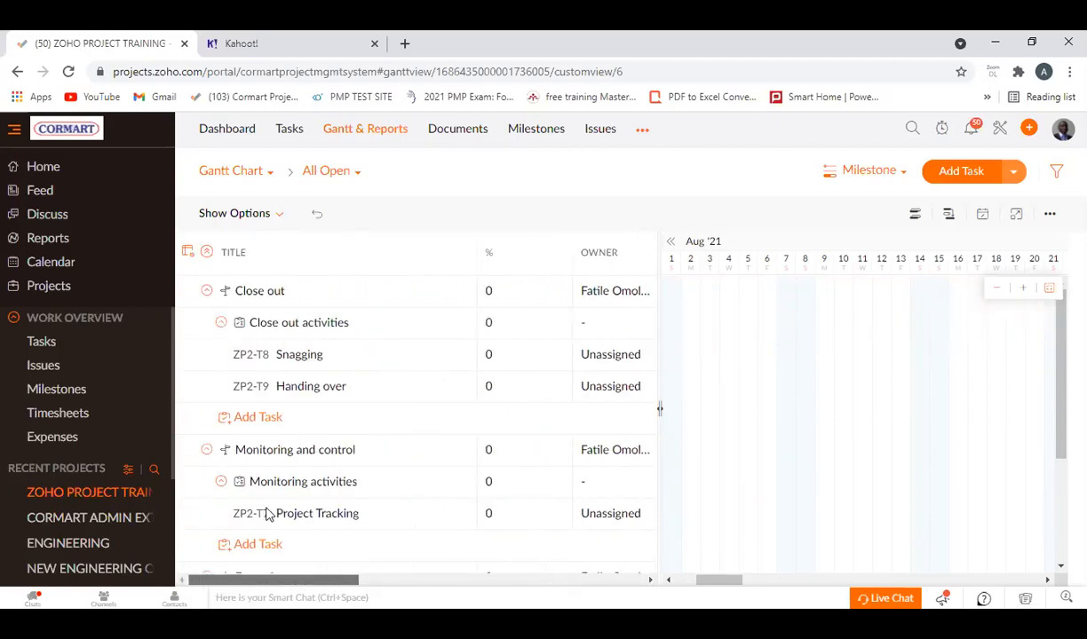
Set the status of the Project Tracking task under Monitoring activities to In Progress.
scroll(536, 509, down, 1)
scroll(536, 509, down, 1)
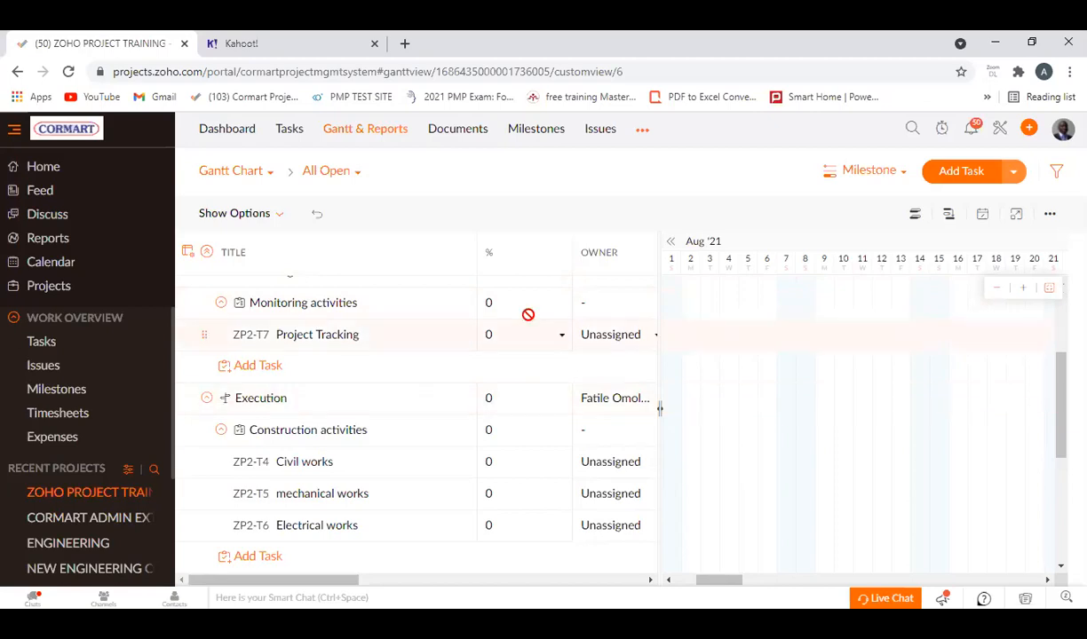
drag(330, 583, 437, 585)
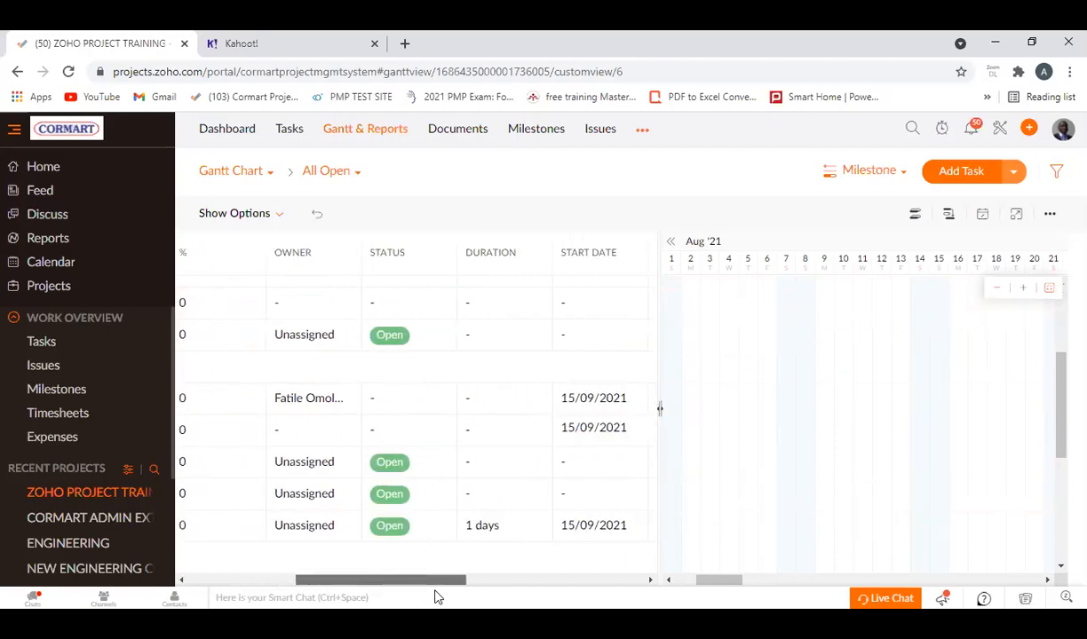
click(400, 344)
click(375, 422)
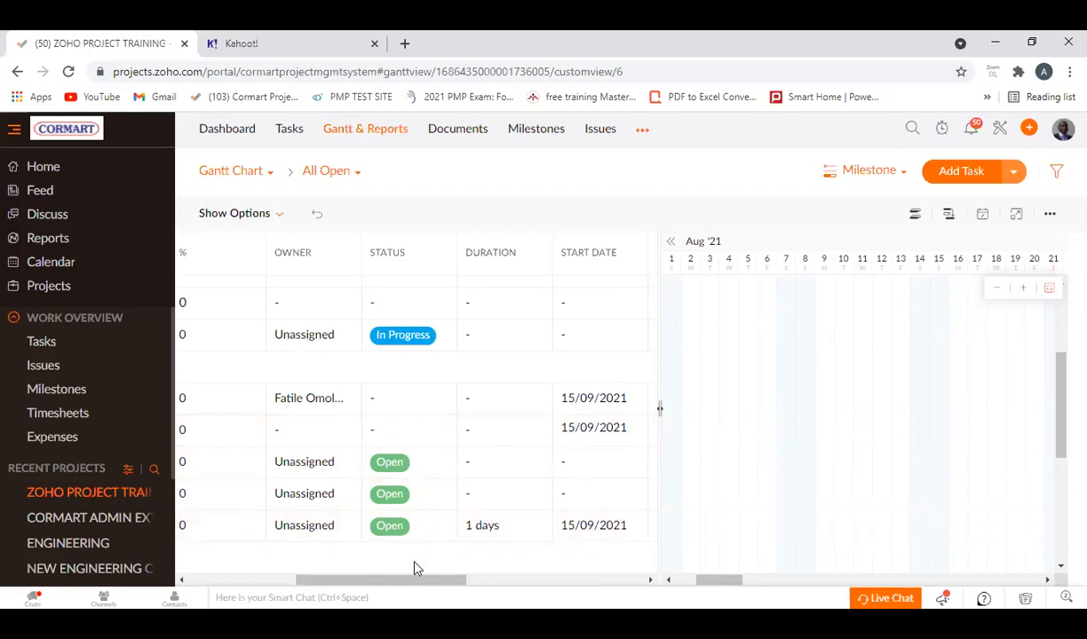
Set the status of the Electrical works task under Construction activities to In Progress.
drag(411, 582, 439, 577)
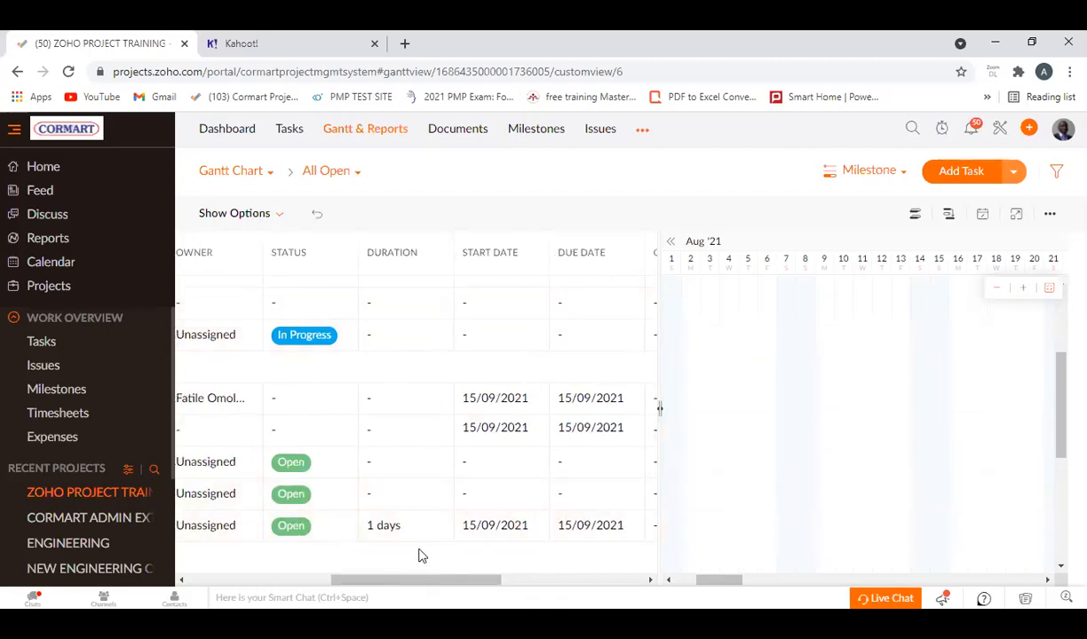
drag(456, 581, 418, 554)
click(442, 529)
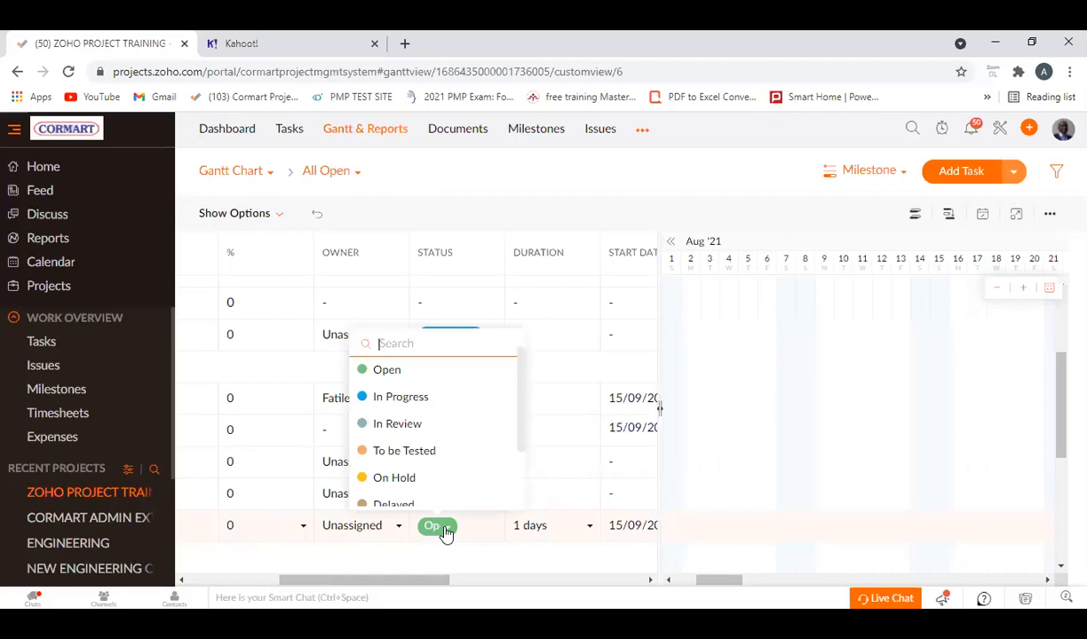
click(402, 397)
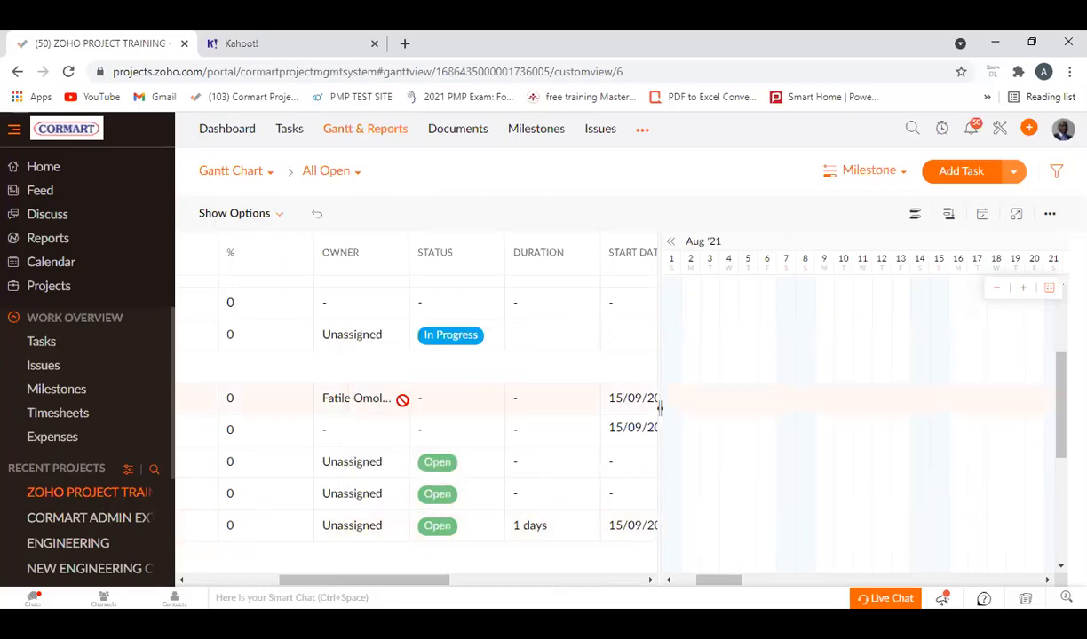
Set the duration of the Electrical works task to 10 days and save it.
drag(407, 581, 461, 582)
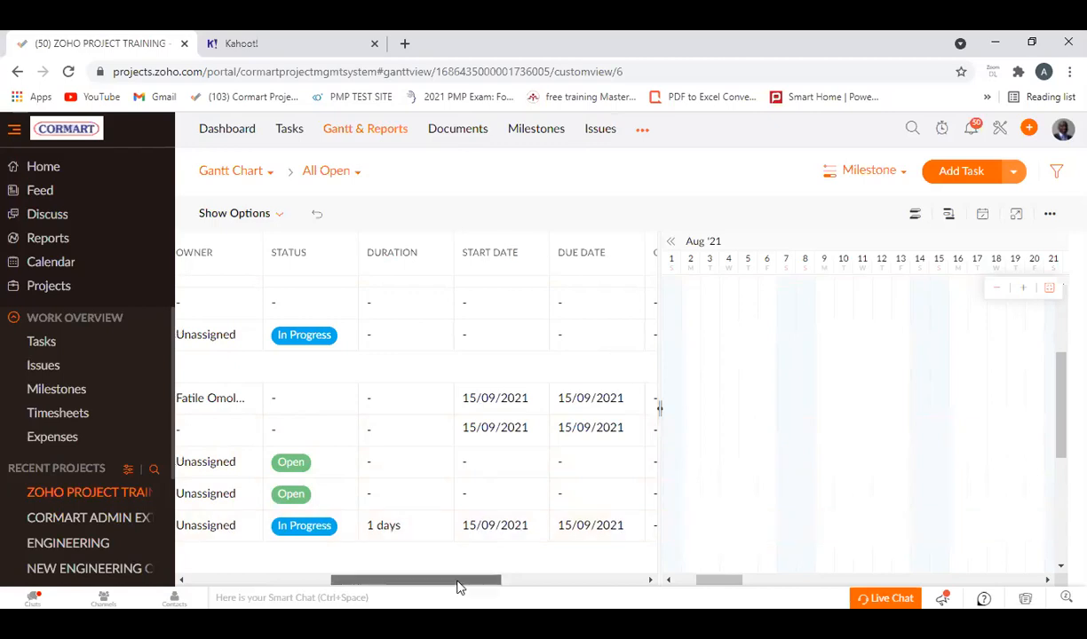
drag(459, 587, 480, 582)
click(336, 531)
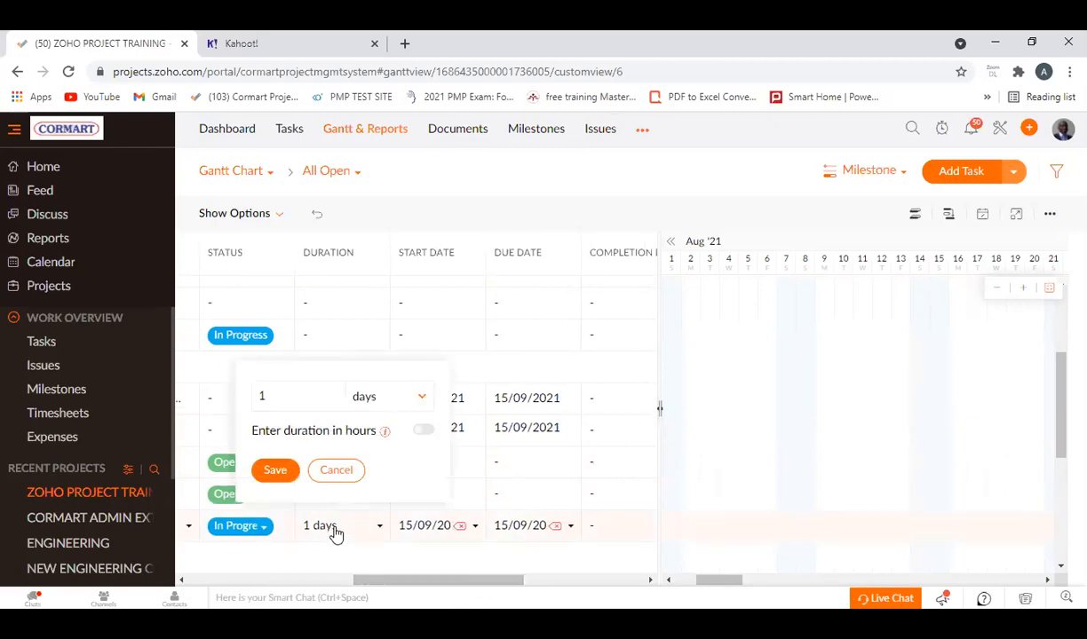
drag(271, 399, 242, 404)
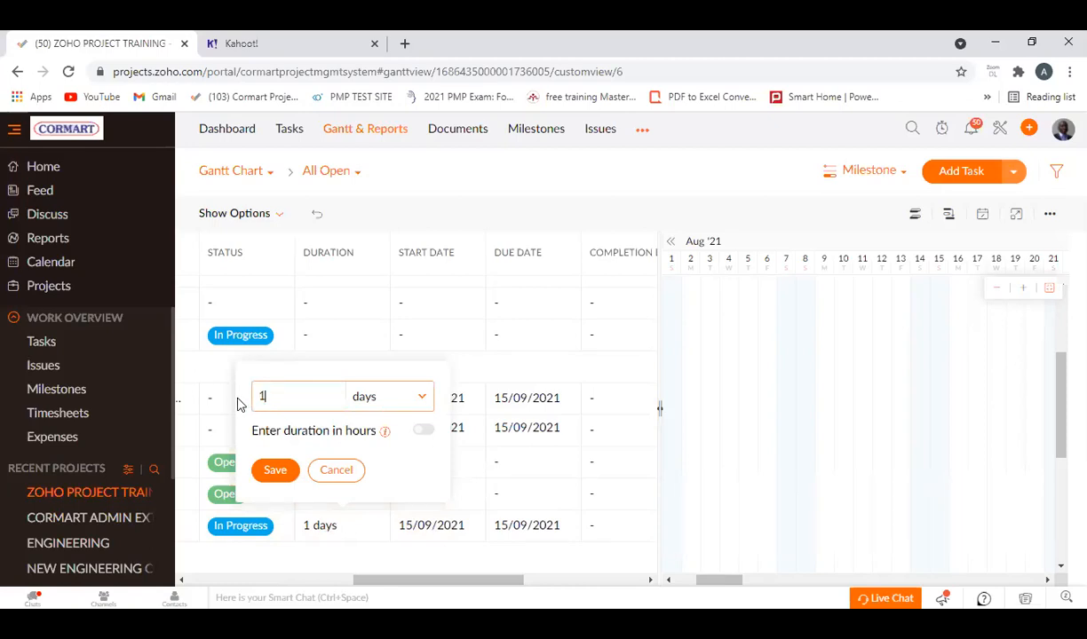
click(275, 470)
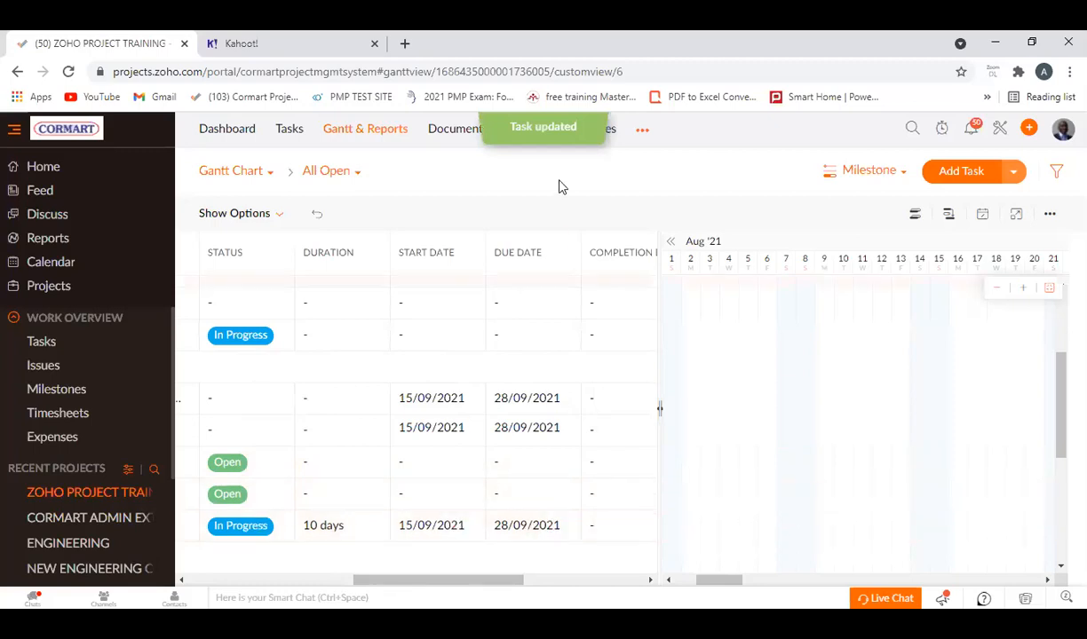
Try to export the Gantt chart to PDF with the Fit to width option, encrypting the file with a password.
drag(472, 583, 538, 582)
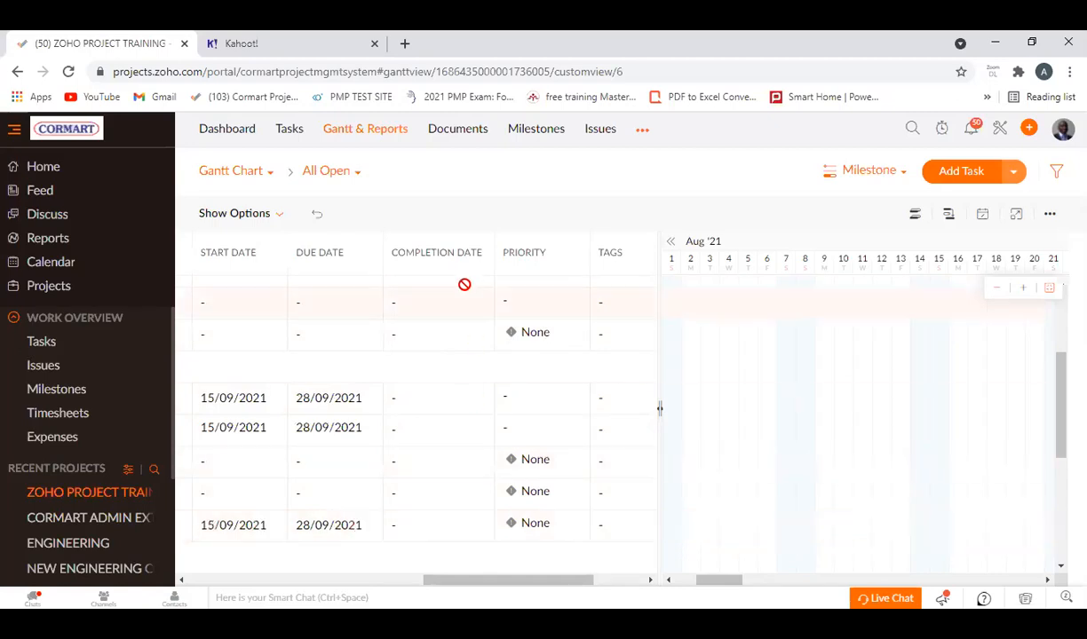
drag(490, 586, 176, 567)
scroll(369, 445, down, 3)
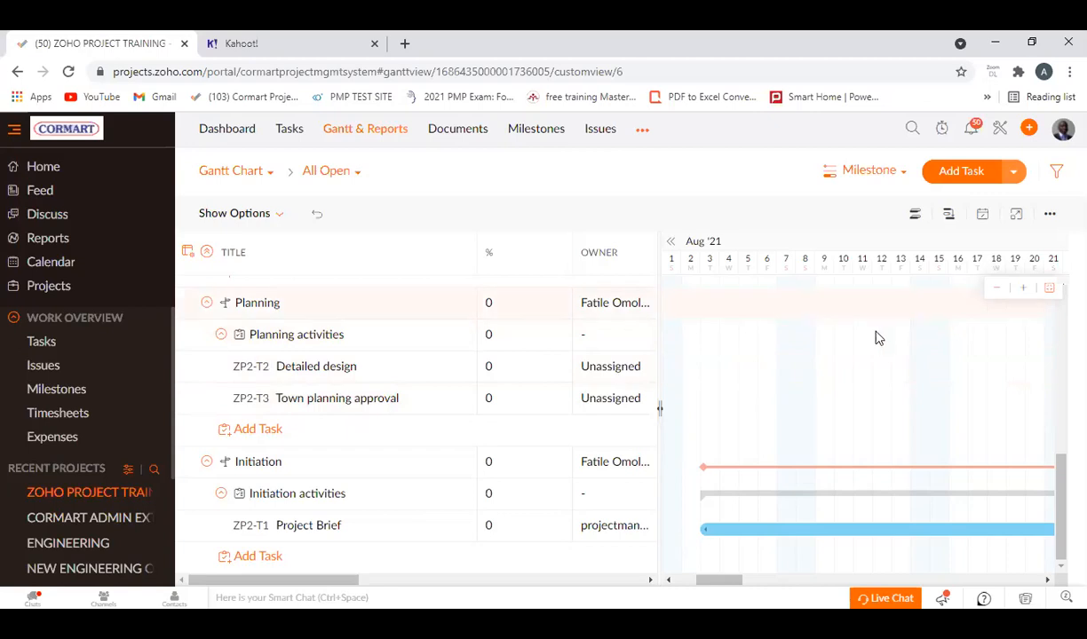
click(1051, 217)
mouse_move(1023, 290)
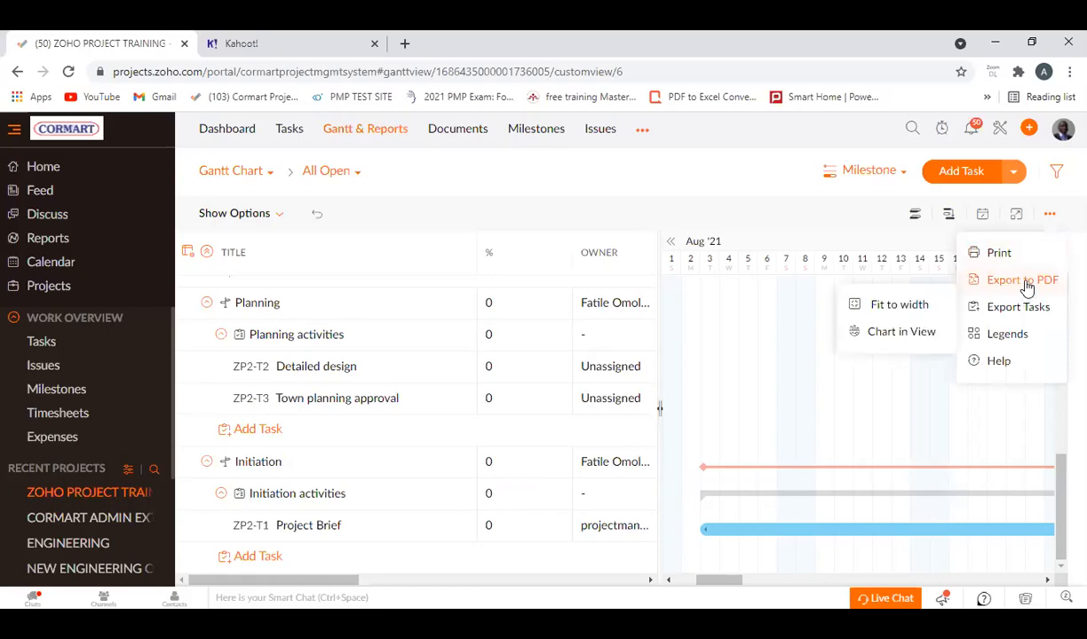
click(924, 311)
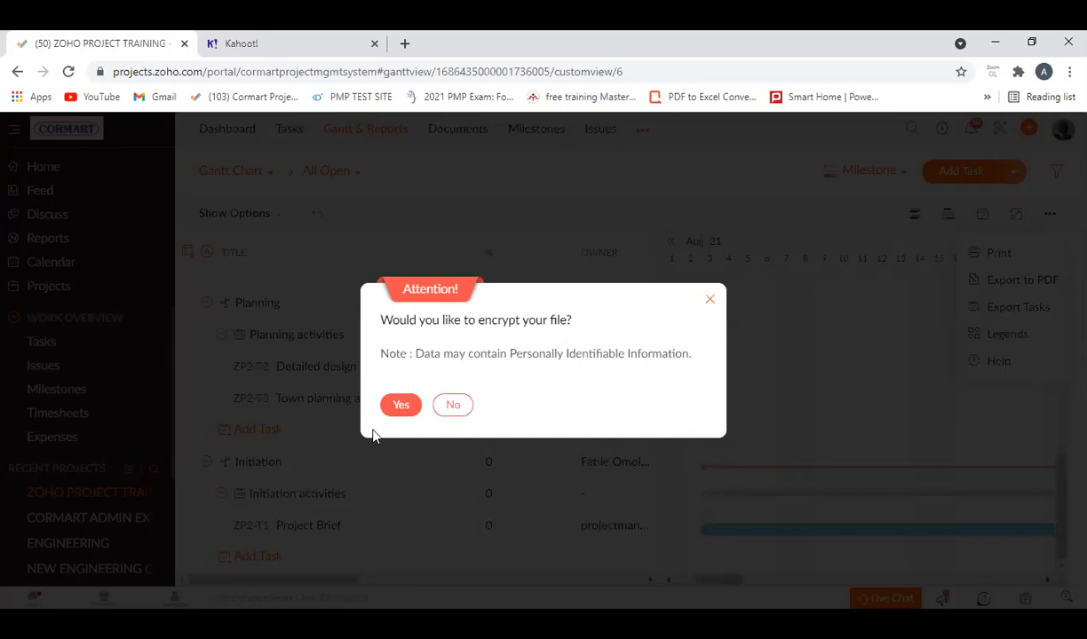
click(401, 405)
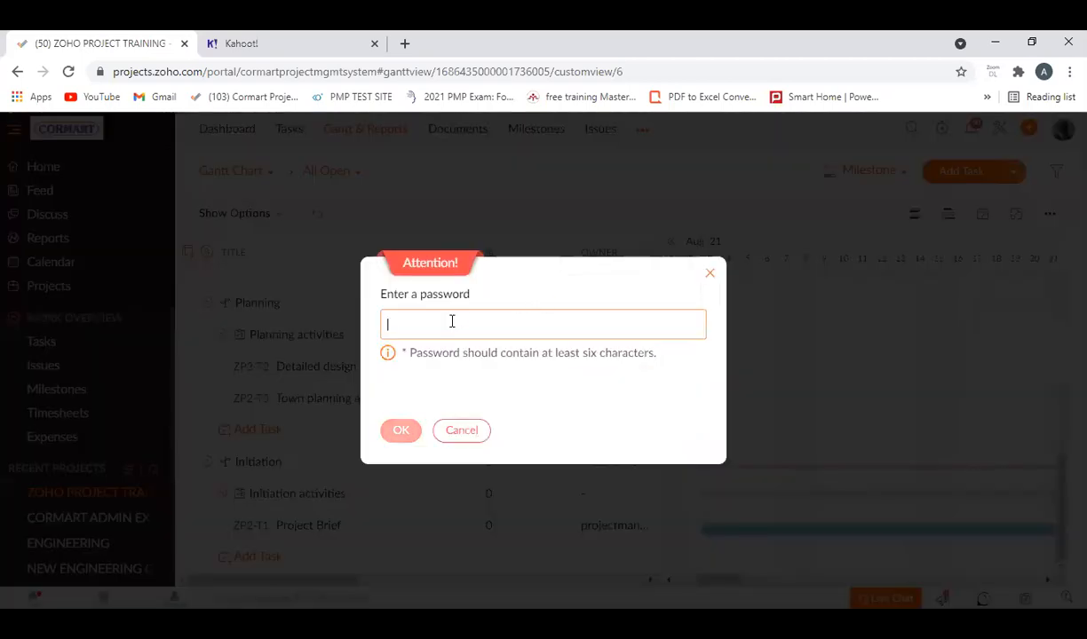
text(••••)
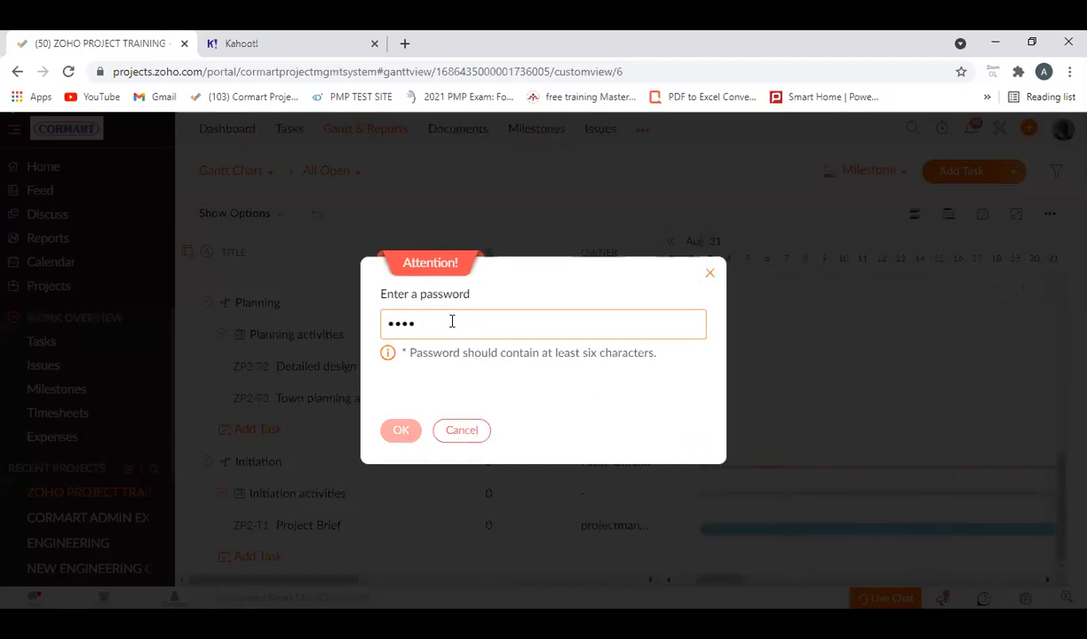
text(•••••)
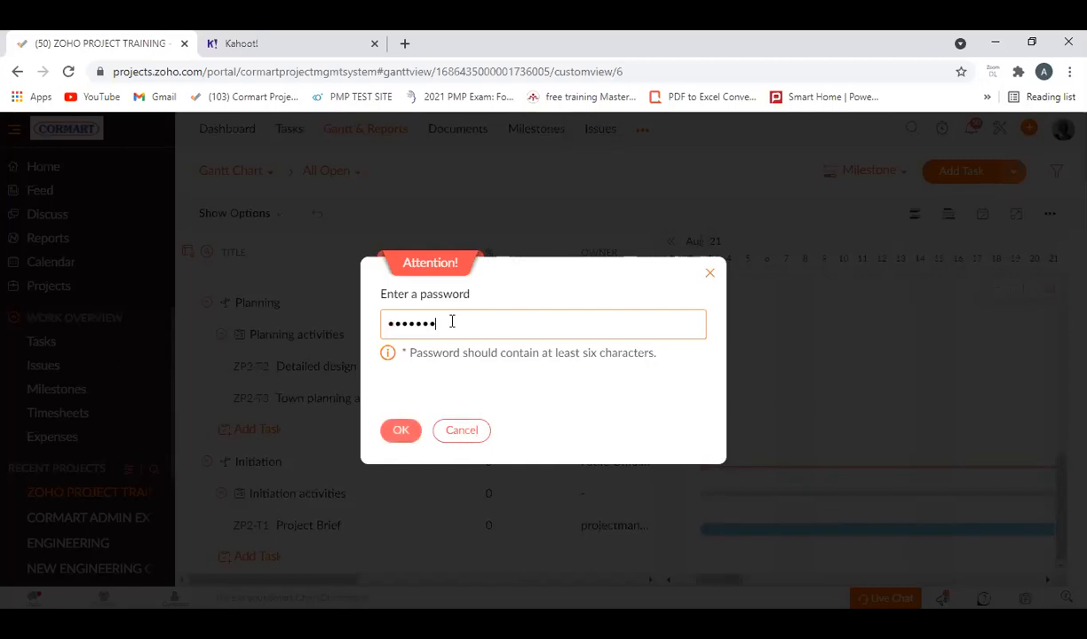
click(404, 433)
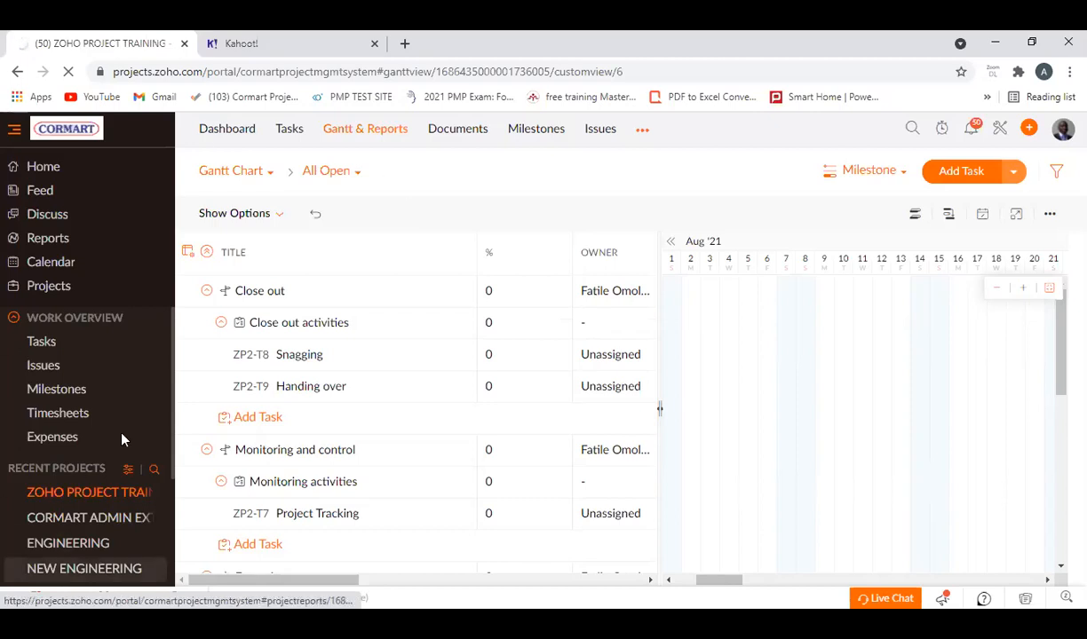
Export the Gantt chart to PDF without encrypting the file.
click(1048, 216)
click(1012, 281)
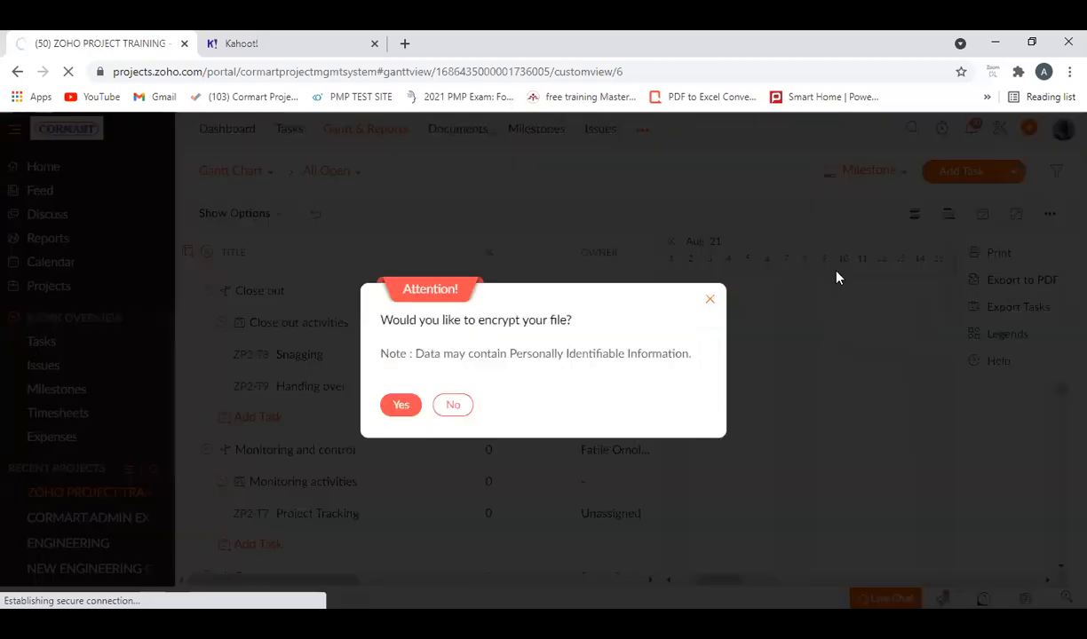
click(452, 406)
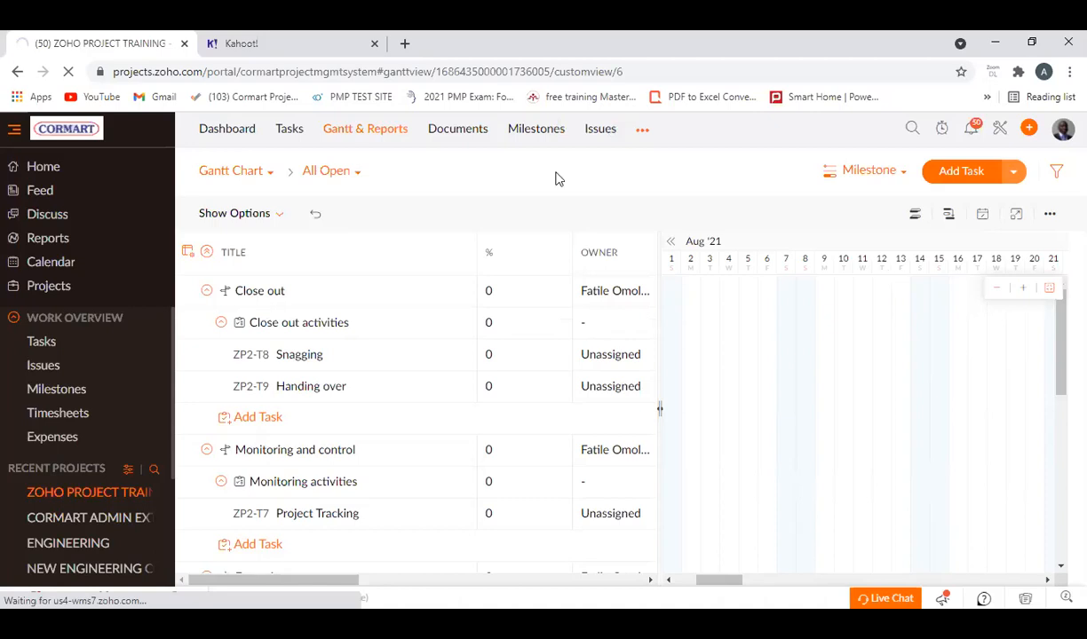
Open the downloaded Gantt PDF and review its milestones, tasks, timeline bars and legend.
click(171, 589)
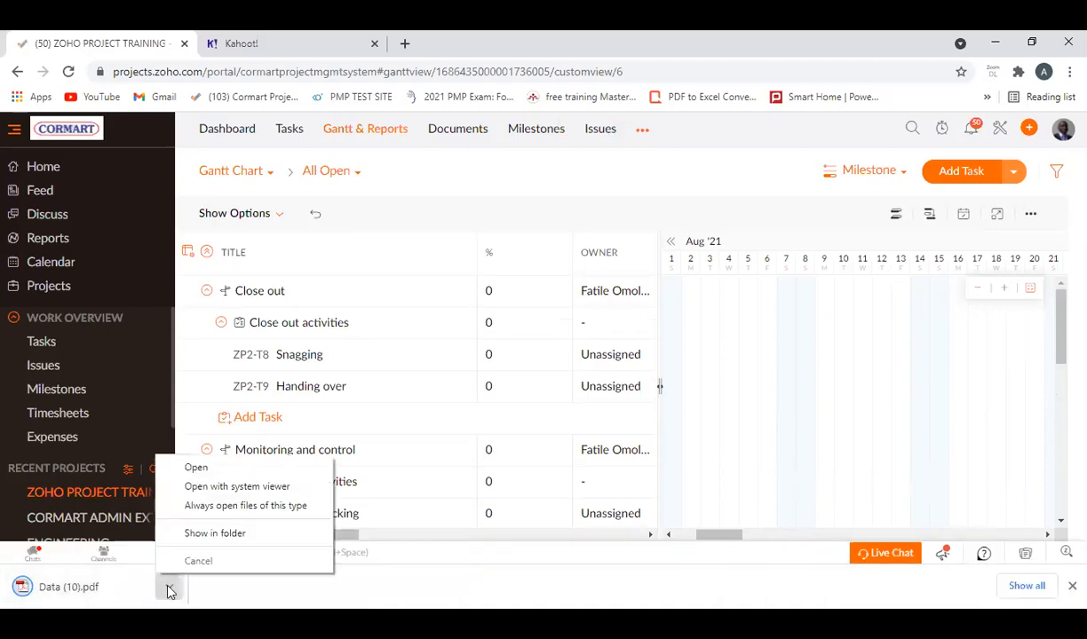
click(213, 465)
scroll(460, 407, down, 1)
scroll(514, 417, up, 1)
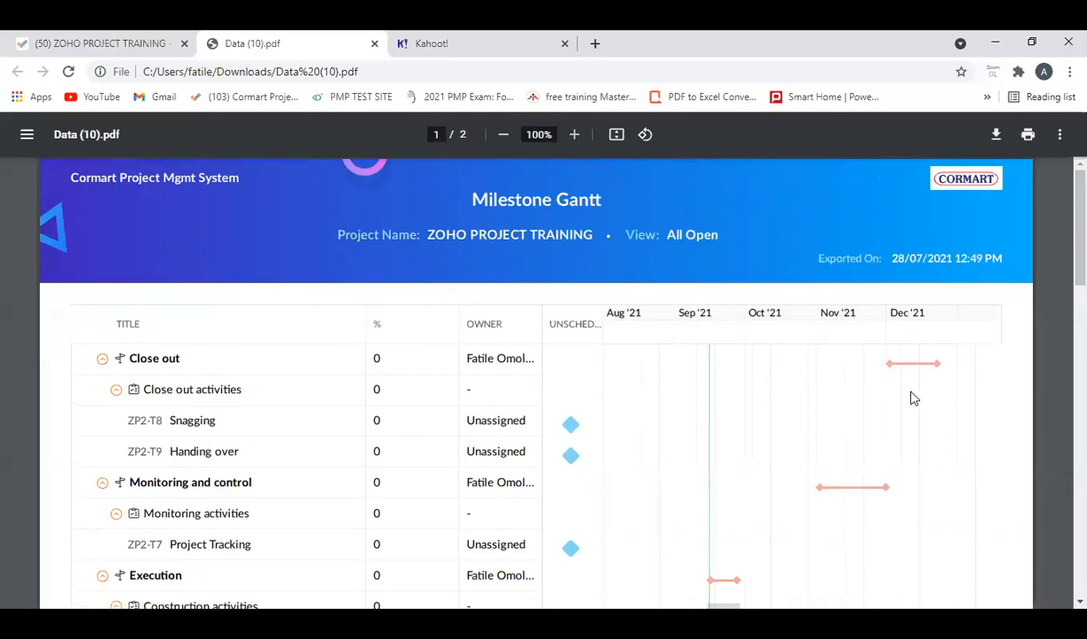
scroll(895, 473, down, 7)
scroll(275, 426, up, 8)
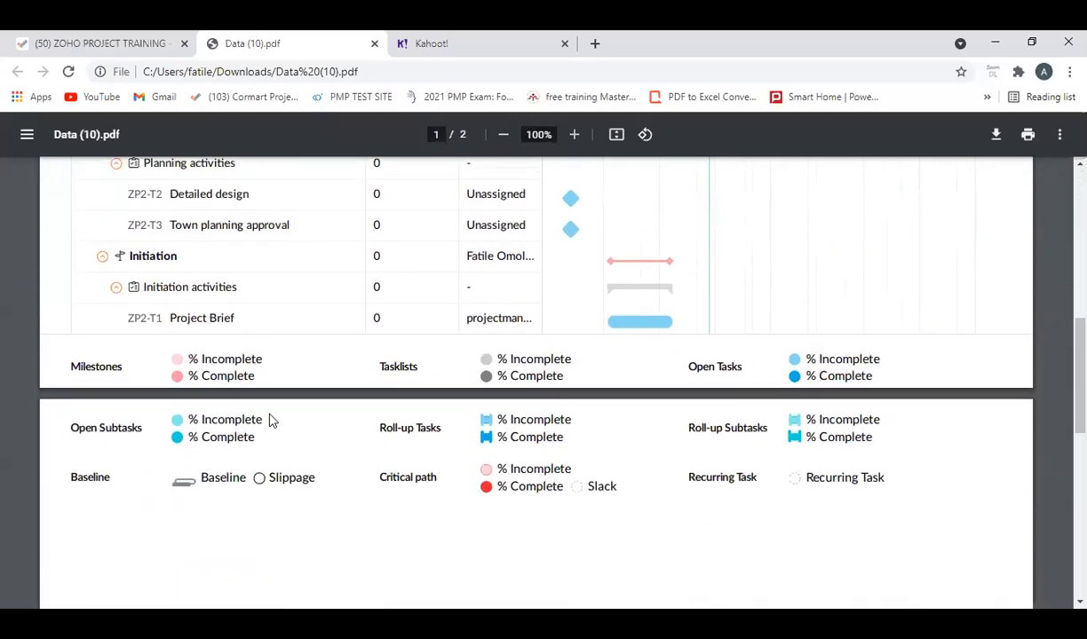
scroll(347, 453, down, 7)
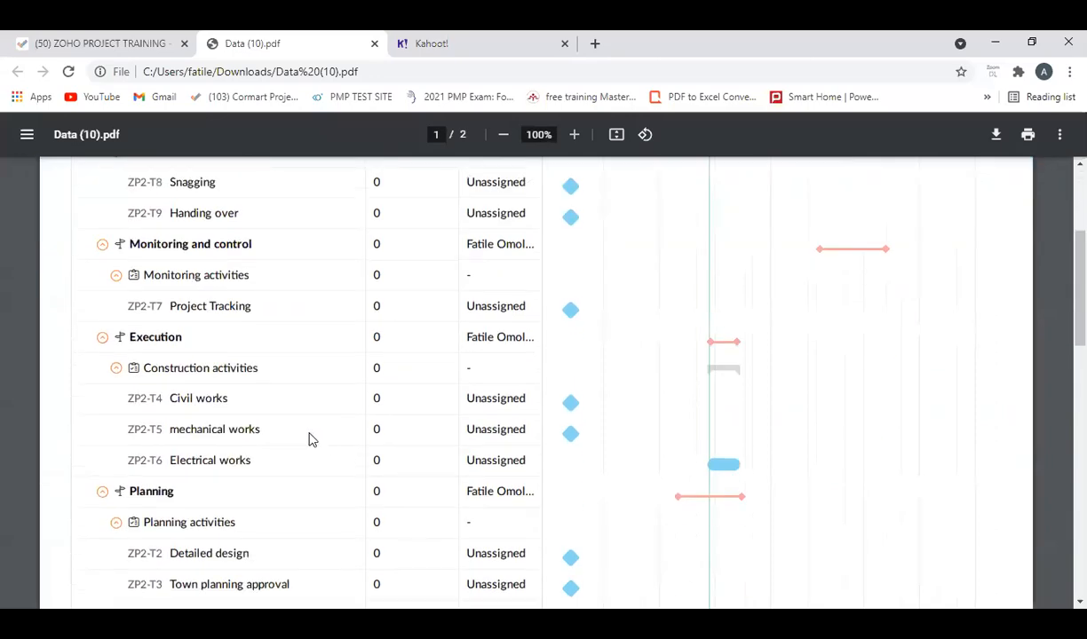
scroll(328, 372, up, 8)
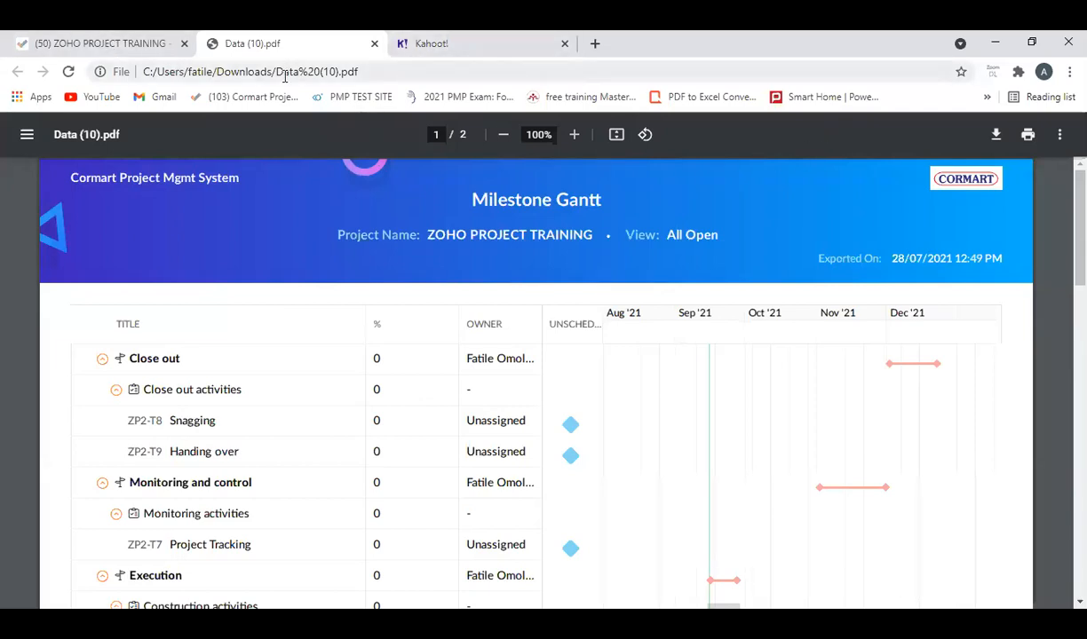
Return to Zoho Projects and create a folder named Project Report in the project's documents.
click(102, 46)
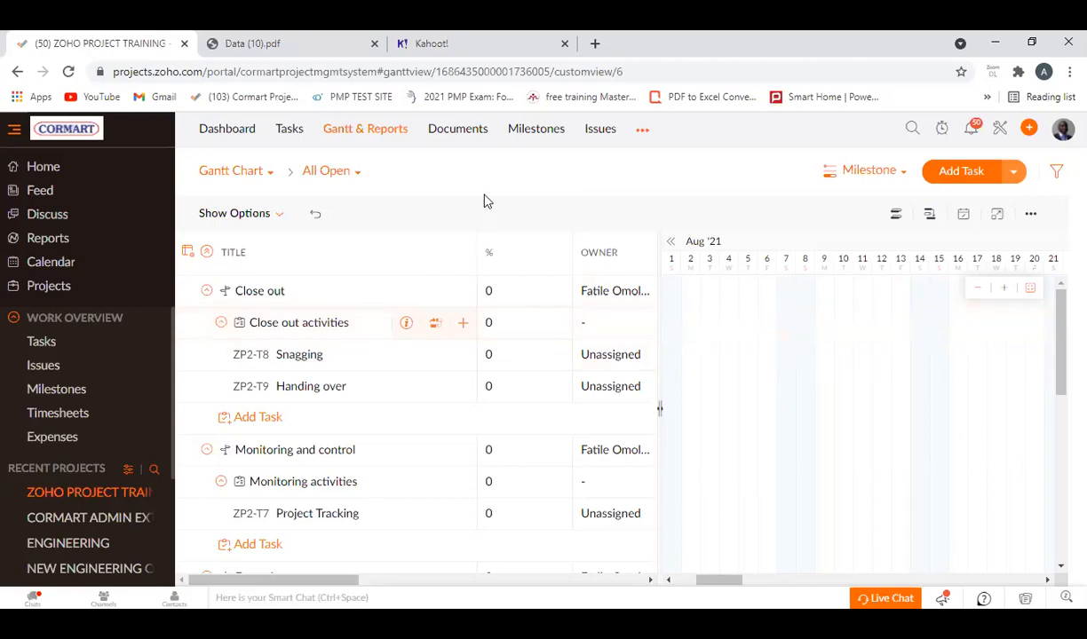
click(472, 139)
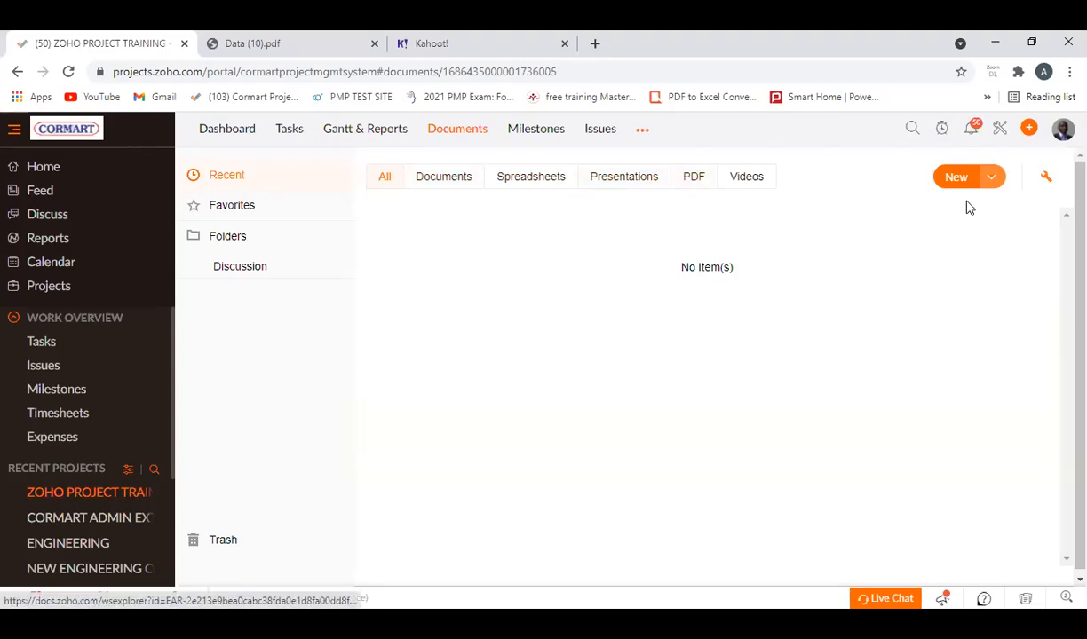
click(994, 181)
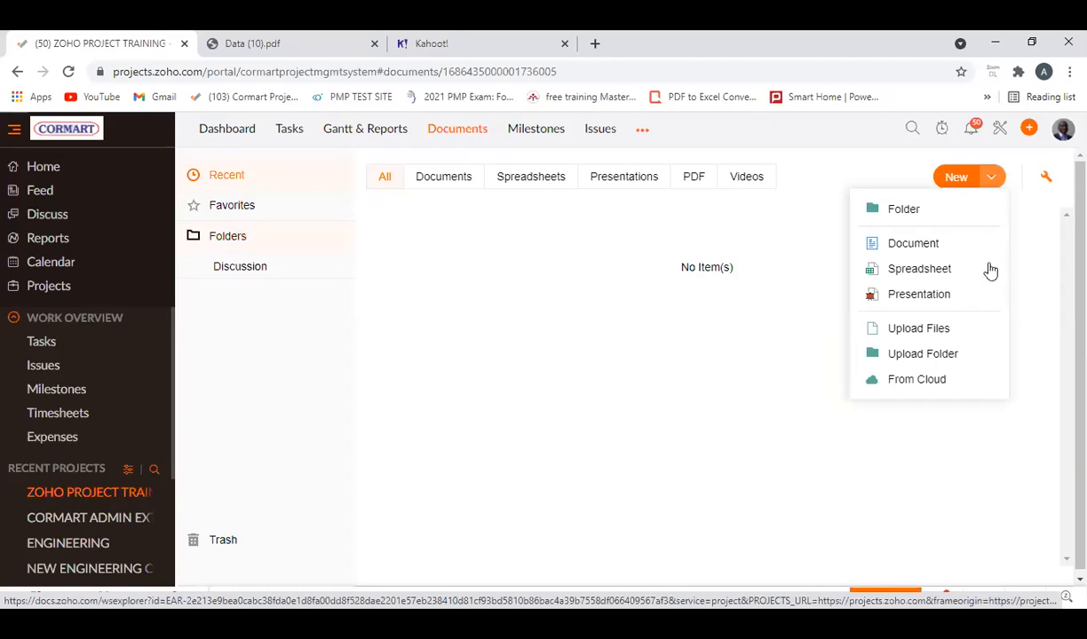
click(902, 212)
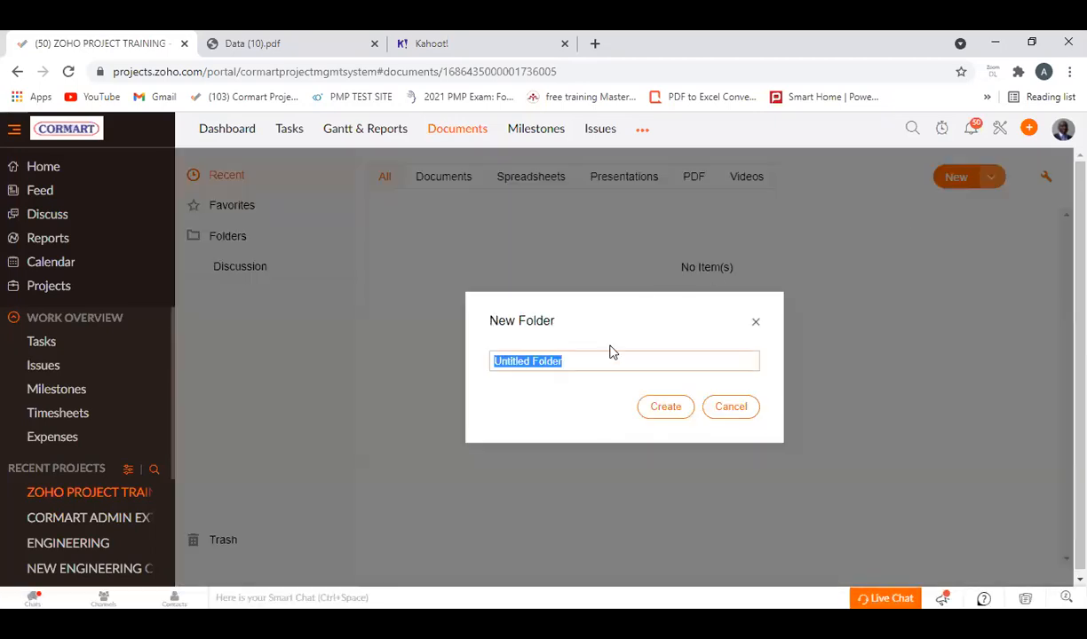
text(Z)
key(BackSpace)
text(Project)
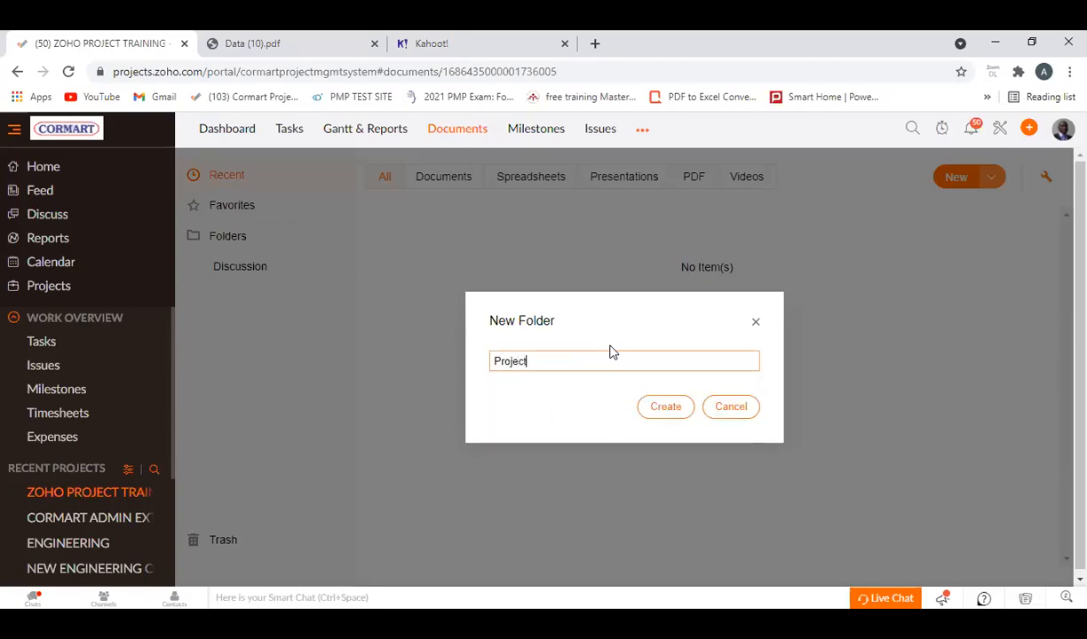
key(BackSpace)
text(Report)
key(Left)
key(Left)
key(Left)
key(Left)
key(Left)
key(Left)
key(Left)
key(Right)
key(Right)
key(Right)
key(Right)
key(Right)
key(Right)
key(Right)
click(667, 409)
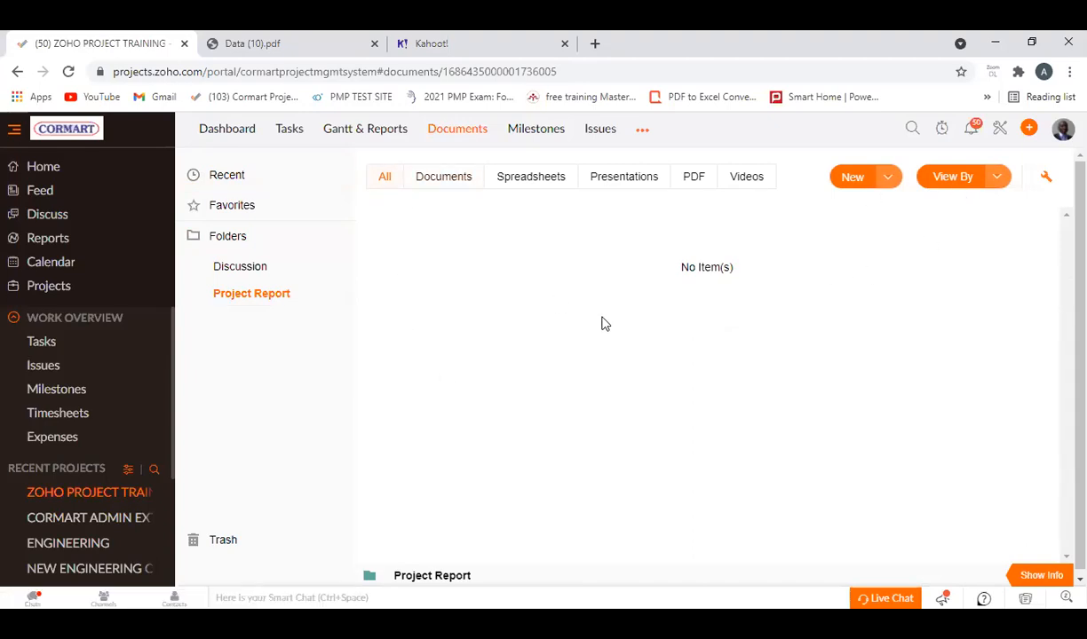
click(751, 184)
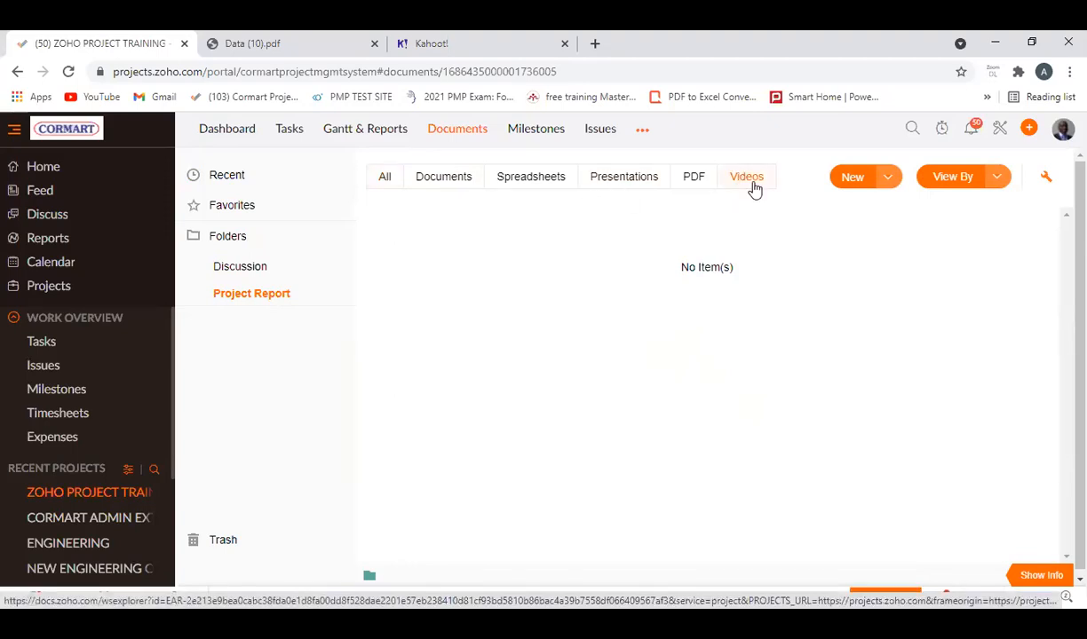
click(891, 180)
click(571, 353)
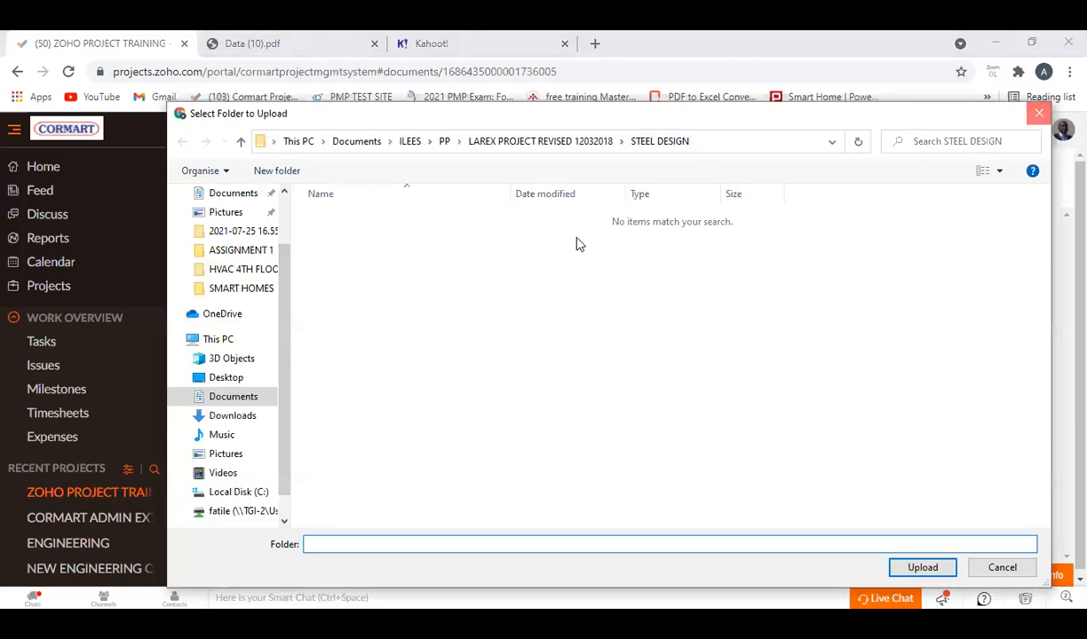
click(1038, 115)
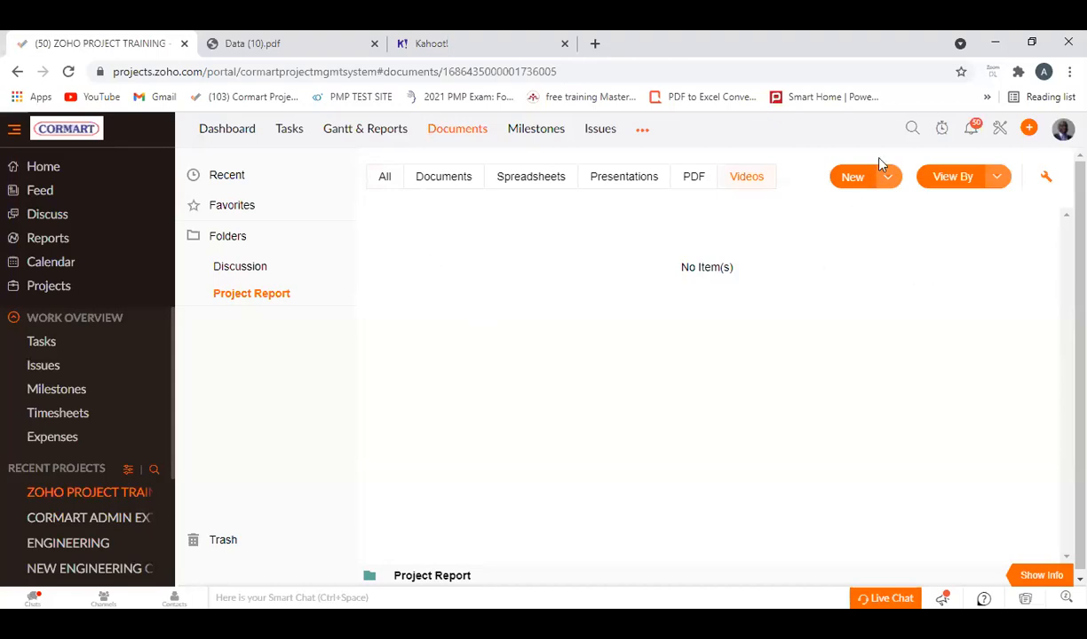
Upload OVERHEAD TANK.pdf to the Project Report folder and switch the document filter to show all file types.
click(887, 177)
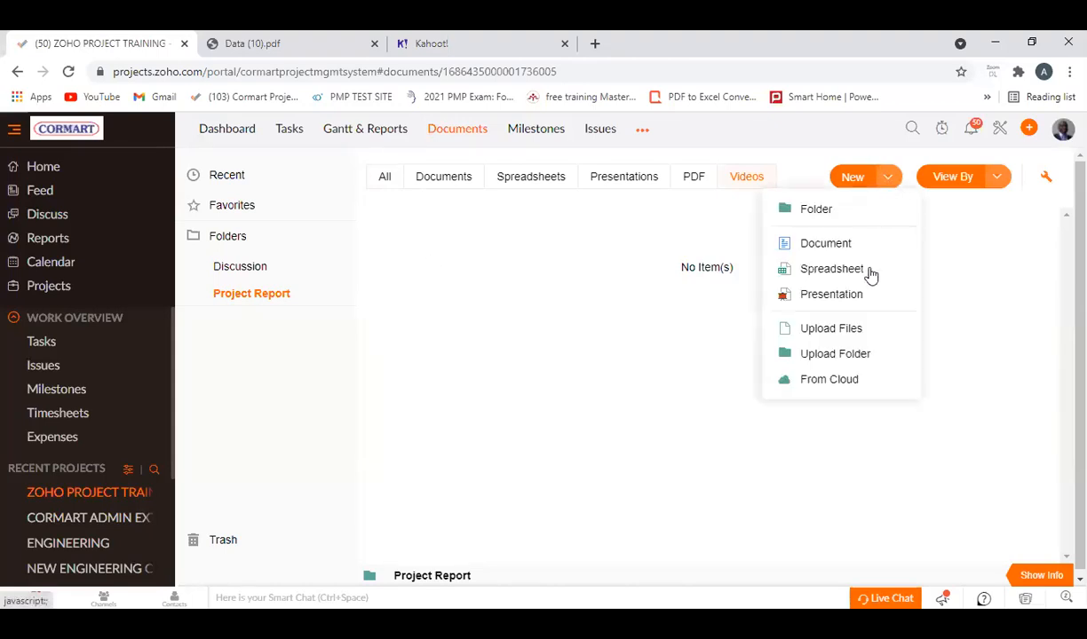
click(850, 332)
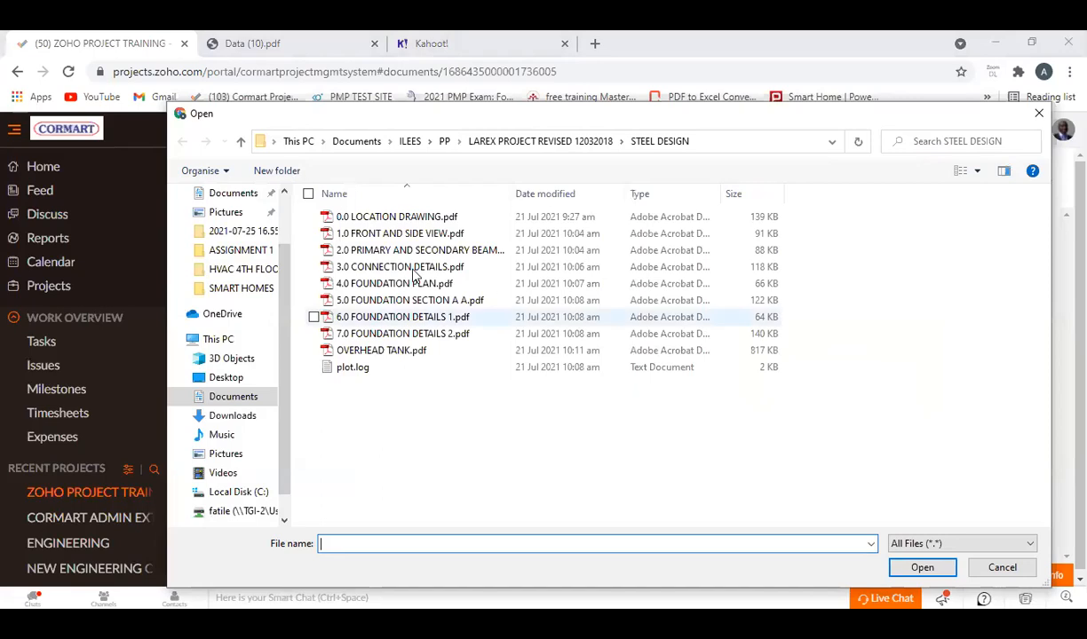
click(377, 352)
click(927, 570)
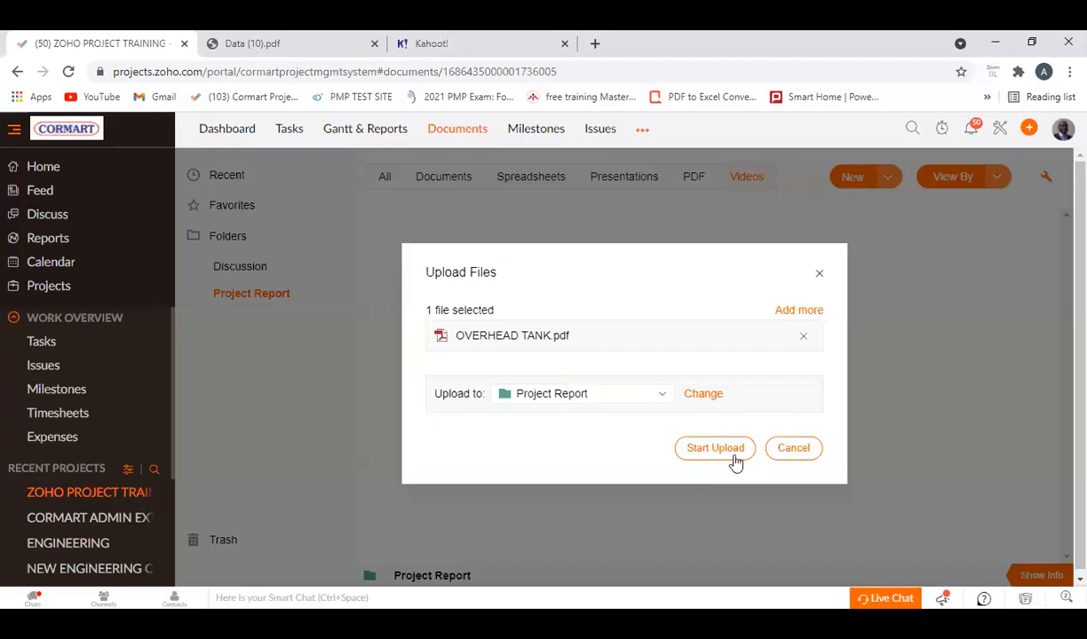
click(716, 448)
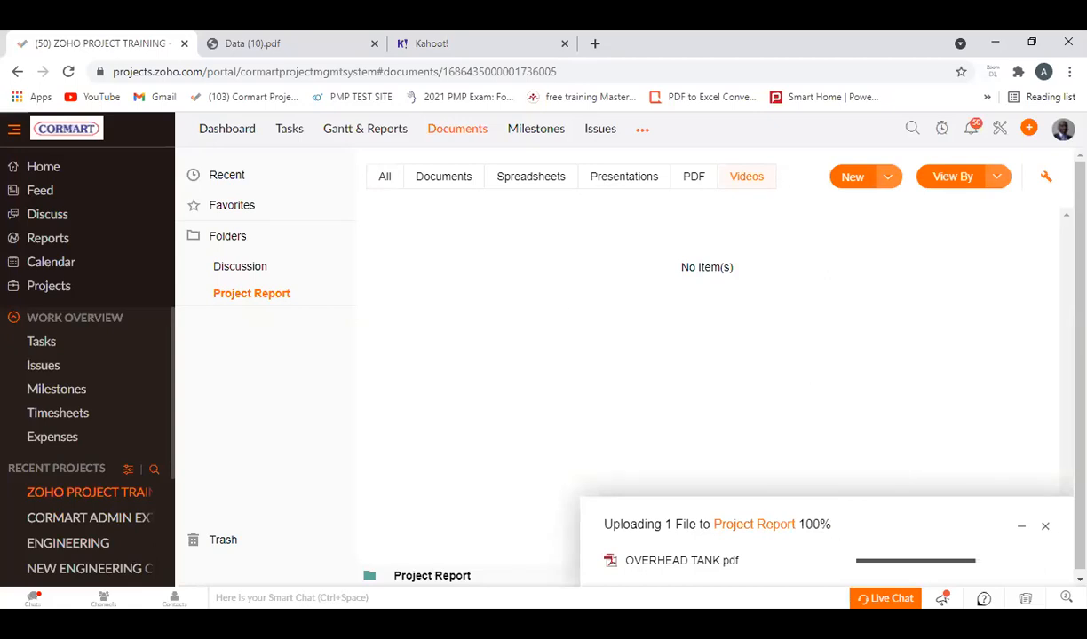
click(1045, 526)
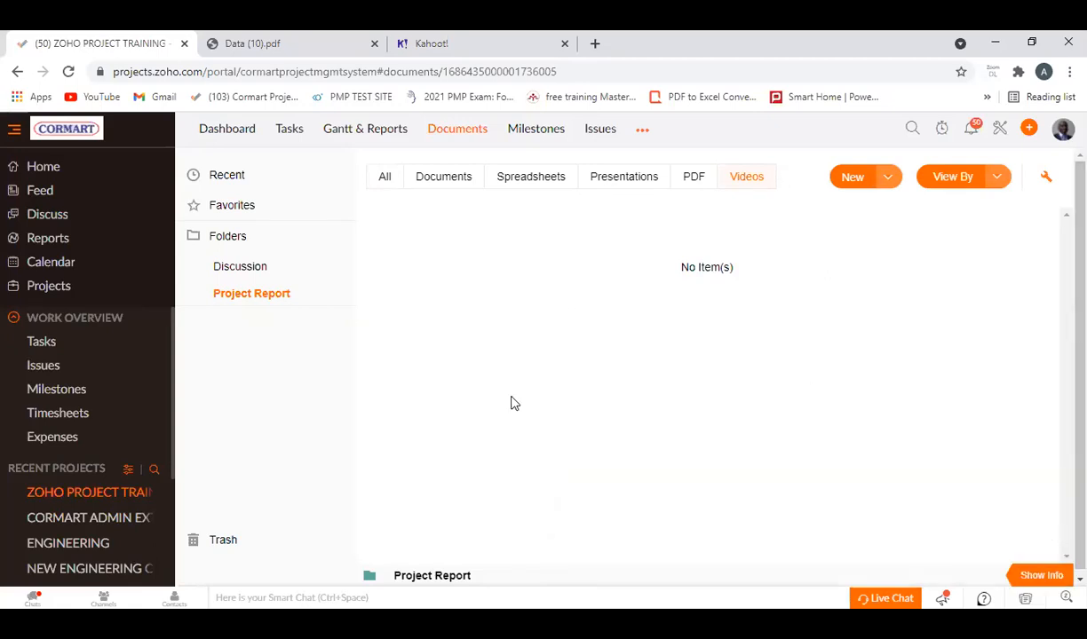
click(449, 180)
click(385, 182)
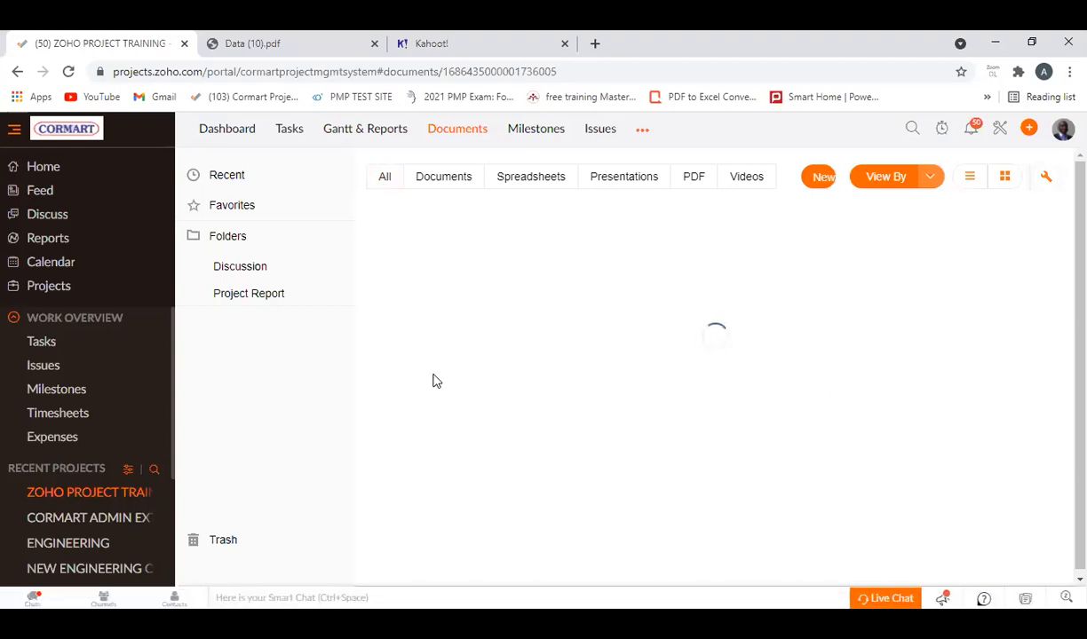
click(329, 51)
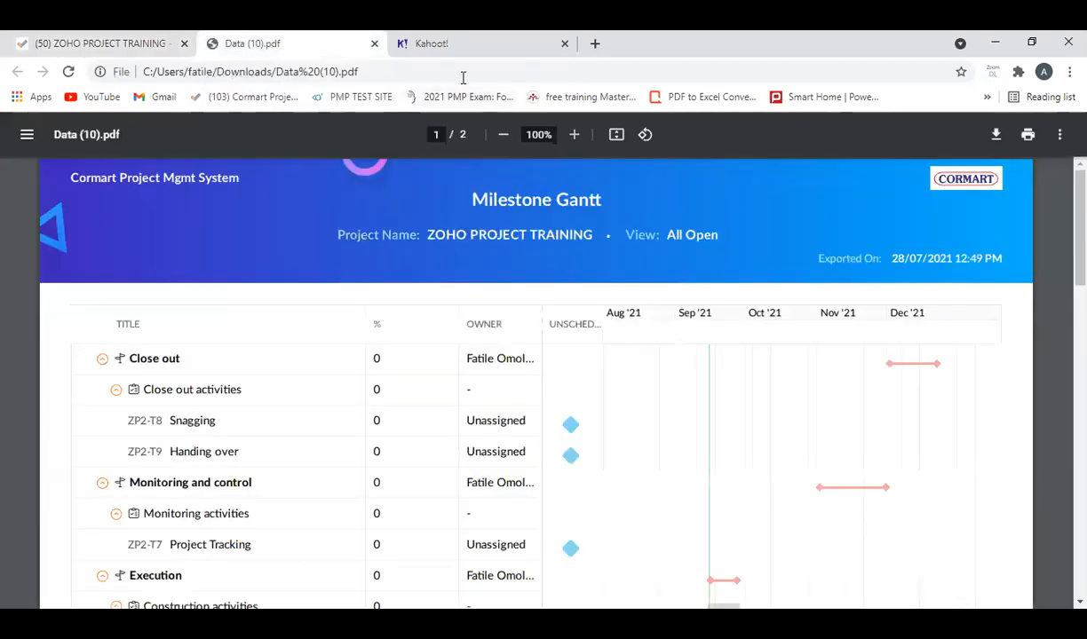
click(437, 55)
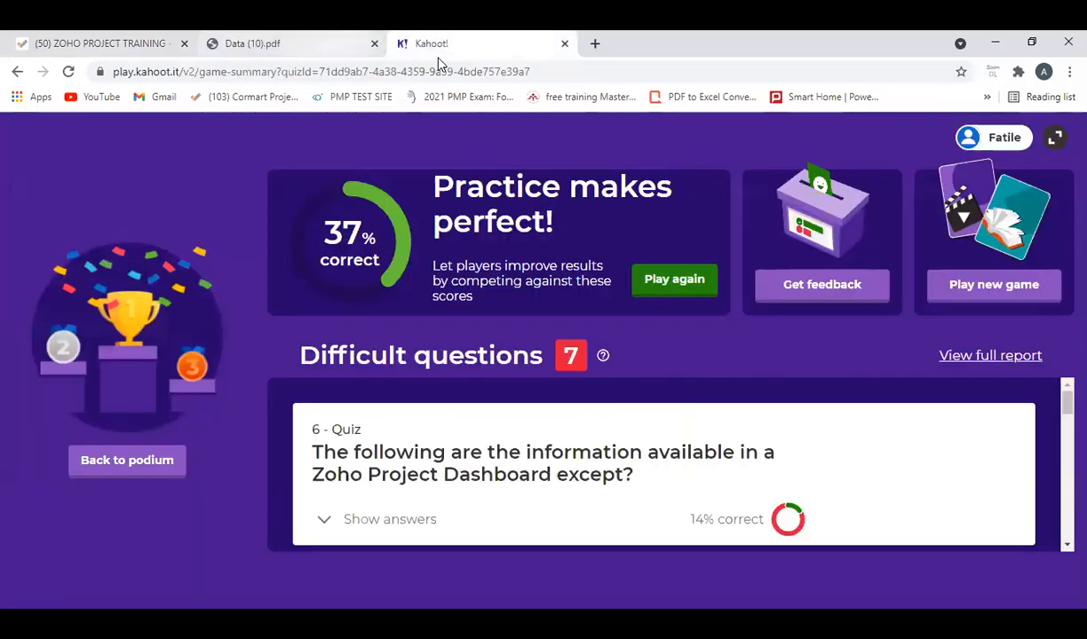
click(320, 50)
click(117, 44)
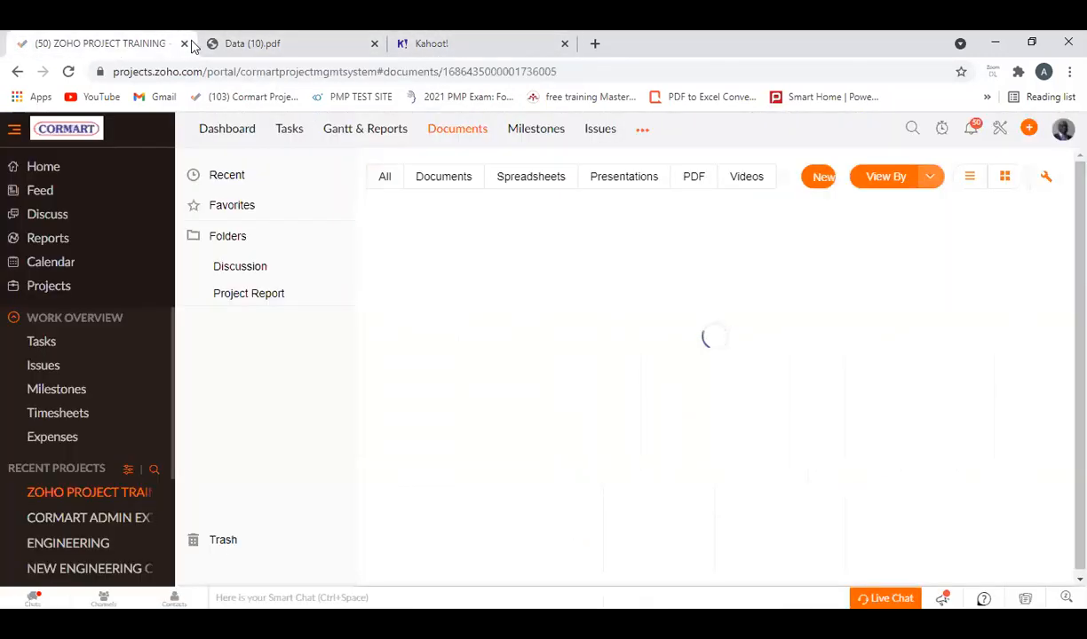
click(191, 46)
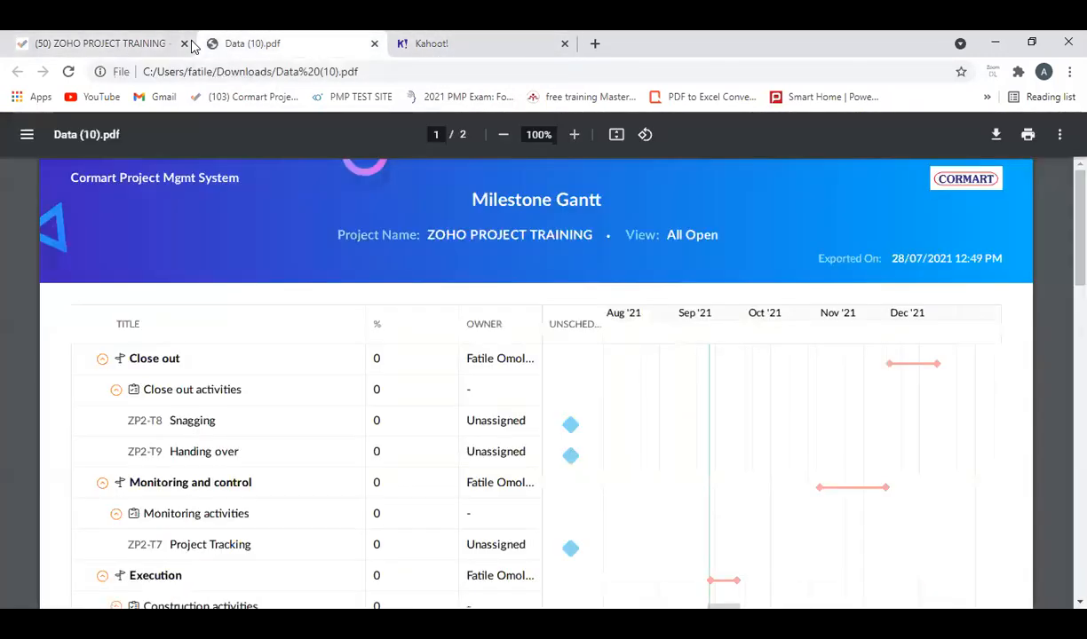
click(439, 51)
click(299, 52)
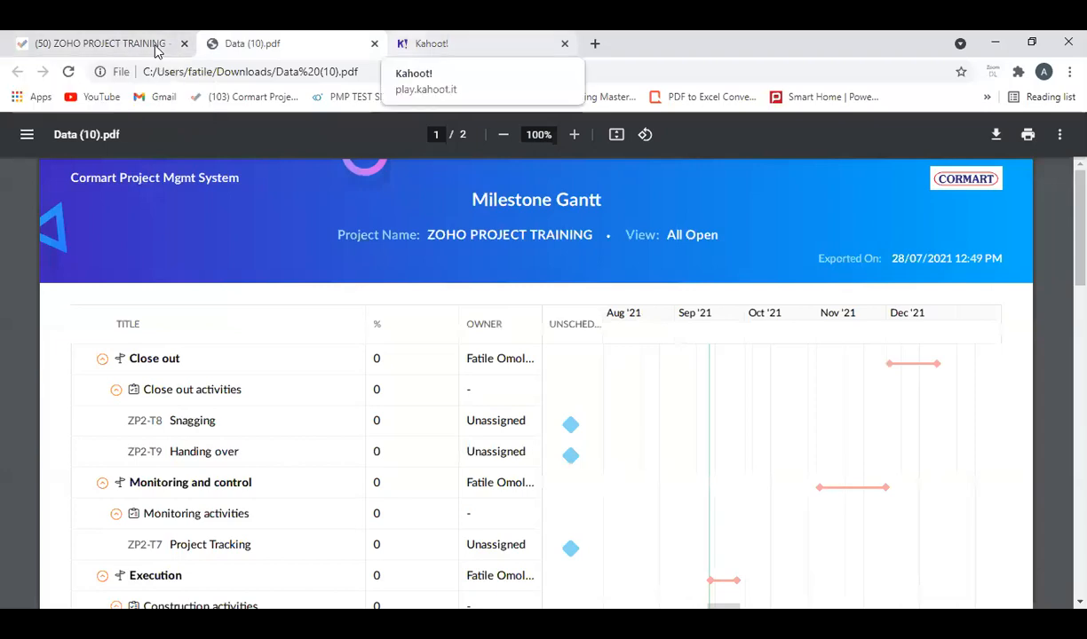
Check the Kahoot quiz results and the exported Gantt PDF, and return to the project's documents in Zoho Projects.
click(444, 44)
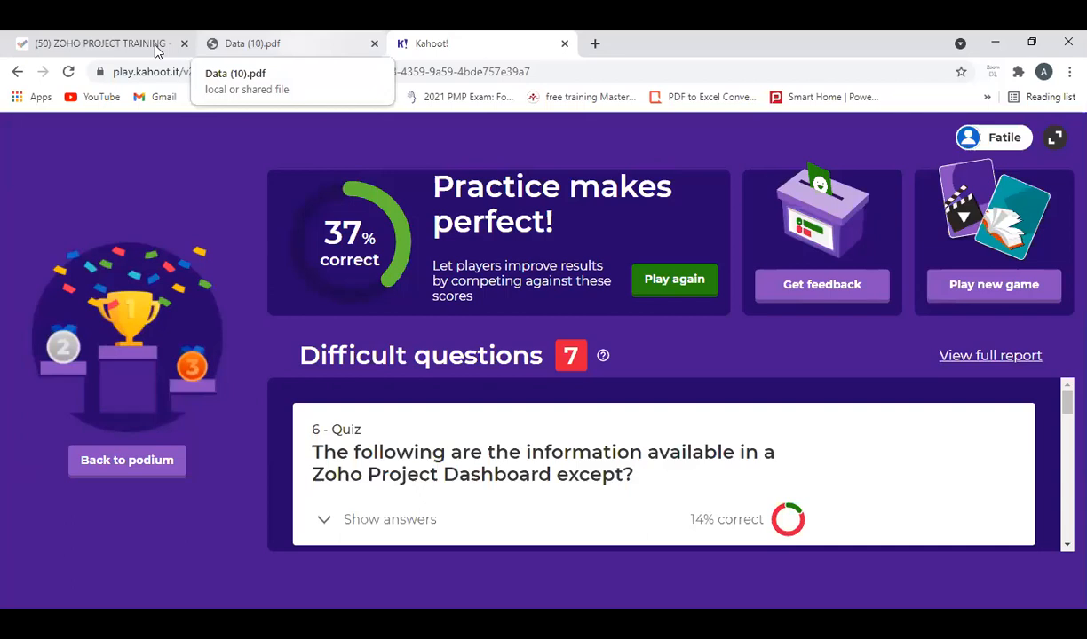
click(240, 45)
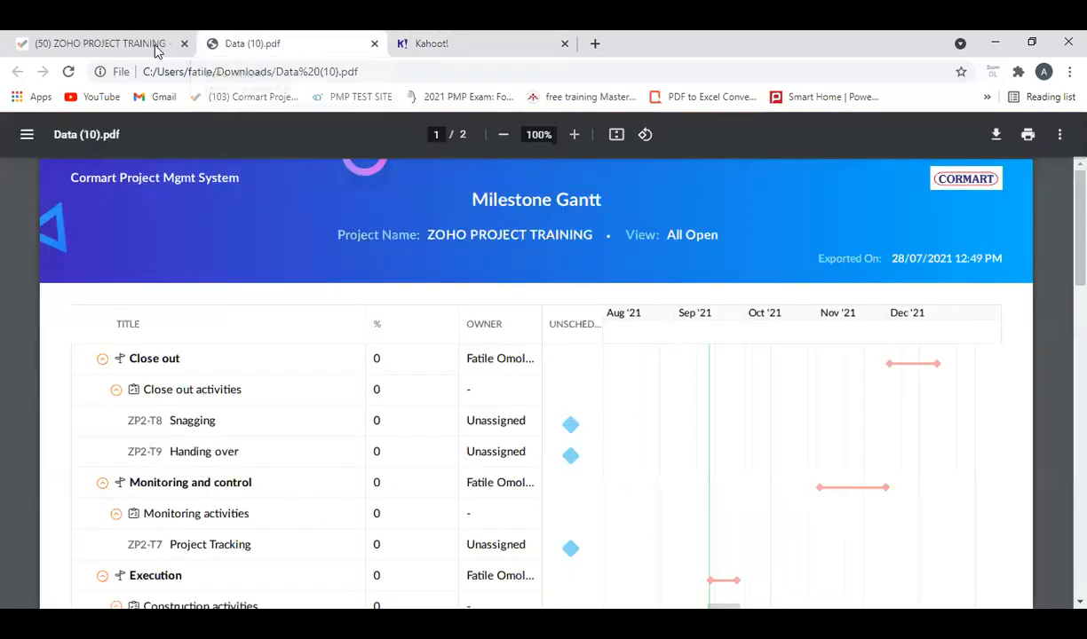
click(92, 48)
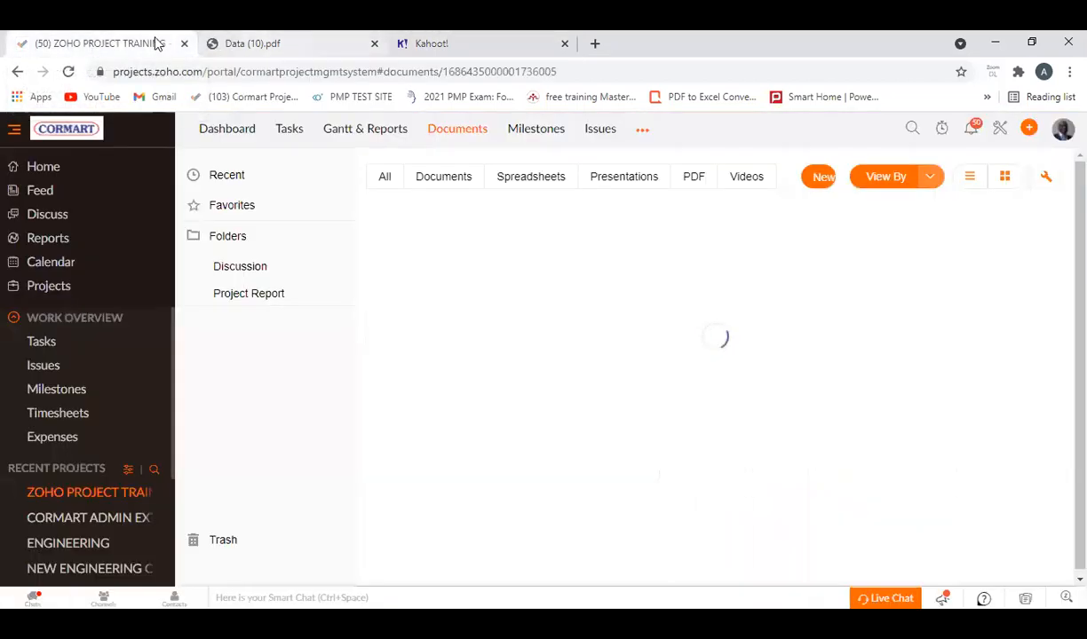
click(277, 45)
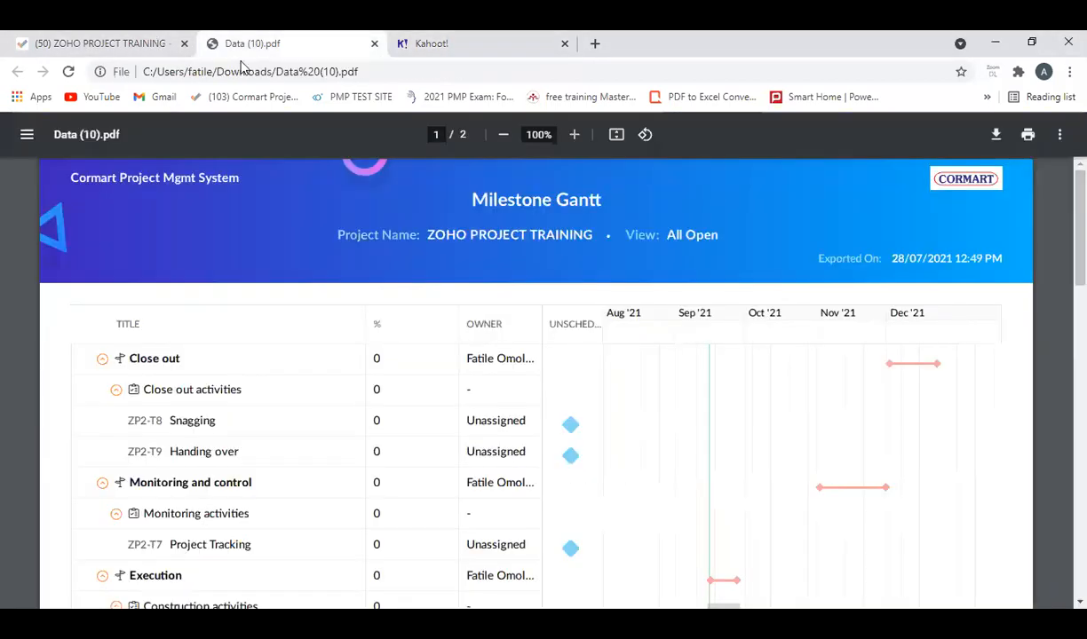
click(148, 45)
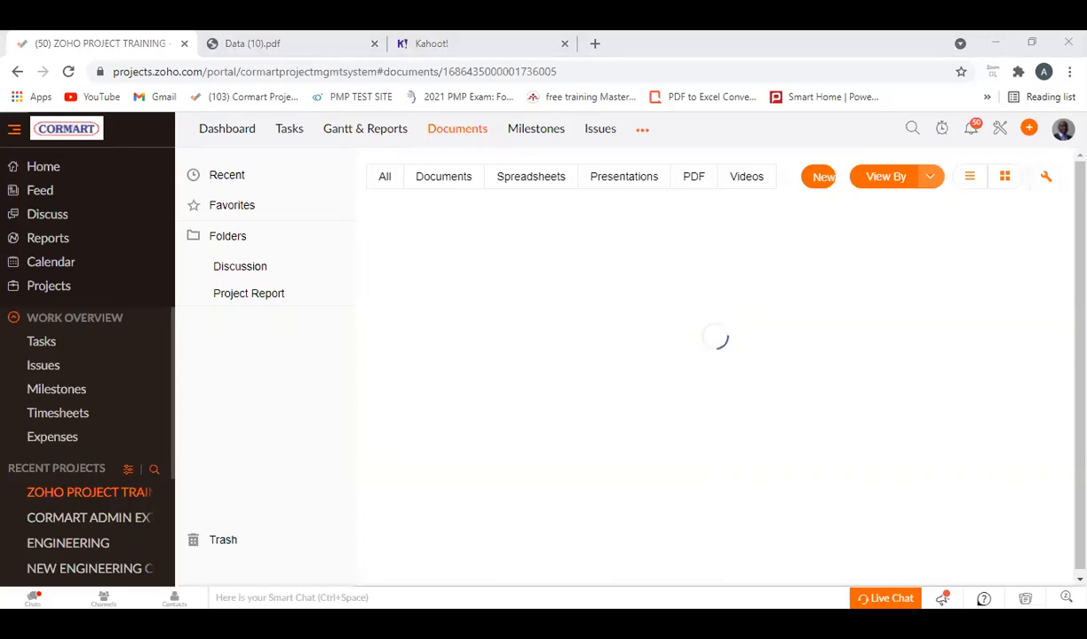
click(528, 180)
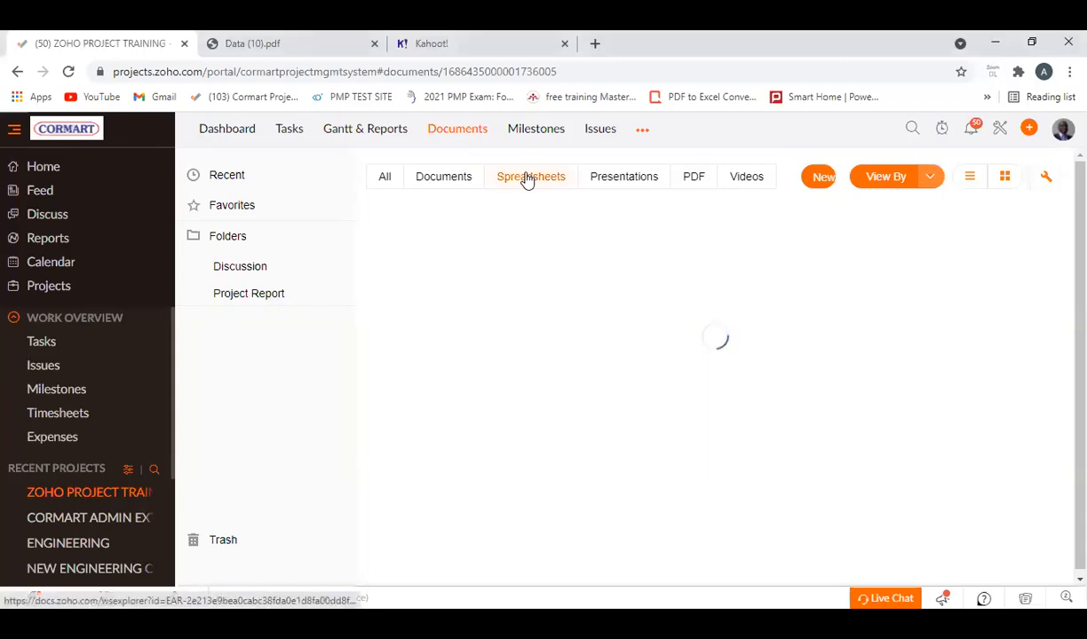
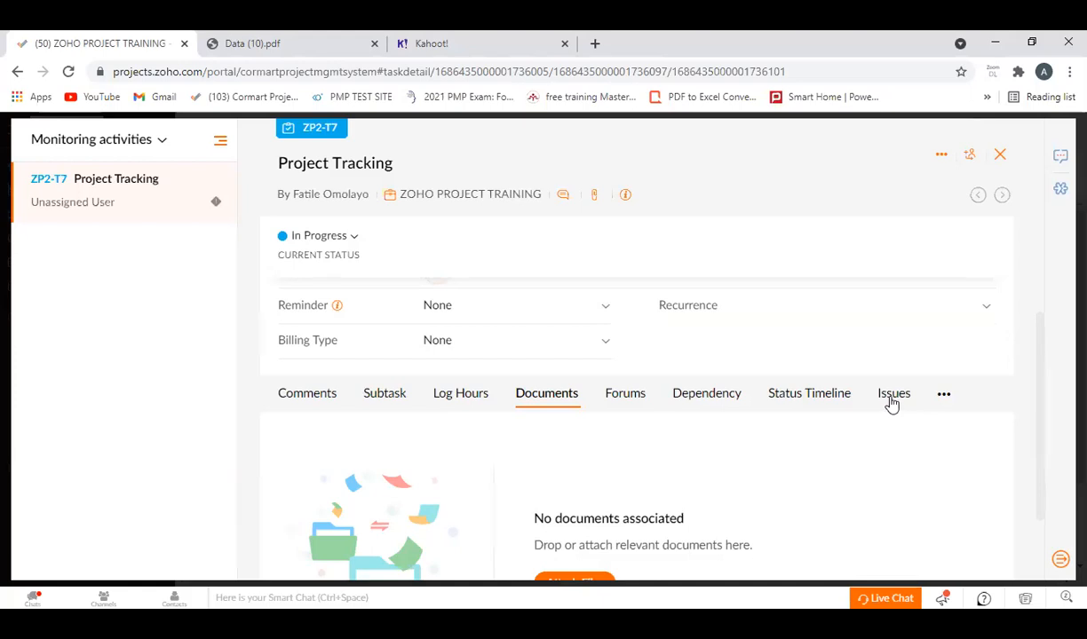
Examine the Project Tracking task's comment editor, description, task information and subtask section.
click(307, 397)
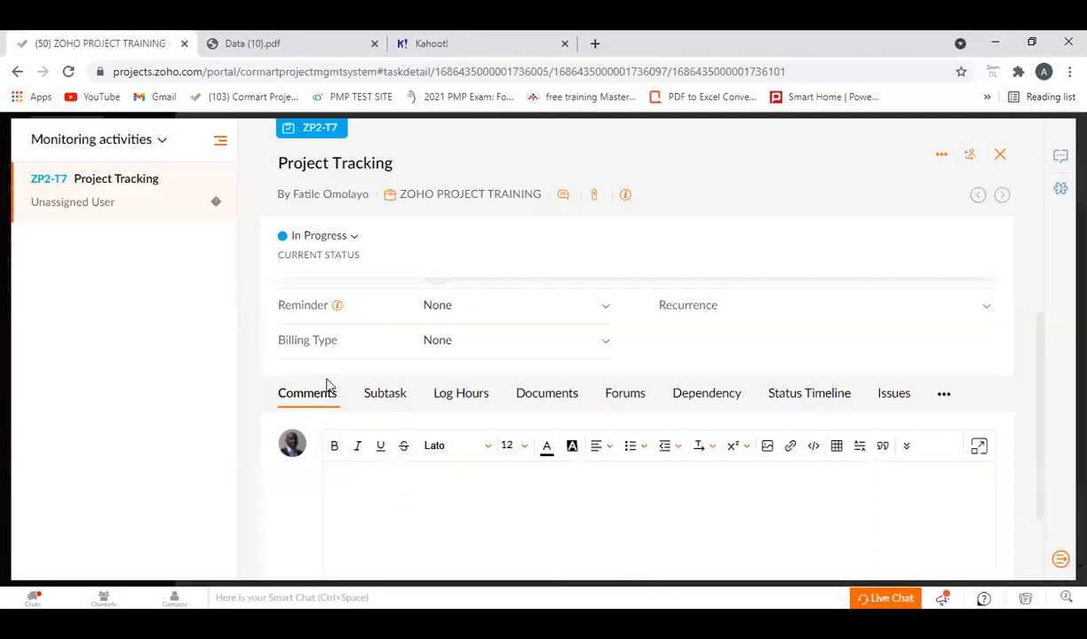
scroll(352, 405, up, 3)
scroll(354, 364, up, 1)
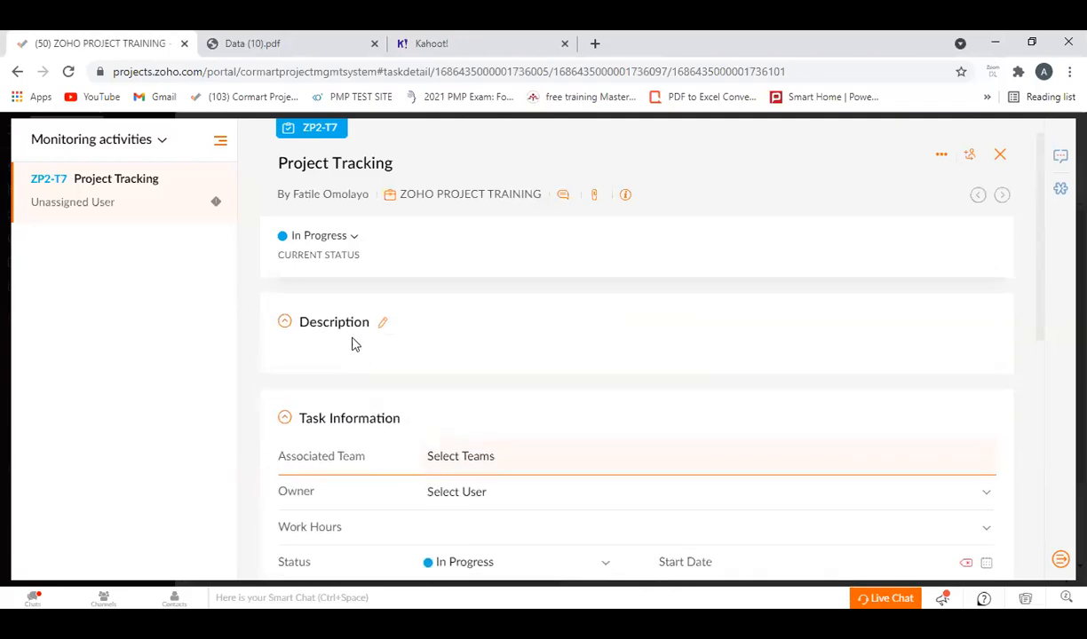
scroll(411, 444, down, 6)
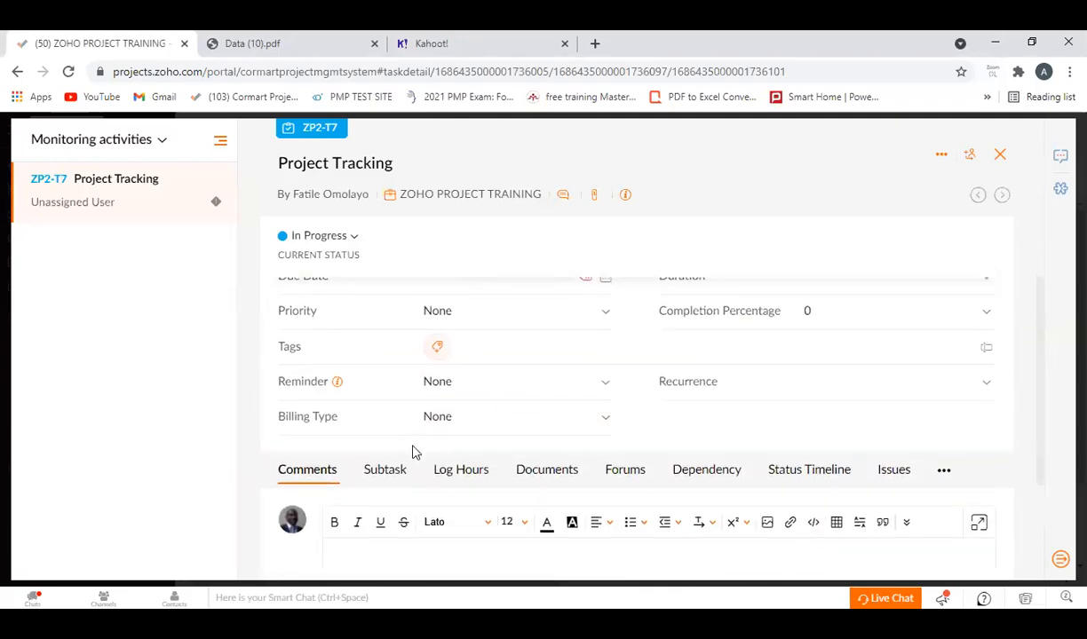
click(353, 387)
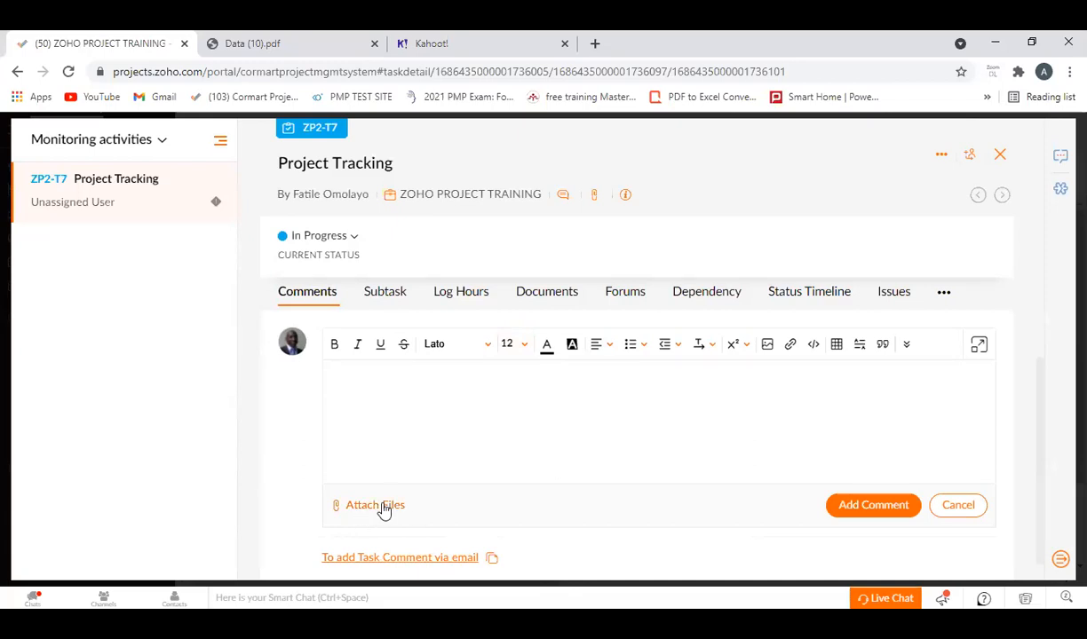
click(384, 293)
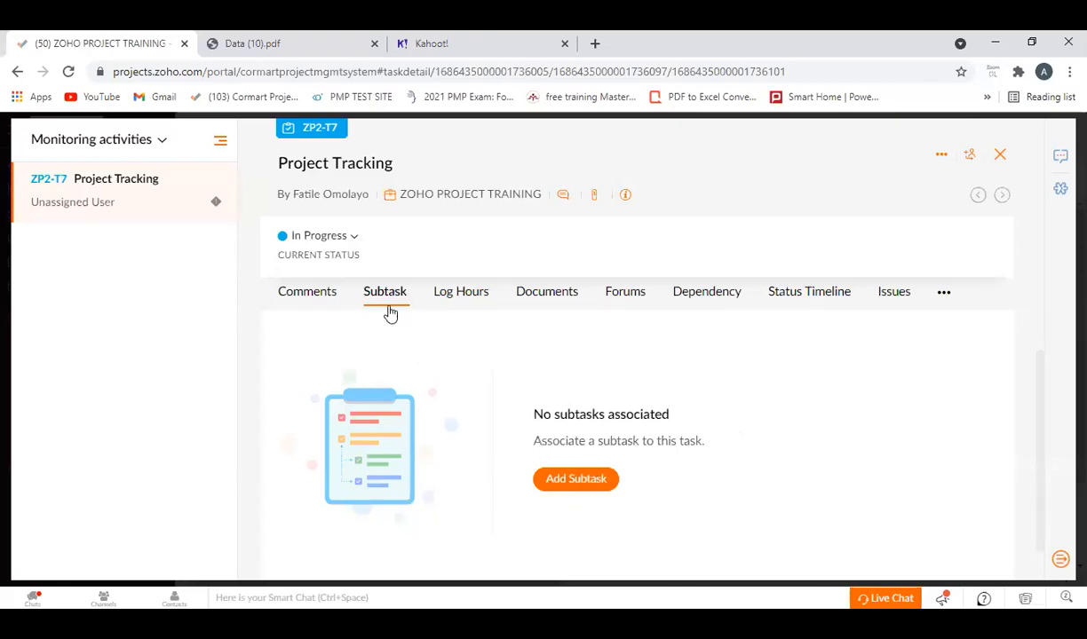
Return to the Project Tracking task's comments and check the file attachment options for a new comment.
click(317, 300)
click(375, 393)
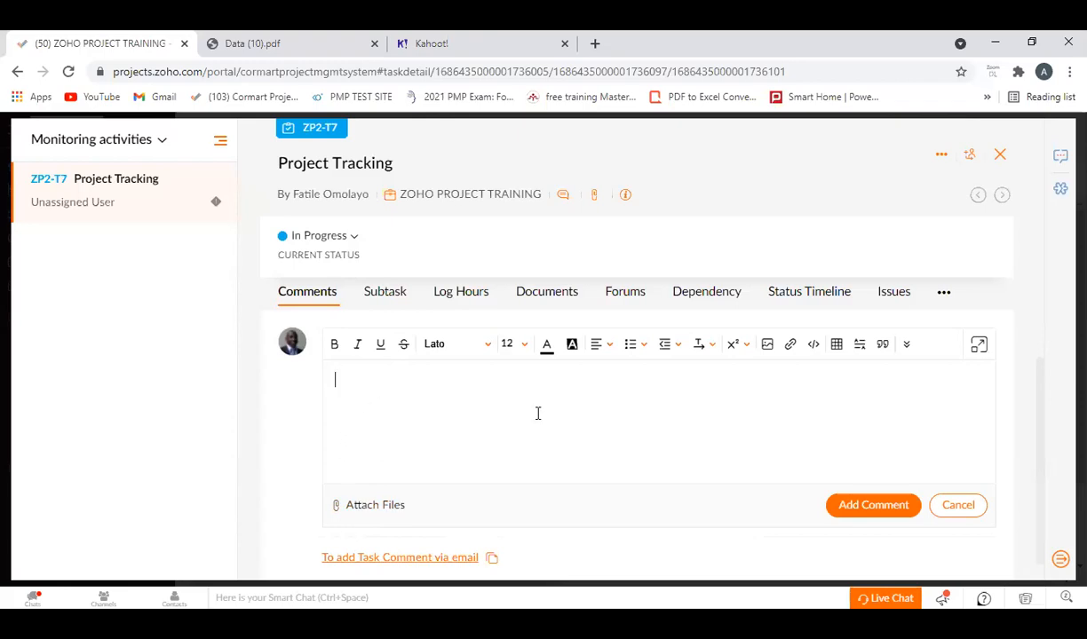
click(373, 508)
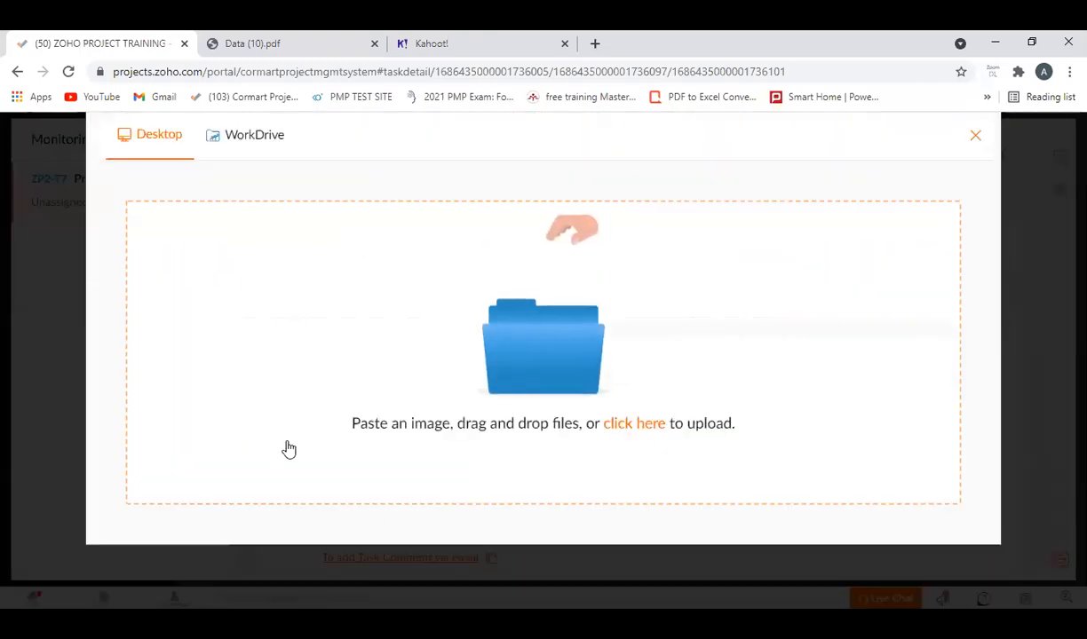
click(976, 136)
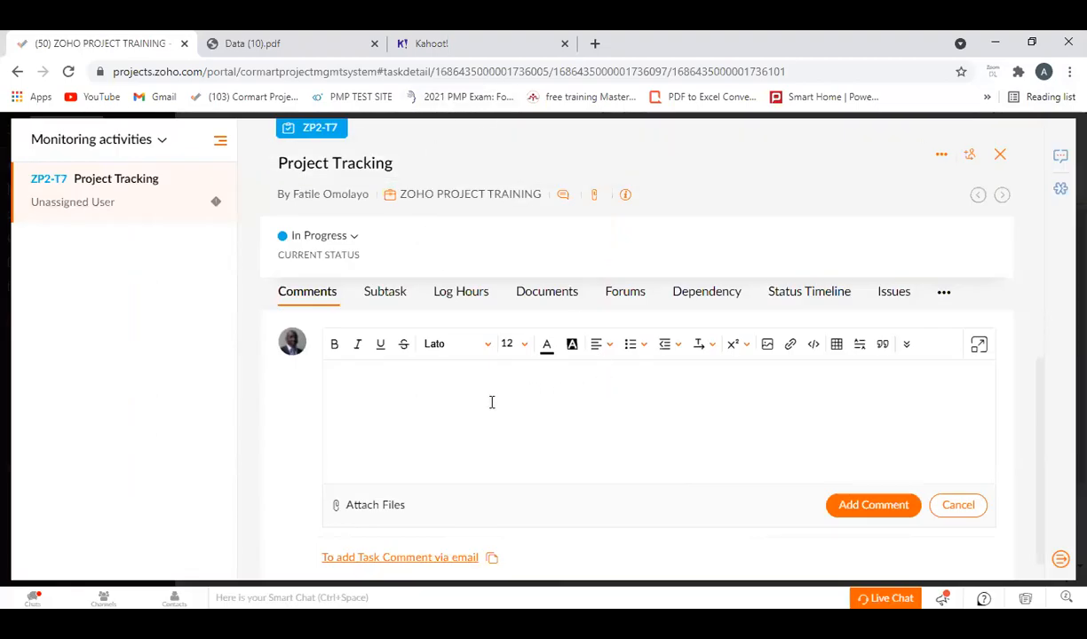
Review the Project Tracking task's description and information fields, and close the task details.
scroll(488, 412, up, 2)
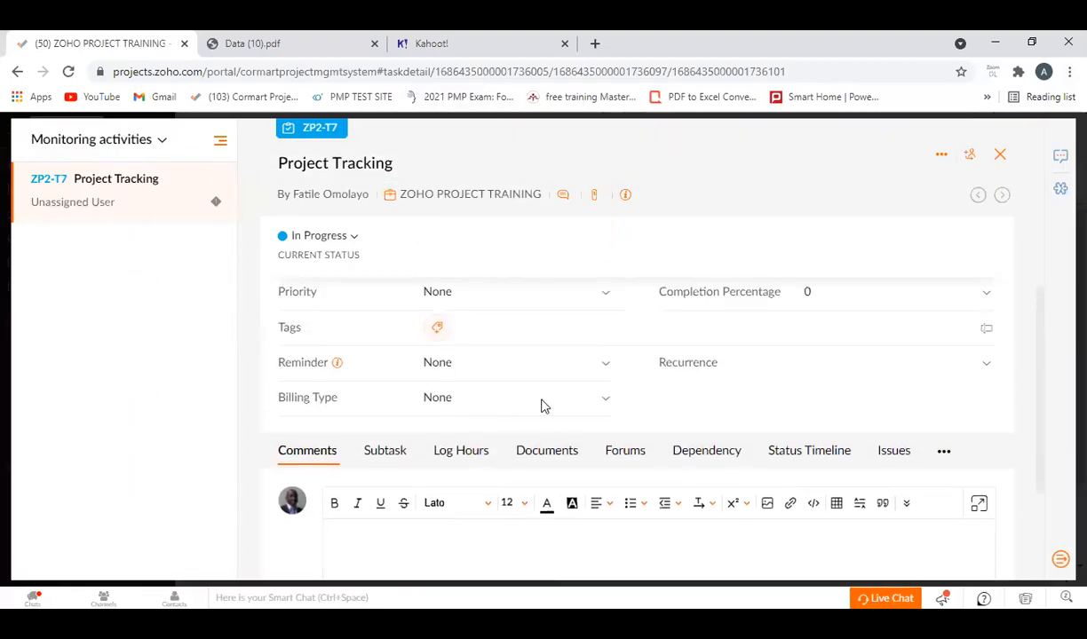
scroll(495, 429, down, 2)
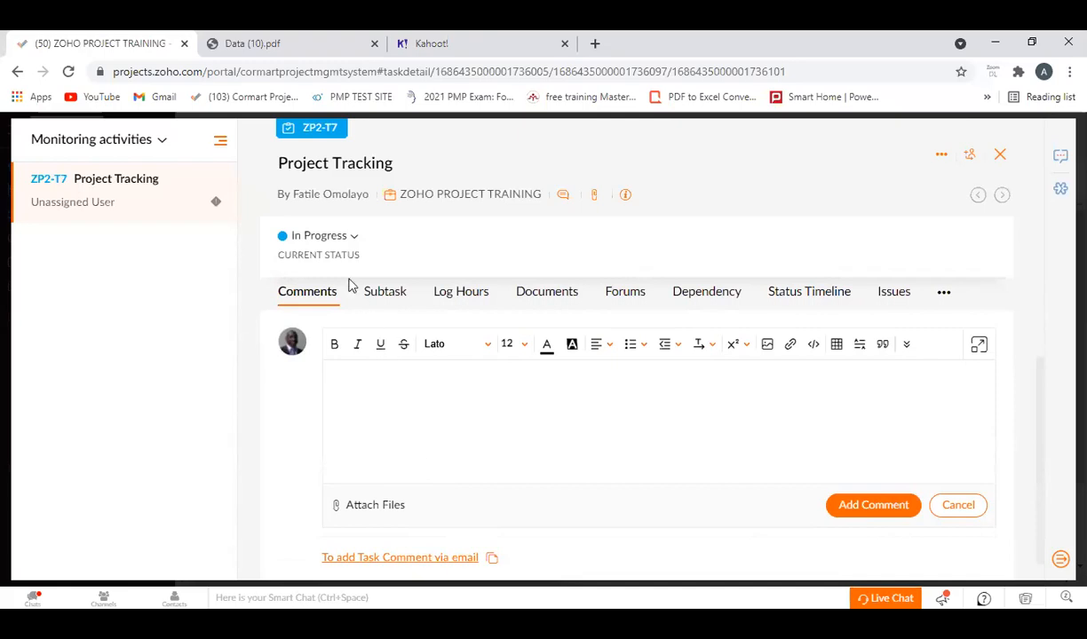
scroll(422, 410, up, 5)
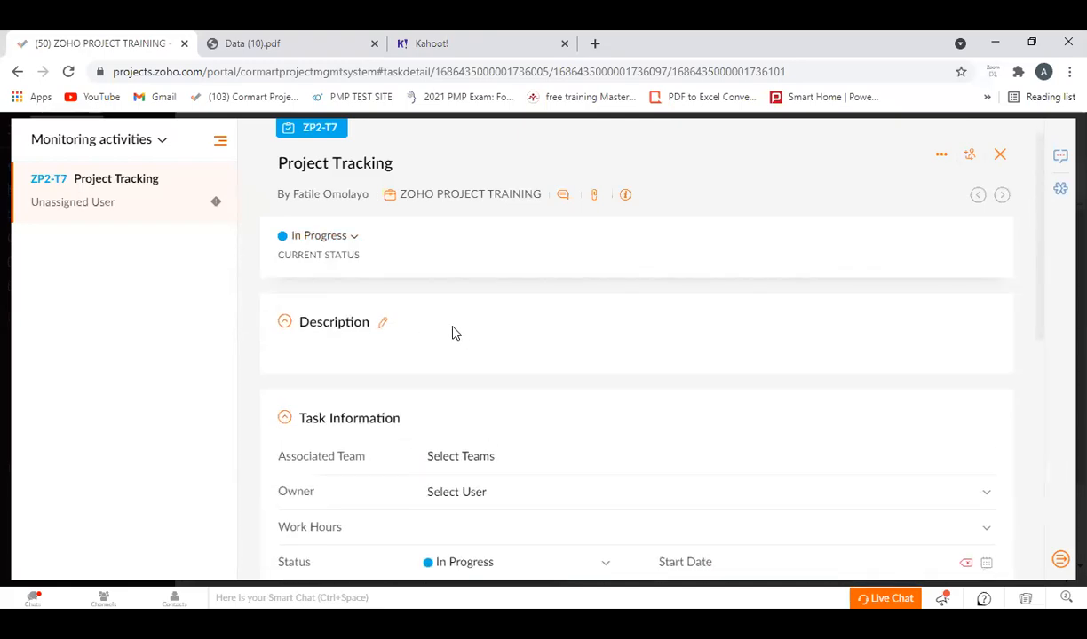
scroll(369, 449, down, 1)
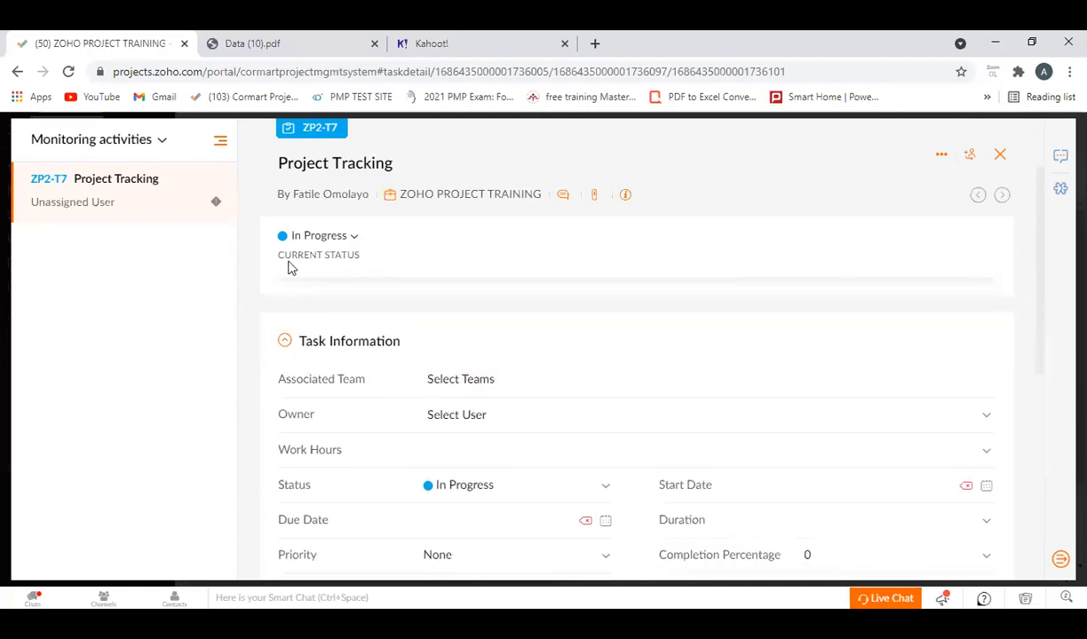
scroll(293, 268, up, 1)
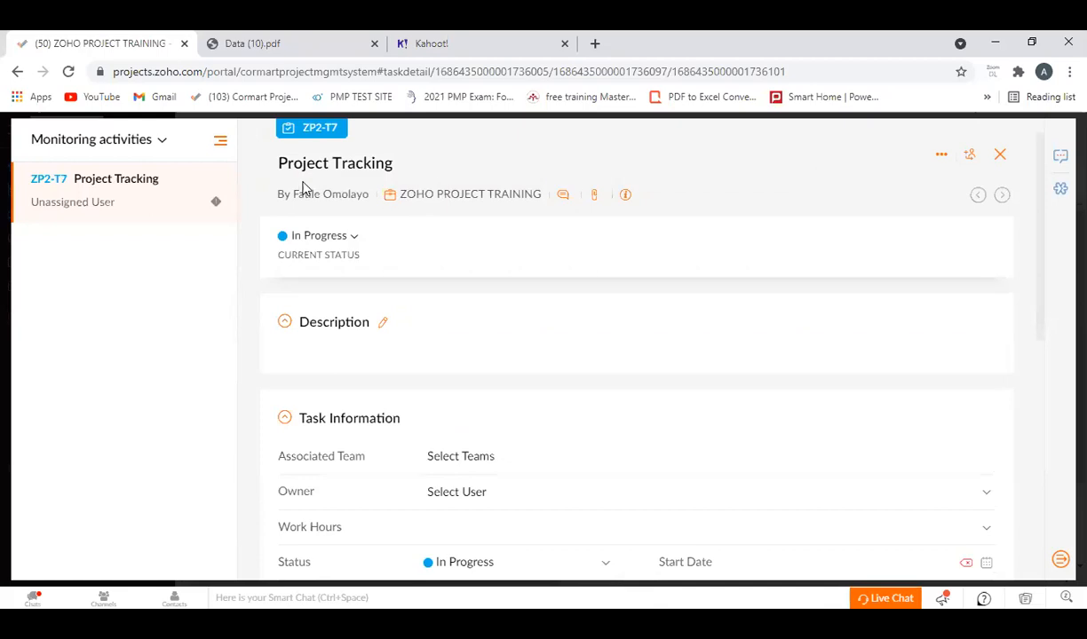
click(1000, 154)
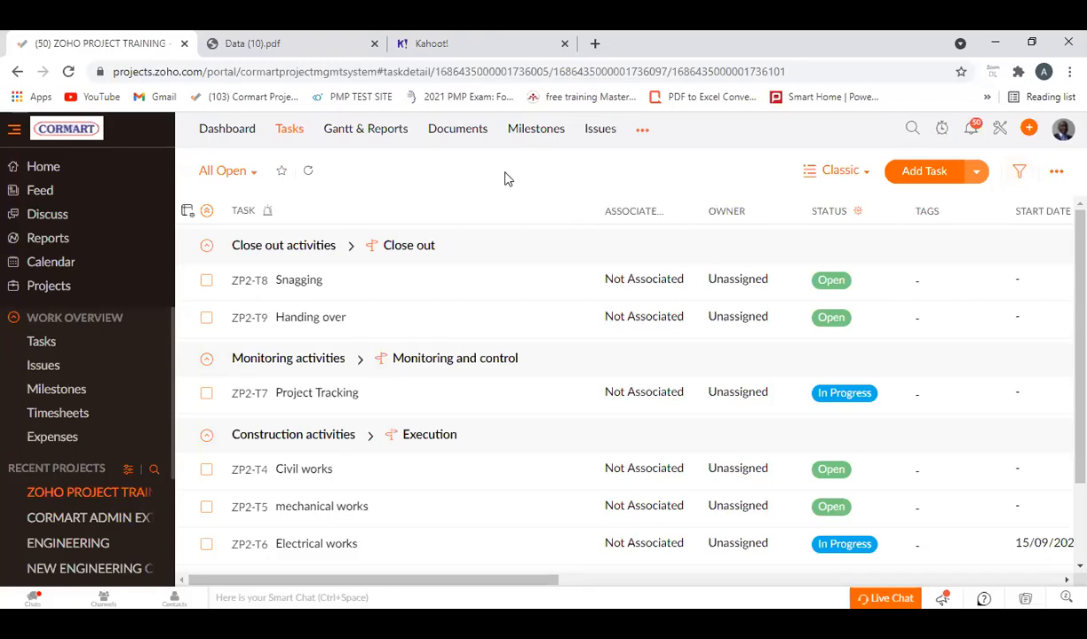
Check the additional actions, including the export options, for the project's task list and its Gantt chart.
click(1058, 172)
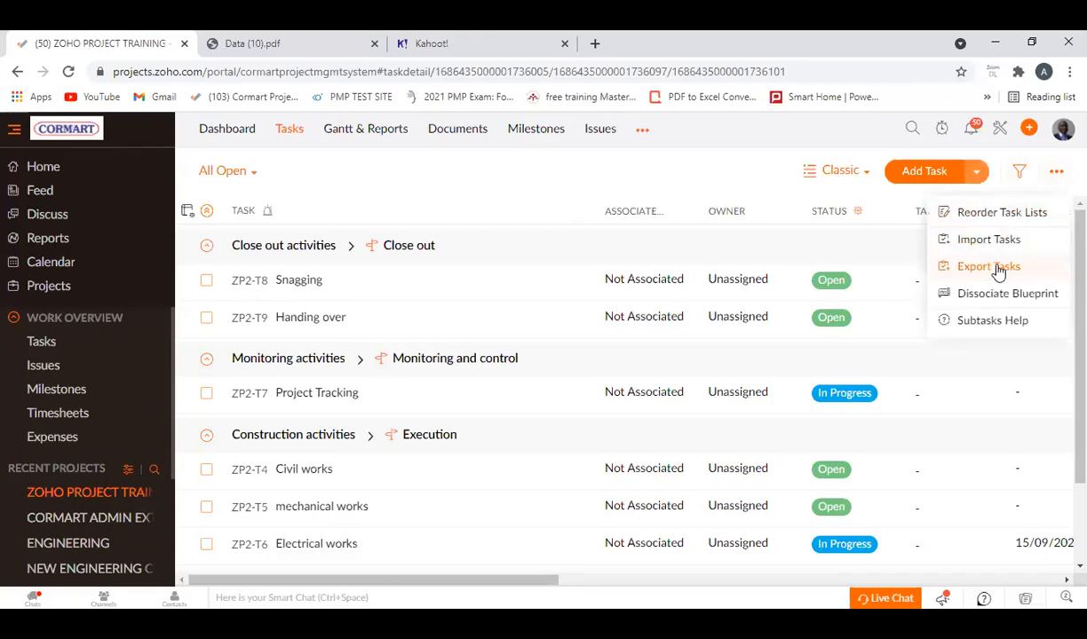
click(613, 173)
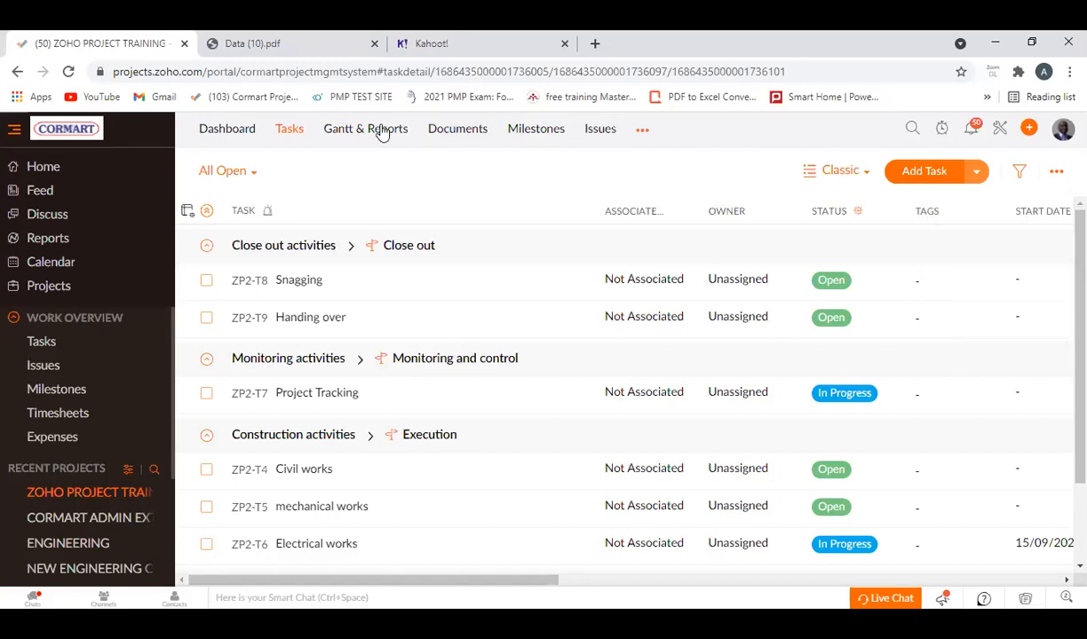
click(381, 132)
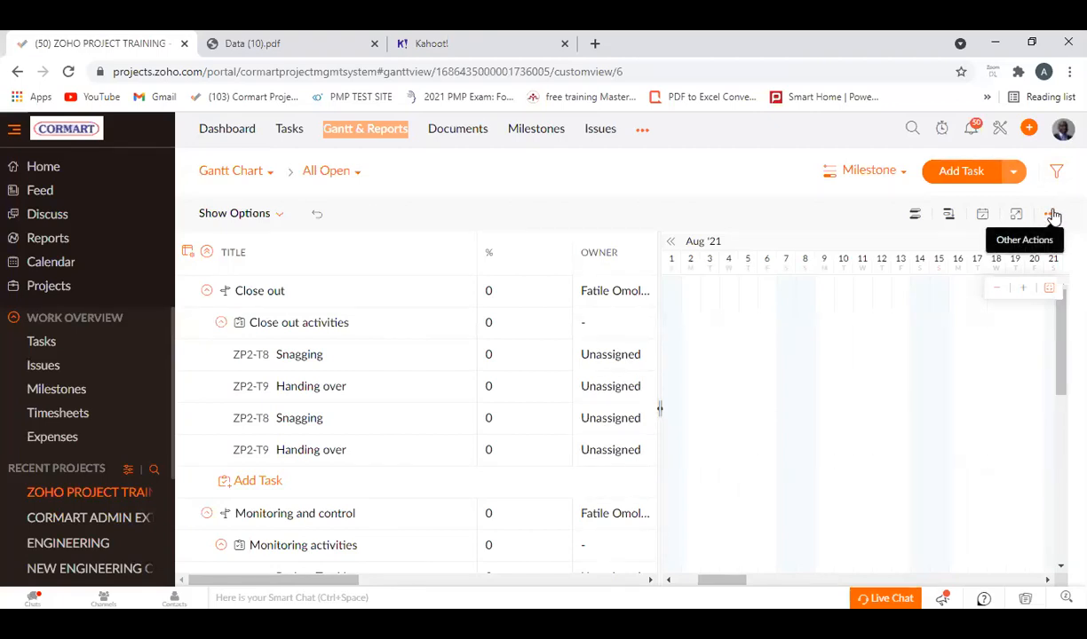
click(1052, 216)
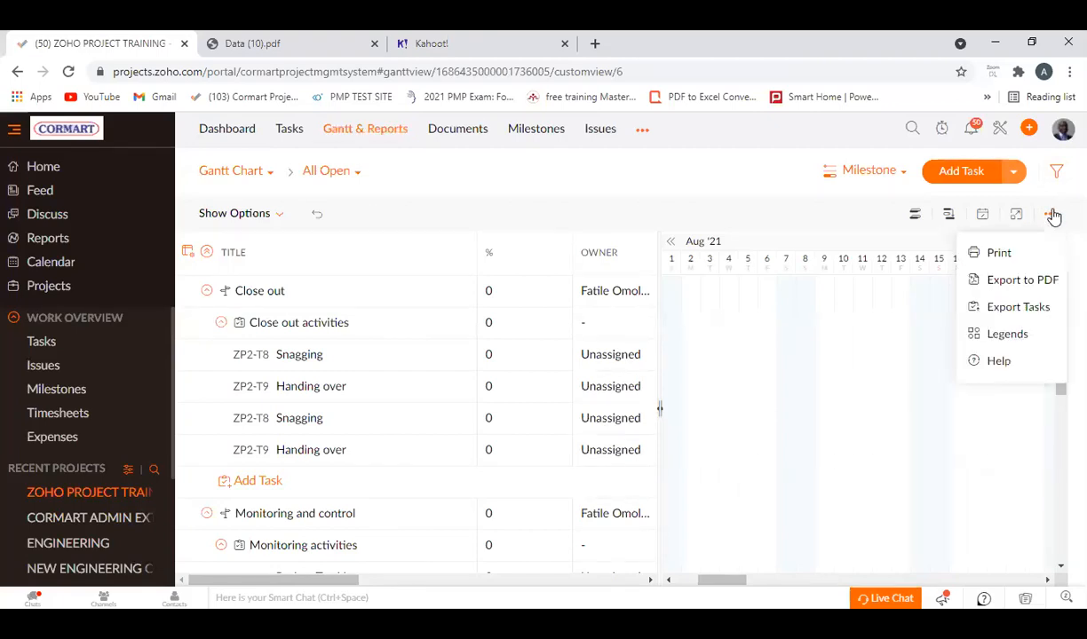
click(496, 160)
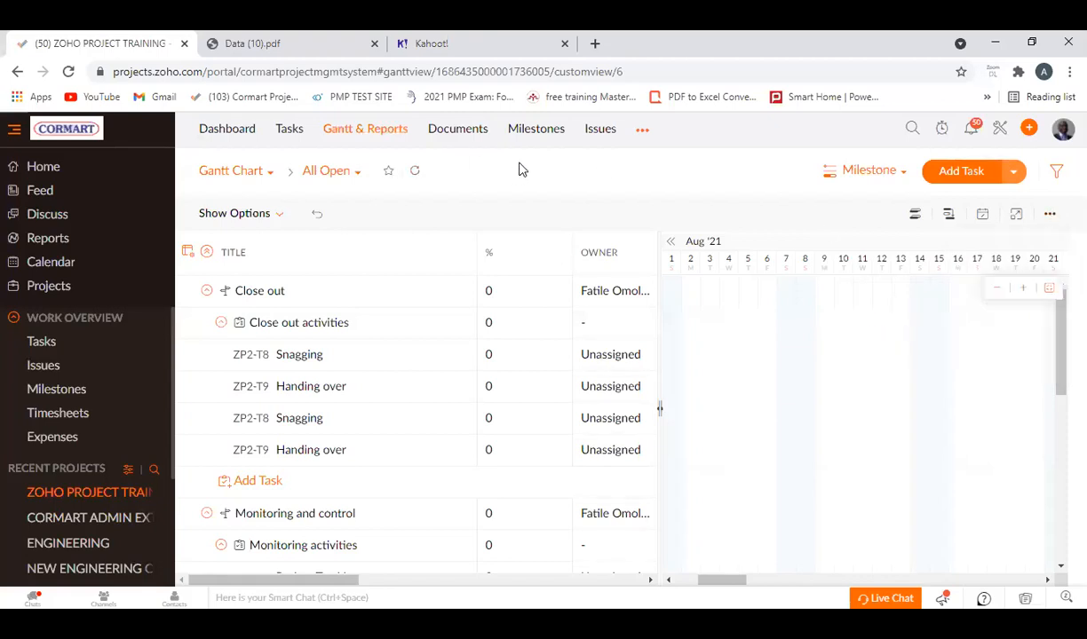